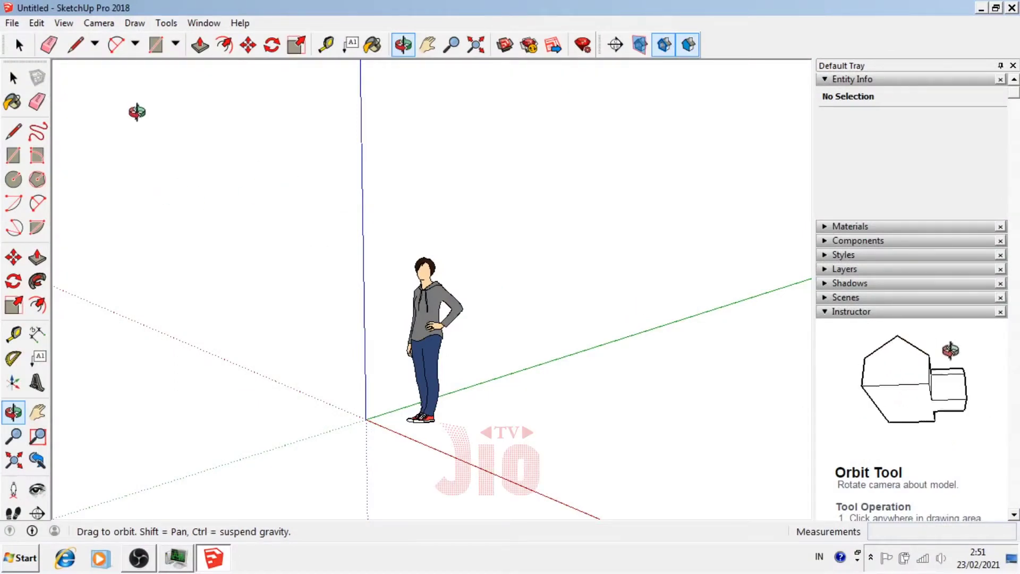
- Set the model units to Decimal centimetres with 0.0 cm precision and close Model Info
{"action": "left_click", "coordinate": [67, 26]}
{"action": "mouse_move", "coordinate": [96, 250]}
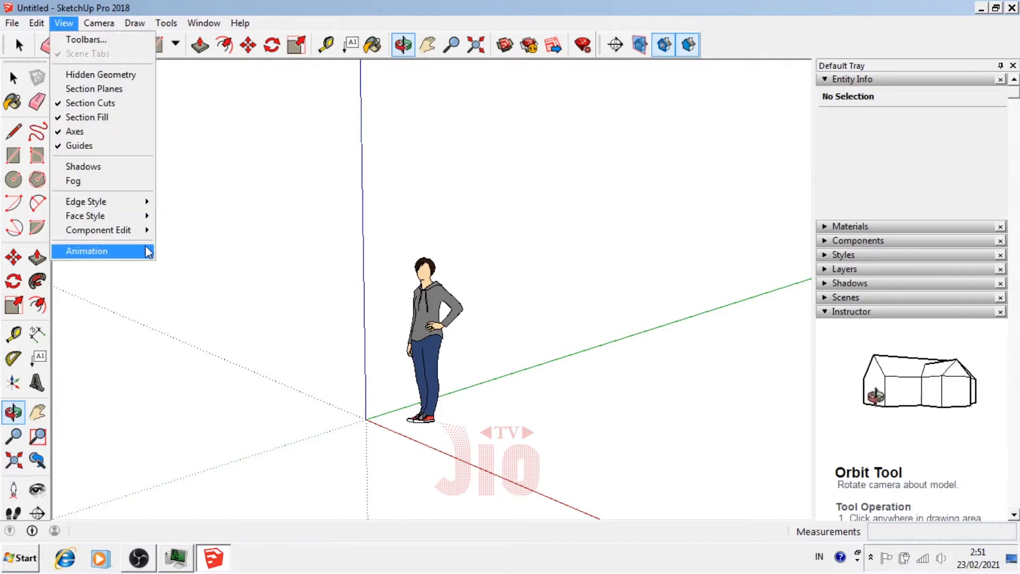
{"action": "left_click", "coordinate": [223, 350]}
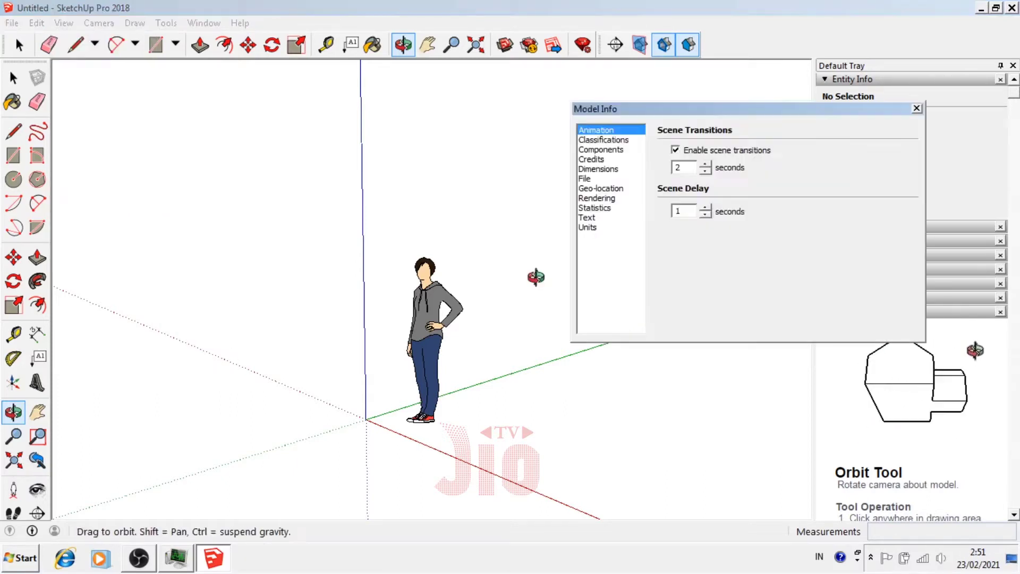
{"action": "left_click", "coordinate": [594, 228]}
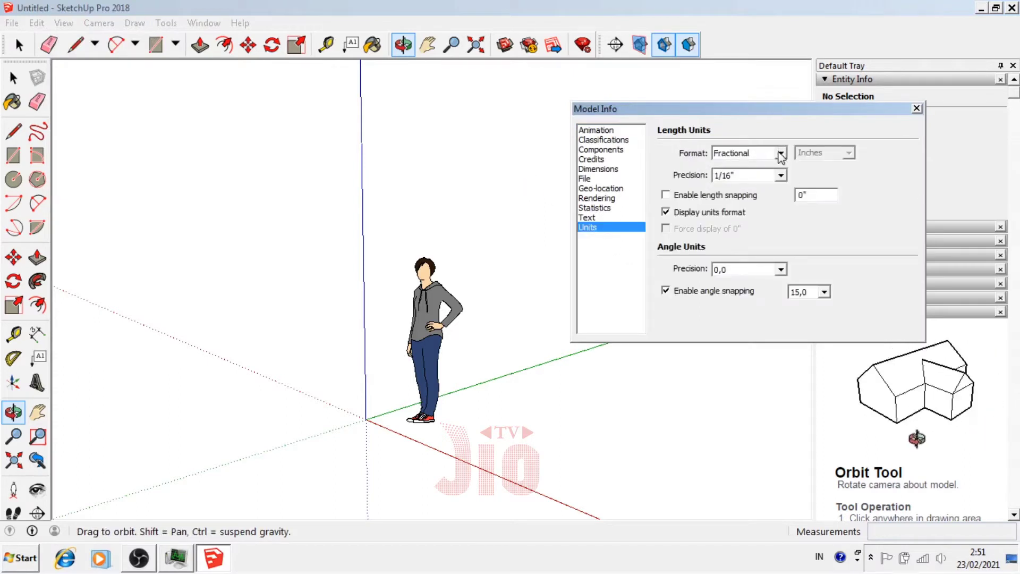
{"action": "left_click", "coordinate": [781, 154]}
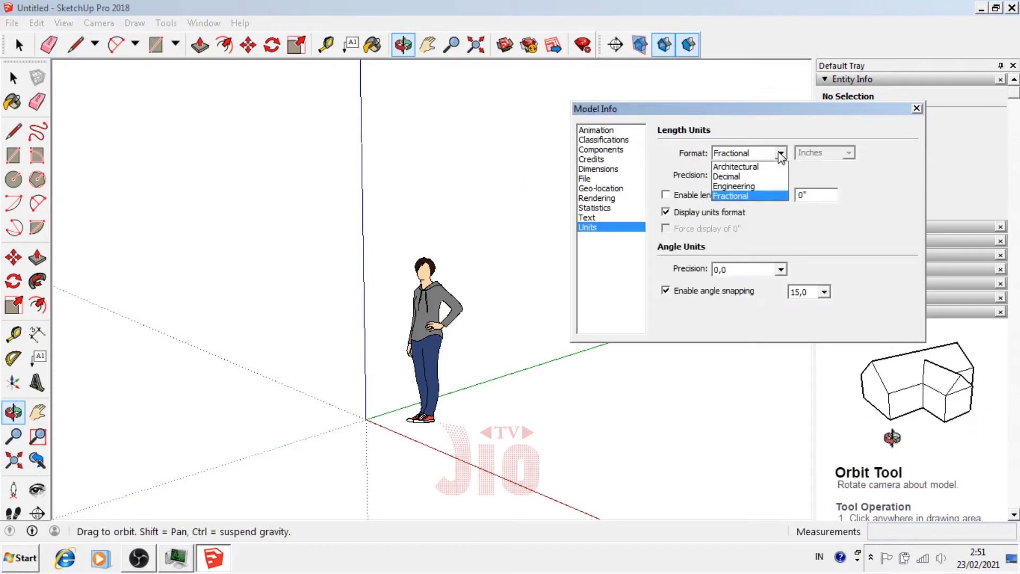
{"action": "left_click", "coordinate": [735, 178]}
{"action": "left_click", "coordinate": [849, 154]}
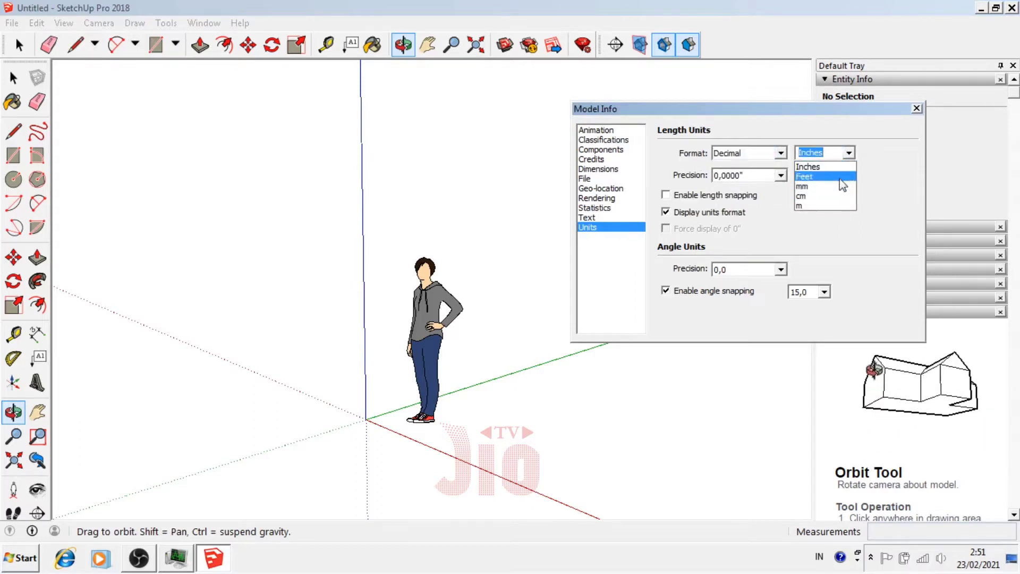
{"action": "left_click", "coordinate": [842, 196]}
{"action": "left_click", "coordinate": [782, 175]}
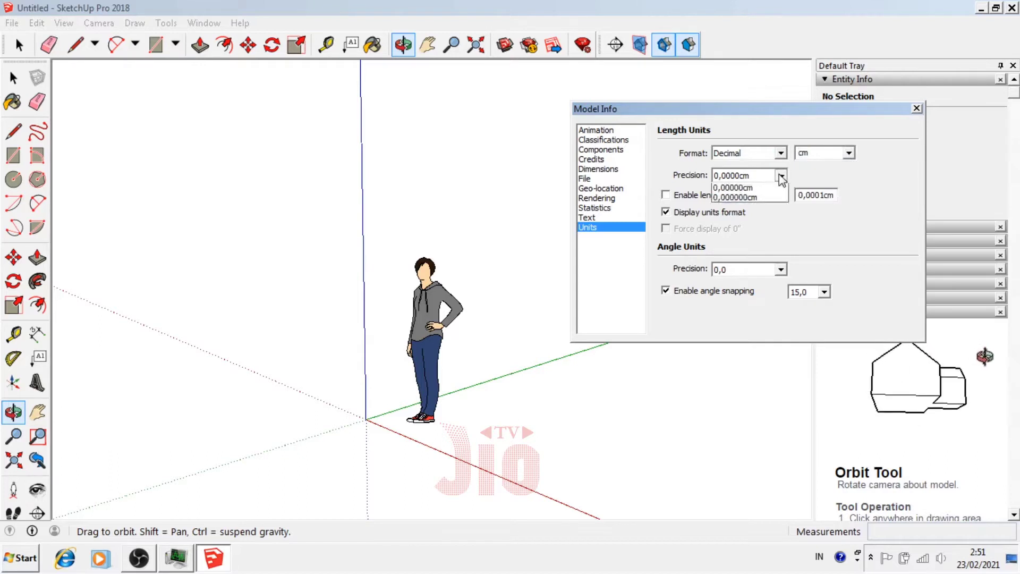
{"action": "left_click", "coordinate": [744, 195]}
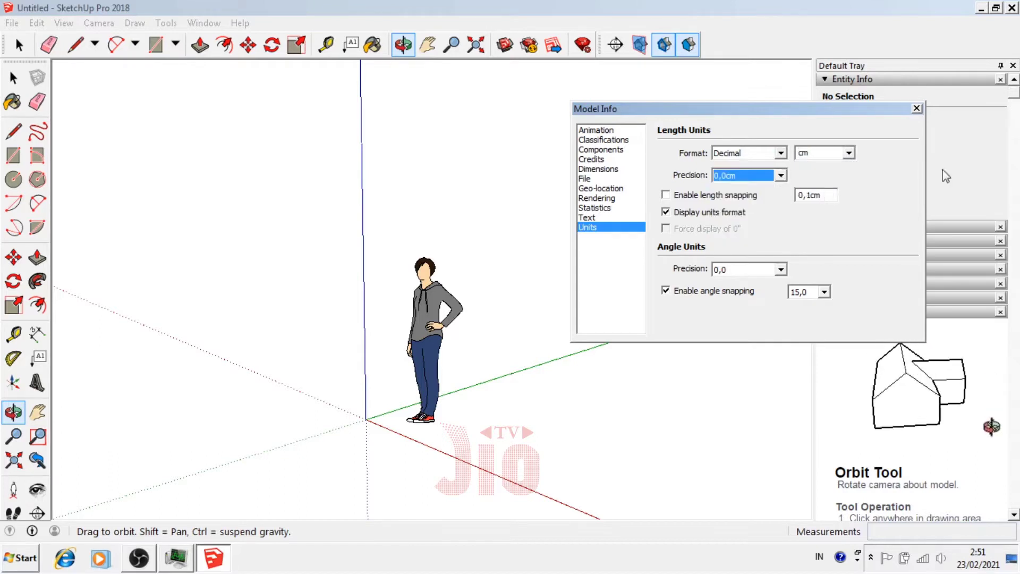
{"action": "left_click", "coordinate": [916, 108]}
{"action": "left_click", "coordinate": [13, 78]}
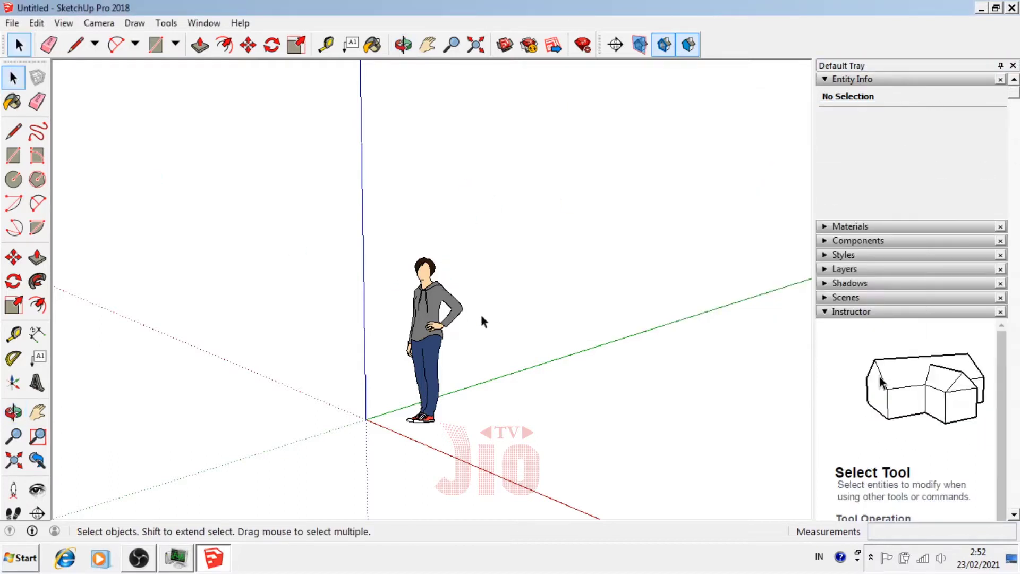
- Delete the standing person figure and orbit around the empty model
{"action": "left_click", "coordinate": [433, 308]}
{"action": "key", "text": "Delete"}
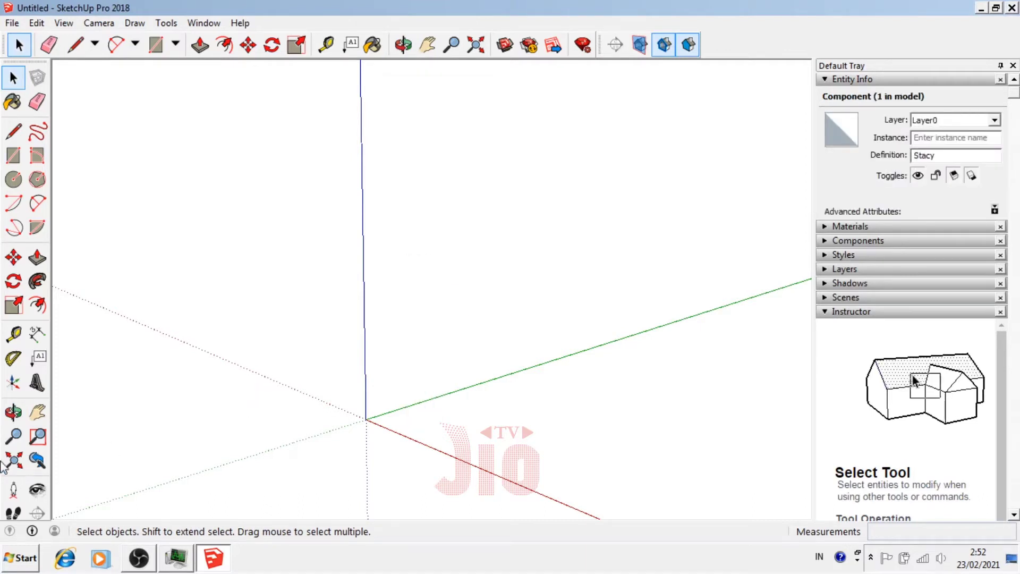
{"action": "left_click", "coordinate": [17, 419]}
{"action": "mouse_move", "coordinate": [365, 423]}
{"action": "left_mouse_down"}
{"action": "mouse_move", "coordinate": [352, 431]}
{"action": "mouse_move", "coordinate": [361, 430]}
{"action": "left_mouse_up"}
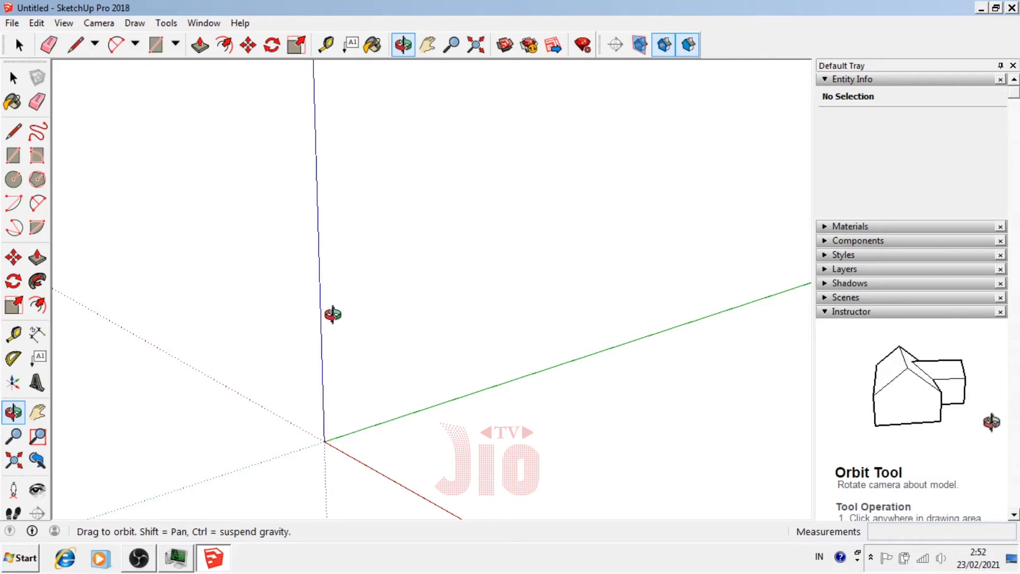
- Draw a 120 by 4 cm rectangular face from the origin along the green axis
{"action": "left_click", "coordinate": [19, 134]}
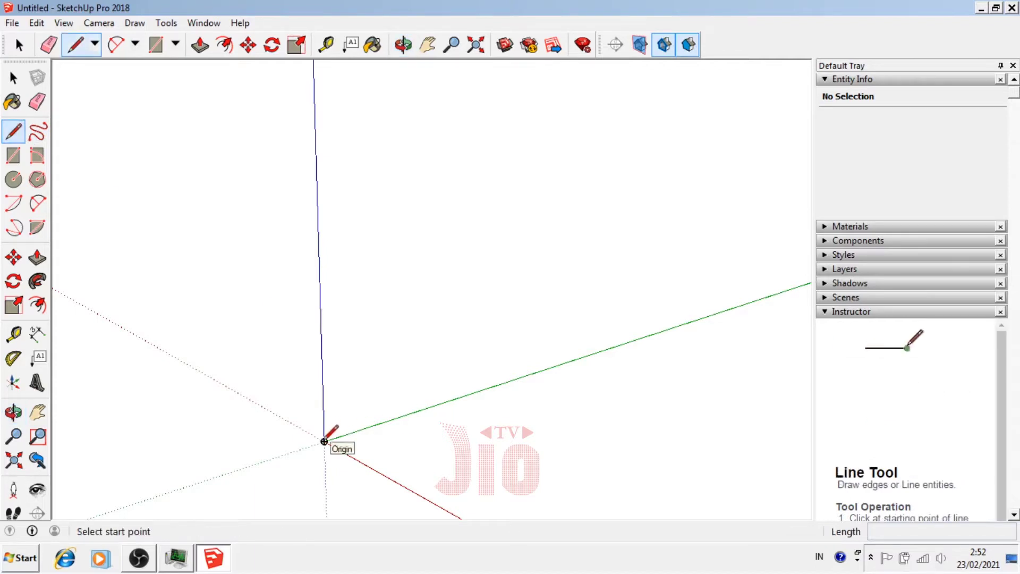
{"action": "left_click", "coordinate": [324, 441]}
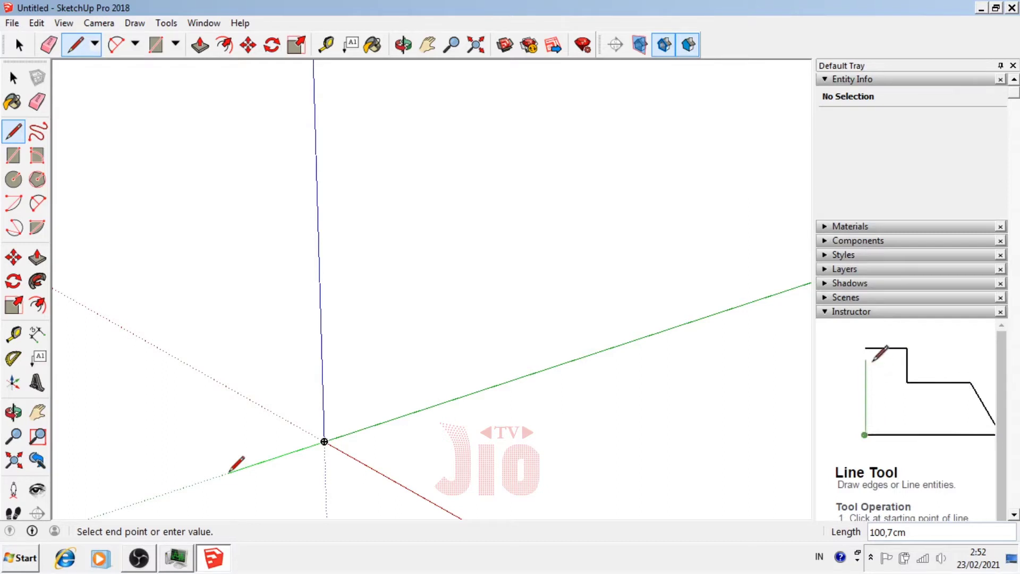
{"action": "type", "text": "0"}
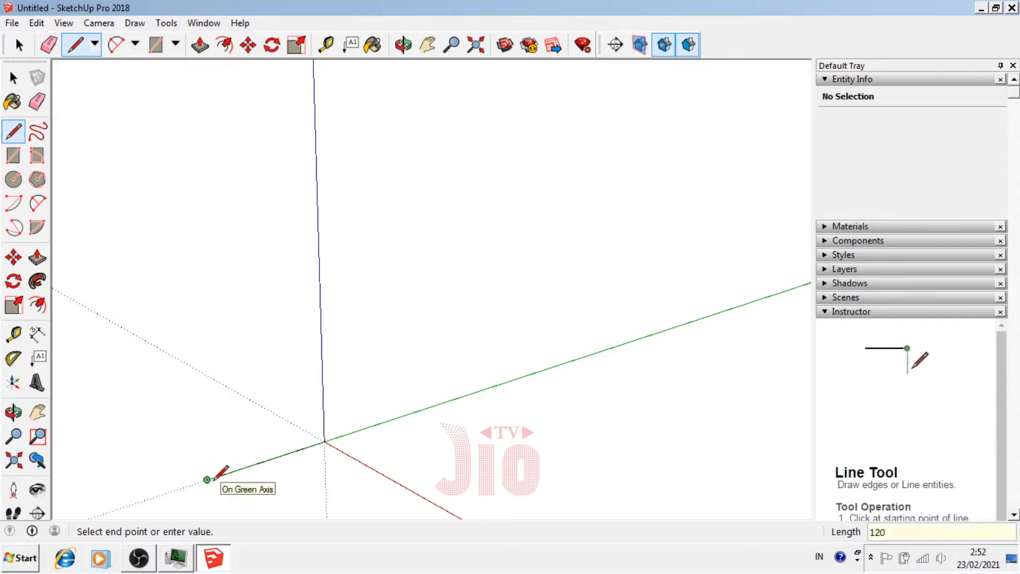
{"action": "key", "text": "Return"}
{"action": "scroll", "coordinate": [417, 410], "scroll_direction": "down", "scroll_amount": 2}
{"action": "scroll", "coordinate": [271, 459], "scroll_direction": "up", "scroll_amount": 3}
{"action": "scroll", "coordinate": [249, 472], "scroll_direction": "up", "scroll_amount": 3}
{"action": "scroll", "coordinate": [249, 473], "scroll_direction": "up", "scroll_amount": 2}
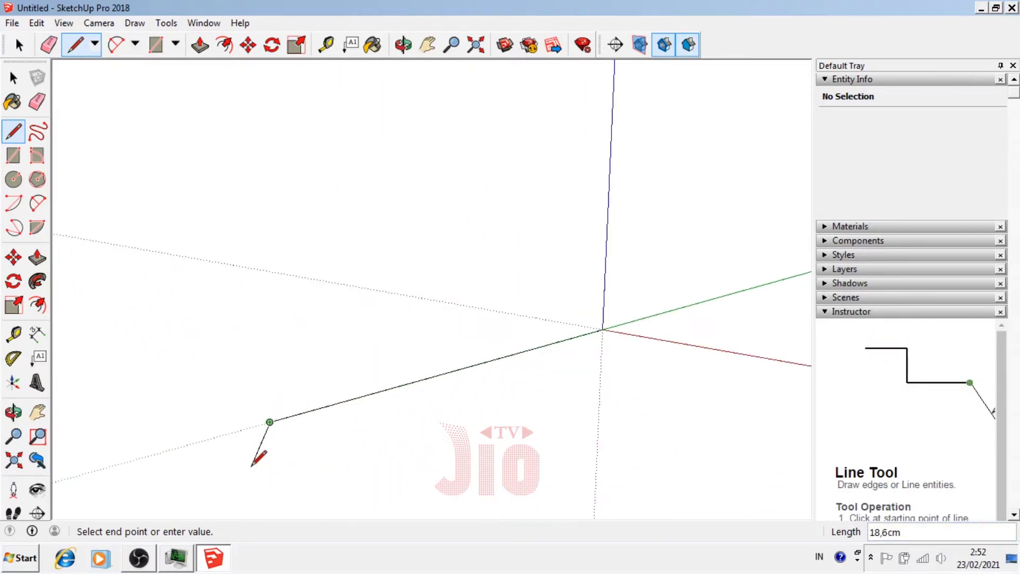
{"action": "scroll", "coordinate": [257, 449], "scroll_direction": "up", "scroll_amount": 1}
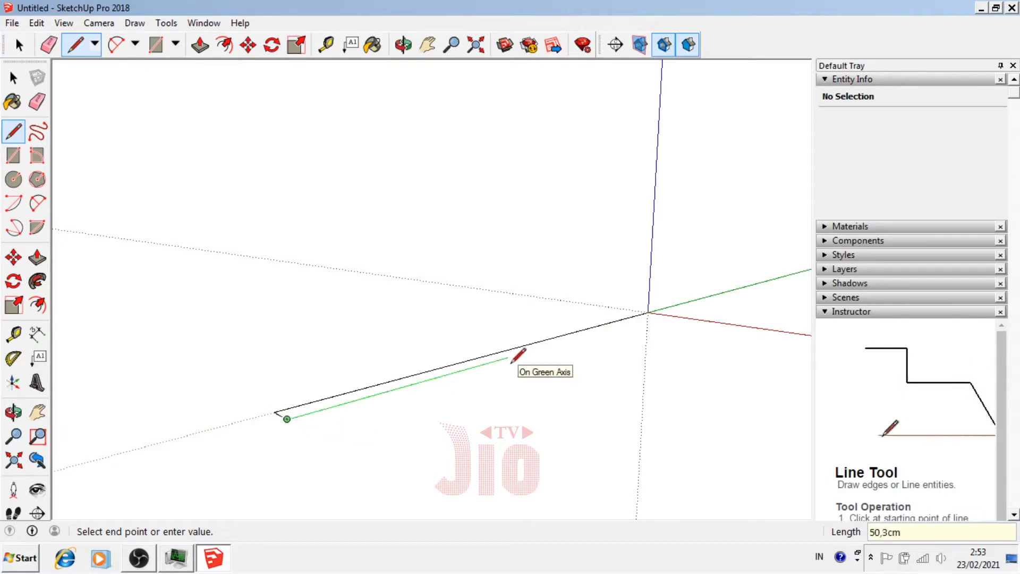
{"action": "type", "text": "0"}
{"action": "key", "text": "Return"}
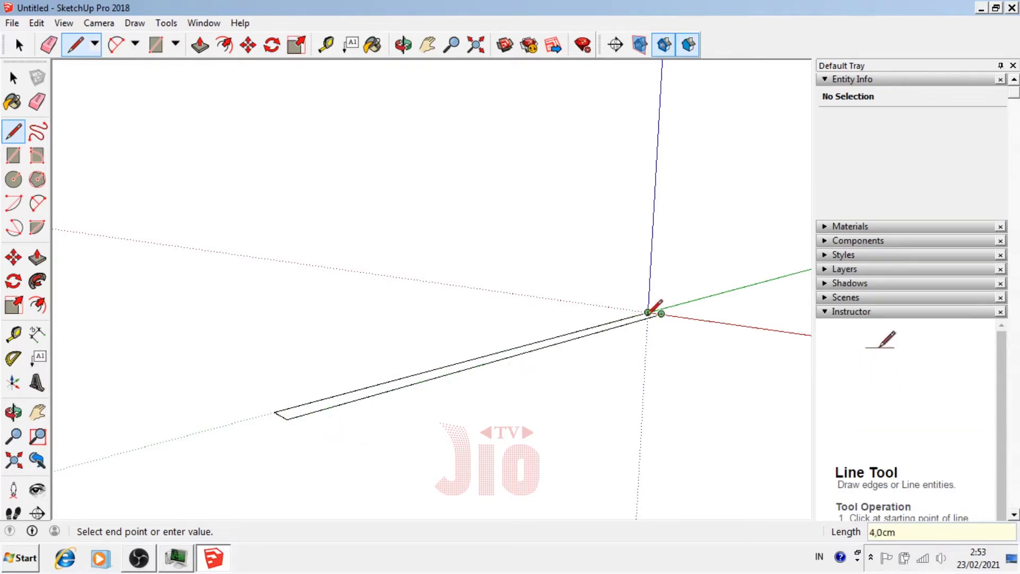
{"action": "left_click", "coordinate": [649, 312]}
- Push/pull the rectangle up 10 cm into a solid bar
{"action": "key", "text": "p"}
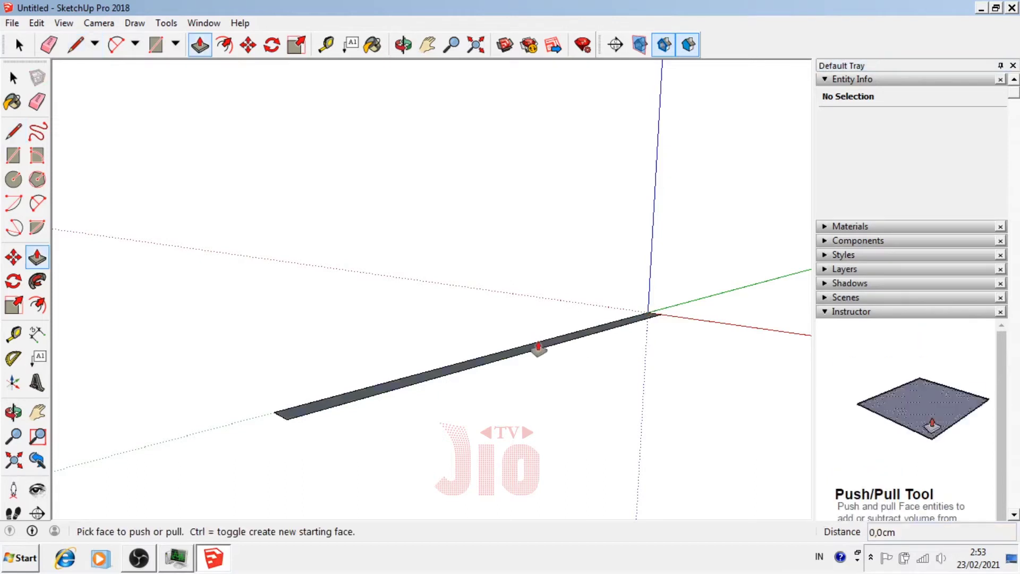
{"action": "left_click", "coordinate": [537, 348]}
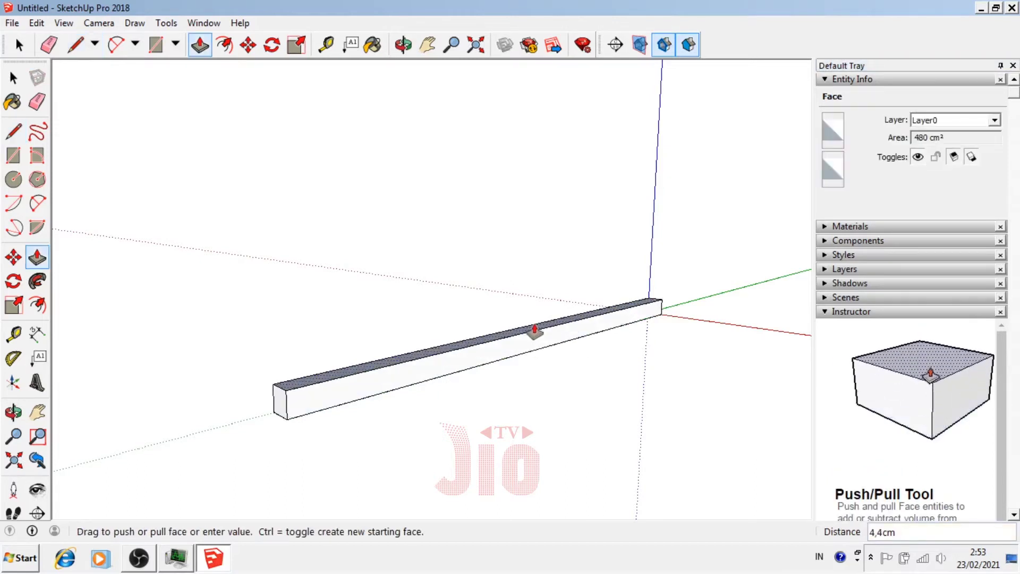
{"action": "type", "text": "10"}
{"action": "key", "text": "Return"}
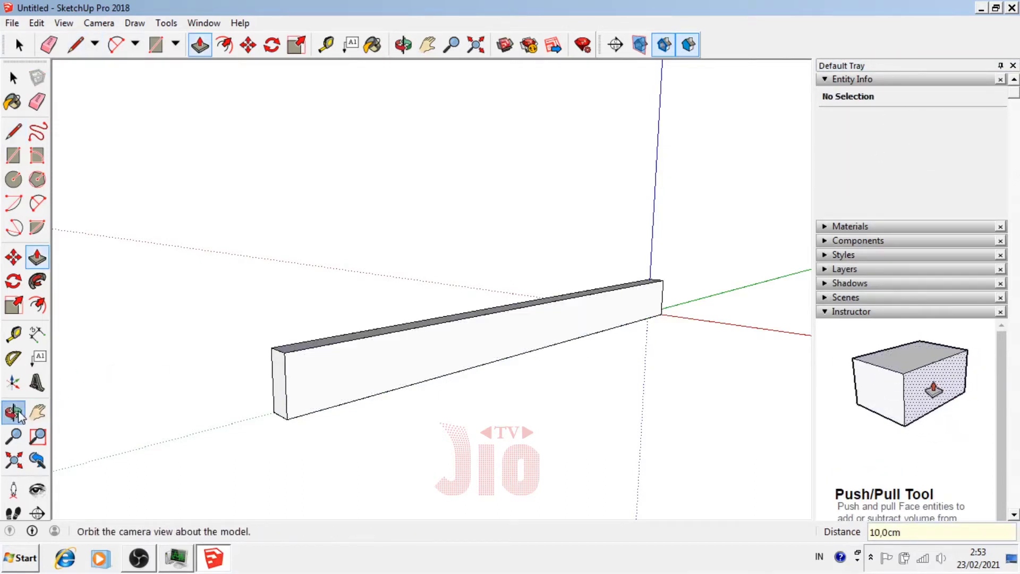
{"action": "left_click", "coordinate": [13, 411]}
{"action": "left_click_drag", "start_coordinate": [296, 419], "coordinate": [342, 390]}
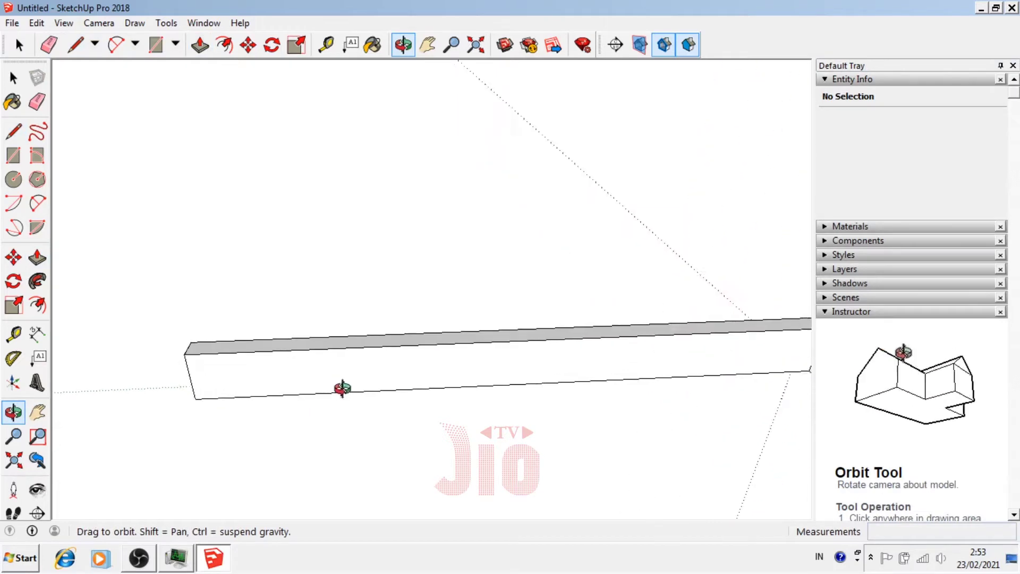
- Select the whole bar and make it a group
{"action": "key", "text": "space"}
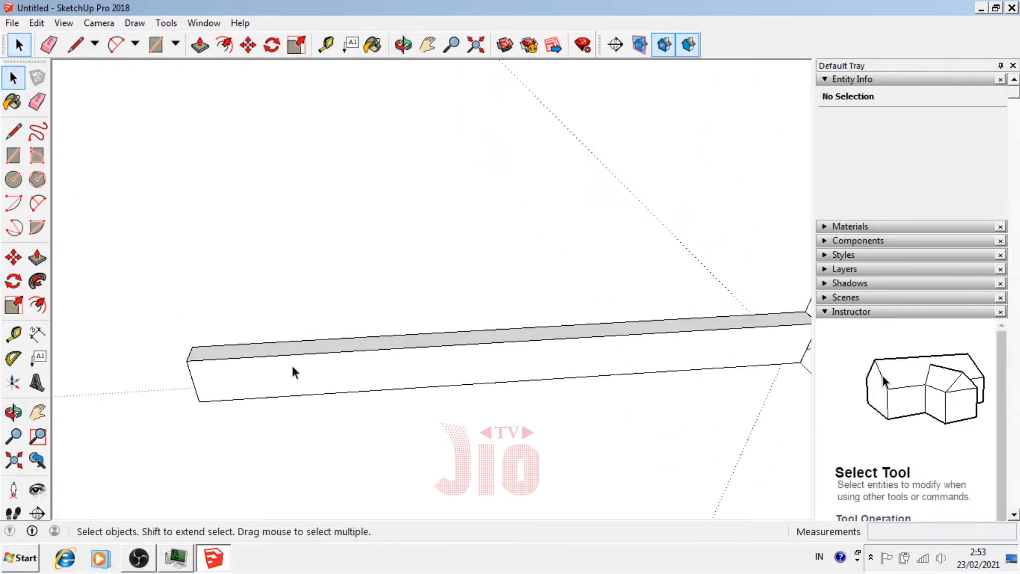
{"action": "triple_click", "coordinate": [291, 366]}
{"action": "right_click", "coordinate": [292, 366]}
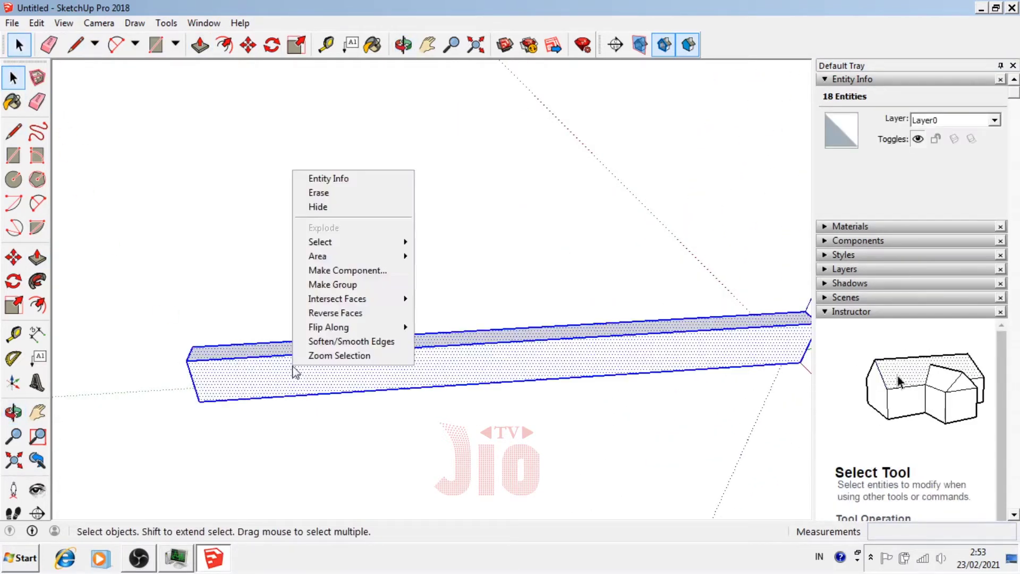
{"action": "left_click", "coordinate": [392, 291]}
{"action": "left_click", "coordinate": [14, 411]}
{"action": "left_click_drag", "start_coordinate": [331, 401], "coordinate": [340, 396]}
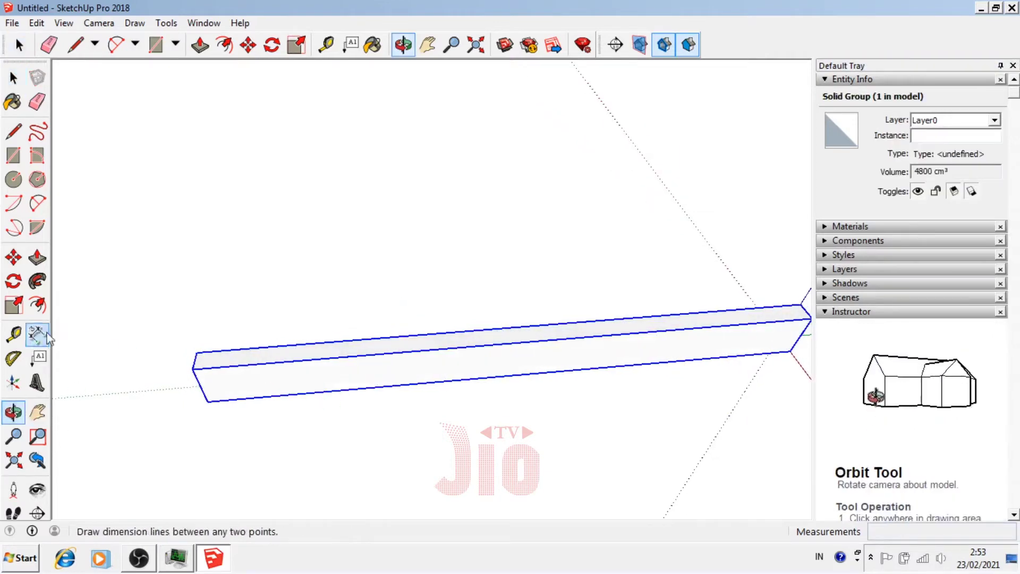
- Place a tape-measure guide across the beam, measured from its end edge
{"action": "left_click", "coordinate": [14, 334]}
{"action": "scroll", "coordinate": [217, 356], "scroll_direction": "up", "scroll_amount": 2}
{"action": "scroll", "coordinate": [218, 358], "scroll_direction": "up", "scroll_amount": 2}
{"action": "scroll", "coordinate": [218, 358], "scroll_direction": "up", "scroll_amount": 2}
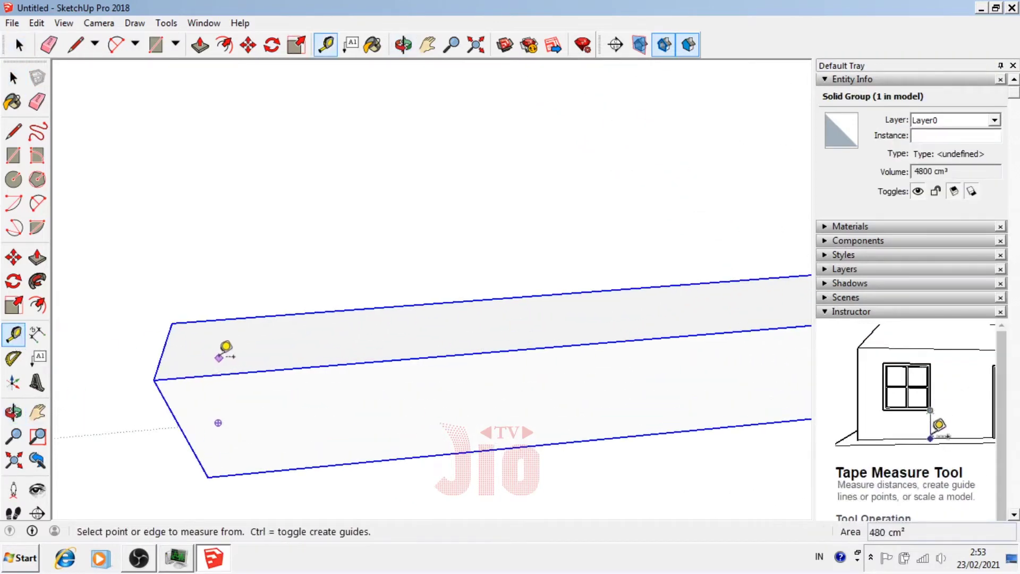
{"action": "left_click", "coordinate": [159, 359]}
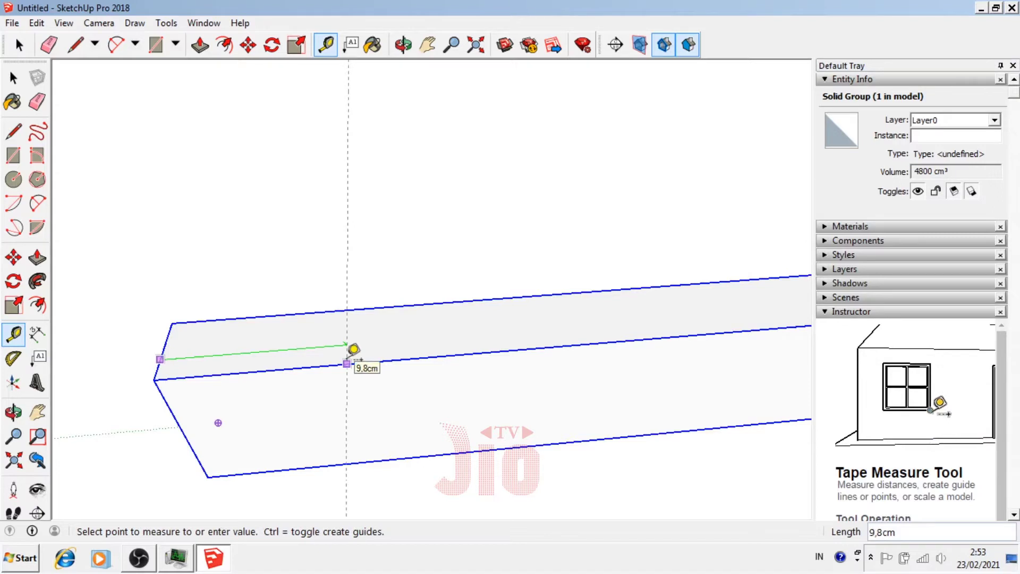
{"action": "key", "text": "Return"}
- Place a second guide 2 cm from the beam's edge, crossing the first at the centre
{"action": "scroll", "coordinate": [296, 382], "scroll_direction": "down", "scroll_amount": 3}
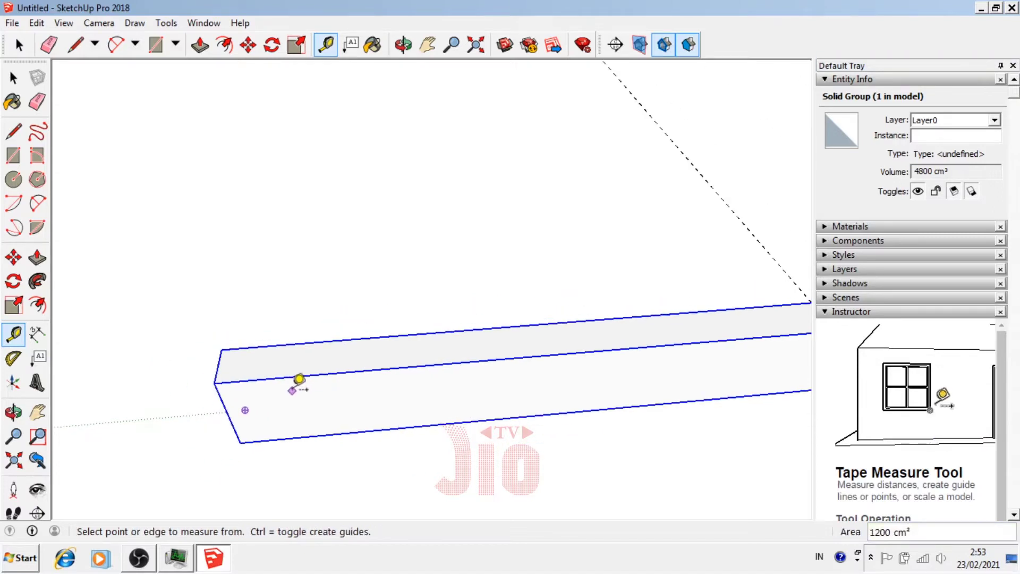
{"action": "scroll", "coordinate": [567, 356], "scroll_direction": "up", "scroll_amount": 3}
{"action": "scroll", "coordinate": [588, 345], "scroll_direction": "up", "scroll_amount": 2}
{"action": "left_click", "coordinate": [572, 374]}
{"action": "type", "text": "2"}
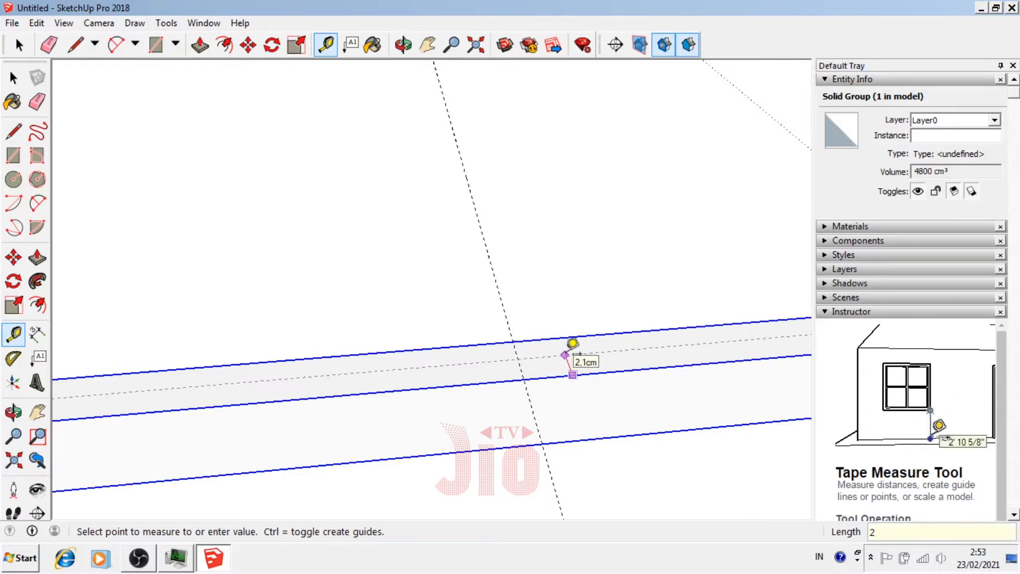
{"action": "key", "text": "Return"}
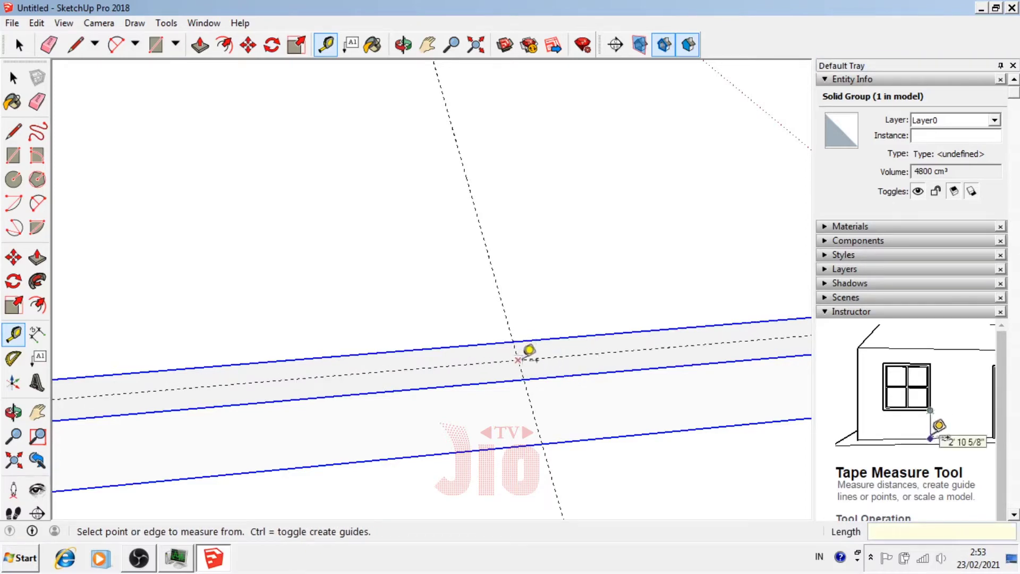
{"action": "scroll", "coordinate": [527, 351], "scroll_direction": "down", "scroll_amount": 2}
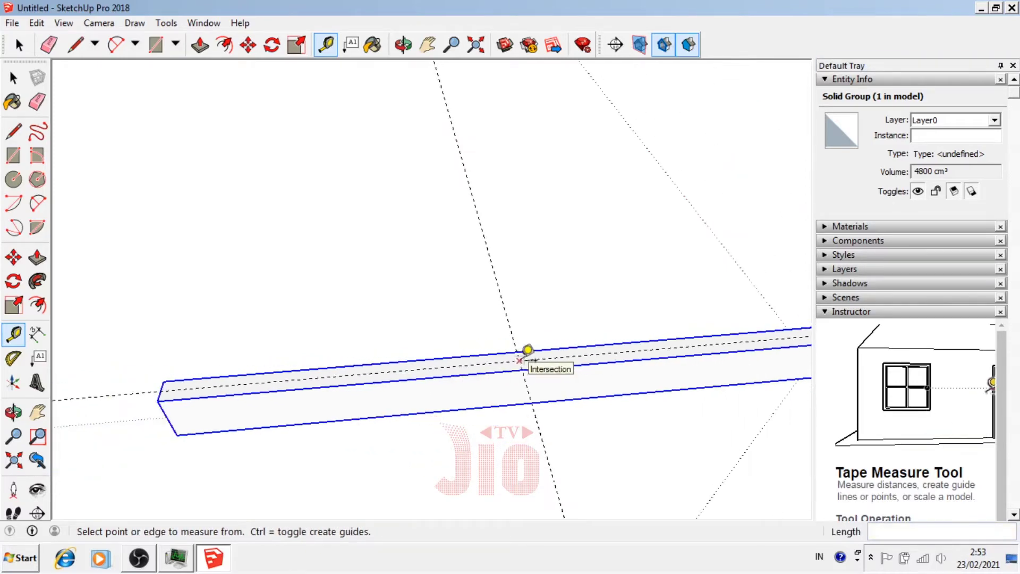
{"action": "scroll", "coordinate": [528, 350], "scroll_direction": "down", "scroll_amount": 2}
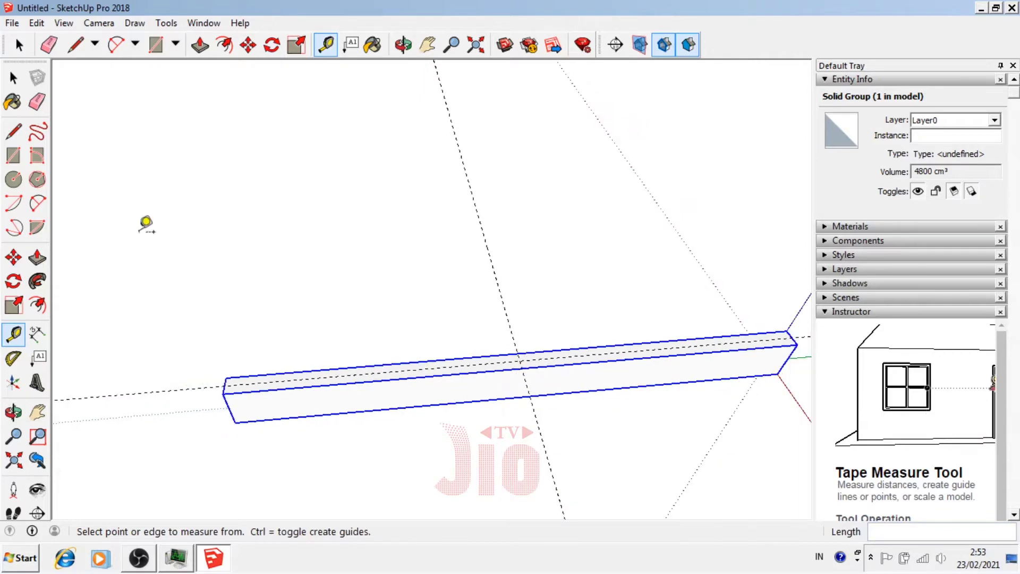
{"action": "left_click", "coordinate": [16, 287]}
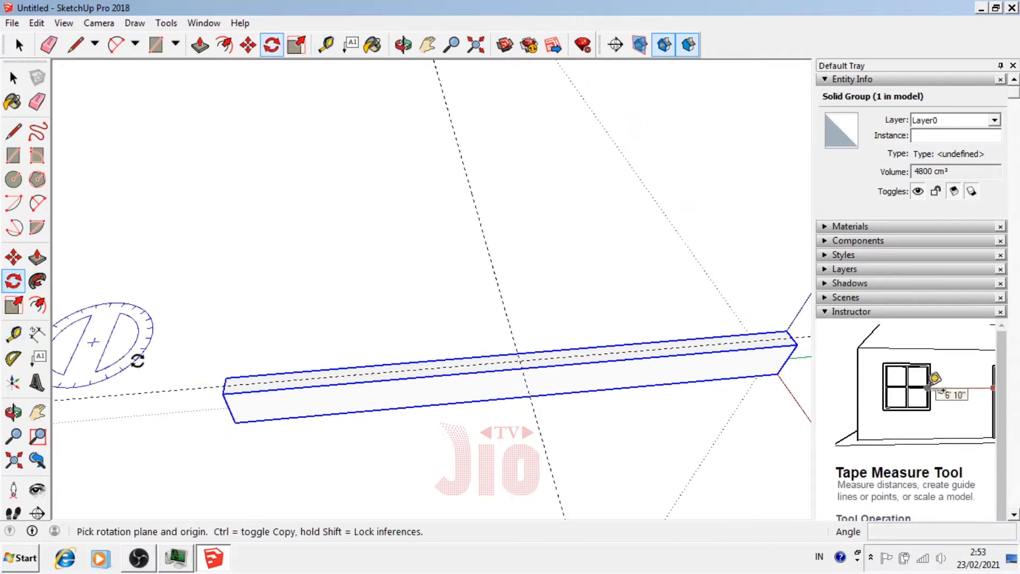
- Rotate a copy of the beam 90° about the guide intersection to form a cross
{"action": "left_click", "coordinate": [520, 361]}
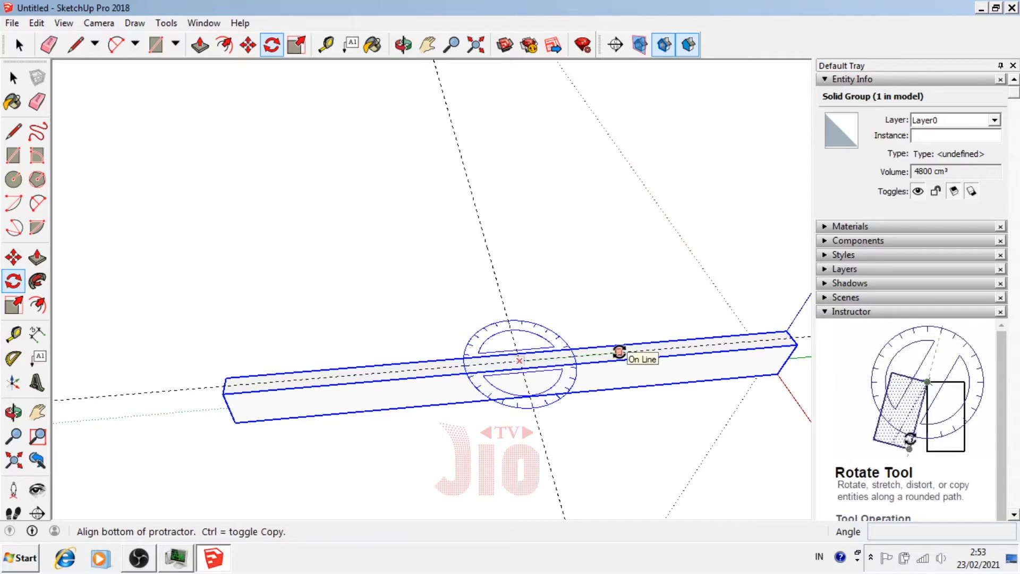
{"action": "left_click", "coordinate": [619, 352]}
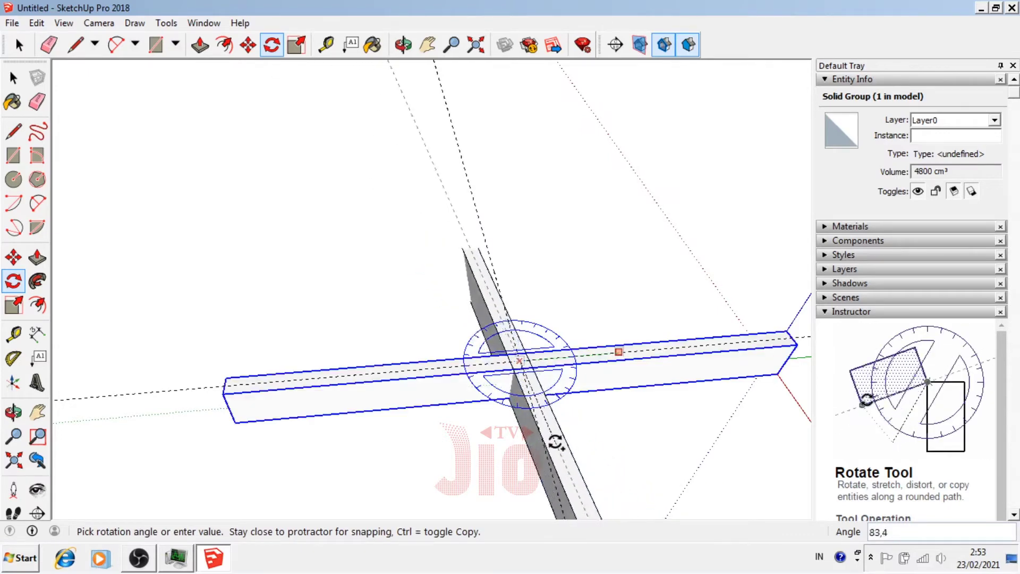
{"action": "left_click", "coordinate": [550, 445]}
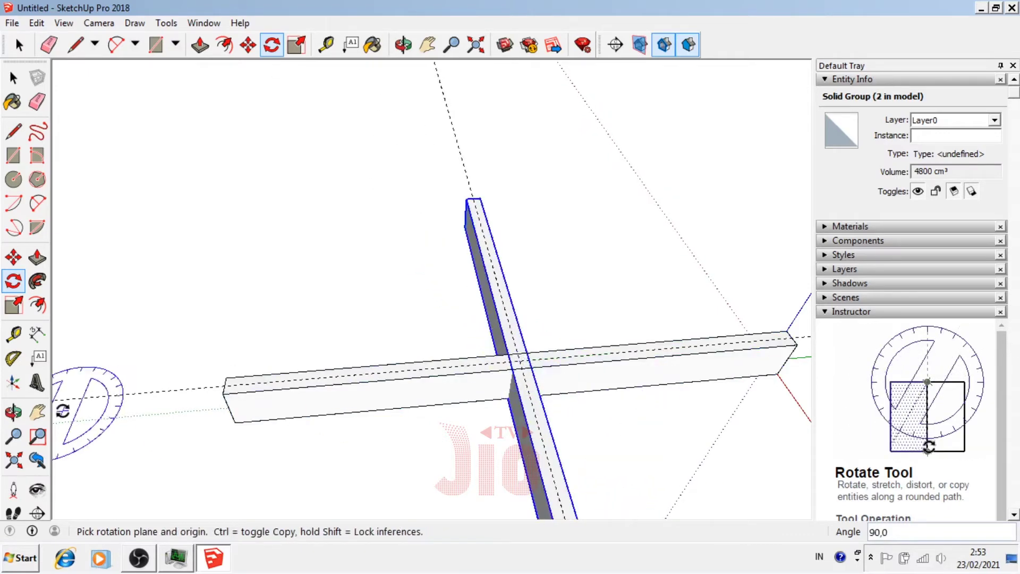
{"action": "left_click", "coordinate": [13, 412]}
{"action": "mouse_move", "coordinate": [404, 372]}
{"action": "left_mouse_down"}
{"action": "mouse_move", "coordinate": [502, 346]}
{"action": "mouse_move", "coordinate": [448, 280]}
{"action": "left_mouse_up"}
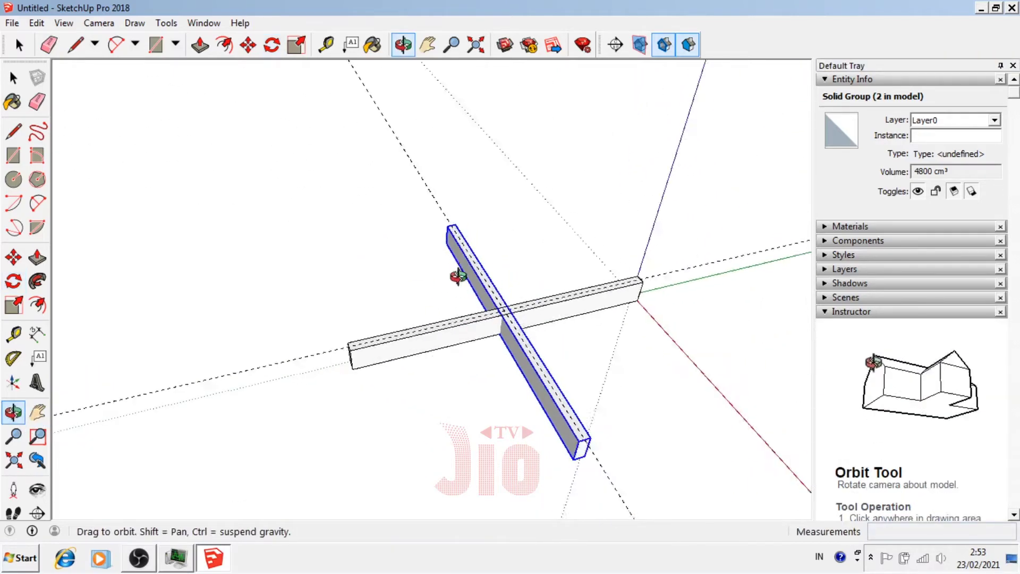
{"action": "mouse_move", "coordinate": [467, 326]}
{"action": "left_mouse_down"}
{"action": "mouse_move", "coordinate": [518, 360]}
{"action": "mouse_move", "coordinate": [456, 405]}
{"action": "mouse_move", "coordinate": [410, 353]}
{"action": "left_mouse_up"}
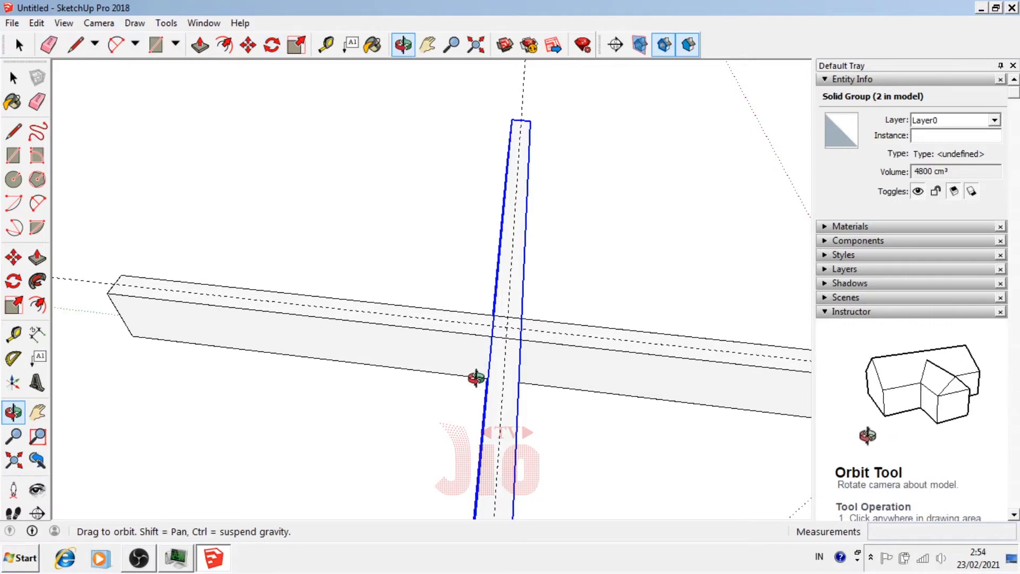
{"action": "left_click_drag", "start_coordinate": [476, 377], "coordinate": [477, 380]}
{"action": "left_click_drag", "start_coordinate": [282, 354], "coordinate": [366, 347]}
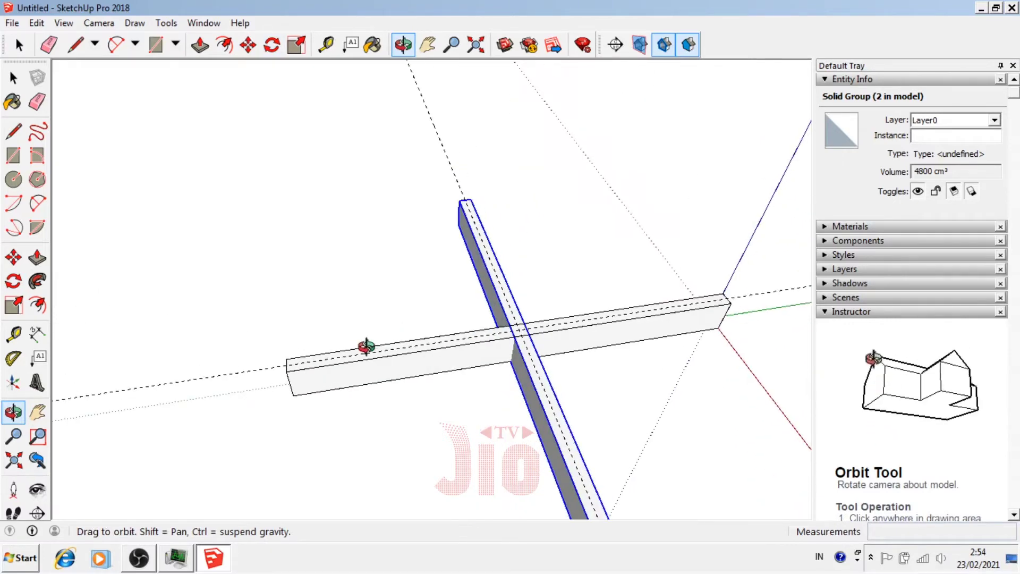
- Erase the guide along the first beam and zoom in on one arm's end
{"action": "left_click", "coordinate": [36, 101]}
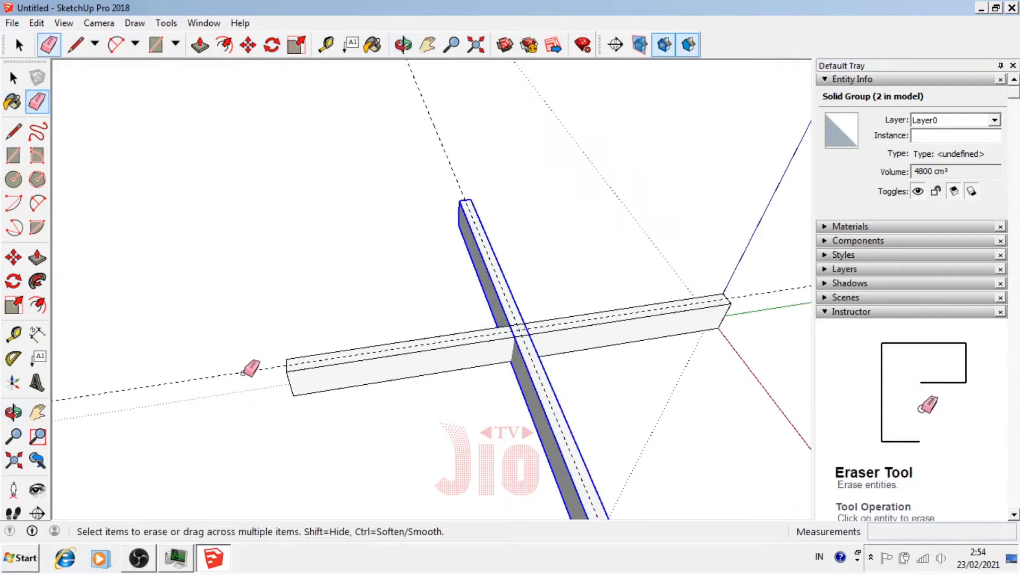
{"action": "left_click", "coordinate": [244, 372]}
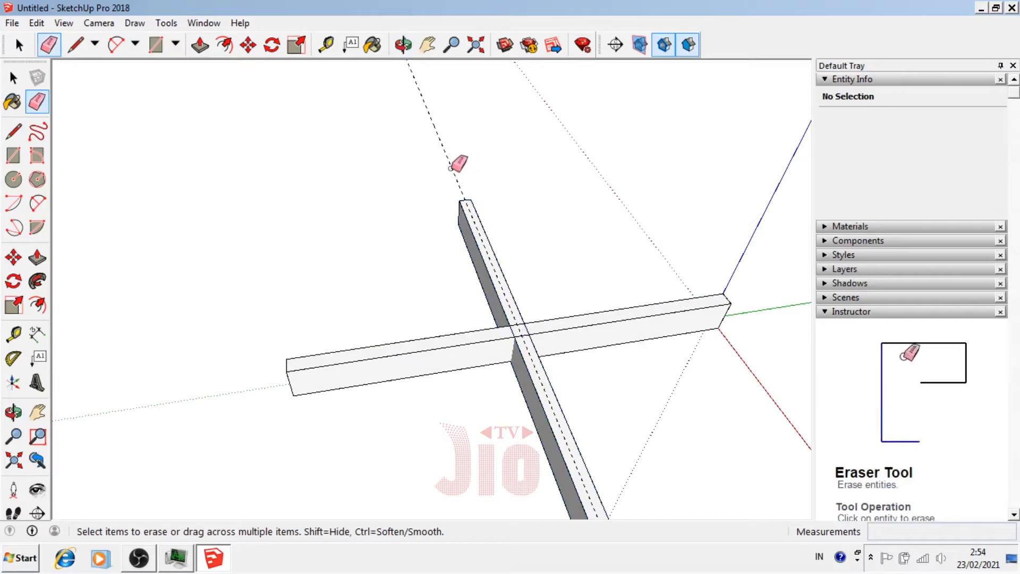
{"action": "left_click", "coordinate": [14, 411]}
{"action": "mouse_move", "coordinate": [340, 404]}
{"action": "left_mouse_down"}
{"action": "mouse_move", "coordinate": [392, 410]}
{"action": "mouse_move", "coordinate": [178, 354]}
{"action": "mouse_move", "coordinate": [319, 391]}
{"action": "mouse_move", "coordinate": [410, 391]}
{"action": "mouse_move", "coordinate": [433, 360]}
{"action": "mouse_move", "coordinate": [471, 401]}
{"action": "mouse_move", "coordinate": [551, 433]}
{"action": "mouse_move", "coordinate": [550, 451]}
{"action": "left_mouse_up"}
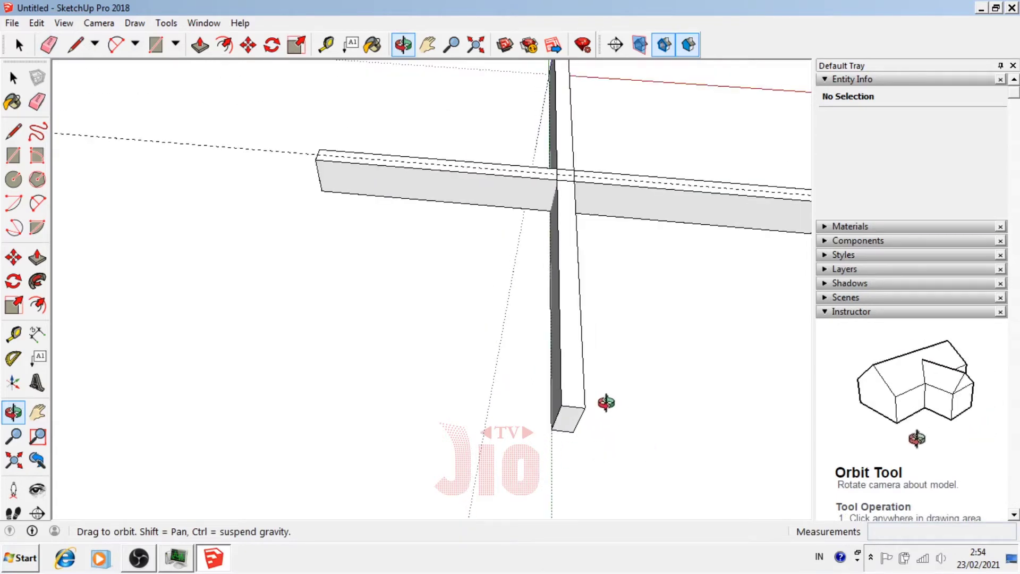
{"action": "scroll", "coordinate": [606, 402], "scroll_direction": "up", "scroll_amount": 3}
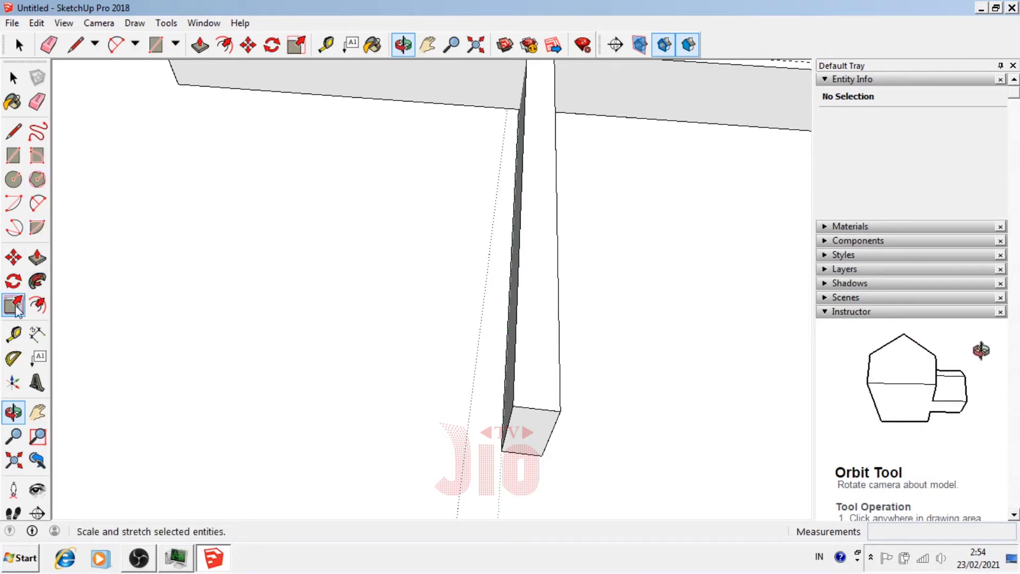
- Add offset guides on both sides of the arm end, about 6.6 and 7.8 cm out
{"action": "left_click", "coordinate": [14, 333]}
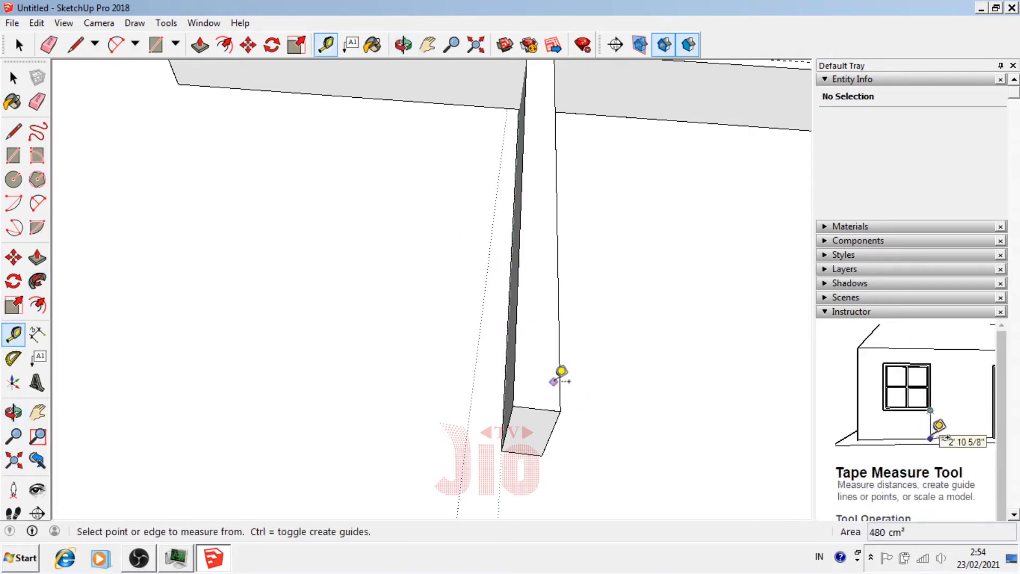
{"action": "left_click", "coordinate": [515, 359]}
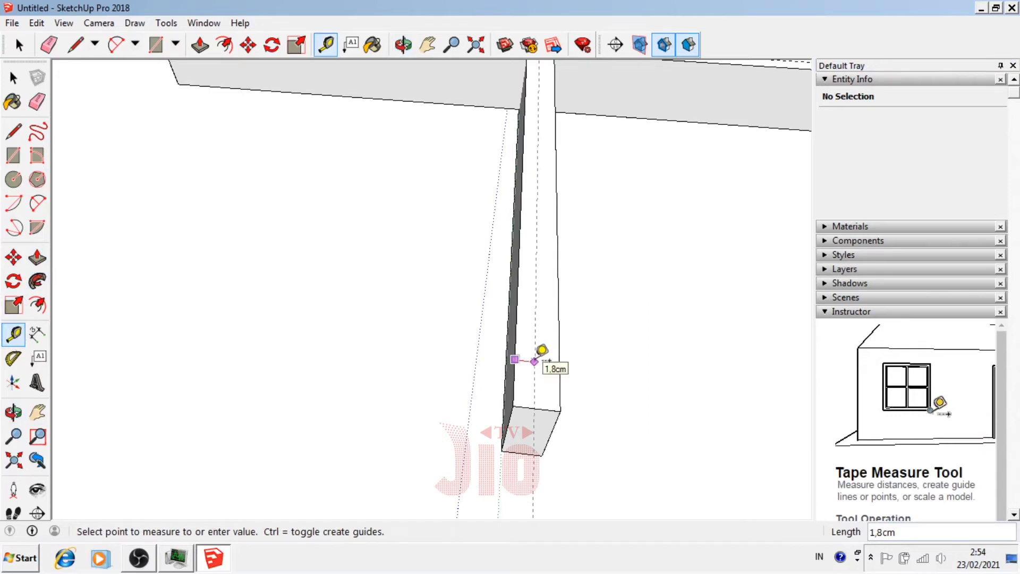
{"action": "left_click", "coordinate": [535, 361]}
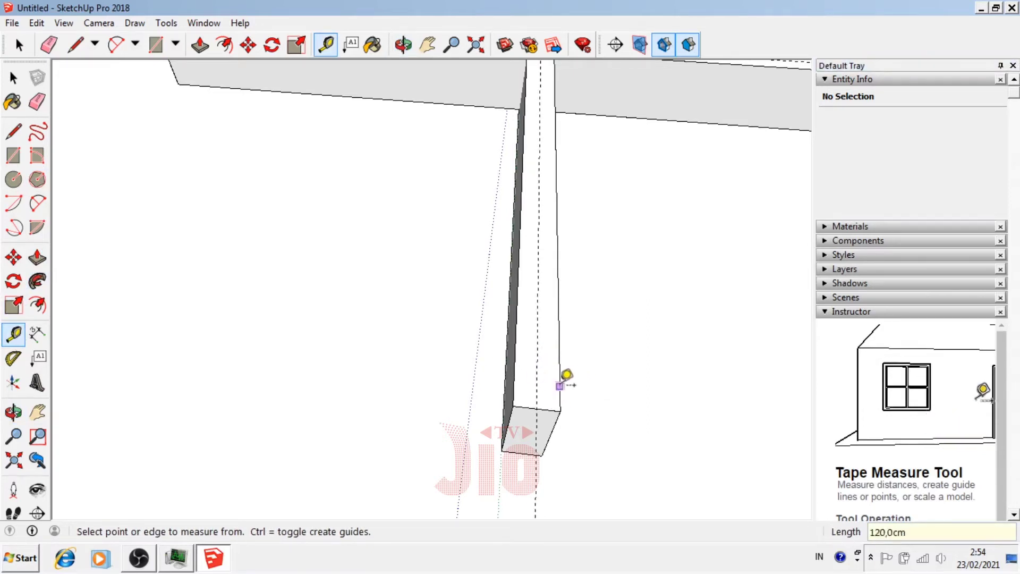
{"action": "left_click", "coordinate": [537, 389]}
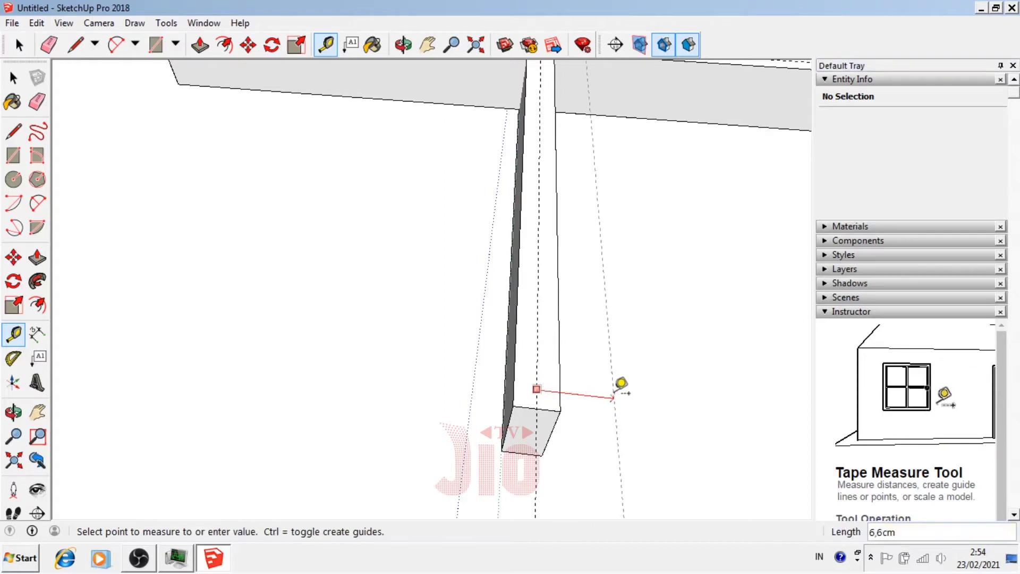
{"action": "left_click", "coordinate": [615, 397]}
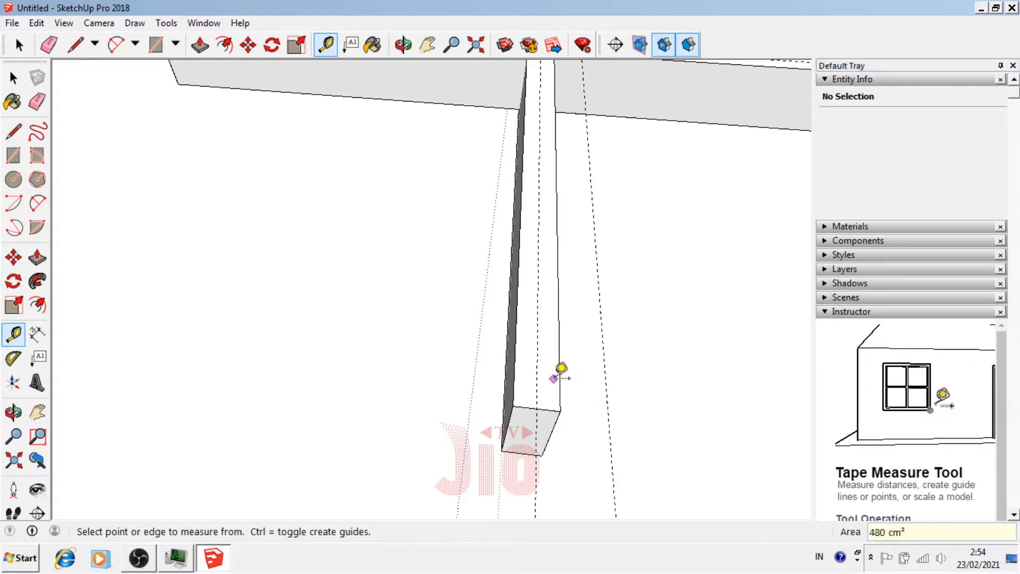
{"action": "left_click", "coordinate": [536, 378]}
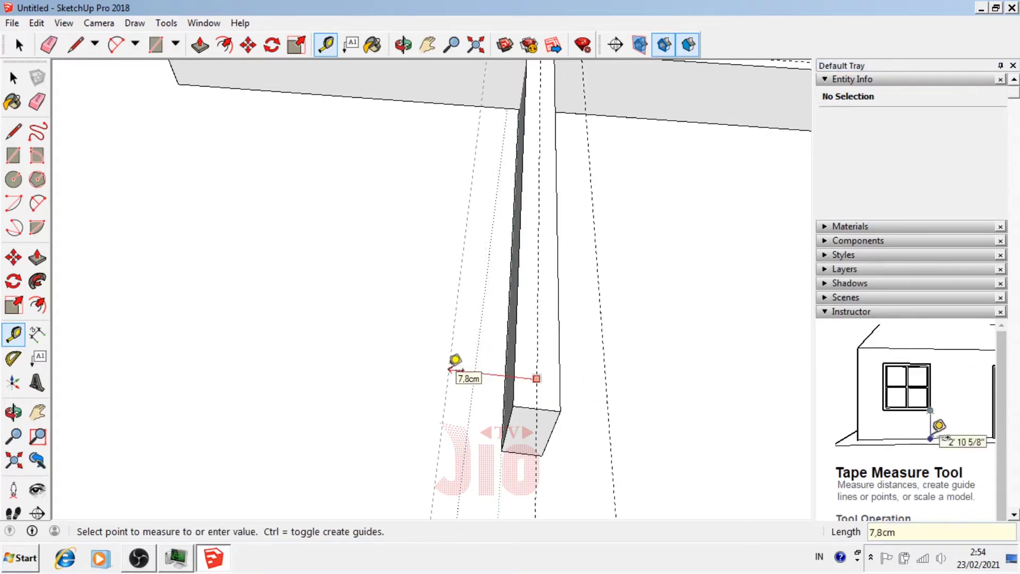
{"action": "left_click", "coordinate": [451, 367]}
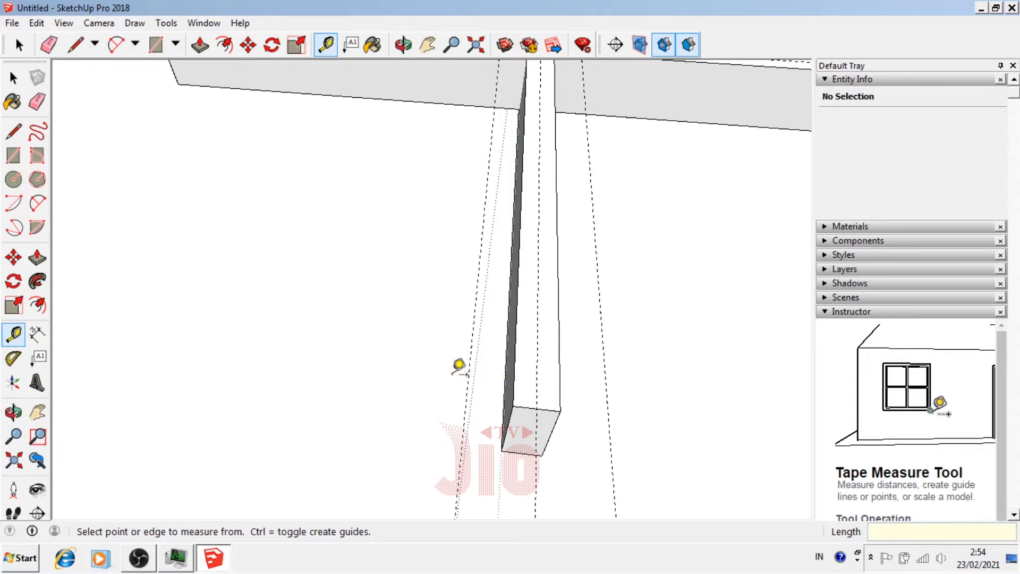
- Trace a 33 cm long rectangle along the guides around the arm's end
{"action": "left_click", "coordinate": [14, 130]}
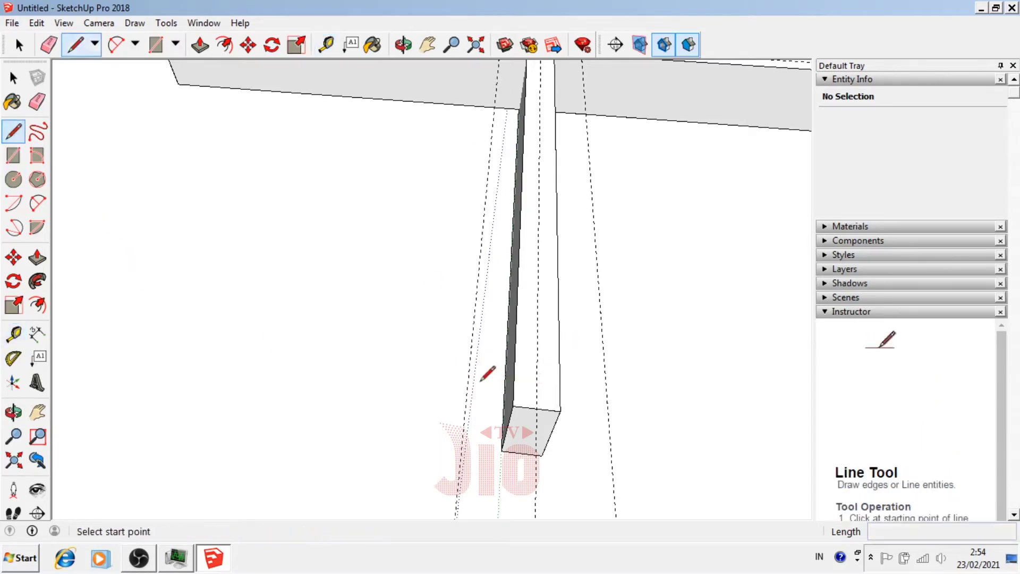
{"action": "left_click", "coordinate": [467, 393]}
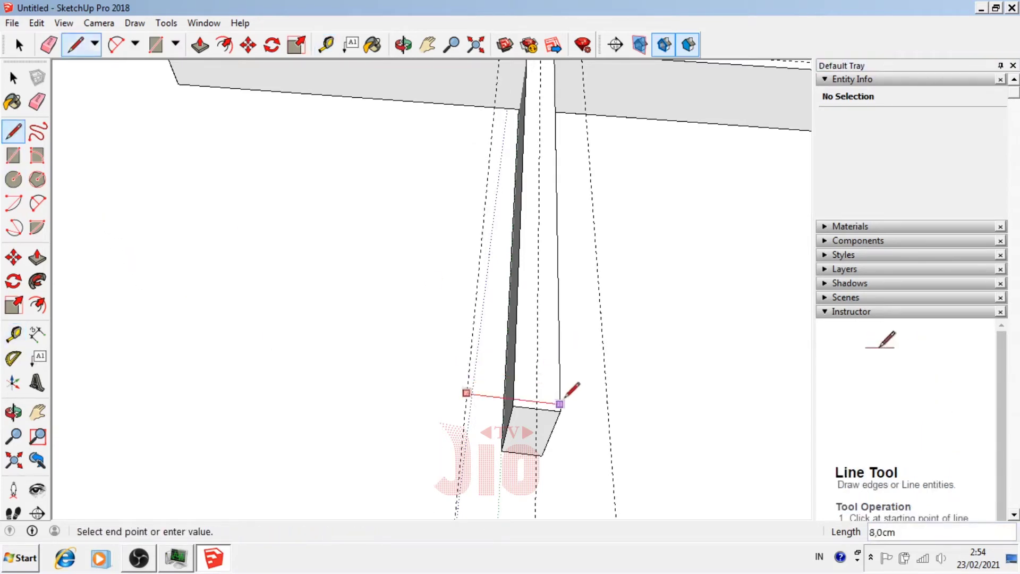
{"action": "left_click", "coordinate": [607, 409]}
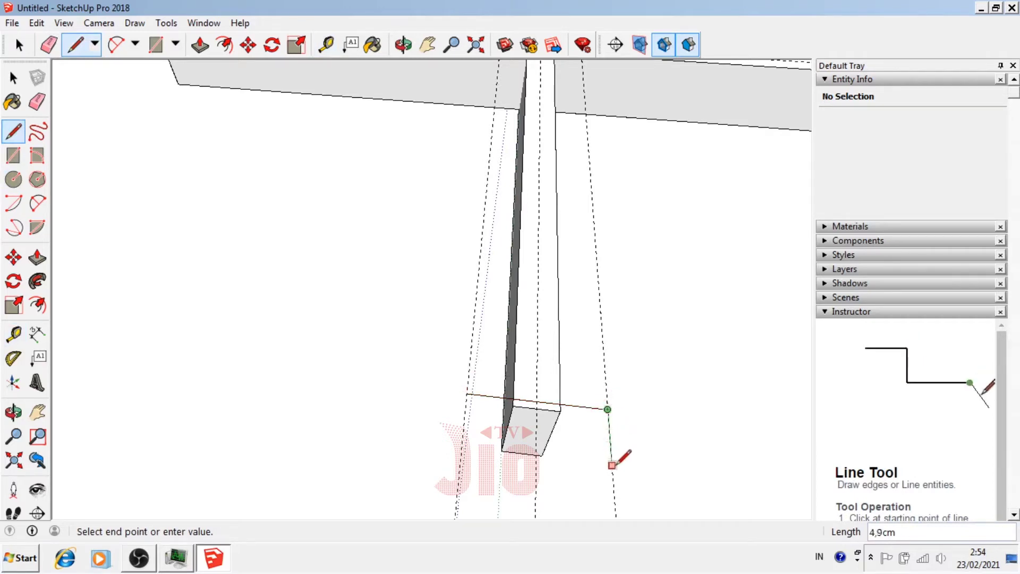
{"action": "mouse_move", "coordinate": [617, 459]}
{"action": "middle_mouse_down"}
{"action": "mouse_move", "coordinate": [524, 246]}
{"action": "mouse_move", "coordinate": [569, 391]}
{"action": "mouse_move", "coordinate": [561, 396]}
{"action": "middle_mouse_up"}
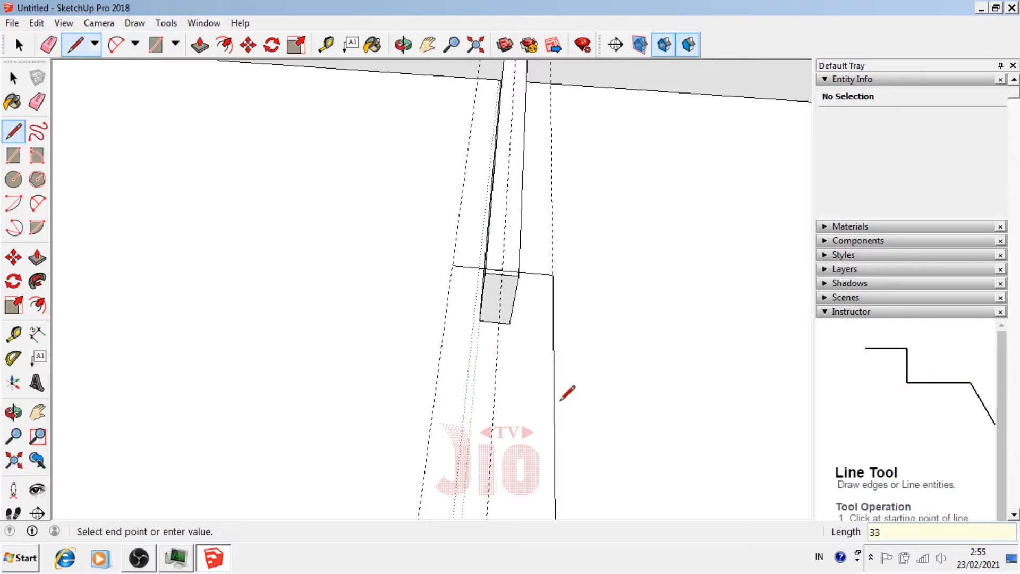
{"action": "scroll", "coordinate": [521, 374], "scroll_direction": "down", "scroll_amount": 3}
{"action": "scroll", "coordinate": [516, 382], "scroll_direction": "up", "scroll_amount": 2}
{"action": "scroll", "coordinate": [507, 407], "scroll_direction": "up", "scroll_amount": 1}
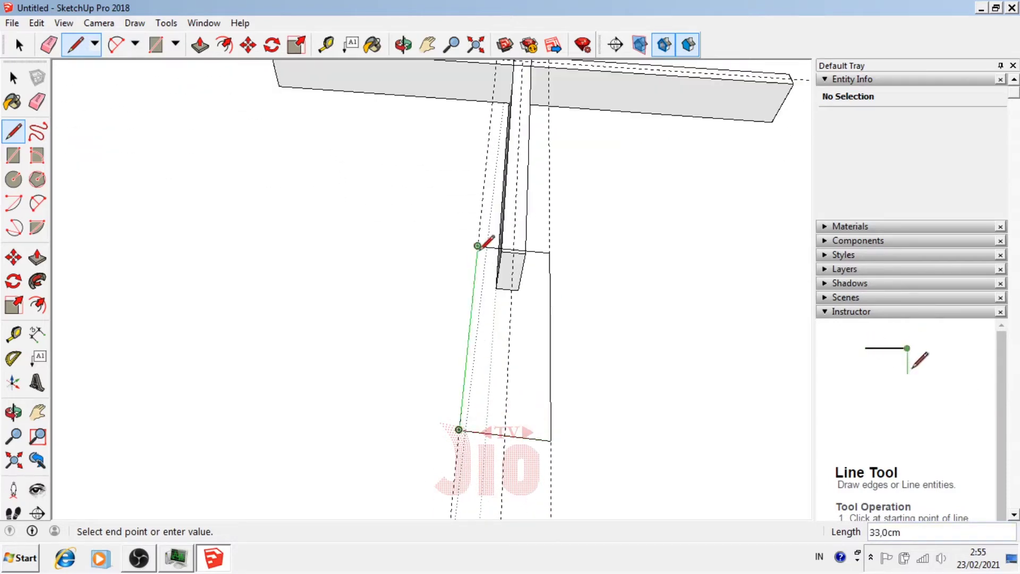
{"action": "left_click", "coordinate": [477, 245]}
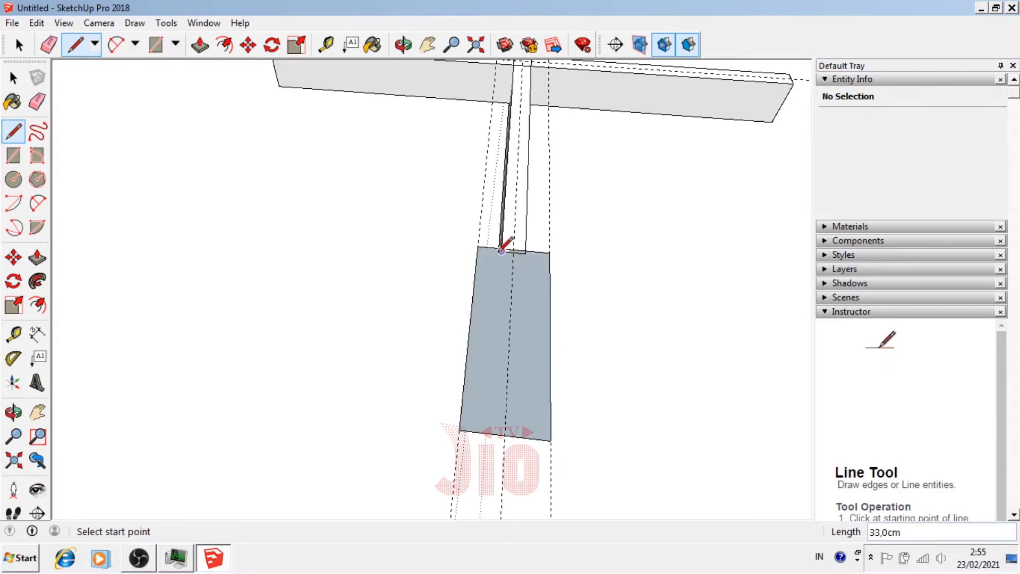
{"action": "left_click", "coordinate": [13, 412]}
{"action": "mouse_move", "coordinate": [436, 372]}
{"action": "left_mouse_down"}
{"action": "mouse_move", "coordinate": [466, 368]}
{"action": "mouse_move", "coordinate": [282, 303]}
{"action": "mouse_move", "coordinate": [364, 314]}
{"action": "mouse_move", "coordinate": [330, 369]}
{"action": "mouse_move", "coordinate": [502, 248]}
{"action": "mouse_move", "coordinate": [409, 278]}
{"action": "mouse_move", "coordinate": [606, 342]}
{"action": "mouse_move", "coordinate": [467, 302]}
{"action": "mouse_move", "coordinate": [572, 350]}
{"action": "left_mouse_up"}
- Pull the rectangle up 10 cm into a block around the arm end
{"action": "key", "text": "p"}
{"action": "left_click", "coordinate": [608, 309]}
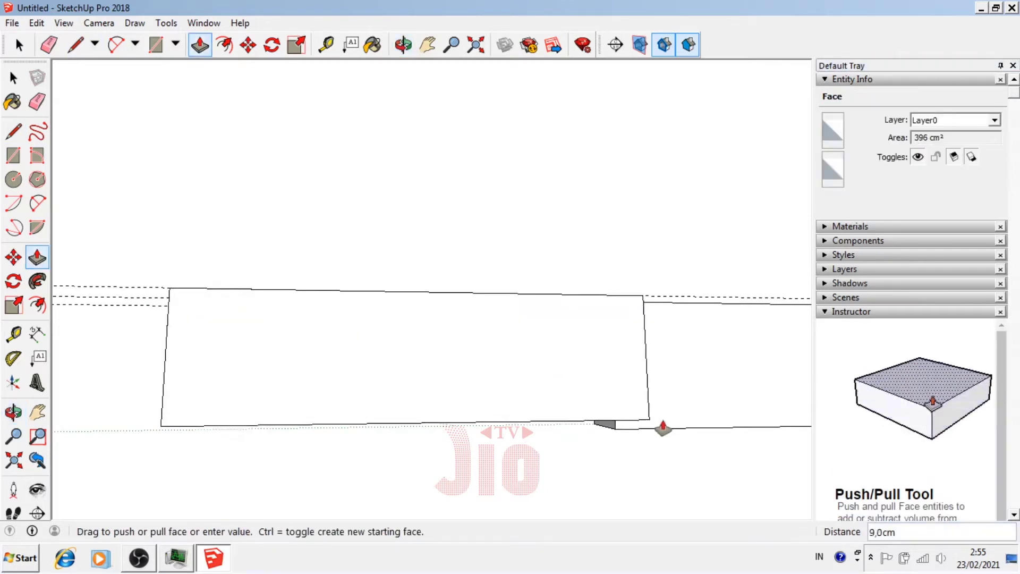
{"action": "left_click", "coordinate": [13, 412]}
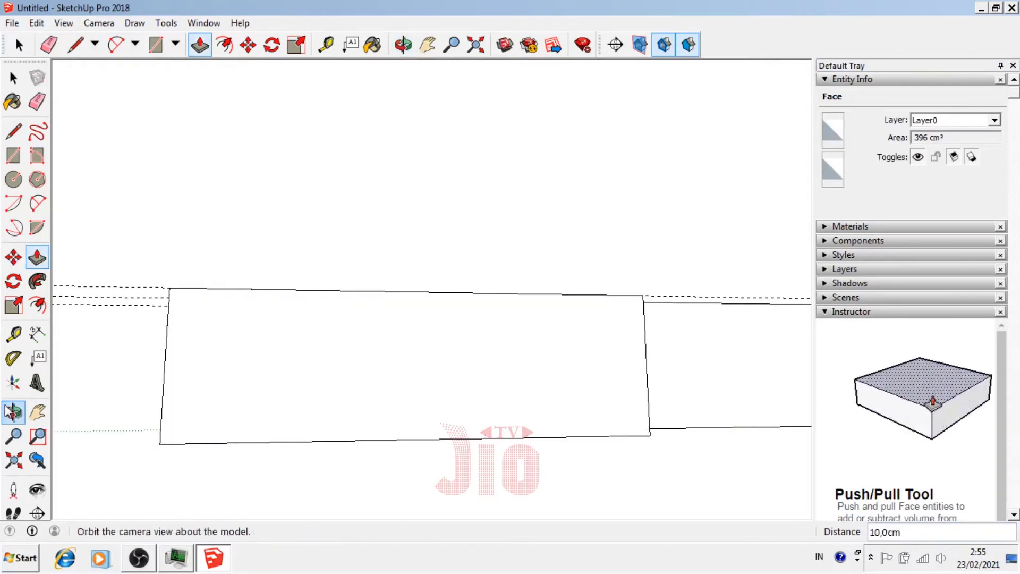
{"action": "mouse_move", "coordinate": [296, 381]}
{"action": "left_mouse_down"}
{"action": "mouse_move", "coordinate": [604, 450]}
{"action": "mouse_move", "coordinate": [496, 394]}
{"action": "mouse_move", "coordinate": [472, 403]}
{"action": "mouse_move", "coordinate": [569, 426]}
{"action": "mouse_move", "coordinate": [488, 420]}
{"action": "mouse_move", "coordinate": [410, 483]}
{"action": "mouse_move", "coordinate": [476, 349]}
{"action": "mouse_move", "coordinate": [528, 391]}
{"action": "mouse_move", "coordinate": [487, 365]}
{"action": "mouse_move", "coordinate": [380, 353]}
{"action": "mouse_move", "coordinate": [312, 366]}
{"action": "left_mouse_up"}
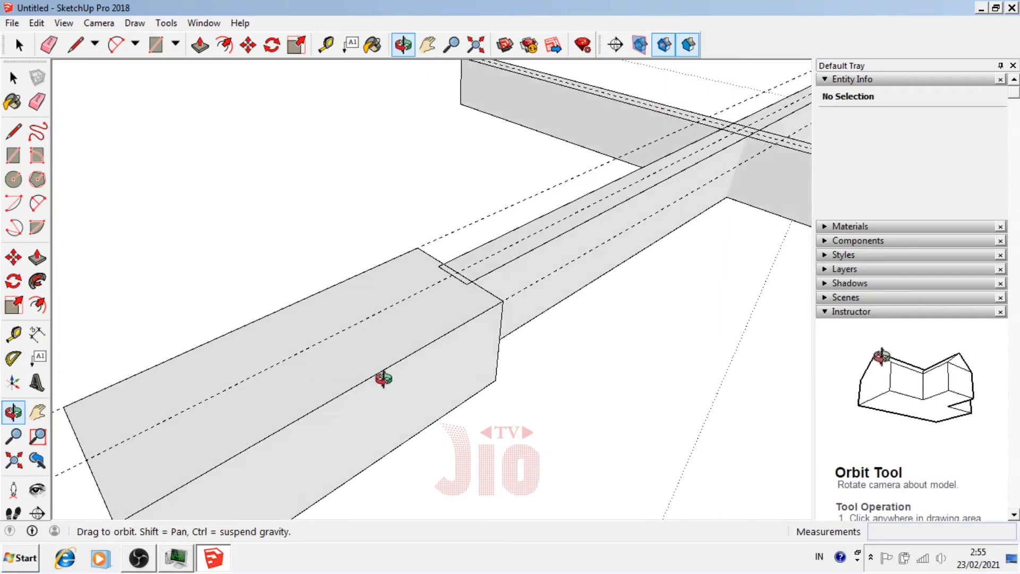
- Push each side face of the block out by 1 cm
{"action": "key", "text": "p"}
{"action": "left_click", "coordinate": [400, 405]}
{"action": "type", "text": "1"}
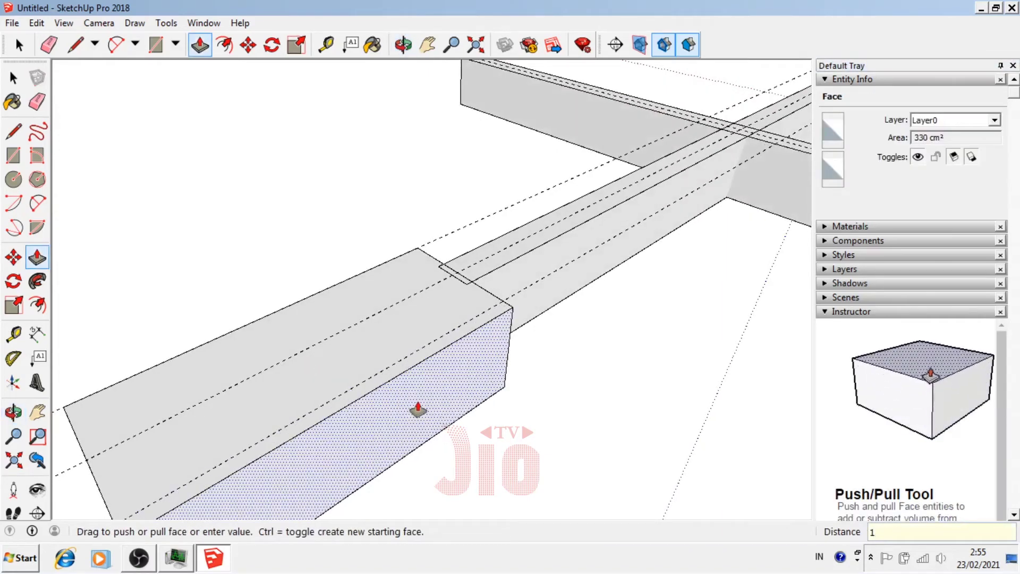
{"action": "key", "text": "Return"}
{"action": "left_click", "coordinate": [13, 412]}
{"action": "mouse_move", "coordinate": [584, 425]}
{"action": "left_mouse_down"}
{"action": "mouse_move", "coordinate": [722, 364]}
{"action": "mouse_move", "coordinate": [663, 364]}
{"action": "left_mouse_up"}
{"action": "key", "text": "p"}
{"action": "left_click", "coordinate": [414, 401]}
{"action": "type", "text": "1"}
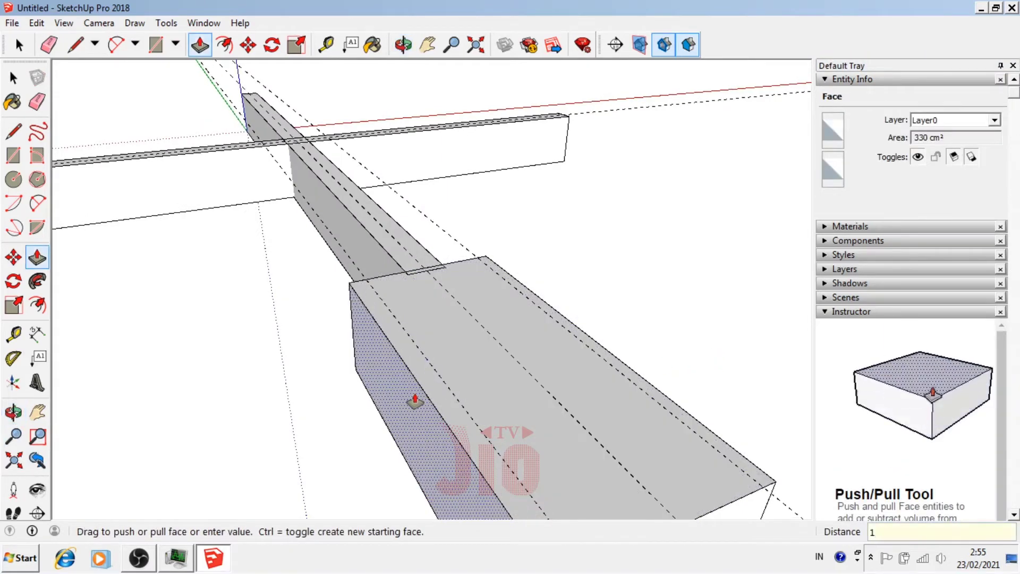
{"action": "key", "text": "Return"}
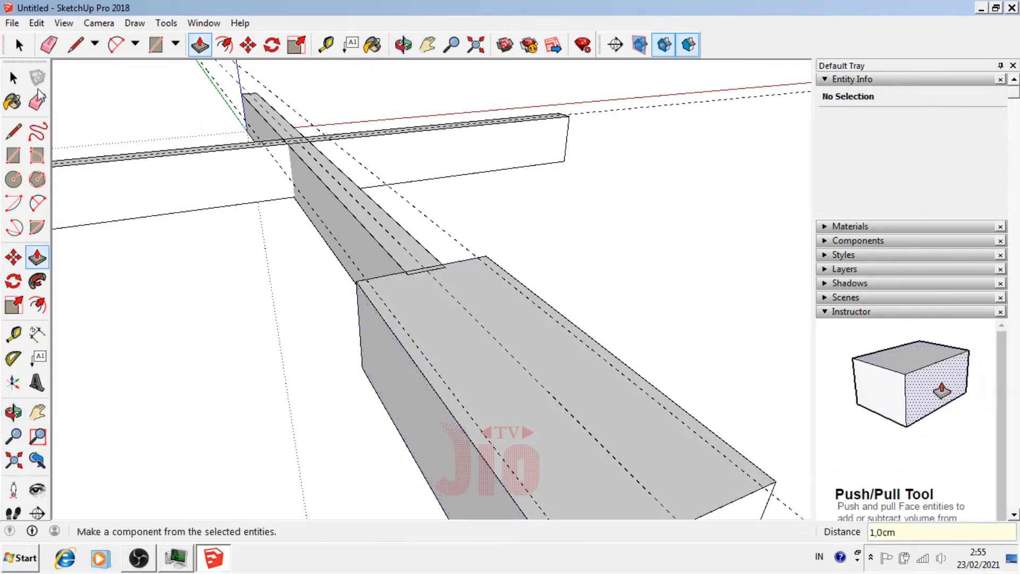
{"action": "left_click", "coordinate": [38, 93]}
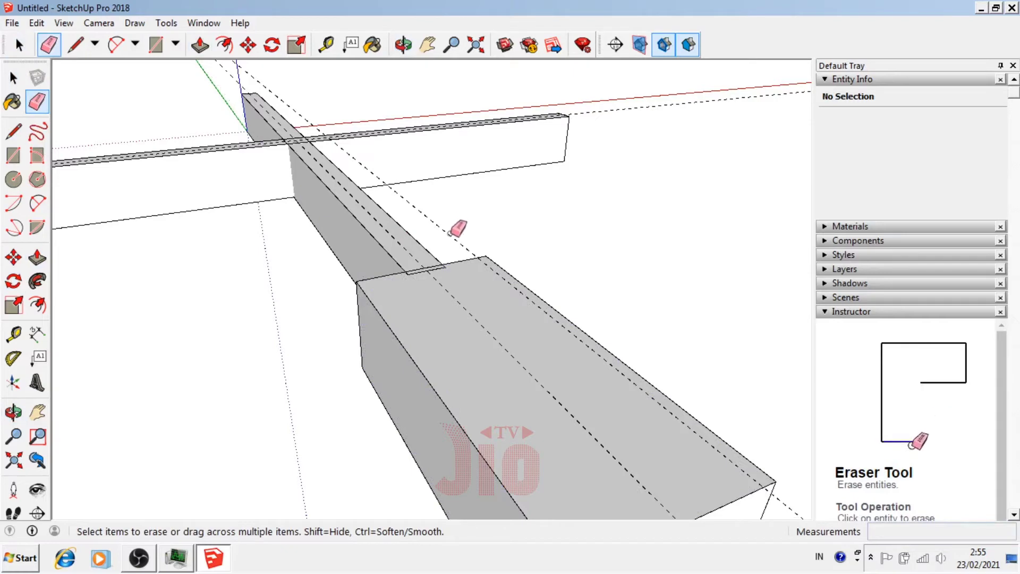
{"action": "key", "text": "o"}
{"action": "mouse_move", "coordinate": [453, 384]}
{"action": "left_mouse_down"}
{"action": "mouse_move", "coordinate": [456, 312]}
{"action": "mouse_move", "coordinate": [449, 335]}
{"action": "mouse_move", "coordinate": [451, 314]}
{"action": "mouse_move", "coordinate": [433, 299]}
{"action": "mouse_move", "coordinate": [437, 364]}
{"action": "mouse_move", "coordinate": [412, 409]}
{"action": "left_mouse_up"}
- Place Tape Measure guides 4 cm in from the block's left and right long edges
{"action": "key", "text": "t"}
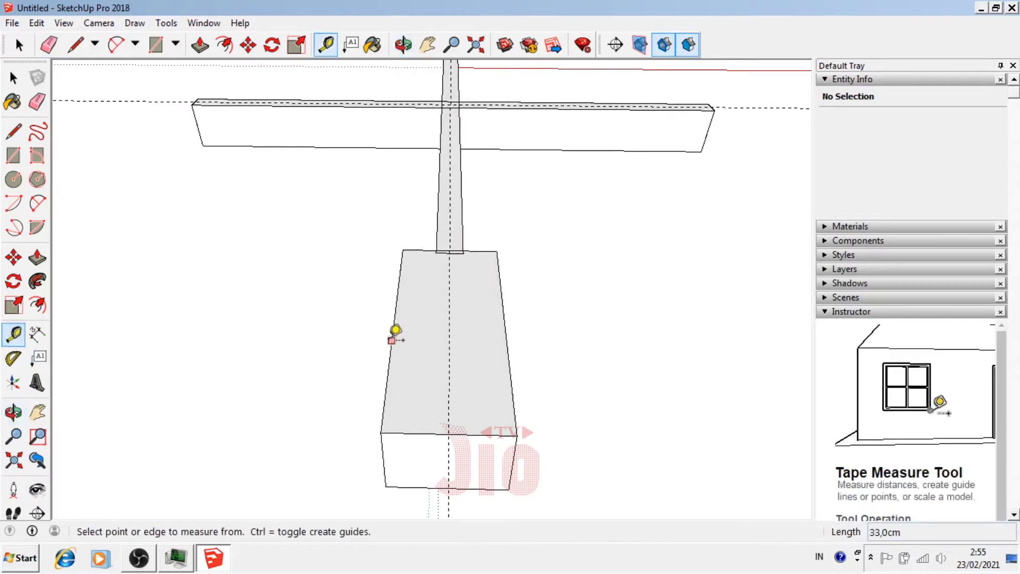
{"action": "left_click", "coordinate": [392, 341]}
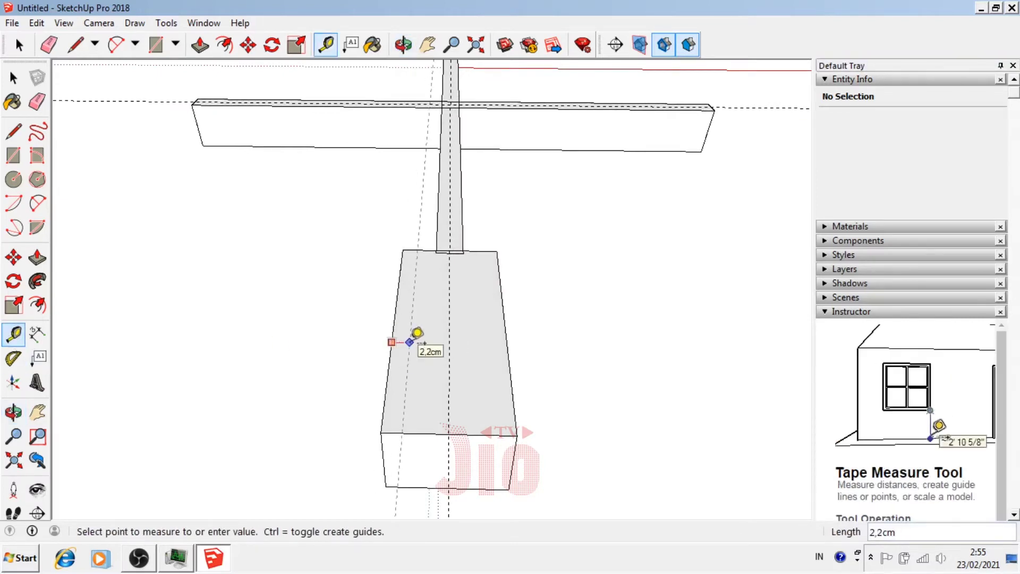
{"action": "left_click", "coordinate": [410, 343]}
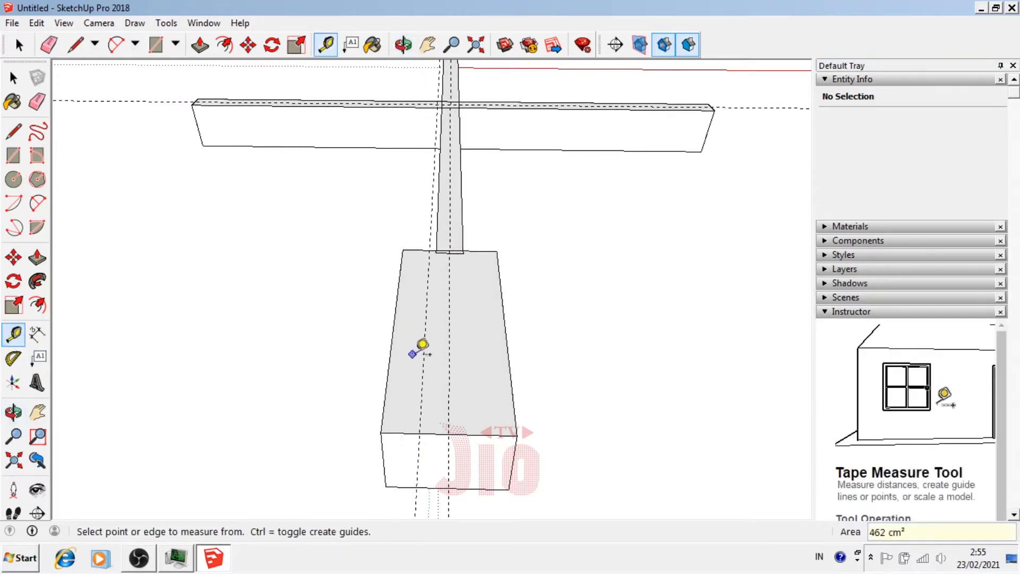
{"action": "left_click", "coordinate": [509, 358]}
{"action": "type", "text": "4"}
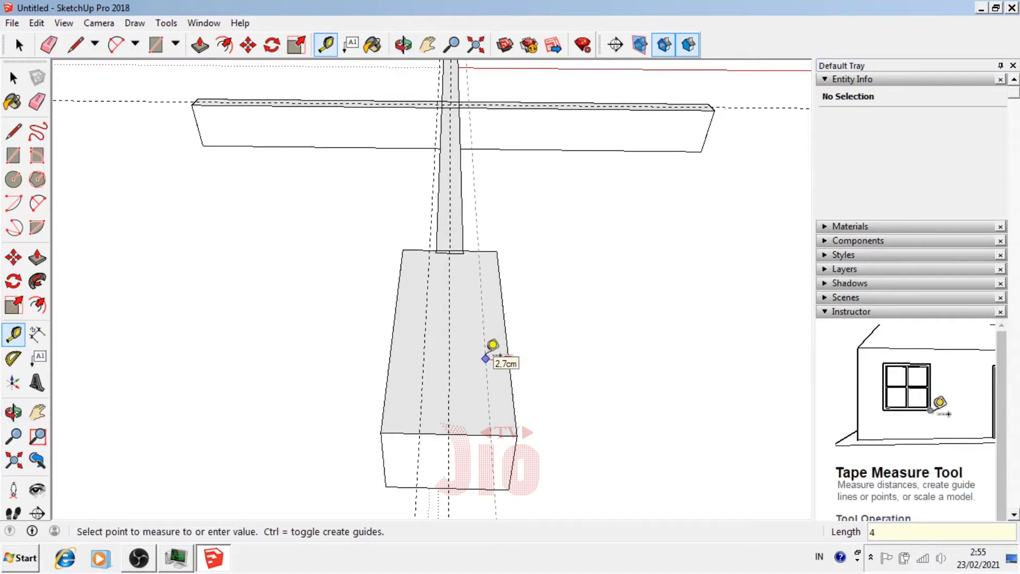
{"action": "key", "text": "Return"}
- Draw lines along both guides to split the top into three strips, then pull the right strip upward
{"action": "key", "text": "r"}
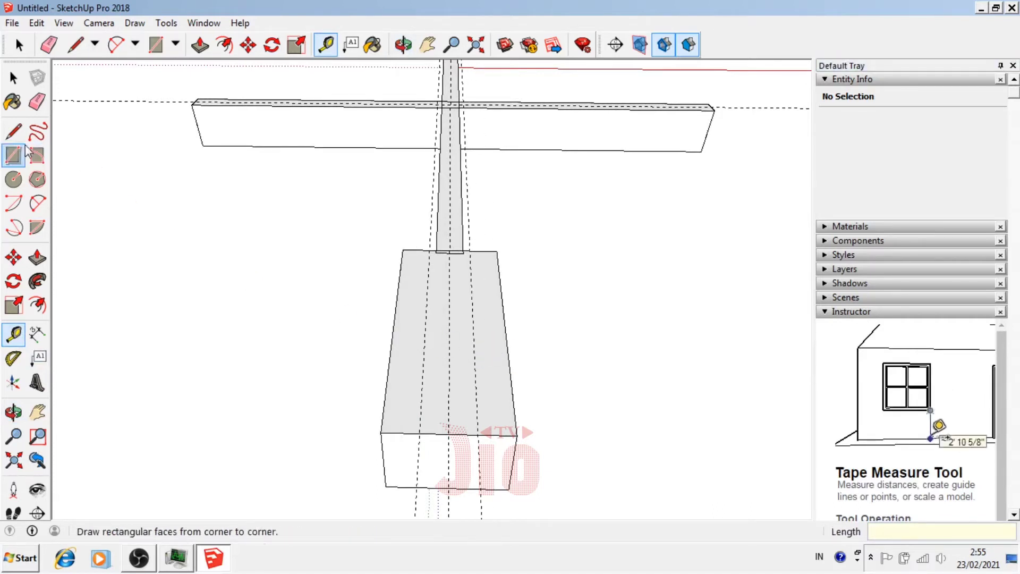
{"action": "key", "text": "l"}
{"action": "left_click", "coordinate": [429, 250]}
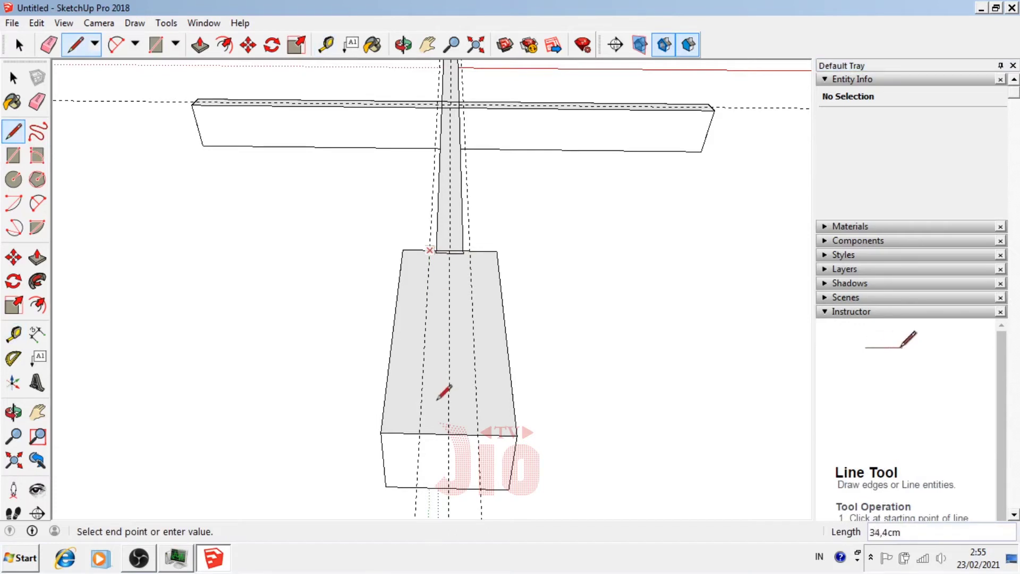
{"action": "left_click", "coordinate": [419, 433]}
{"action": "left_click", "coordinate": [470, 251]}
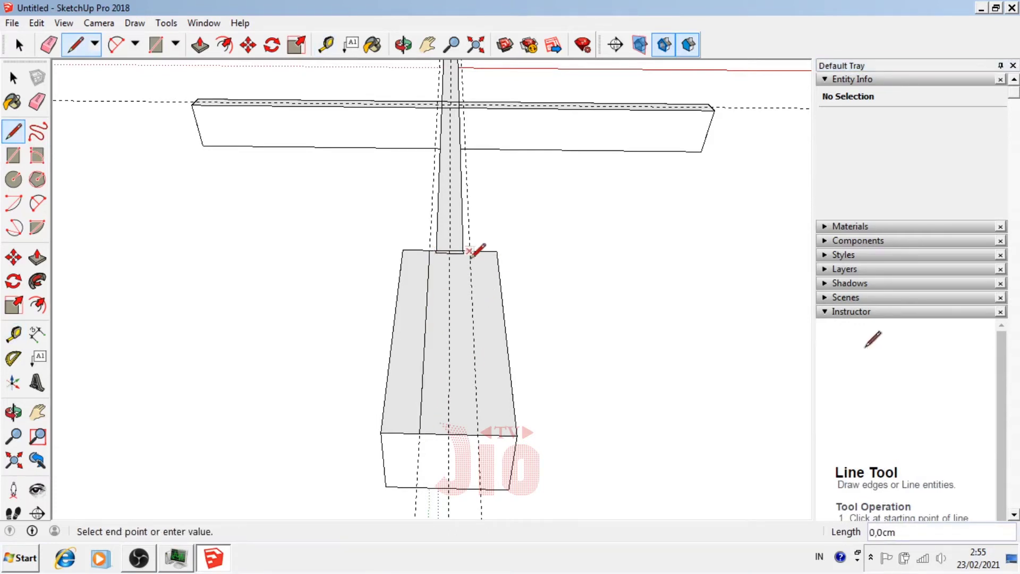
{"action": "left_click", "coordinate": [477, 433]}
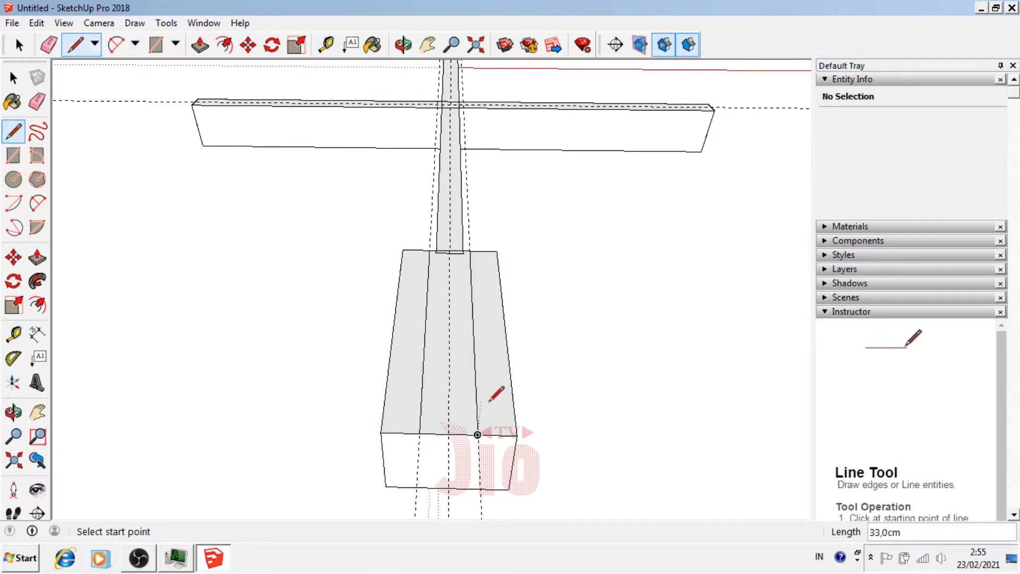
{"action": "key", "text": "p"}
{"action": "mouse_move", "coordinate": [489, 406]}
{"action": "left_mouse_down"}
{"action": "mouse_move", "coordinate": [503, 256]}
{"action": "mouse_move", "coordinate": [509, 277]}
{"action": "mouse_move", "coordinate": [509, 253]}
{"action": "mouse_move", "coordinate": [512, 261]}
{"action": "left_mouse_up"}
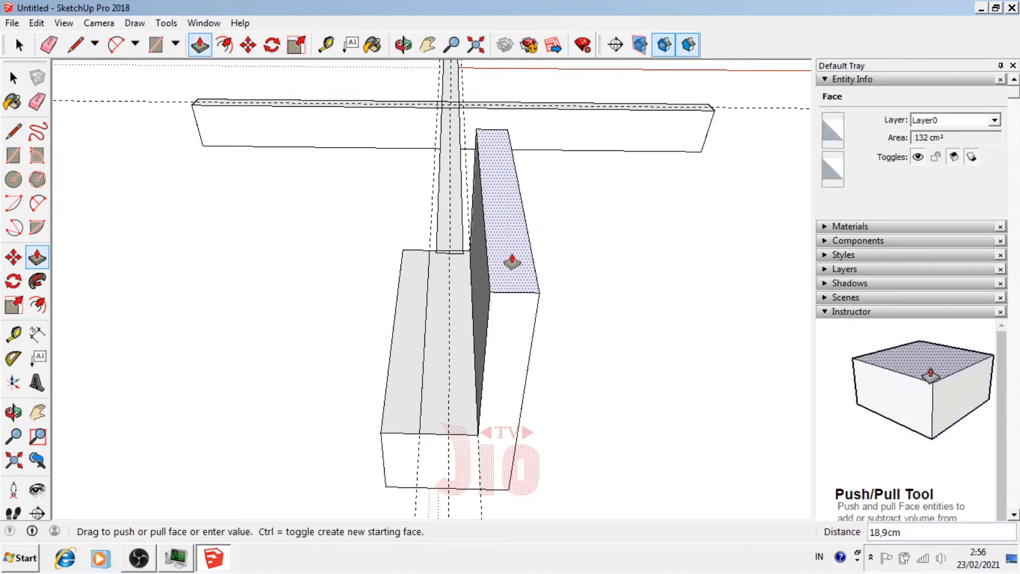
- Raise the right strip to 55 cm and pull the left strip up to match
{"action": "type", "text": "5"}
{"action": "key", "text": "Return"}
{"action": "scroll", "coordinate": [488, 401], "scroll_direction": "down", "scroll_amount": 1}
{"action": "scroll", "coordinate": [479, 418], "scroll_direction": "down", "scroll_amount": 2}
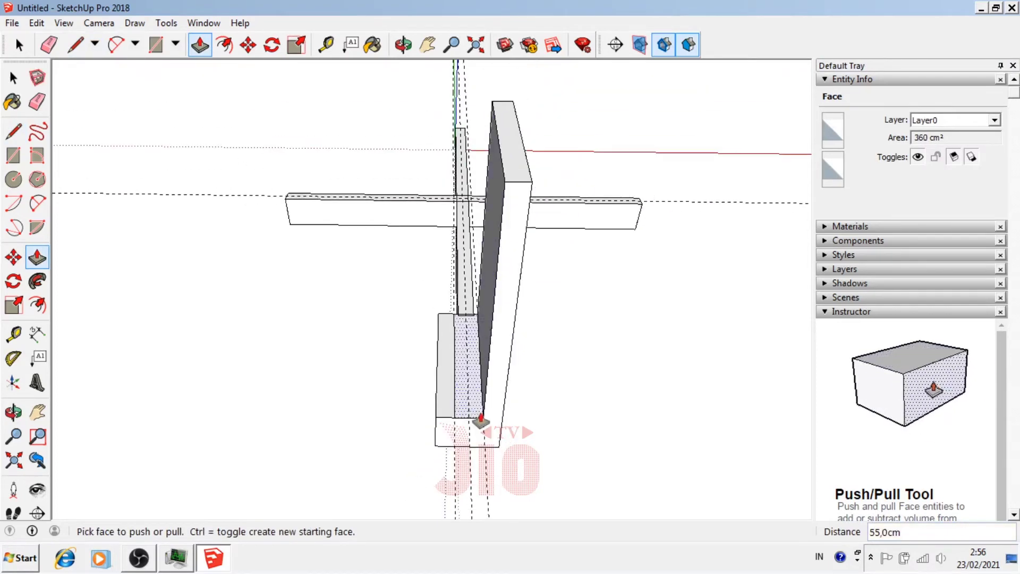
{"action": "left_click", "coordinate": [448, 411]}
{"action": "left_click", "coordinate": [520, 190]}
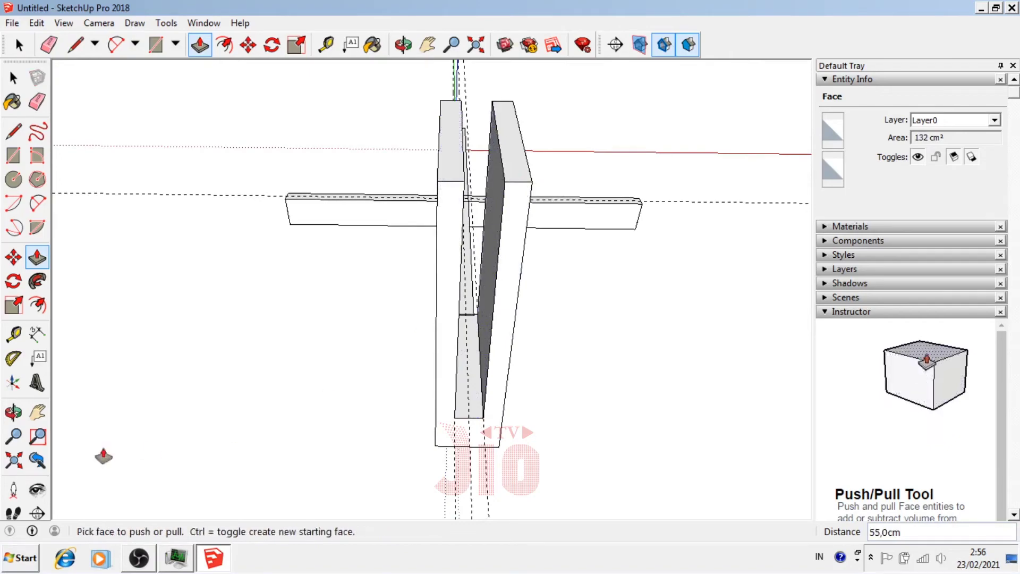
{"action": "left_click", "coordinate": [15, 417]}
{"action": "mouse_move", "coordinate": [532, 346]}
{"action": "left_mouse_down"}
{"action": "mouse_move", "coordinate": [588, 398]}
{"action": "mouse_move", "coordinate": [564, 349]}
{"action": "mouse_move", "coordinate": [371, 413]}
{"action": "mouse_move", "coordinate": [521, 302]}
{"action": "mouse_move", "coordinate": [478, 183]}
{"action": "left_mouse_up"}
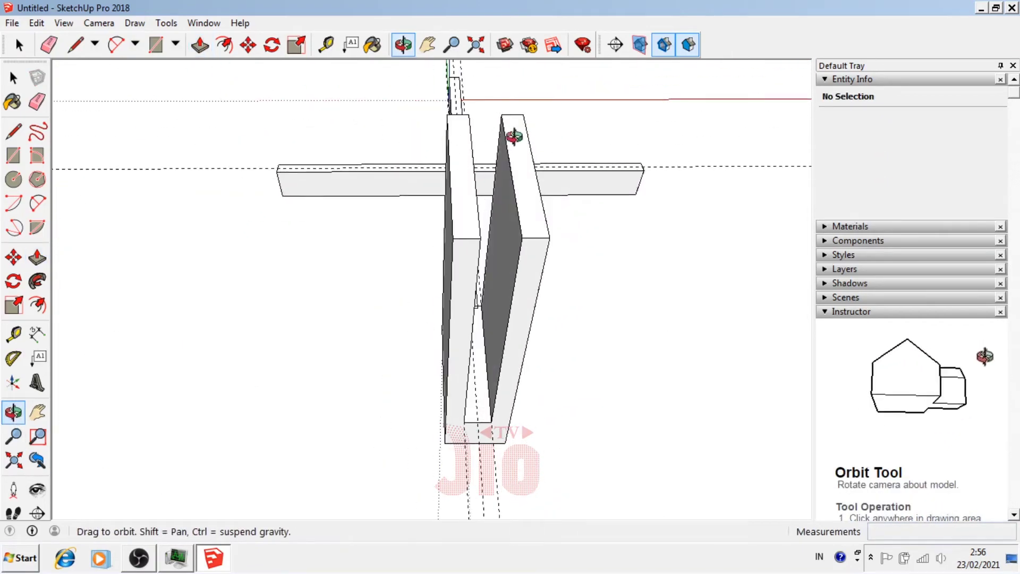
- Group the block and both boards into one solid pedestal group
{"action": "left_click", "coordinate": [13, 77]}
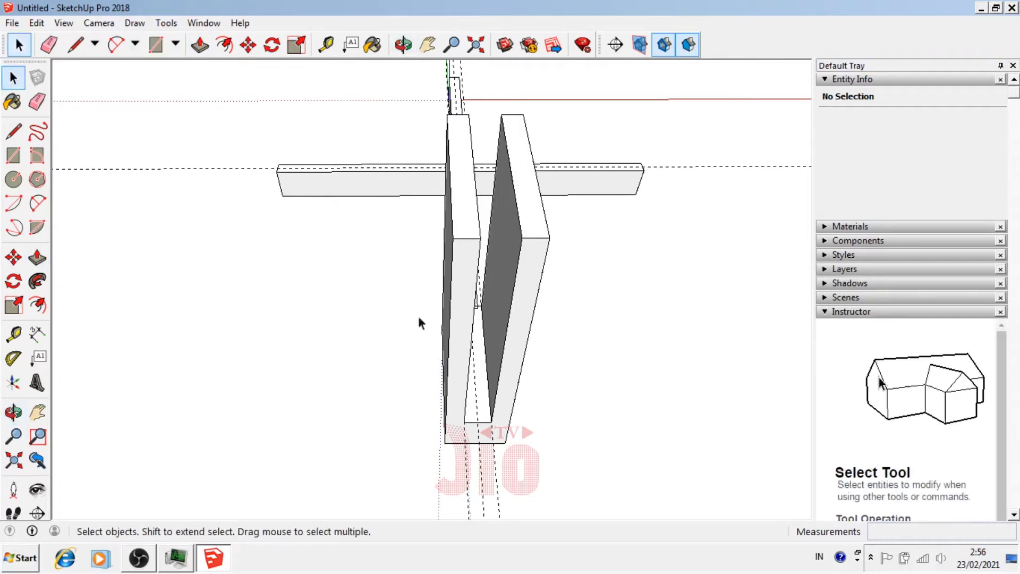
{"action": "triple_click", "coordinate": [527, 251]}
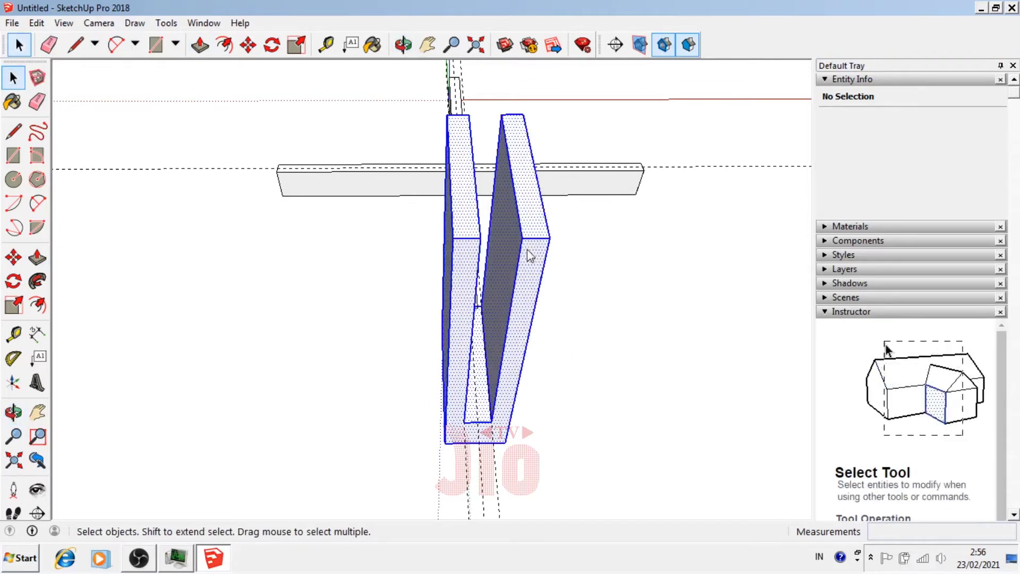
{"action": "right_click", "coordinate": [528, 251]}
{"action": "left_click", "coordinate": [562, 362]}
{"action": "left_click", "coordinate": [14, 411]}
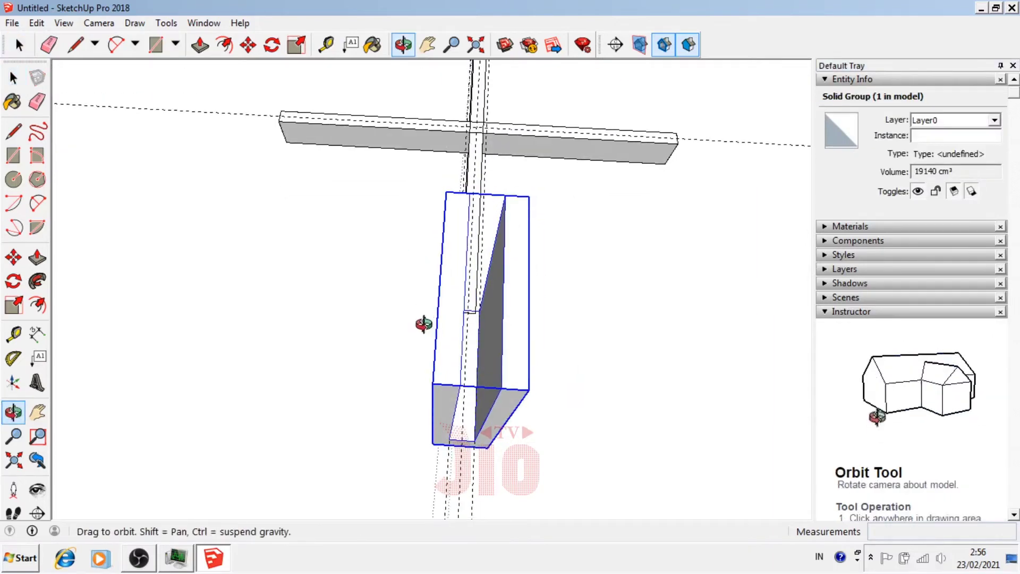
{"action": "left_click_drag", "start_coordinate": [424, 323], "coordinate": [537, 349]}
{"action": "left_click", "coordinate": [14, 335]}
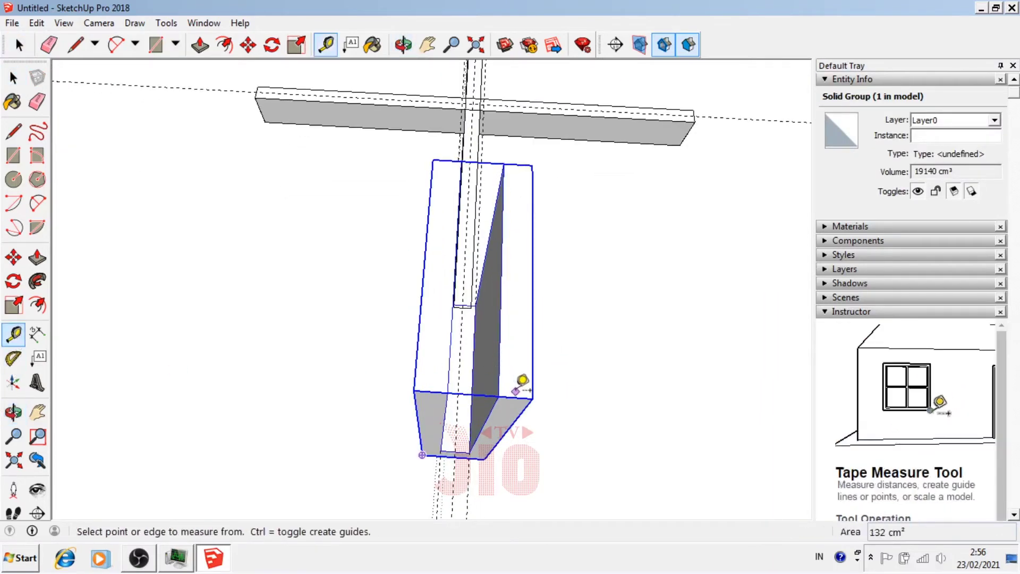
- Add a guide 10 cm above the box's bottom edge and another 1 cm above it
{"action": "left_click", "coordinate": [515, 395]}
{"action": "type", "text": "10"}
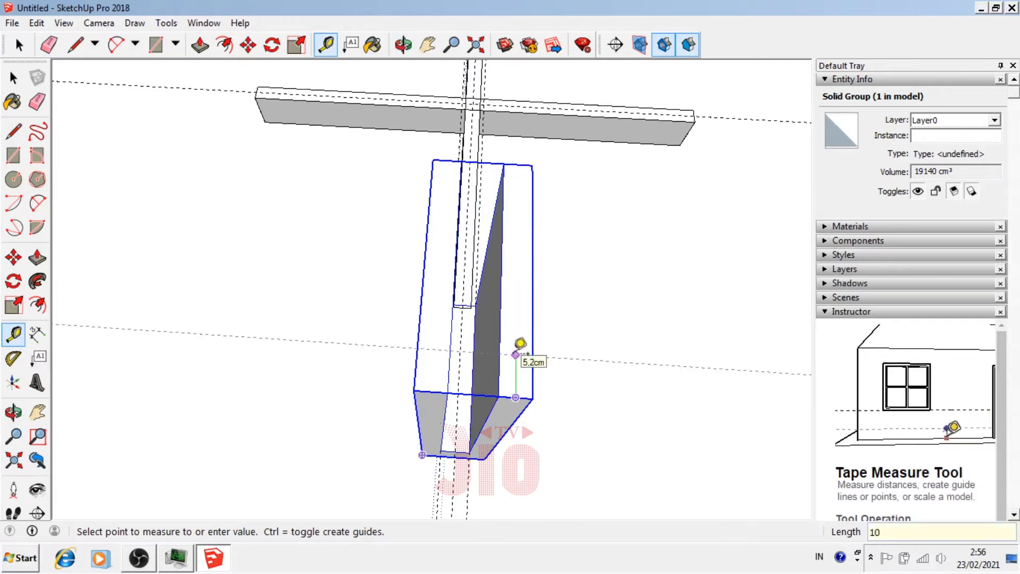
{"action": "key", "text": "Return"}
{"action": "scroll", "coordinate": [462, 392], "scroll_direction": "up", "scroll_amount": 2}
{"action": "scroll", "coordinate": [459, 372], "scroll_direction": "up", "scroll_amount": 2}
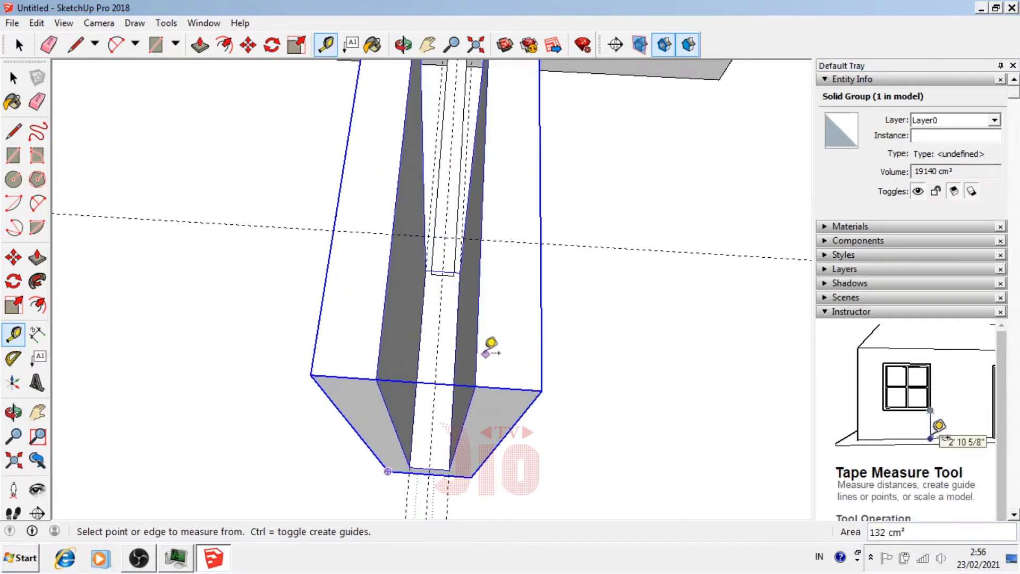
{"action": "scroll", "coordinate": [457, 356], "scroll_direction": "down", "scroll_amount": 2}
{"action": "scroll", "coordinate": [531, 329], "scroll_direction": "down", "scroll_amount": 1}
{"action": "scroll", "coordinate": [497, 229], "scroll_direction": "up", "scroll_amount": 4}
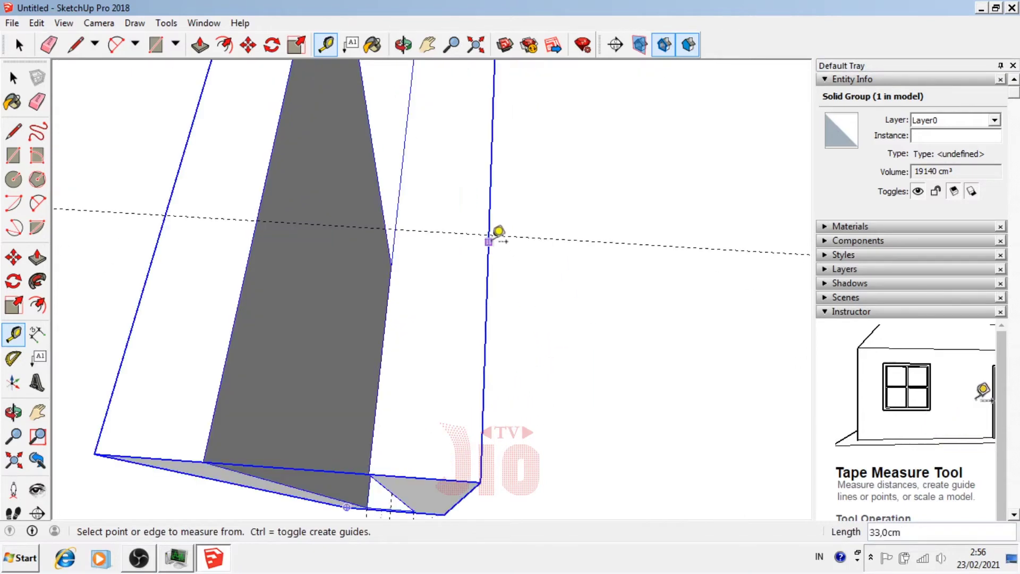
{"action": "left_click", "coordinate": [463, 233]}
{"action": "type", "text": "1"}
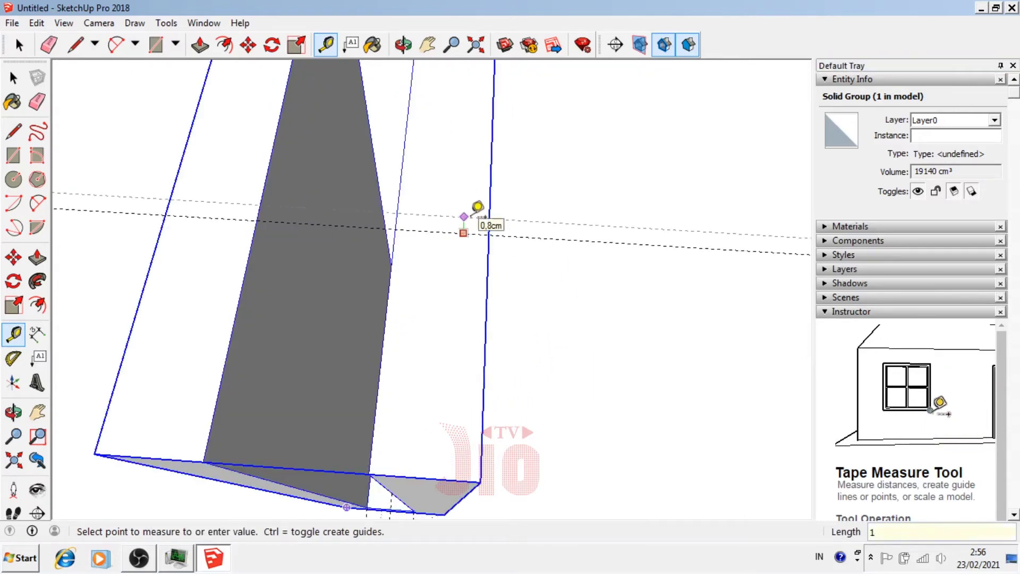
{"action": "key", "text": "Return"}
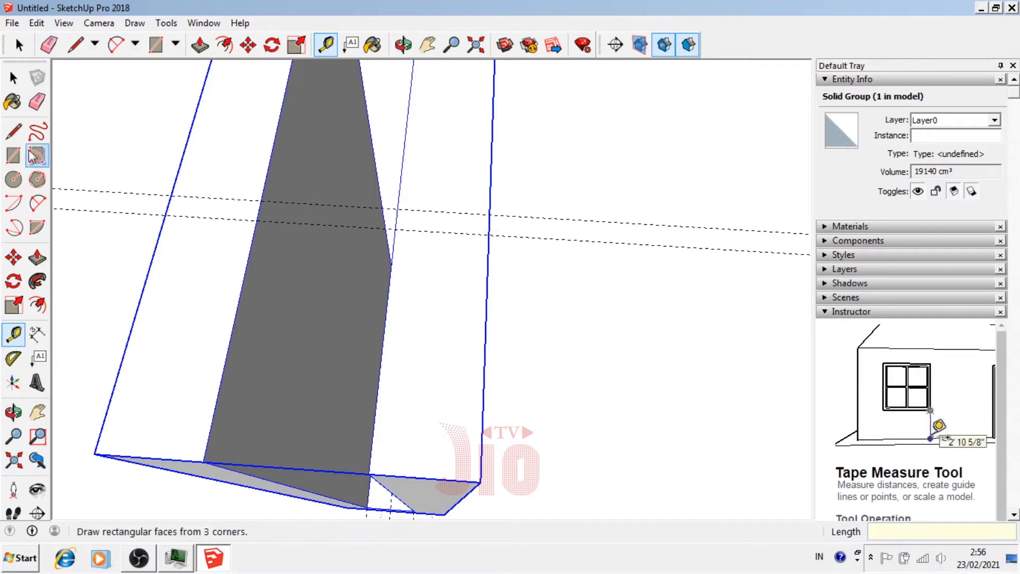
- Place a guide measured across the column from its left edge
{"action": "left_click", "coordinate": [13, 130]}
{"action": "scroll", "coordinate": [453, 383], "scroll_direction": "down", "scroll_amount": 3}
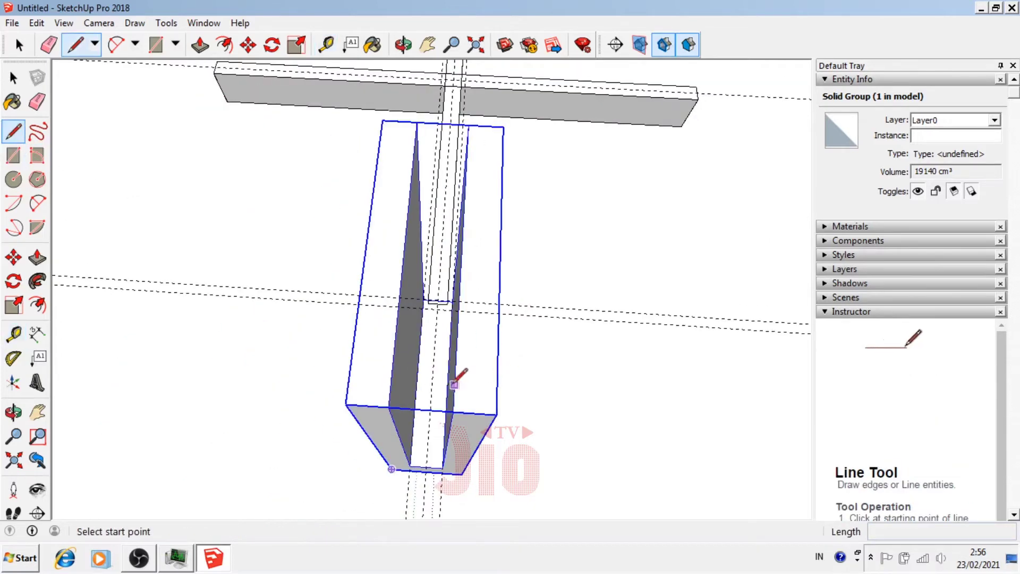
{"action": "left_click", "coordinate": [13, 334]}
{"action": "scroll", "coordinate": [456, 346], "scroll_direction": "up", "scroll_amount": 1}
{"action": "scroll", "coordinate": [455, 346], "scroll_direction": "up", "scroll_amount": 1}
{"action": "scroll", "coordinate": [455, 347], "scroll_direction": "up", "scroll_amount": 2}
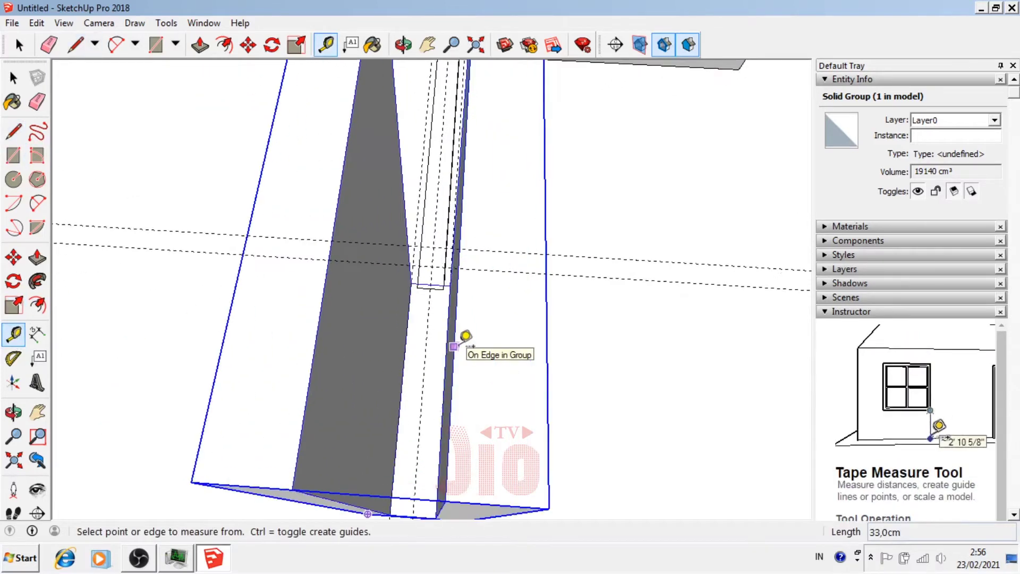
{"action": "scroll", "coordinate": [463, 346], "scroll_direction": "down", "scroll_amount": 1}
{"action": "left_click", "coordinate": [258, 362]}
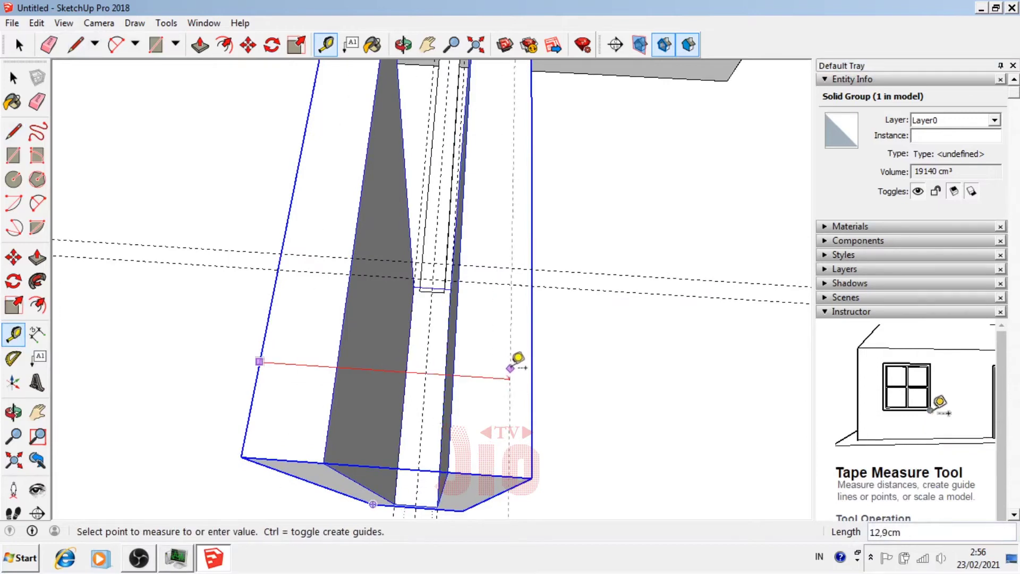
{"action": "key", "text": "l"}
{"action": "key", "text": "e"}
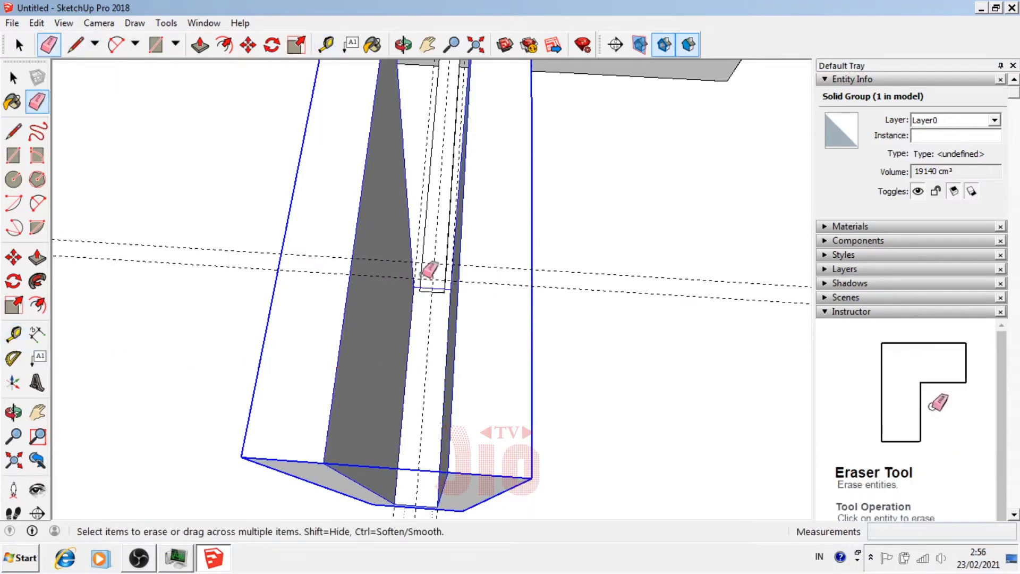
{"action": "left_click", "coordinate": [14, 334]}
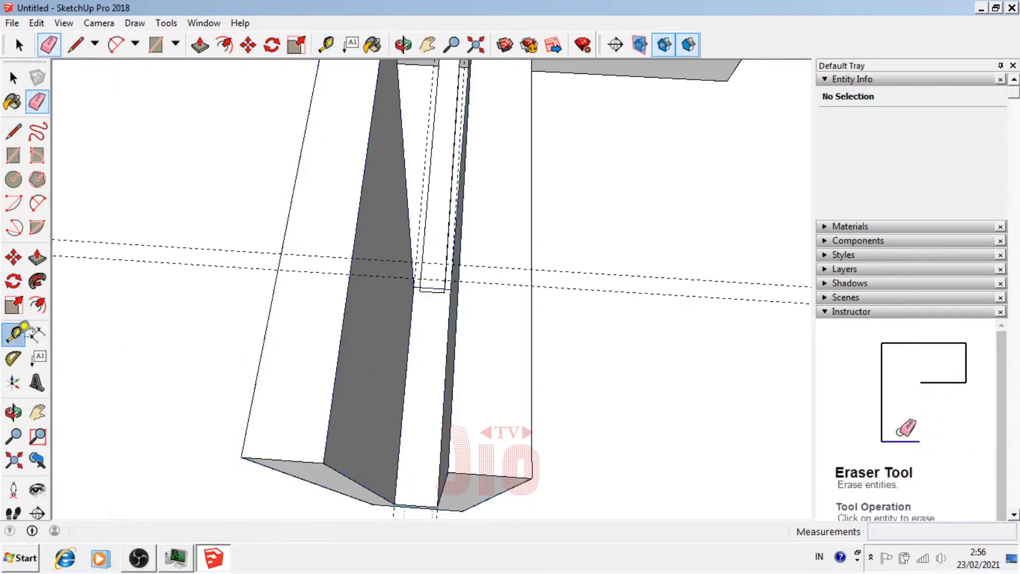
{"action": "left_click", "coordinate": [263, 345]}
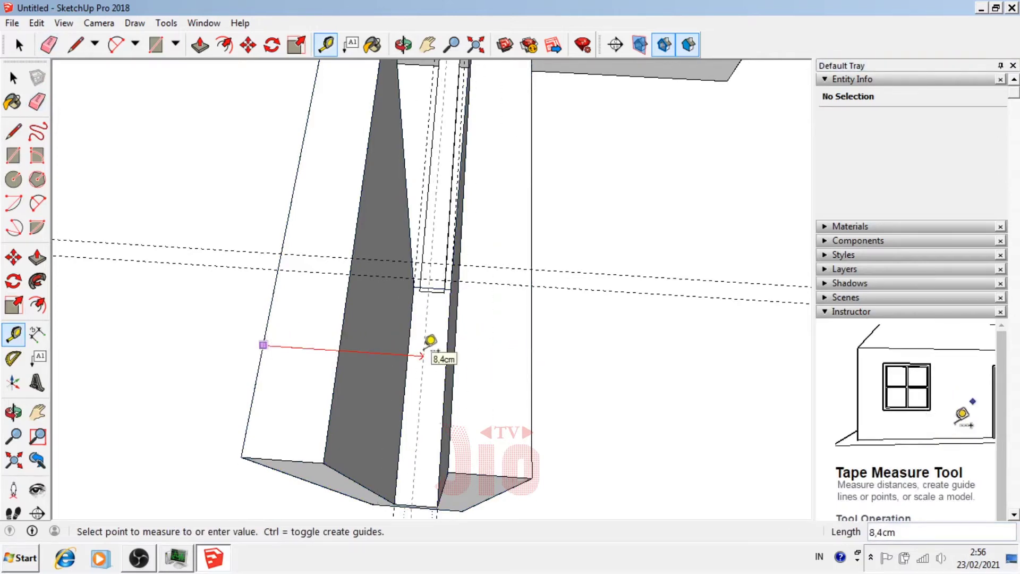
{"action": "key", "text": "Return"}
- Add guides off the upright's edges, including one 45 cm out from its face
{"action": "mouse_move", "coordinate": [428, 341]}
{"action": "middle_mouse_down"}
{"action": "mouse_move", "coordinate": [687, 389]}
{"action": "mouse_move", "coordinate": [643, 397]}
{"action": "middle_mouse_up"}
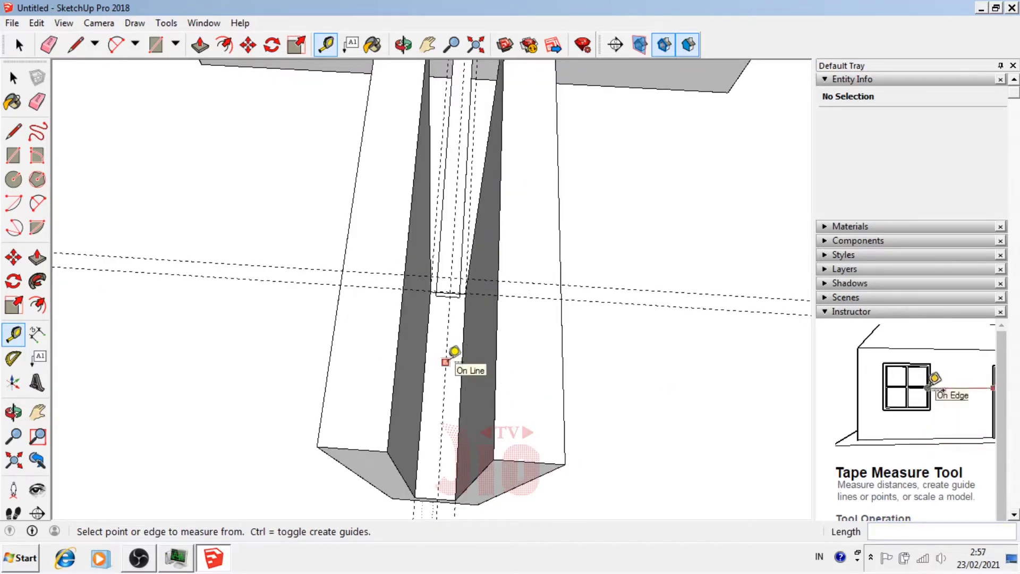
{"action": "left_click", "coordinate": [445, 362]}
{"action": "type", "text": "45"}
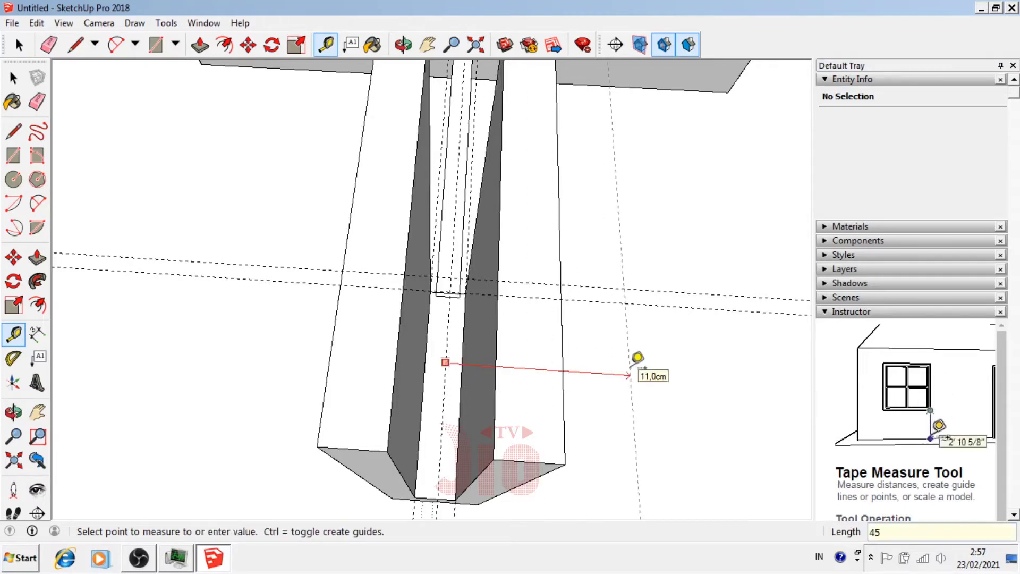
{"action": "key", "text": "Return"}
{"action": "mouse_move", "coordinate": [565, 383]}
{"action": "middle_mouse_down"}
{"action": "mouse_move", "coordinate": [497, 392]}
{"action": "mouse_move", "coordinate": [479, 370]}
{"action": "middle_mouse_up"}
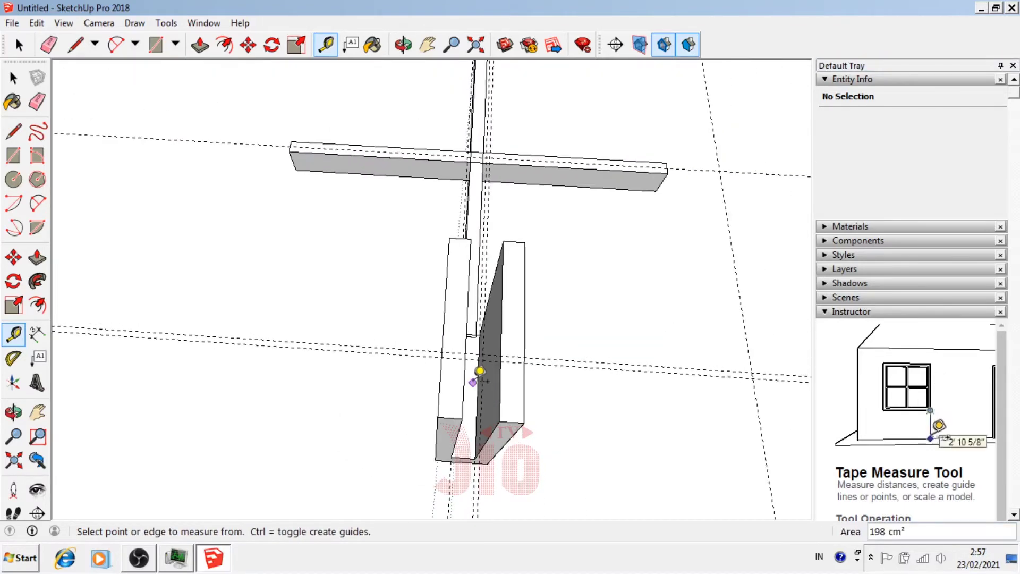
{"action": "left_click", "coordinate": [482, 377]}
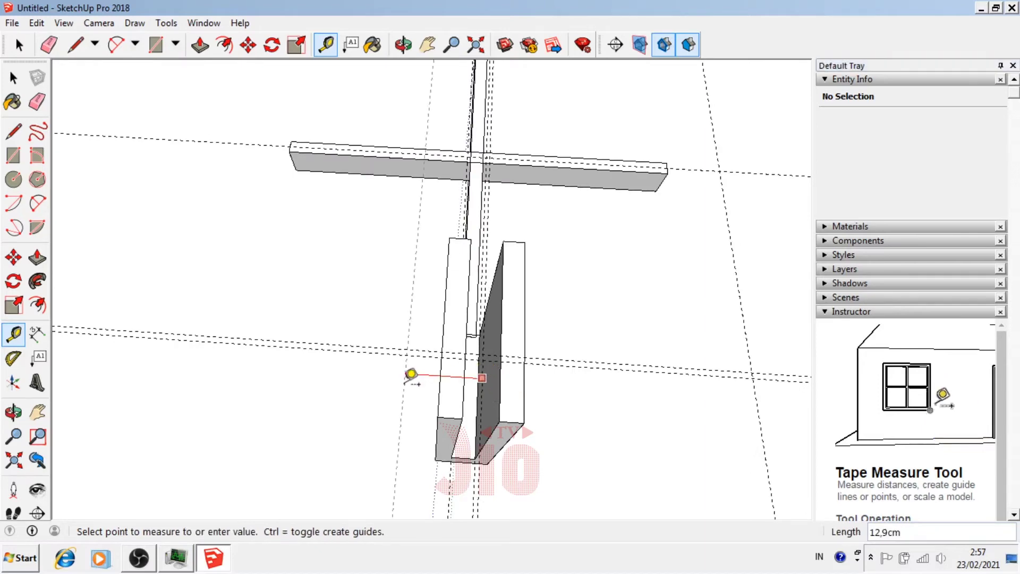
{"action": "type", "text": "45"}
{"action": "key", "text": "Return"}
- Add a new horizontal guide below the crossbar, measured from the existing guide
{"action": "scroll", "coordinate": [412, 374], "scroll_direction": "down", "scroll_amount": 3}
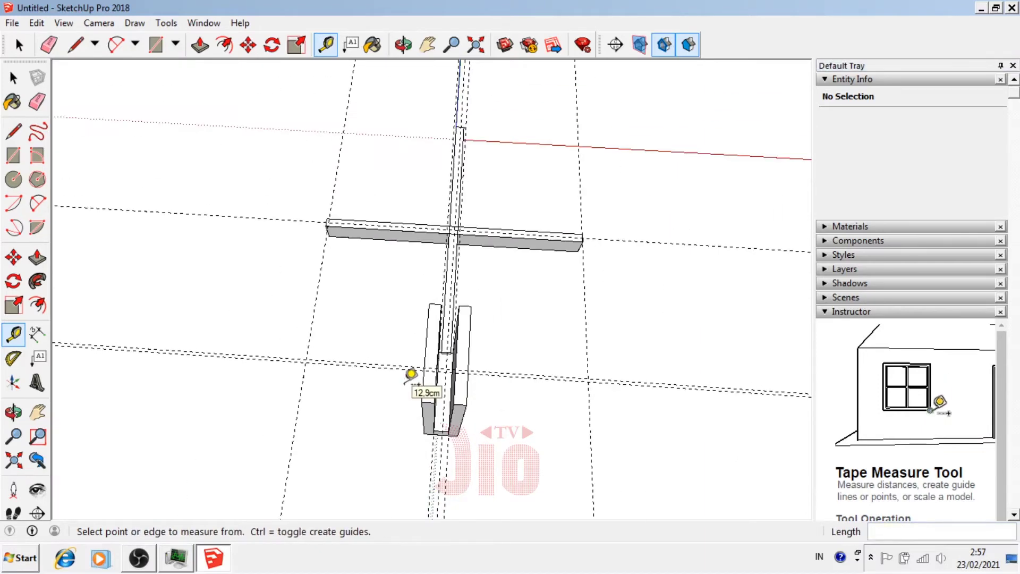
{"action": "scroll", "coordinate": [412, 375], "scroll_direction": "down", "scroll_amount": 2}
{"action": "scroll", "coordinate": [422, 410], "scroll_direction": "up", "scroll_amount": 1}
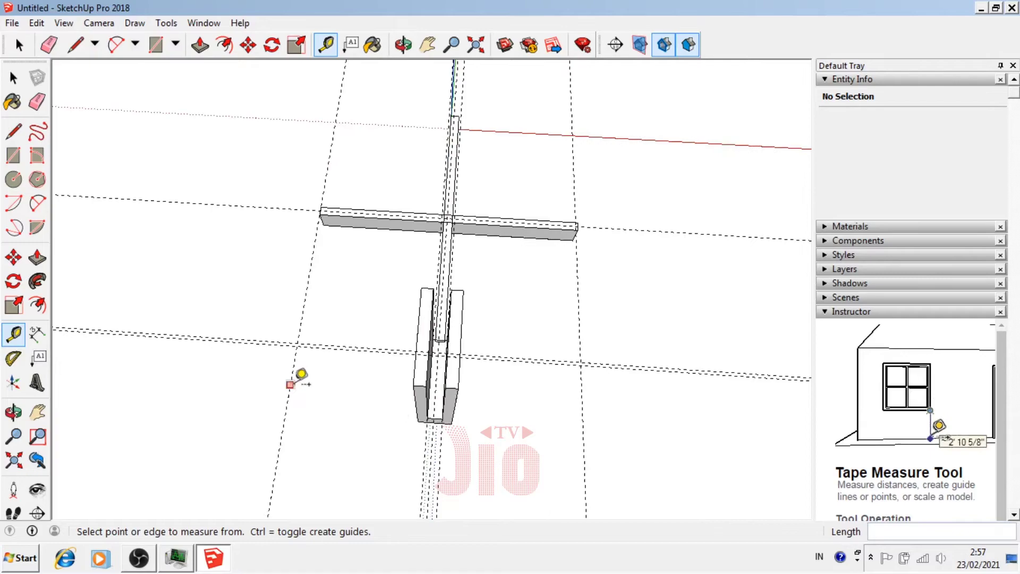
{"action": "left_click", "coordinate": [12, 434]}
{"action": "left_click", "coordinate": [11, 417]}
{"action": "mouse_move", "coordinate": [399, 399]}
{"action": "left_mouse_down"}
{"action": "mouse_move", "coordinate": [619, 292]}
{"action": "mouse_move", "coordinate": [439, 333]}
{"action": "mouse_move", "coordinate": [435, 357]}
{"action": "left_mouse_up"}
{"action": "scroll", "coordinate": [467, 321], "scroll_direction": "up", "scroll_amount": 2}
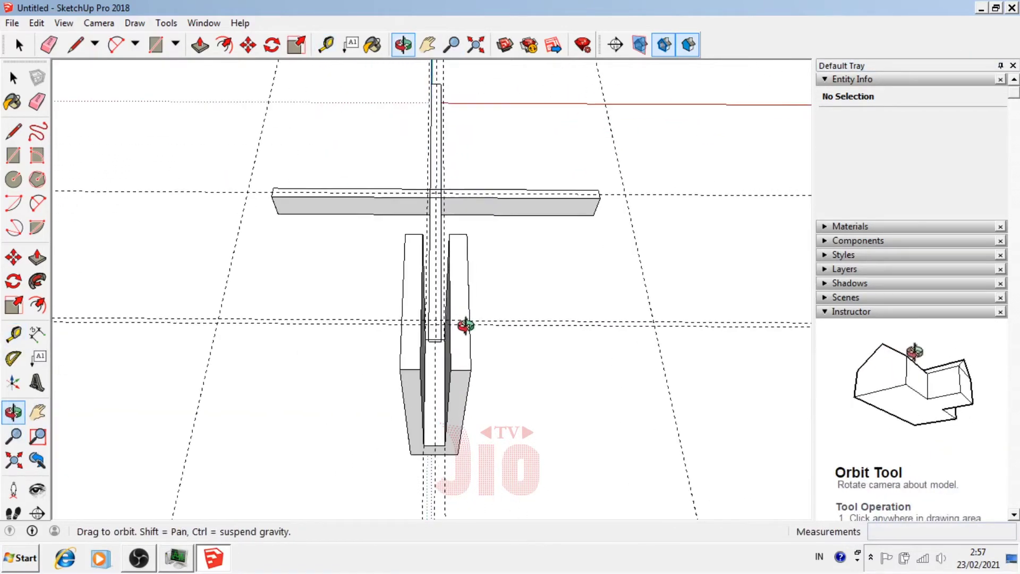
{"action": "left_click", "coordinate": [13, 130]}
{"action": "middle_click_drag", "start_coordinate": [306, 323], "coordinate": [159, 312]}
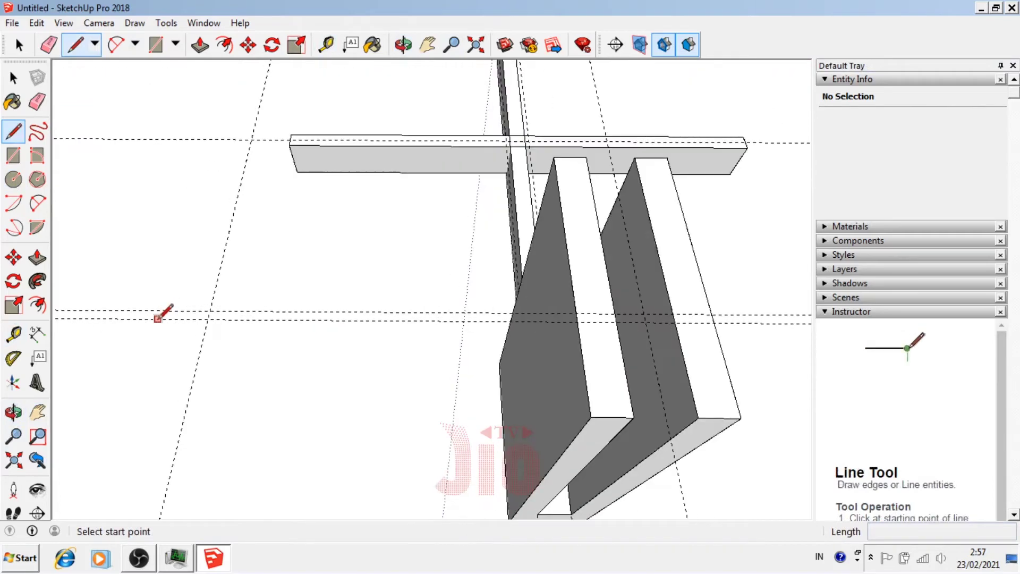
{"action": "left_click", "coordinate": [13, 333]}
{"action": "left_click", "coordinate": [322, 319]}
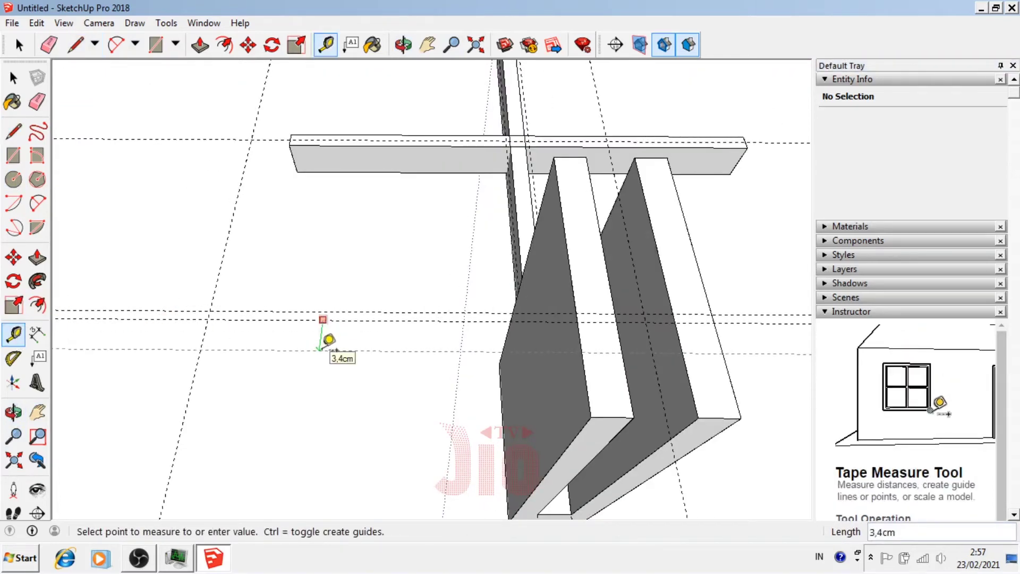
{"action": "type", "text": "0"}
{"action": "key", "text": "Return"}
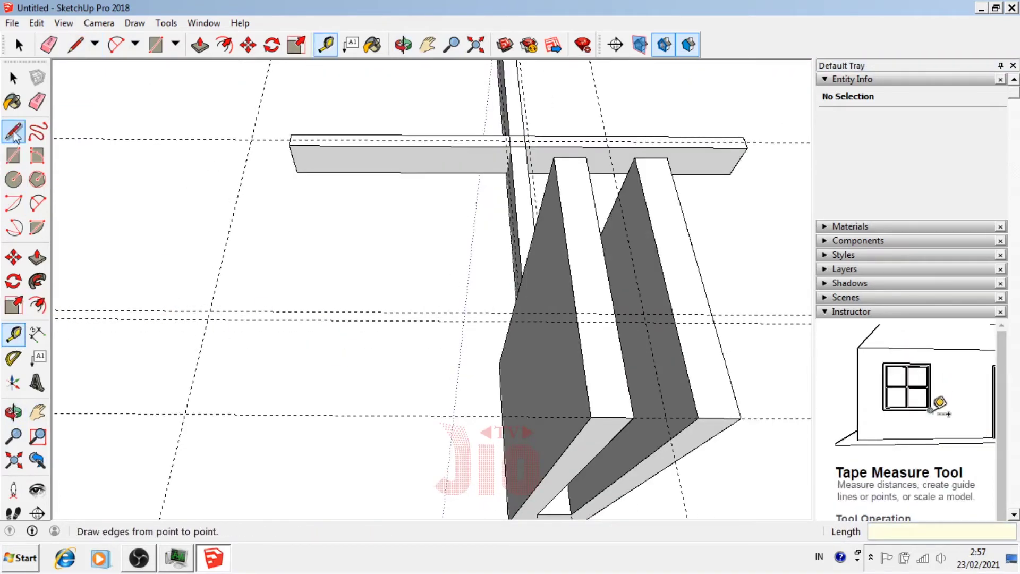
- Draw a face between the guide intersections across the uprights and extrude it 3 cm into a board
{"action": "left_click", "coordinate": [14, 131]}
{"action": "left_click", "coordinate": [209, 318]}
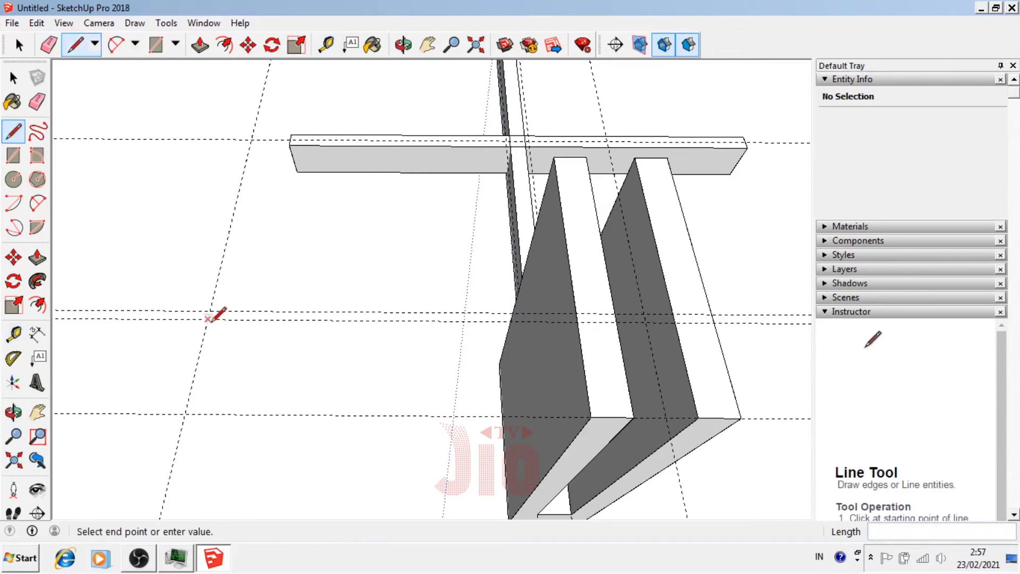
{"action": "left_click", "coordinate": [185, 413]}
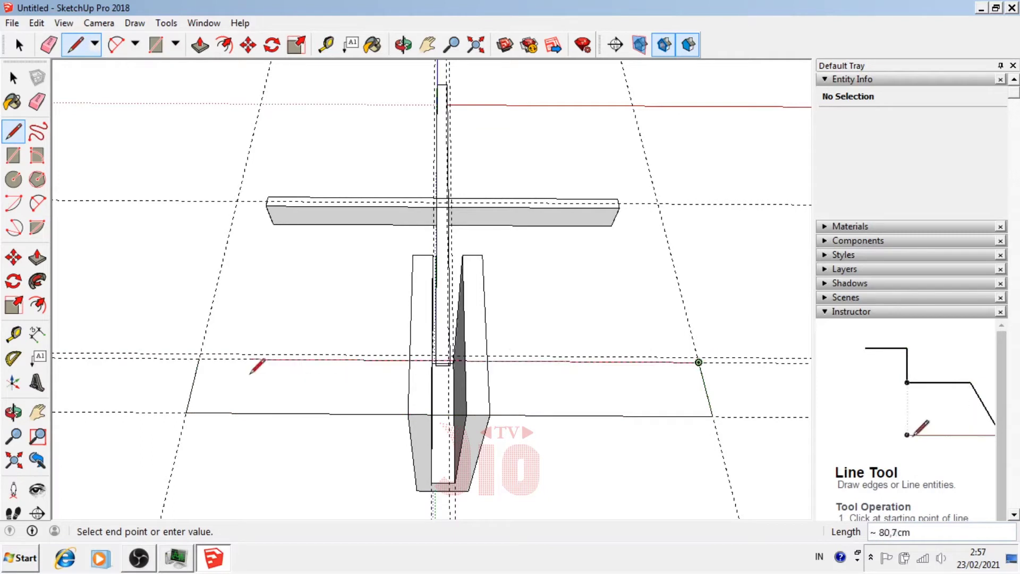
{"action": "left_click", "coordinate": [200, 359]}
{"action": "key", "text": "p"}
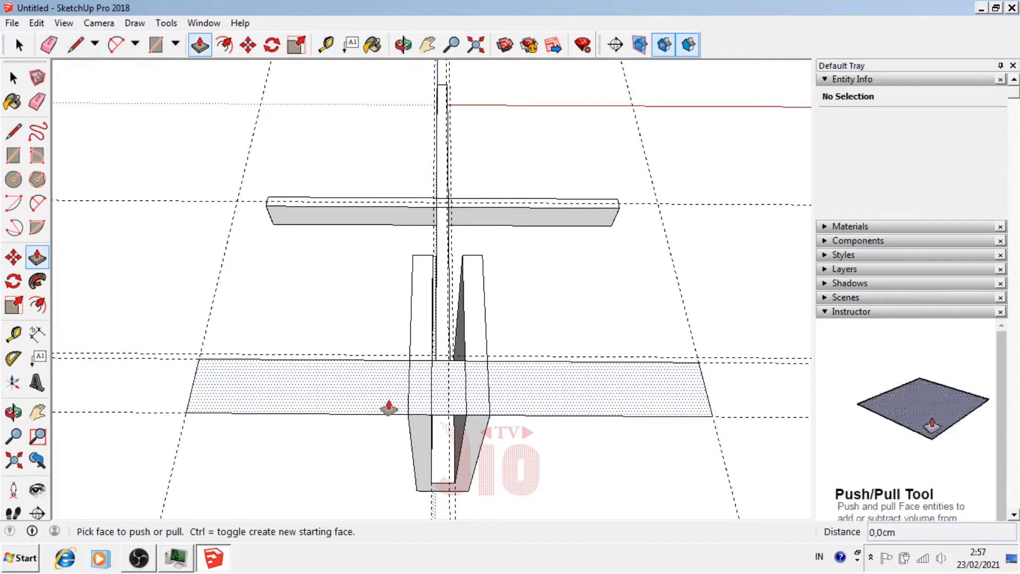
{"action": "left_click", "coordinate": [385, 405]}
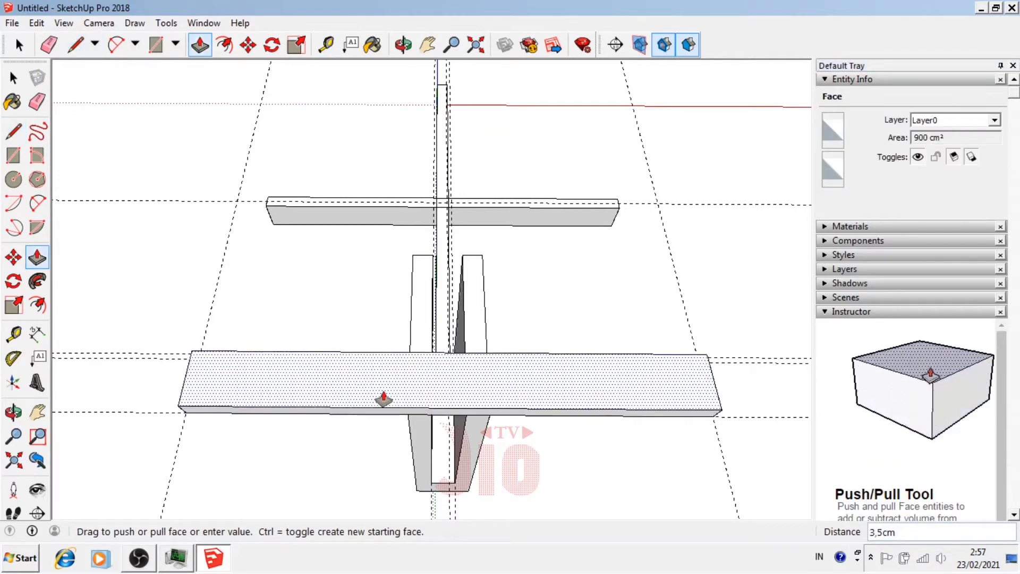
{"action": "key", "text": "Return"}
{"action": "key", "text": "o"}
{"action": "mouse_move", "coordinate": [383, 400]}
{"action": "left_mouse_down"}
{"action": "mouse_move", "coordinate": [412, 352]}
{"action": "mouse_move", "coordinate": [538, 224]}
{"action": "mouse_move", "coordinate": [417, 446]}
{"action": "mouse_move", "coordinate": [432, 462]}
{"action": "mouse_move", "coordinate": [483, 382]}
{"action": "mouse_move", "coordinate": [365, 367]}
{"action": "mouse_move", "coordinate": [408, 356]}
{"action": "mouse_move", "coordinate": [442, 309]}
{"action": "mouse_move", "coordinate": [235, 376]}
{"action": "left_mouse_up"}
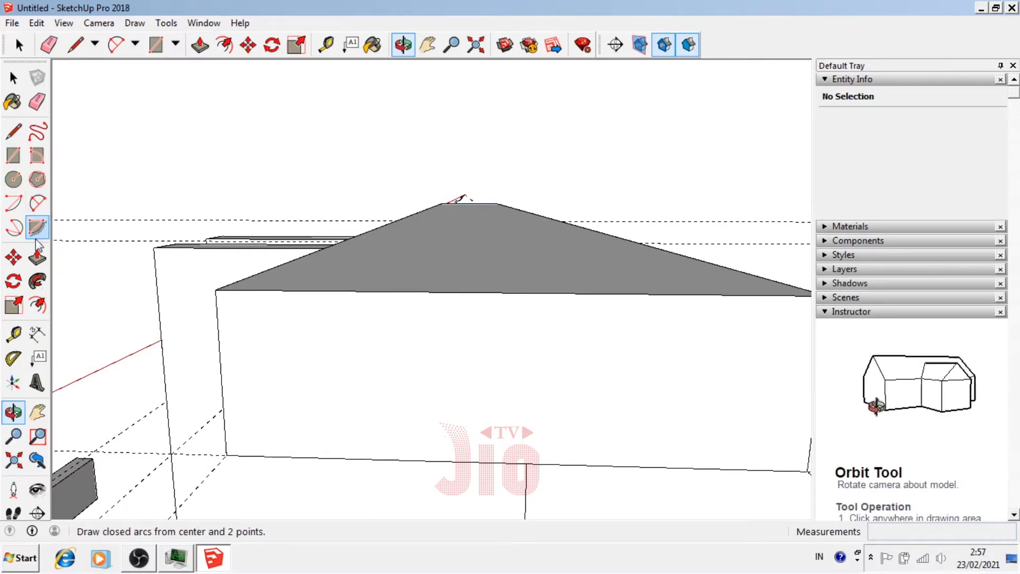
- Draw two-point arcs rounding both top corners at the board's end
{"action": "left_click", "coordinate": [37, 203]}
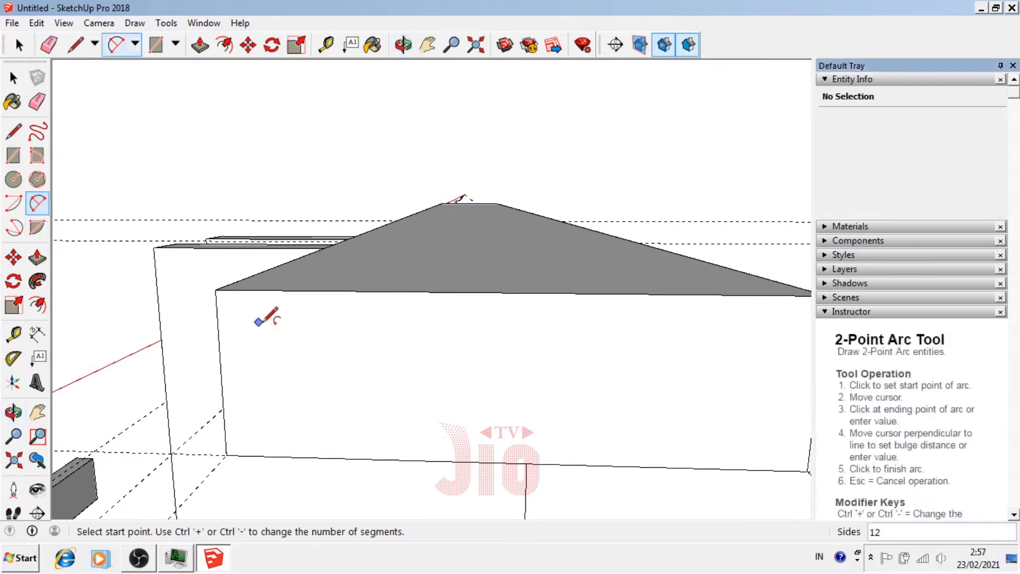
{"action": "left_click", "coordinate": [218, 338]}
{"action": "scroll", "coordinate": [228, 326], "scroll_direction": "down", "scroll_amount": 1}
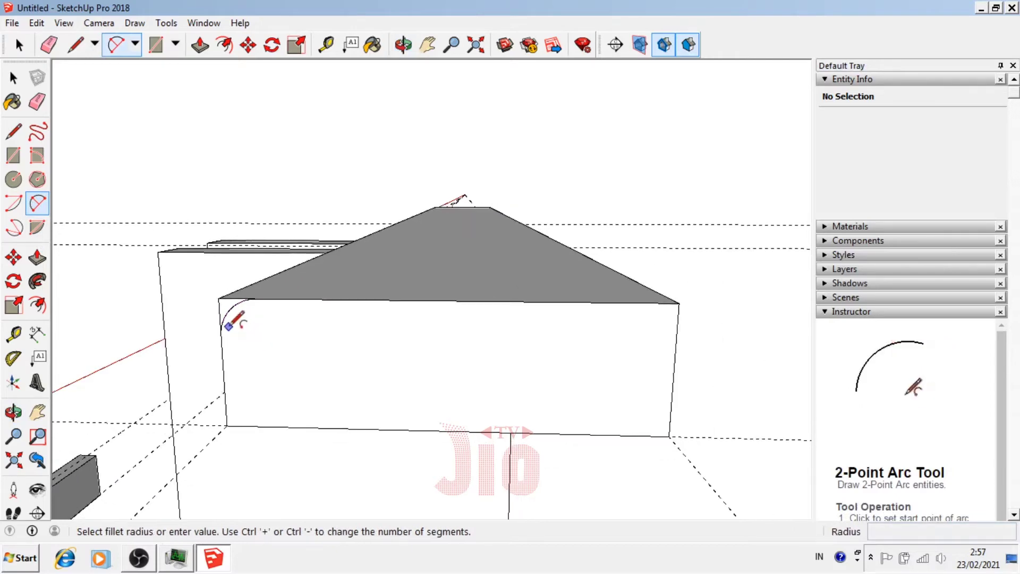
{"action": "left_click", "coordinate": [675, 334]}
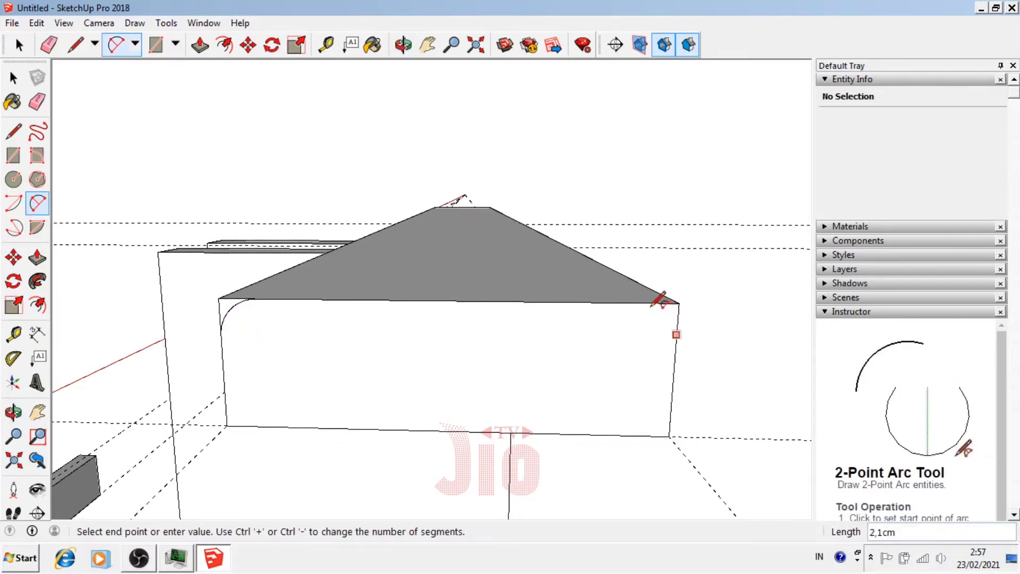
{"action": "left_click", "coordinate": [652, 301]}
- Push both corner slivers through the board's full length to round its top edges
{"action": "key", "text": "p"}
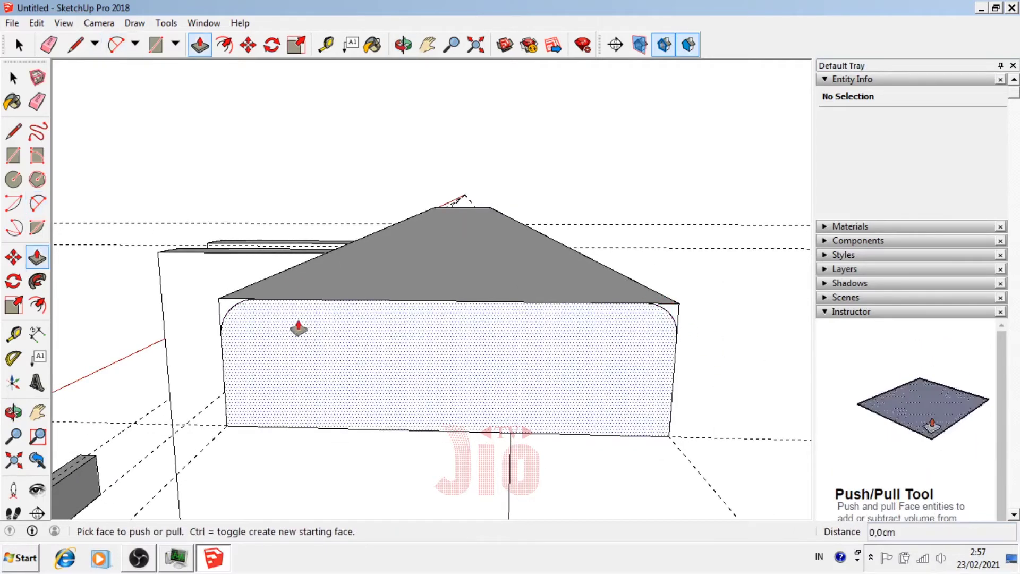
{"action": "left_click", "coordinate": [232, 308]}
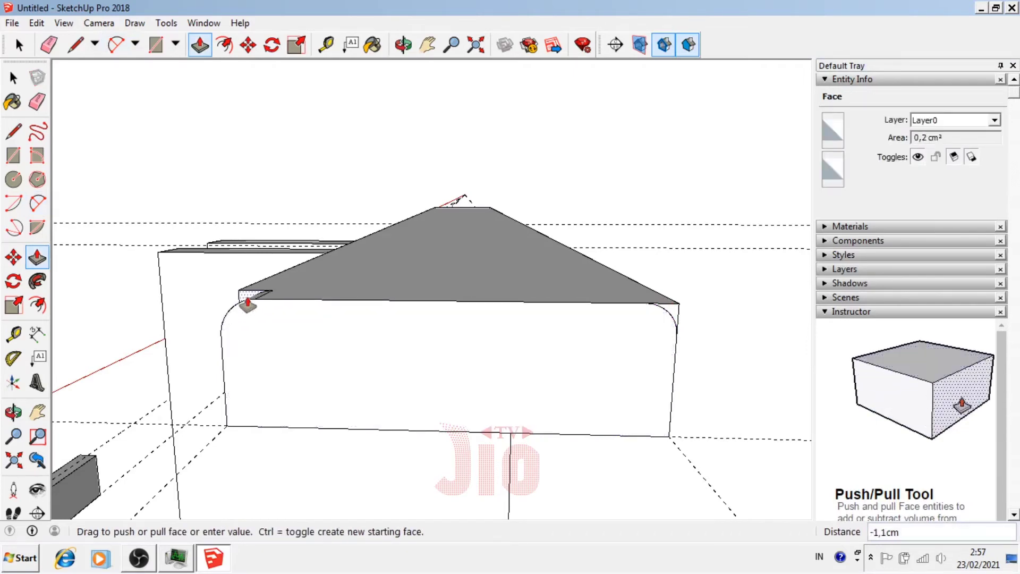
{"action": "left_click", "coordinate": [245, 300]}
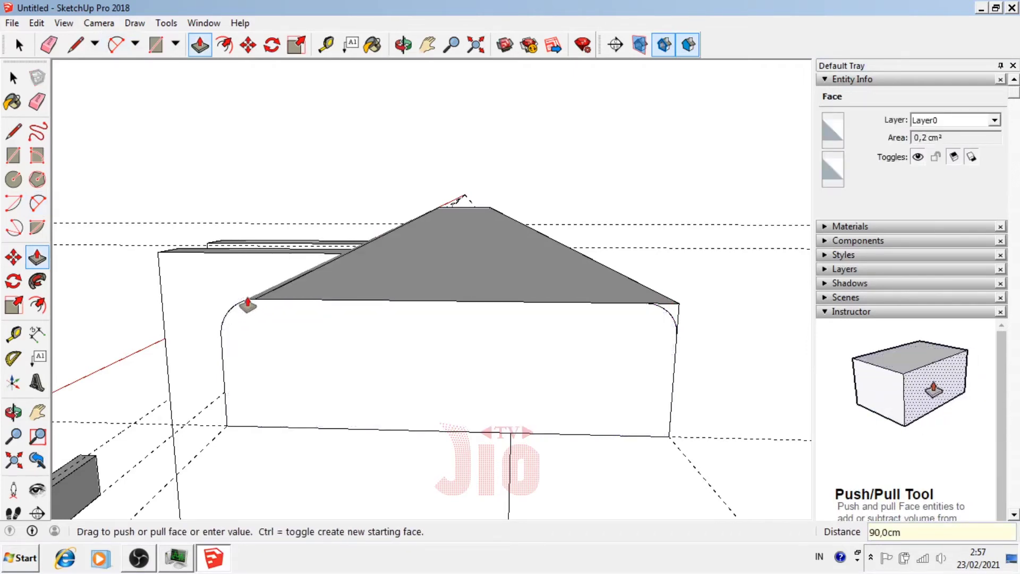
{"action": "left_click", "coordinate": [672, 313]}
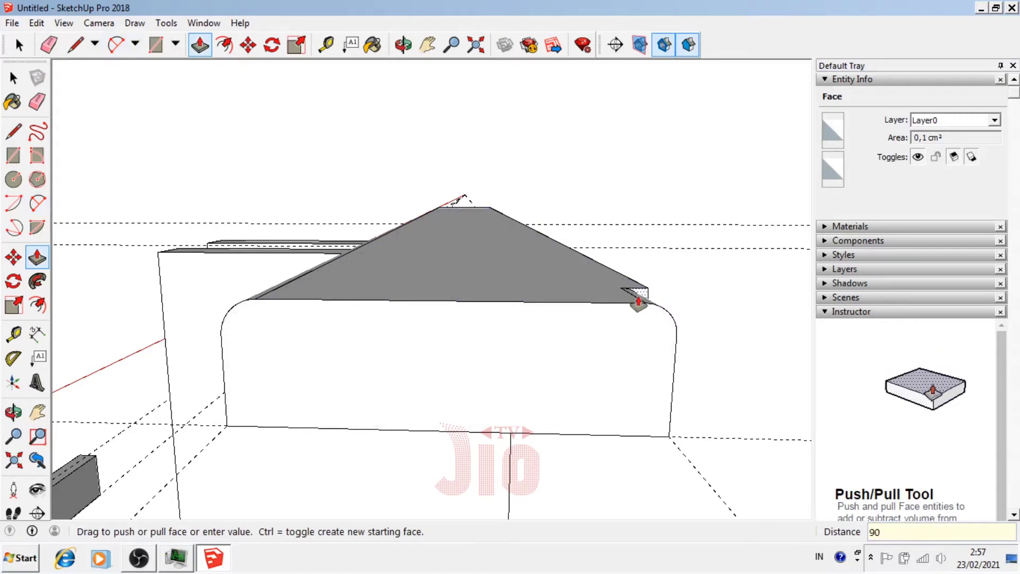
{"action": "key", "text": "Return"}
{"action": "key", "text": "o"}
{"action": "mouse_move", "coordinate": [396, 341]}
{"action": "left_mouse_down"}
{"action": "mouse_move", "coordinate": [624, 337]}
{"action": "mouse_move", "coordinate": [326, 360]}
{"action": "mouse_move", "coordinate": [460, 382]}
{"action": "mouse_move", "coordinate": [629, 337]}
{"action": "mouse_move", "coordinate": [629, 364]}
{"action": "left_mouse_up"}
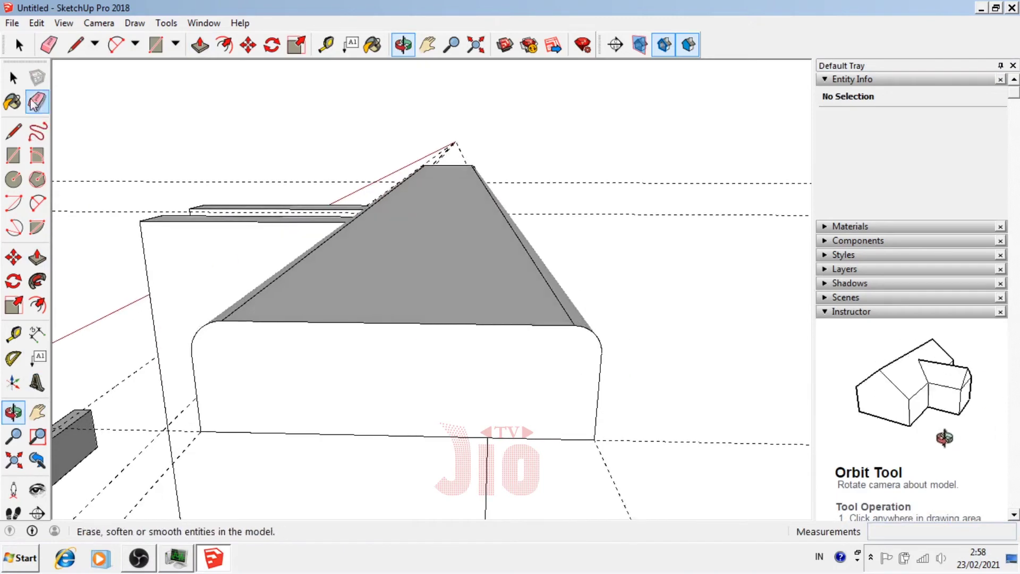
- Make the rounded board a single group
{"action": "left_click", "coordinate": [13, 77]}
{"action": "triple_click", "coordinate": [373, 315]}
{"action": "right_click", "coordinate": [373, 315]}
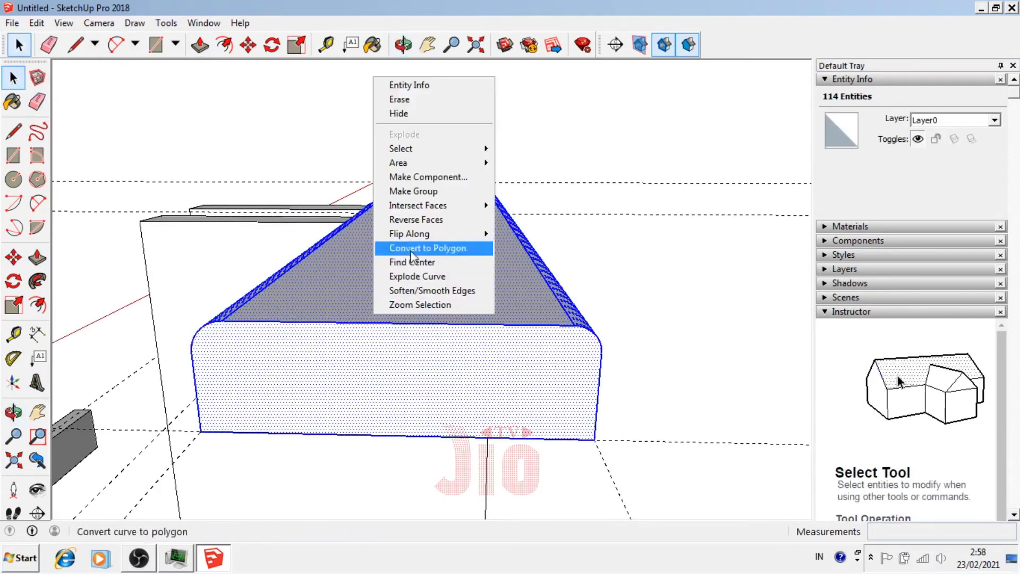
{"action": "left_click", "coordinate": [413, 191]}
{"action": "scroll", "coordinate": [573, 333], "scroll_direction": "down", "scroll_amount": 3}
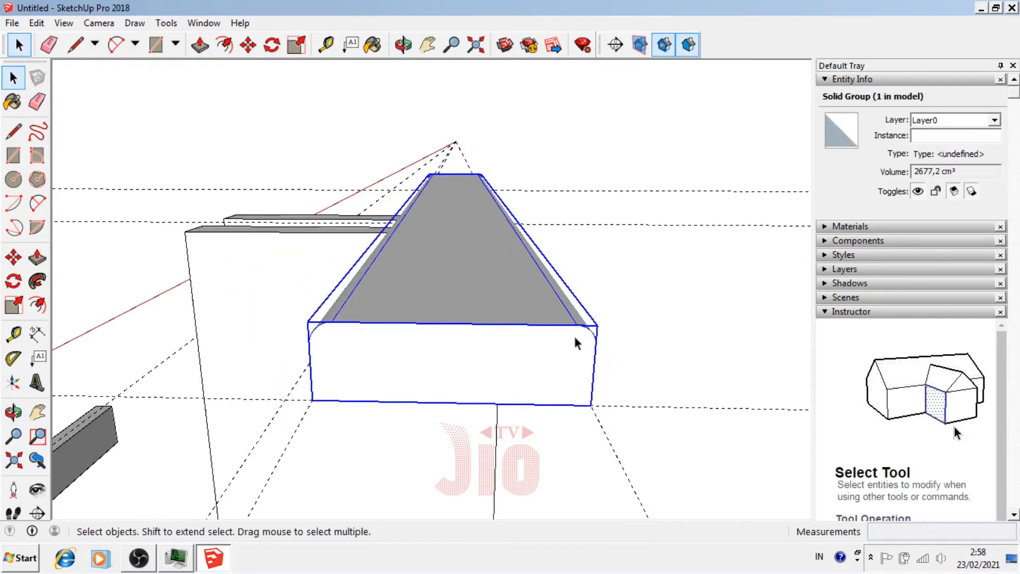
{"action": "double_click", "coordinate": [434, 322]}
{"action": "left_click", "coordinate": [277, 413]}
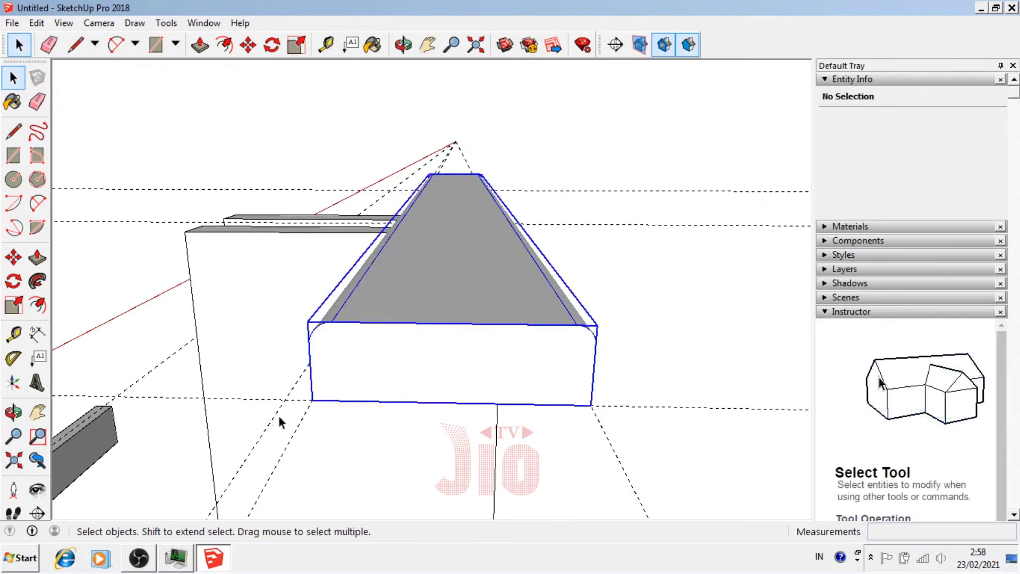
{"action": "left_click", "coordinate": [274, 419]}
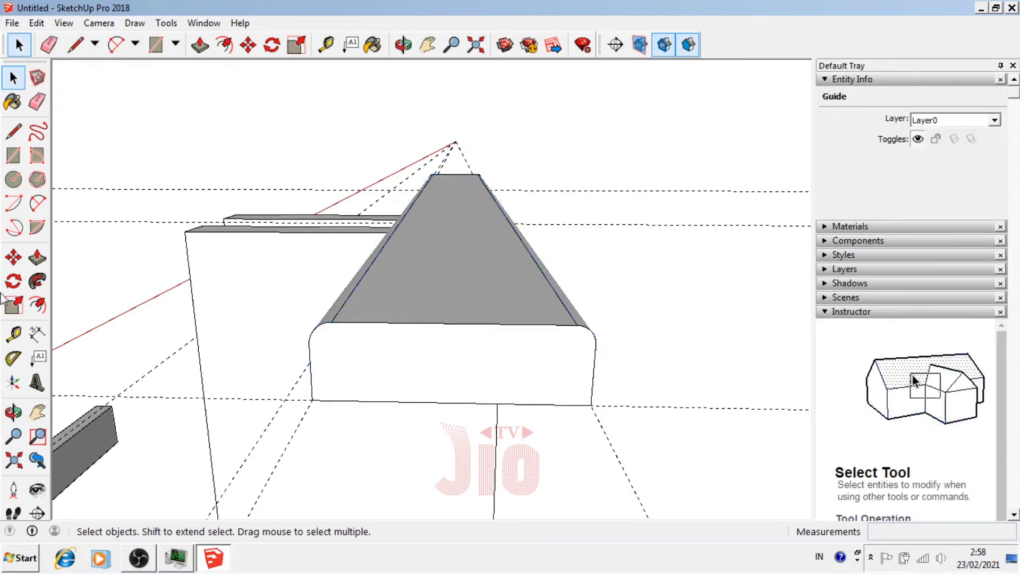
- Copy the slab sideways with Move and Ctrl, then enter x2 for two equally spaced copies
{"action": "left_click", "coordinate": [12, 255]}
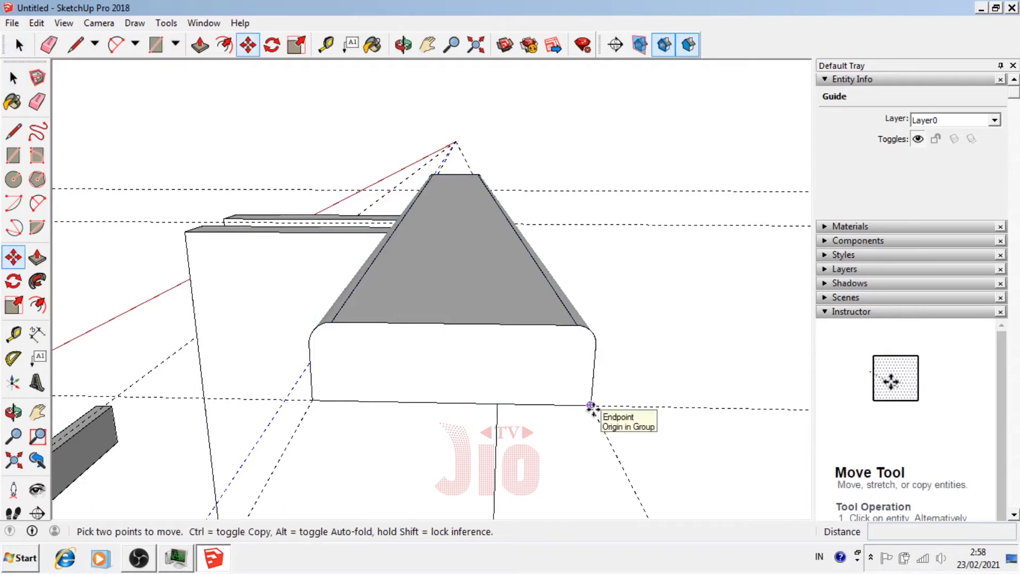
{"action": "left_click", "coordinate": [13, 77]}
{"action": "left_click", "coordinate": [433, 324]}
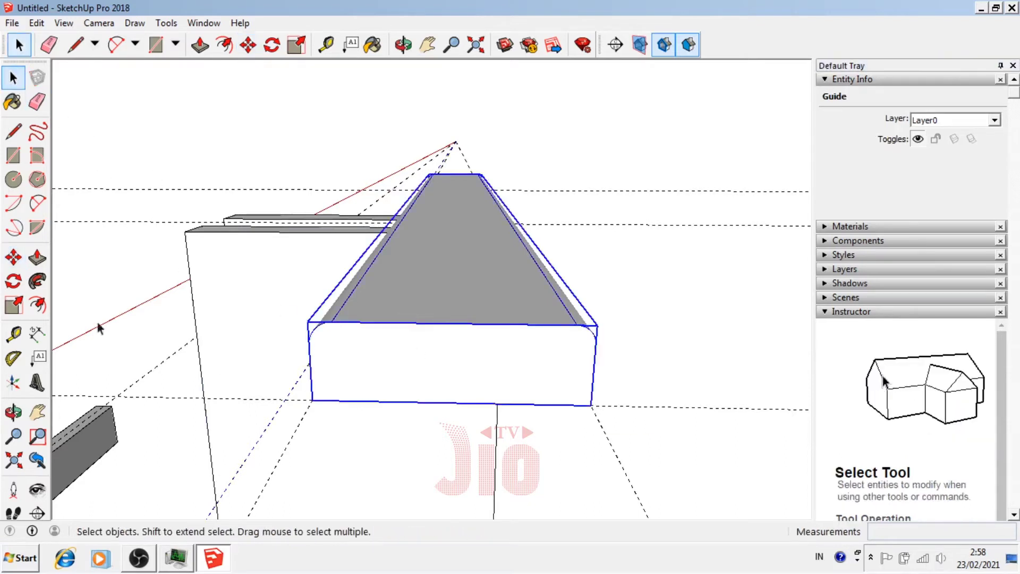
{"action": "left_click", "coordinate": [16, 261]}
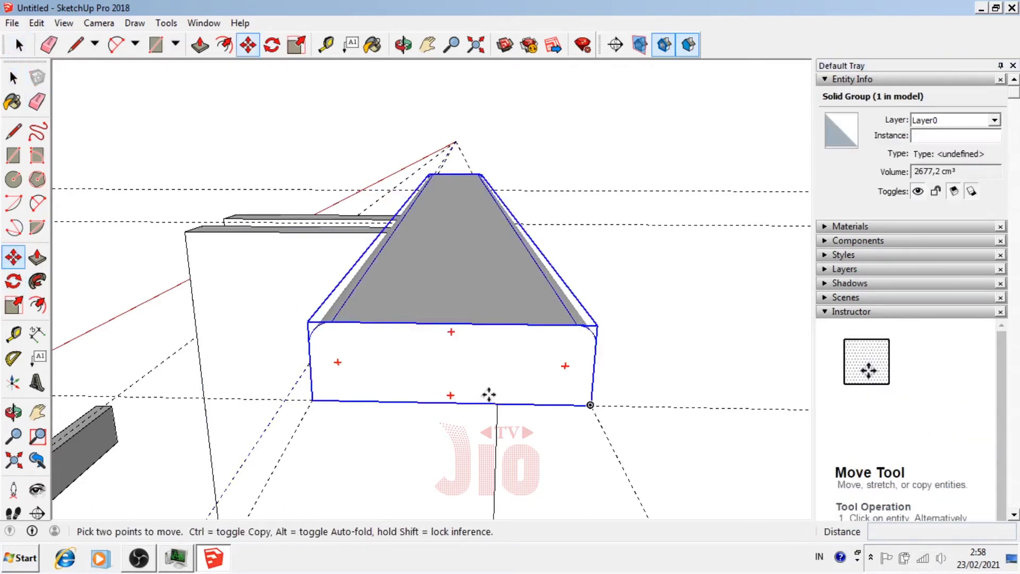
{"action": "left_click", "coordinate": [591, 406]}
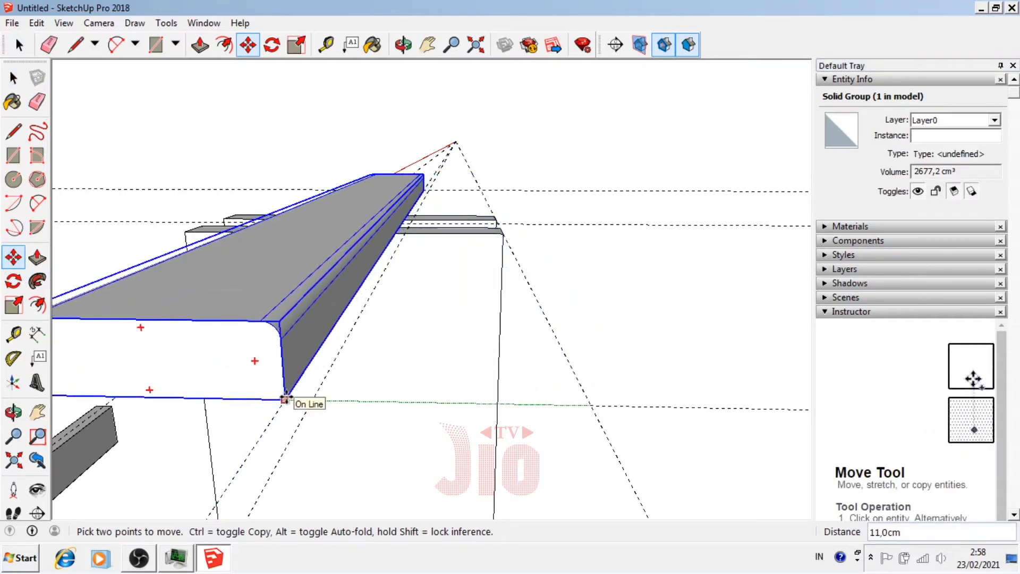
{"action": "key", "text": "ctrl"}
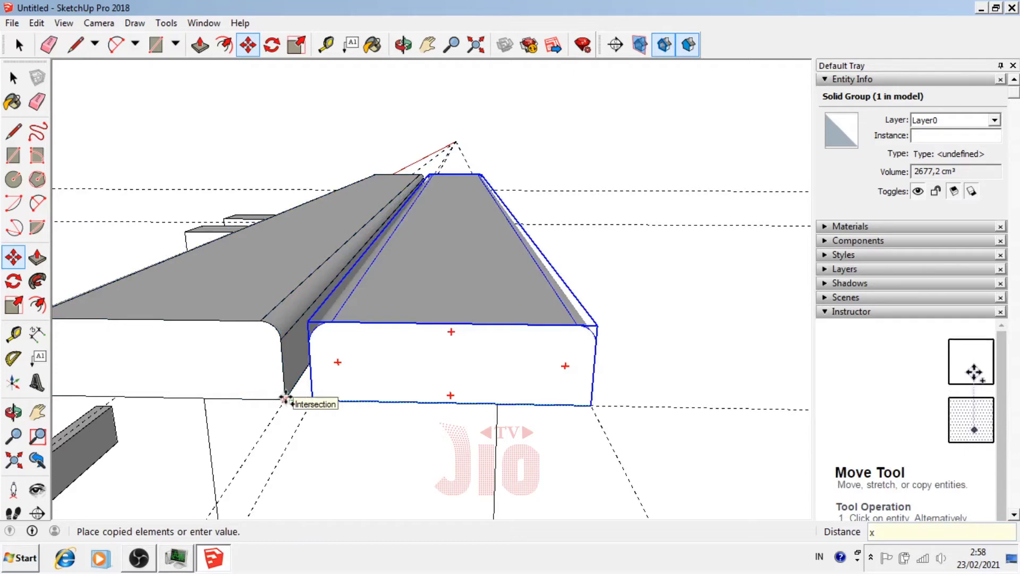
{"action": "type", "text": "x2"}
{"action": "key", "text": "Return"}
{"action": "left_click", "coordinate": [286, 398]}
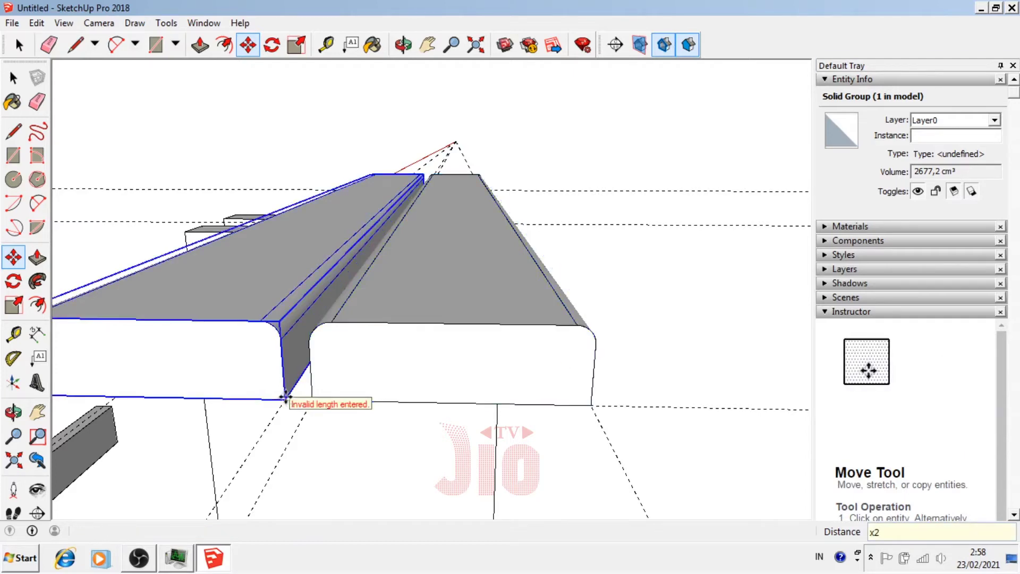
{"action": "scroll", "coordinate": [285, 398], "scroll_direction": "down", "scroll_amount": 3}
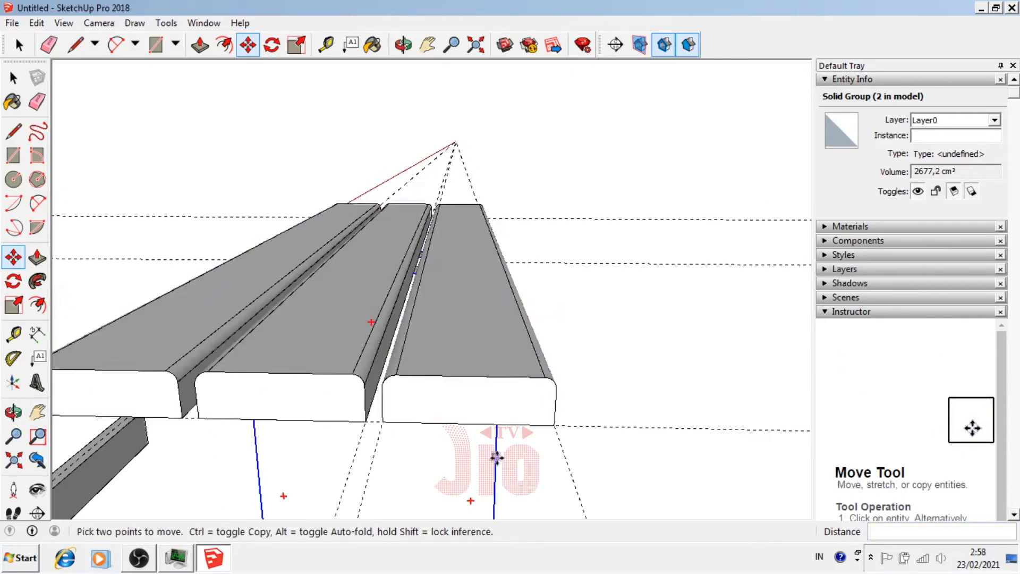
{"action": "mouse_move", "coordinate": [497, 455]}
{"action": "middle_mouse_down"}
{"action": "mouse_move", "coordinate": [392, 417]}
{"action": "mouse_move", "coordinate": [258, 421]}
{"action": "middle_mouse_up"}
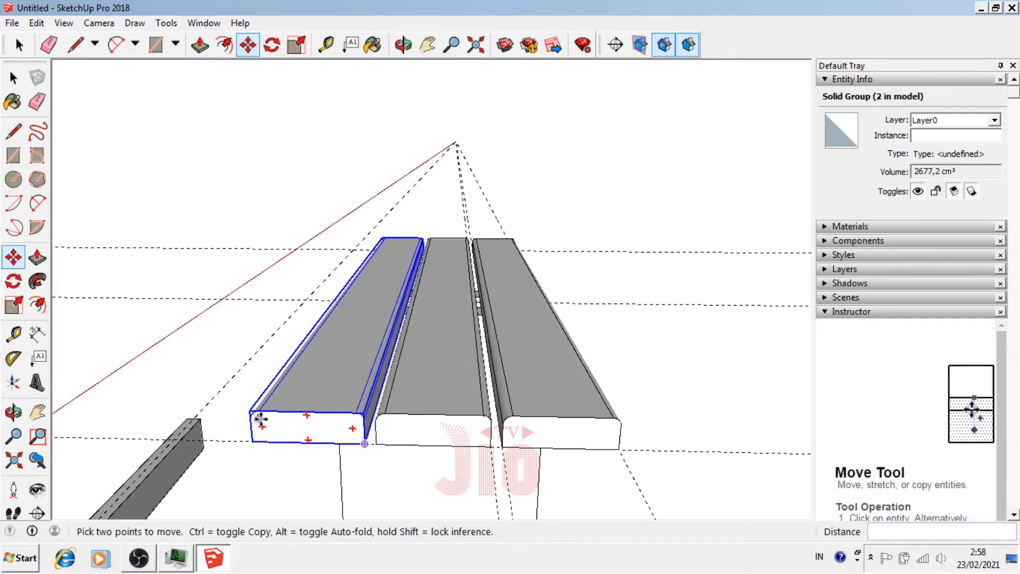
{"action": "scroll", "coordinate": [258, 417], "scroll_direction": "up", "scroll_amount": 2}
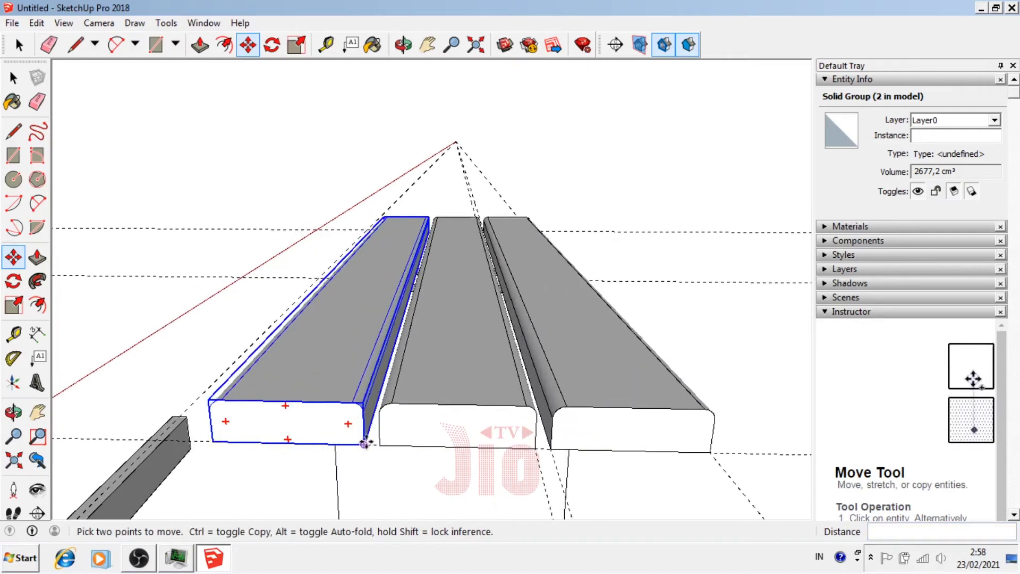
{"action": "scroll", "coordinate": [255, 417], "scroll_direction": "up", "scroll_amount": 2}
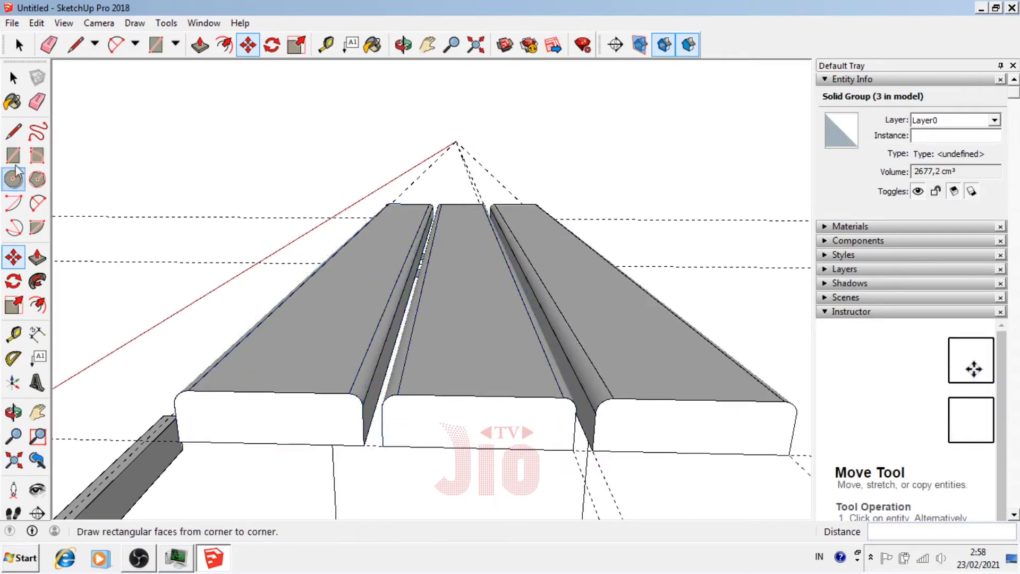
- Paint all three planks with the Wood Floor Light material
{"action": "left_click", "coordinate": [13, 78]}
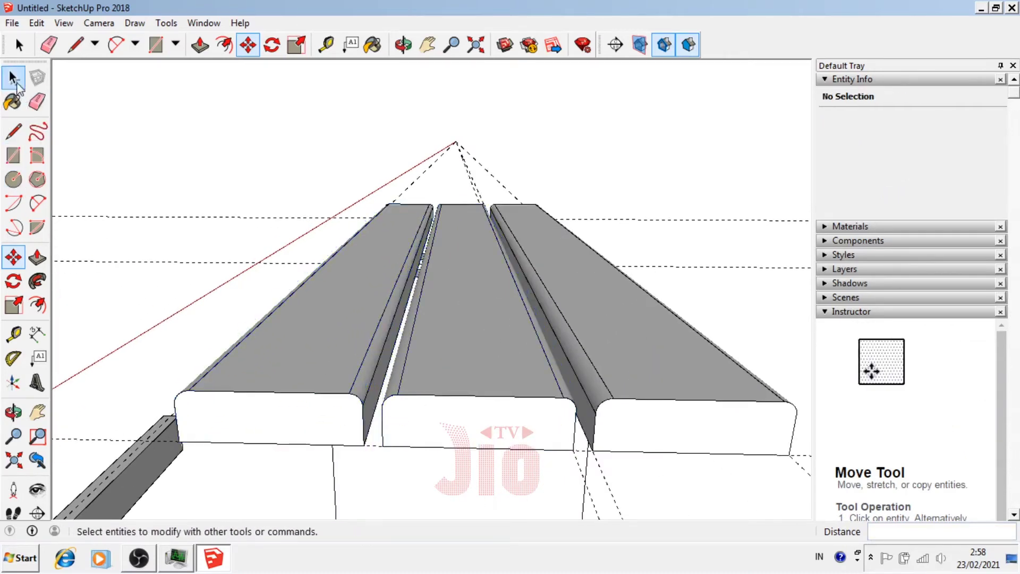
{"action": "left_click", "coordinate": [13, 102]}
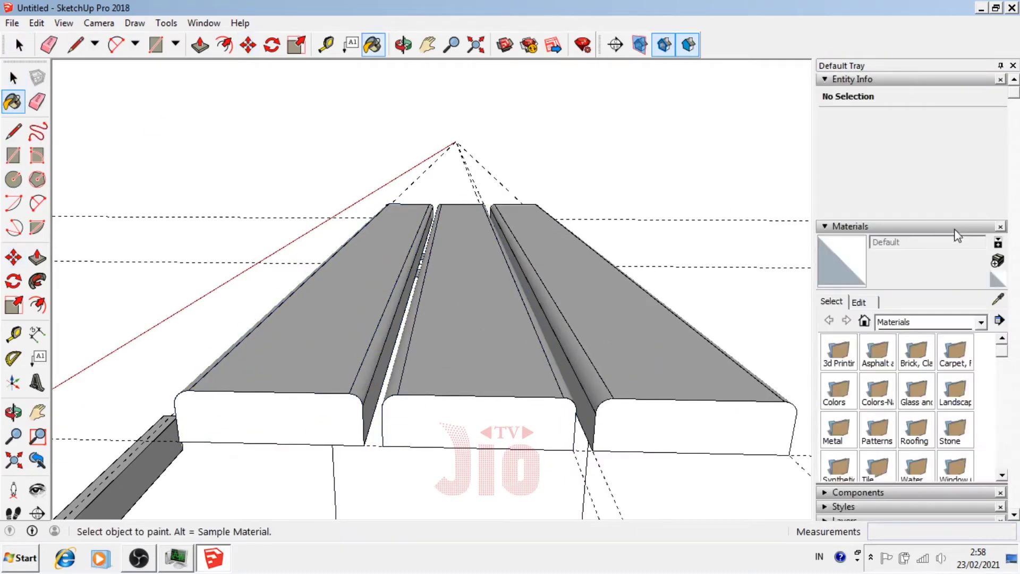
{"action": "left_click", "coordinate": [933, 321]}
{"action": "scroll", "coordinate": [903, 436], "scroll_direction": "down", "scroll_amount": 1}
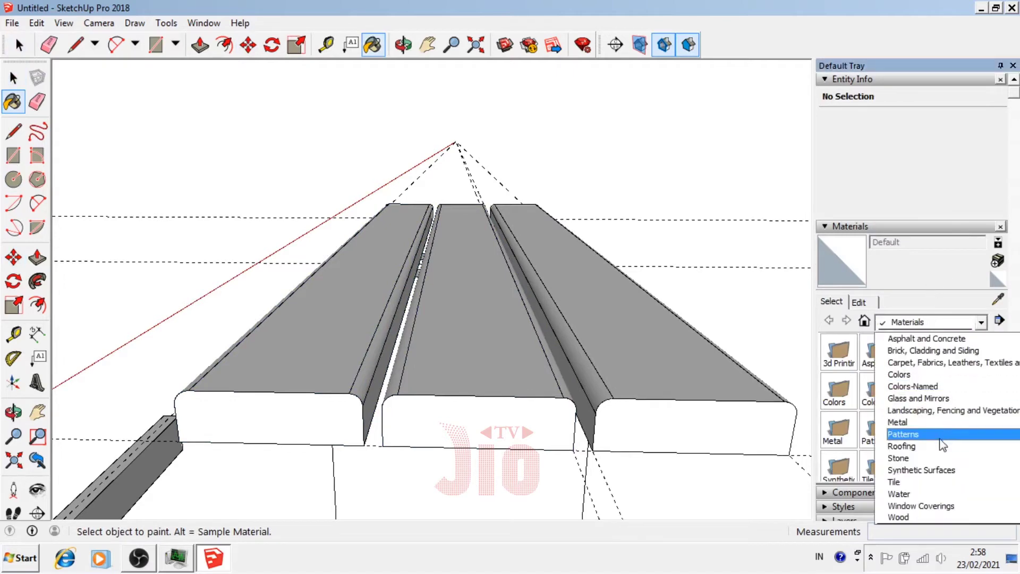
{"action": "left_click", "coordinate": [903, 517]}
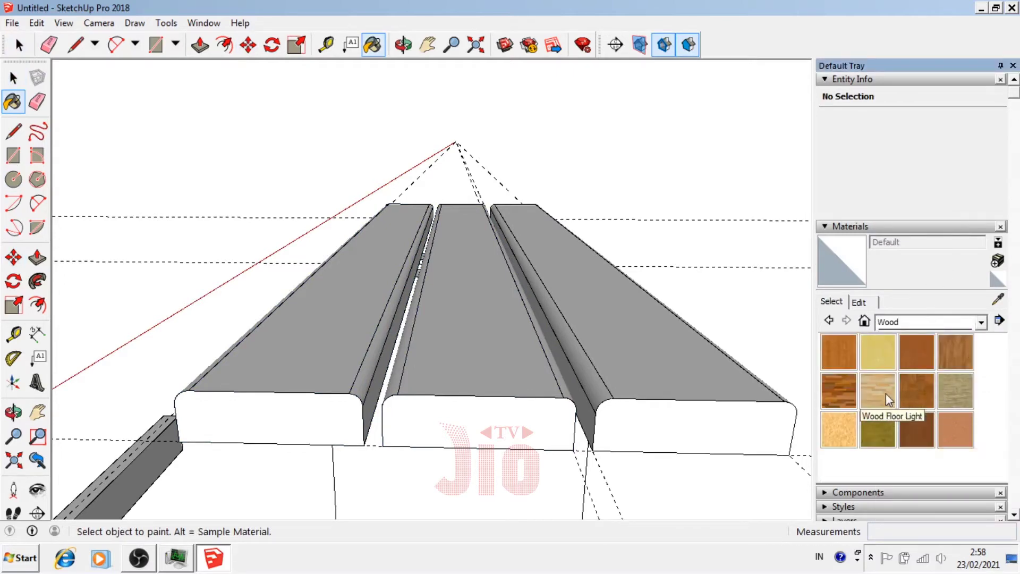
{"action": "left_click", "coordinate": [878, 390]}
{"action": "left_click", "coordinate": [661, 375]}
{"action": "left_click", "coordinate": [463, 368]}
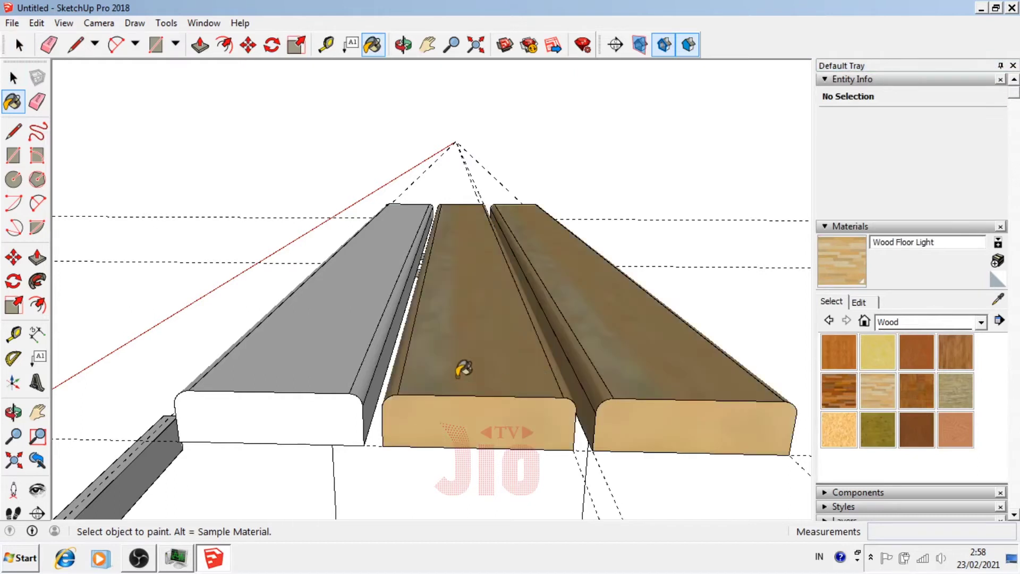
{"action": "left_click", "coordinate": [323, 365]}
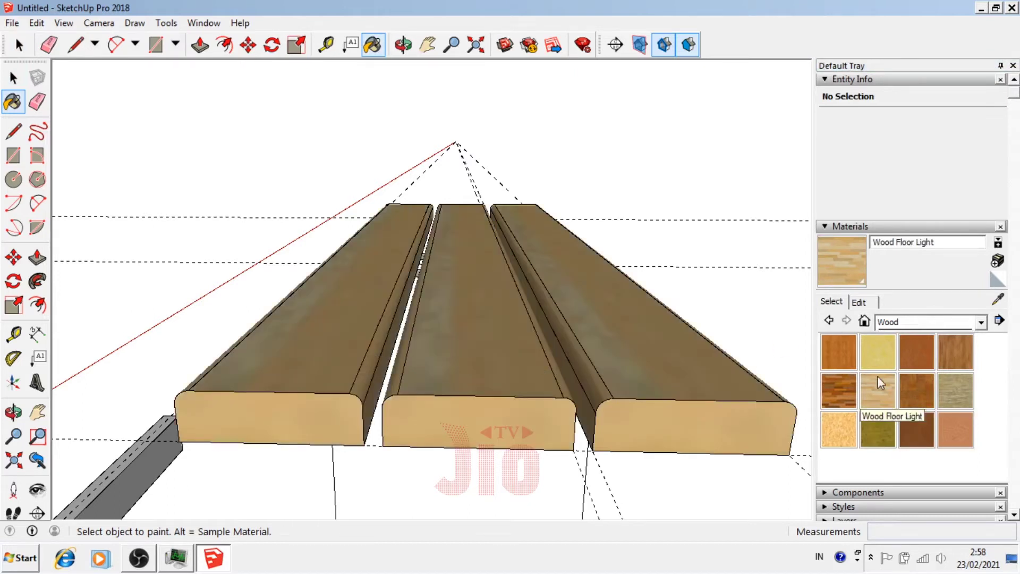
- Set the wood texture width to 77 cm
{"action": "left_click", "coordinate": [859, 301]}
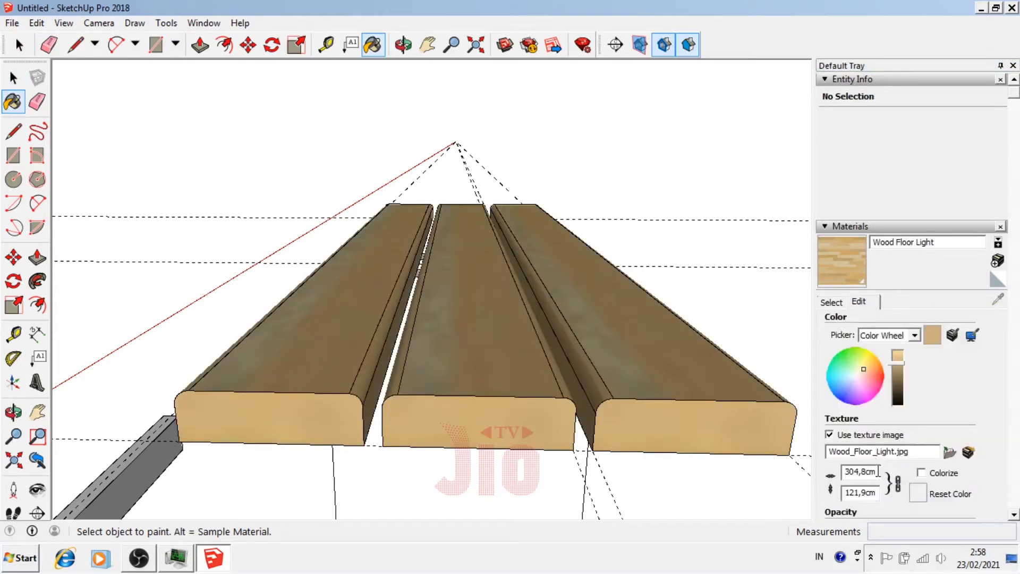
{"action": "left_click_drag", "start_coordinate": [878, 472], "coordinate": [825, 473]}
{"action": "type", "text": "77,0cm"}
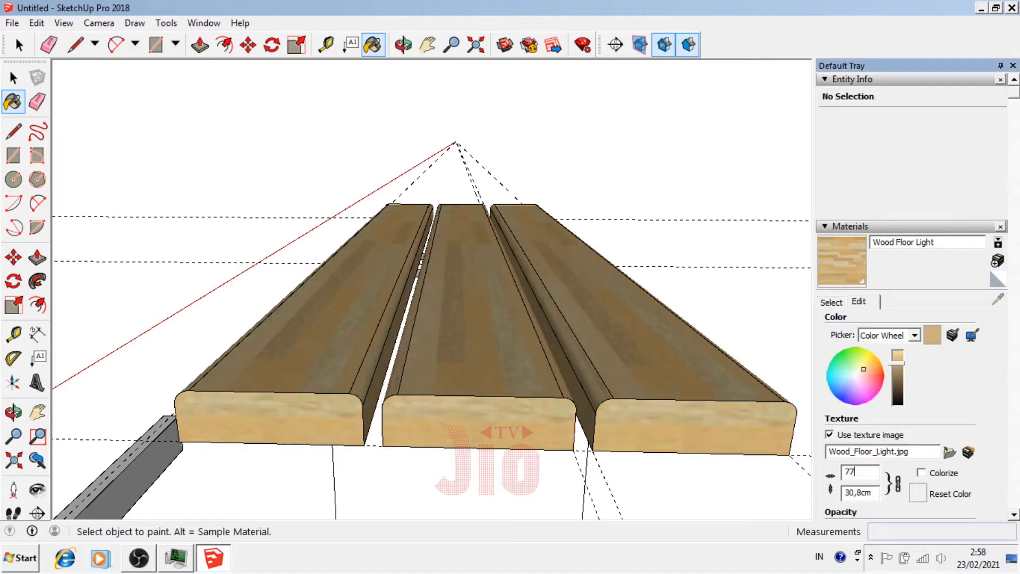
{"action": "left_click", "coordinate": [14, 412]}
{"action": "mouse_move", "coordinate": [563, 345]}
{"action": "left_mouse_down"}
{"action": "mouse_move", "coordinate": [578, 348]}
{"action": "mouse_move", "coordinate": [392, 266]}
{"action": "mouse_move", "coordinate": [494, 358]}
{"action": "mouse_move", "coordinate": [364, 341]}
{"action": "mouse_move", "coordinate": [437, 250]}
{"action": "mouse_move", "coordinate": [412, 360]}
{"action": "mouse_move", "coordinate": [465, 357]}
{"action": "left_mouse_up"}
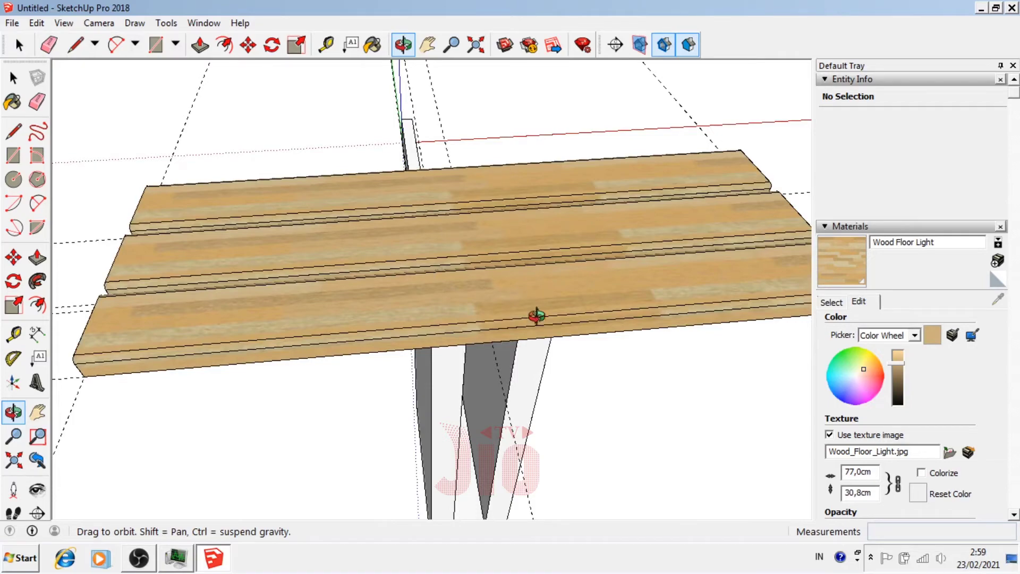
{"action": "mouse_move", "coordinate": [536, 316]}
{"action": "left_mouse_down"}
{"action": "mouse_move", "coordinate": [485, 237]}
{"action": "mouse_move", "coordinate": [469, 164]}
{"action": "mouse_move", "coordinate": [487, 225]}
{"action": "left_mouse_up"}
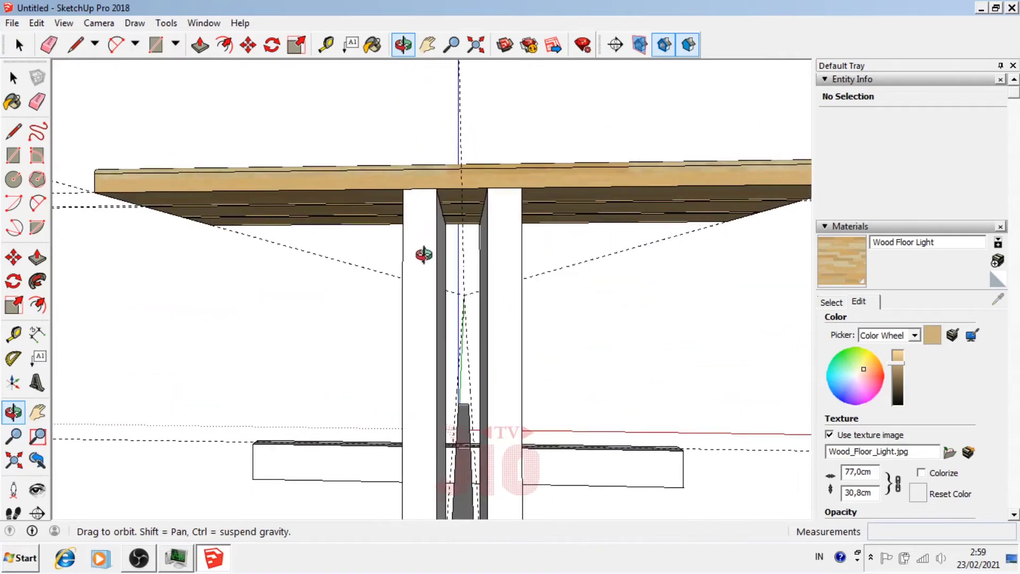
{"action": "mouse_move", "coordinate": [423, 254]}
{"action": "left_mouse_down"}
{"action": "mouse_move", "coordinate": [546, 255]}
{"action": "mouse_move", "coordinate": [310, 212]}
{"action": "left_mouse_up"}
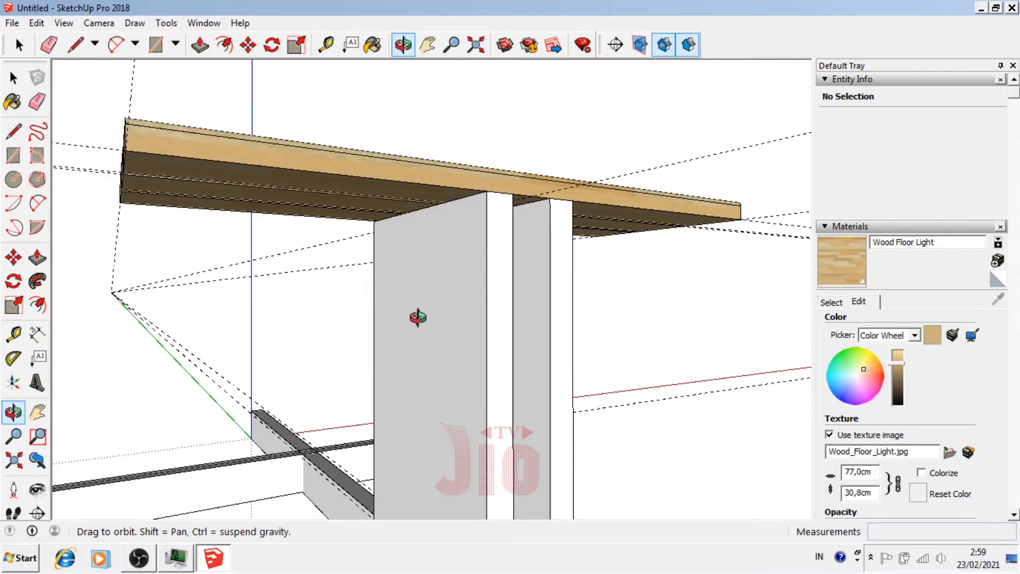
{"action": "mouse_move", "coordinate": [418, 317]}
{"action": "left_mouse_down"}
{"action": "mouse_move", "coordinate": [532, 328]}
{"action": "mouse_move", "coordinate": [537, 359]}
{"action": "mouse_move", "coordinate": [573, 369]}
{"action": "mouse_move", "coordinate": [510, 314]}
{"action": "mouse_move", "coordinate": [524, 307]}
{"action": "mouse_move", "coordinate": [481, 325]}
{"action": "left_mouse_up"}
{"action": "left_click", "coordinate": [9, 136]}
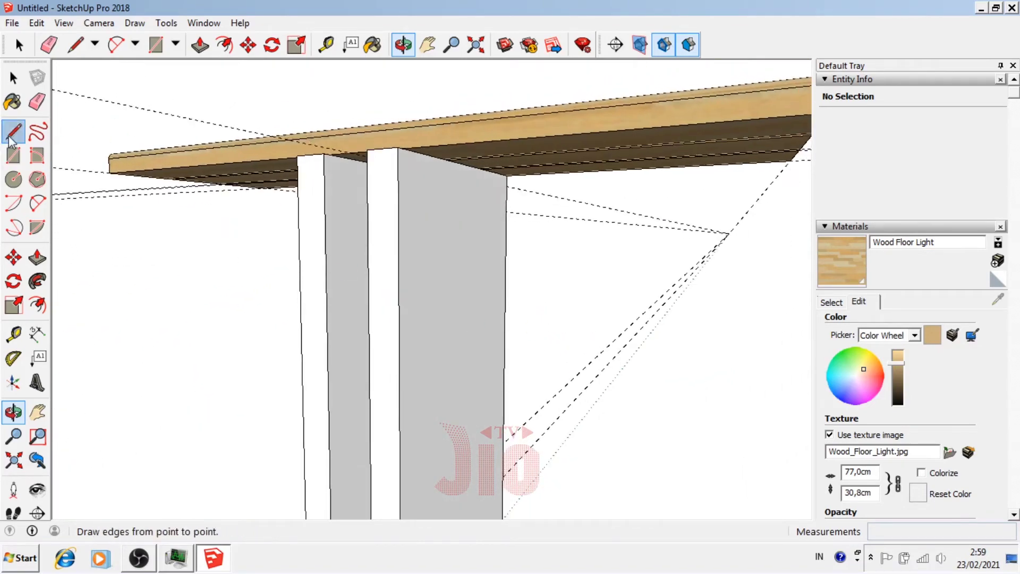
{"action": "left_click", "coordinate": [399, 334]}
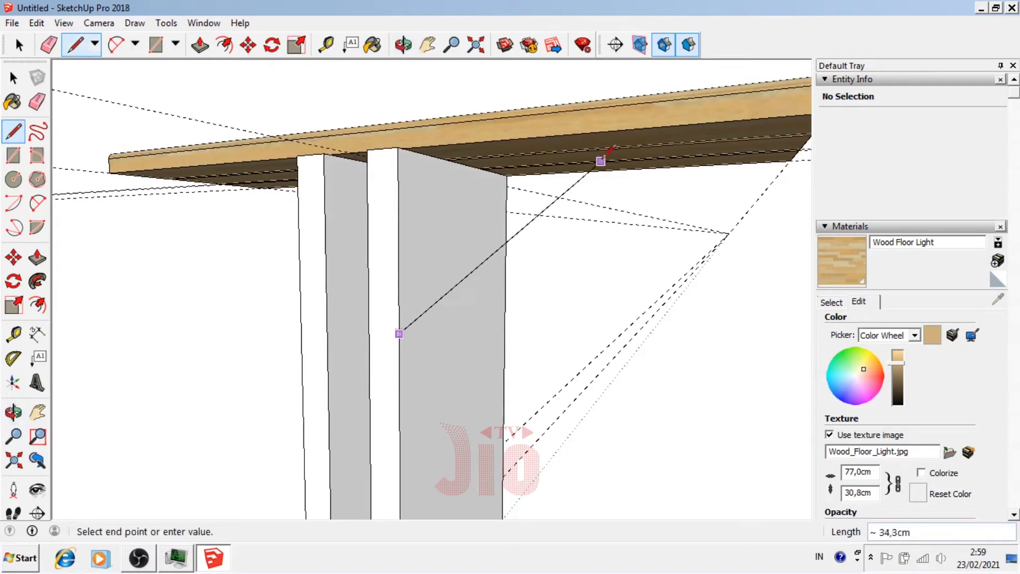
{"action": "left_click", "coordinate": [608, 130]}
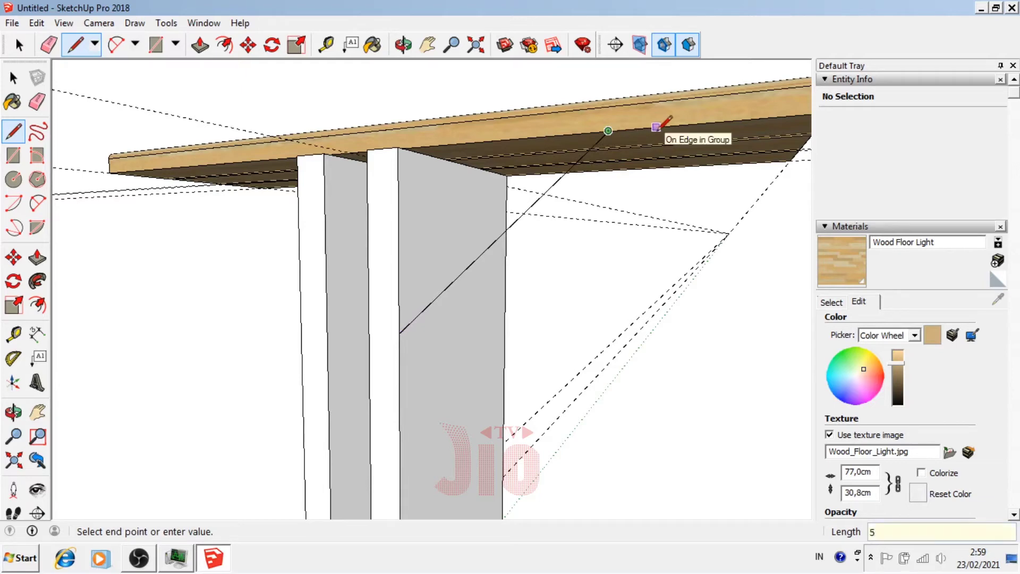
{"action": "left_click", "coordinate": [668, 126]}
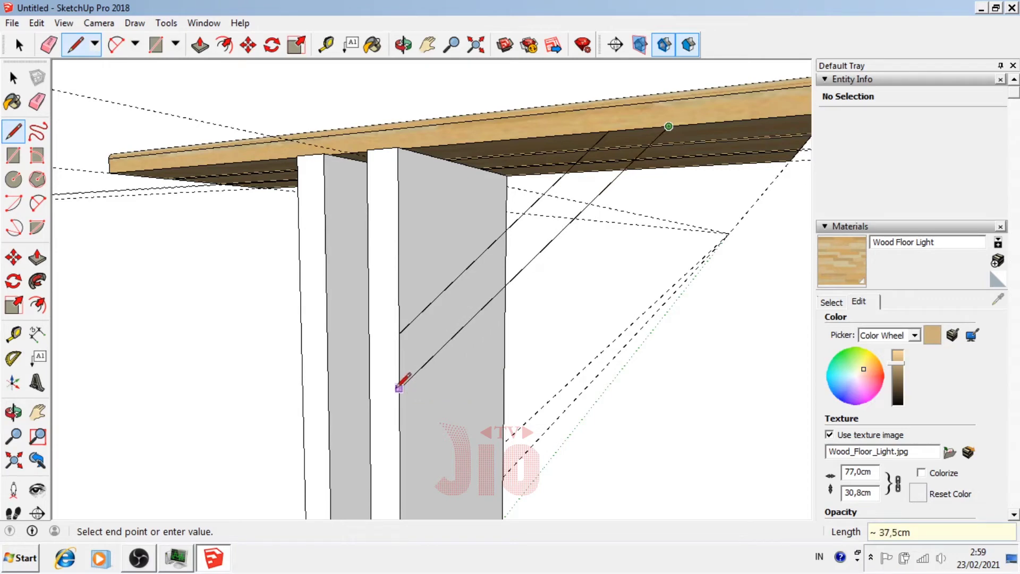
{"action": "left_click", "coordinate": [399, 388]}
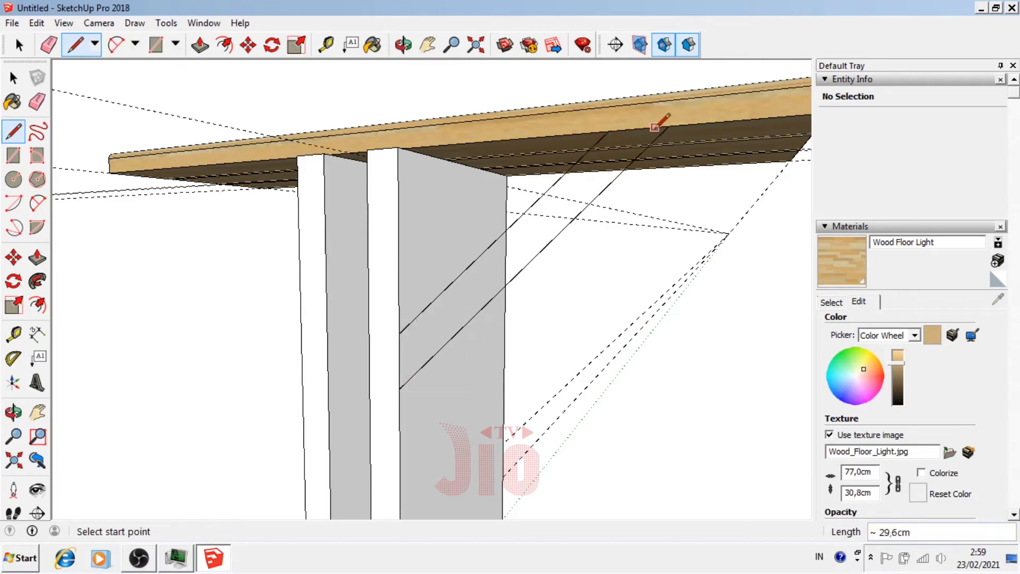
{"action": "left_click", "coordinate": [637, 128]}
{"action": "type", "text": "5"}
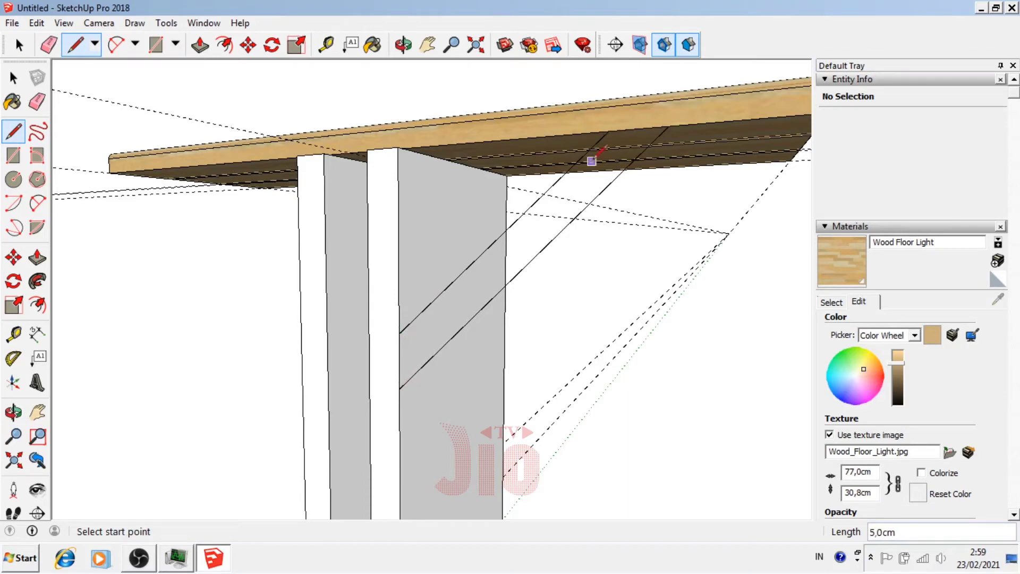
{"action": "left_click", "coordinate": [13, 78]}
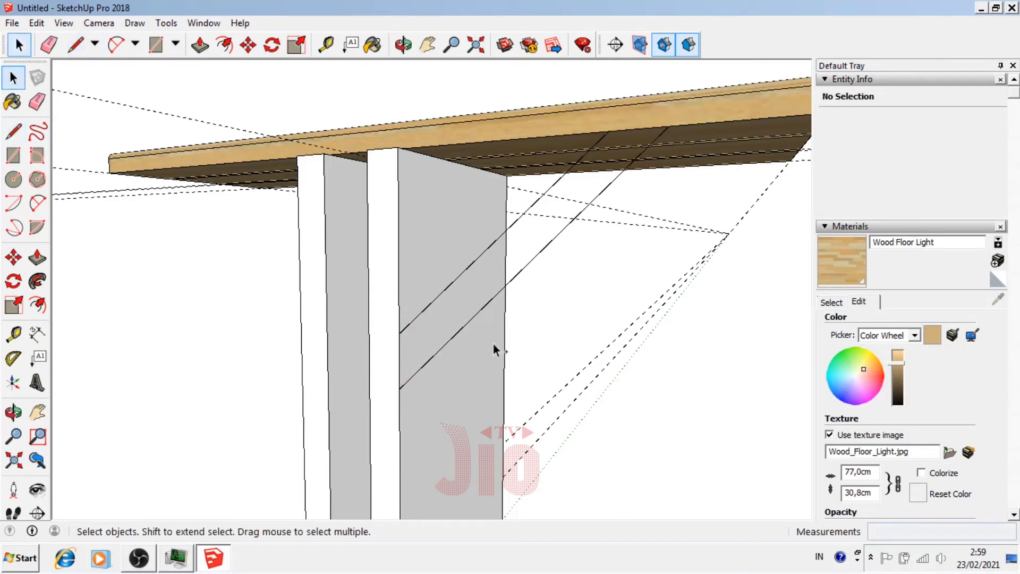
{"action": "key", "text": "ctrl+z"}
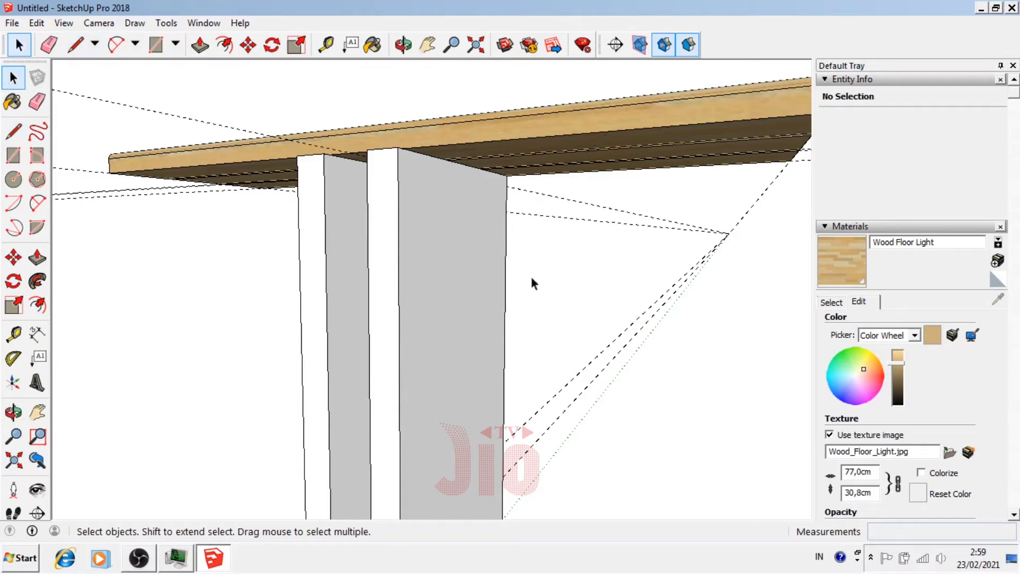
{"action": "left_click", "coordinate": [672, 295]}
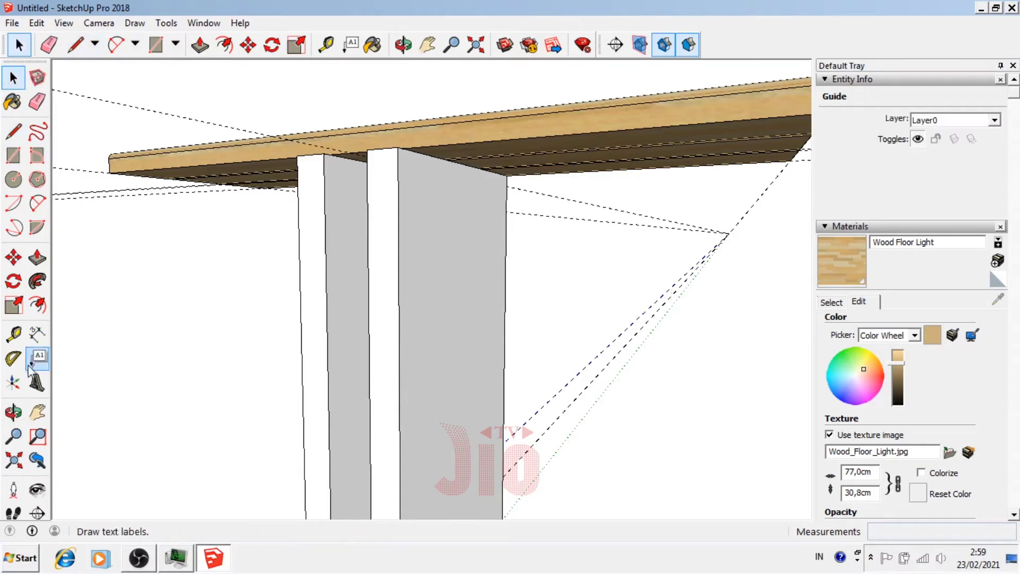
{"action": "left_click", "coordinate": [13, 411]}
{"action": "mouse_move", "coordinate": [414, 308]}
{"action": "left_mouse_down"}
{"action": "mouse_move", "coordinate": [455, 261]}
{"action": "mouse_move", "coordinate": [599, 303]}
{"action": "left_mouse_up"}
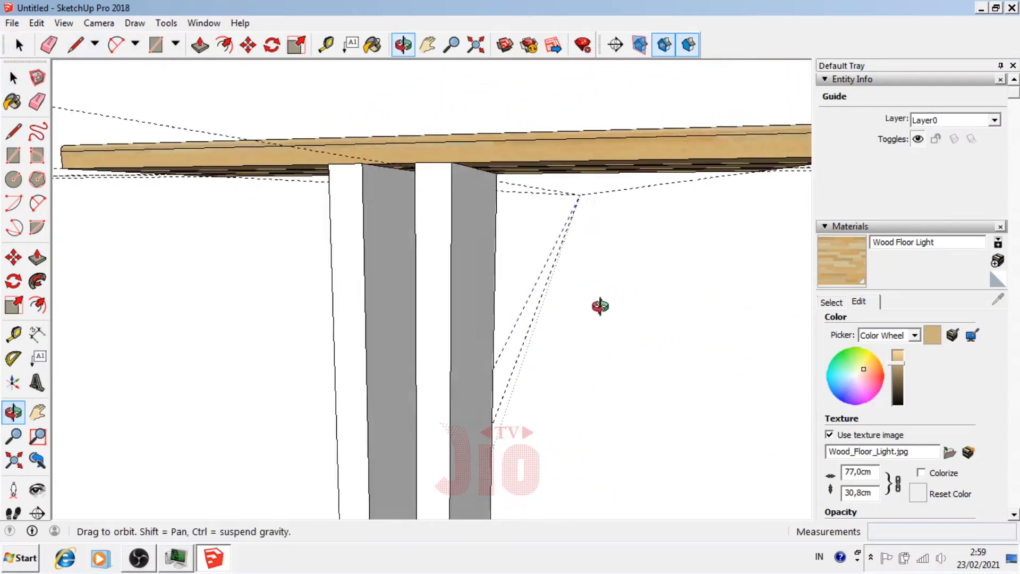
{"action": "left_click", "coordinate": [13, 79]}
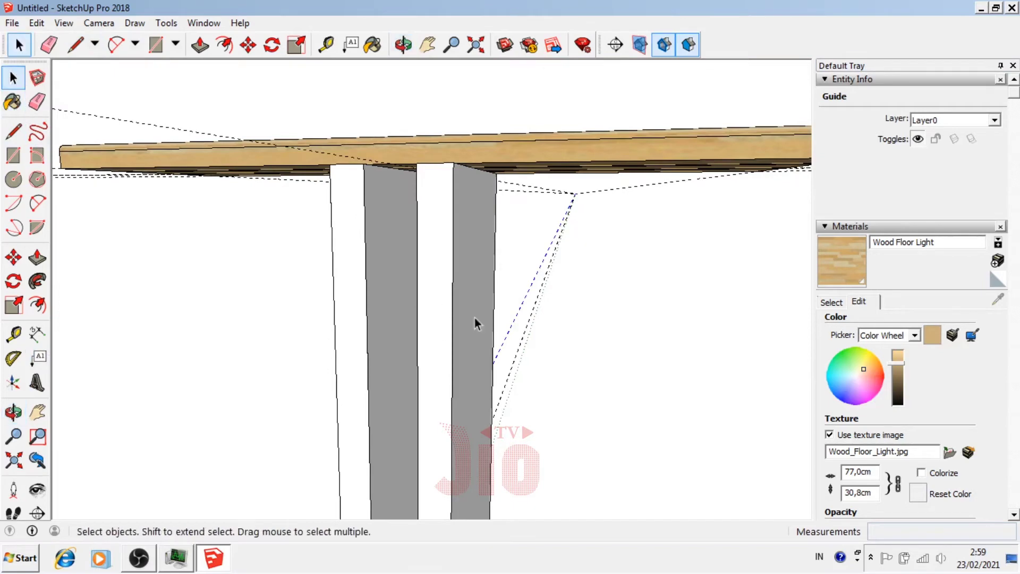
{"action": "left_click", "coordinate": [548, 148]}
{"action": "left_click", "coordinate": [601, 300]}
{"action": "key", "text": "l"}
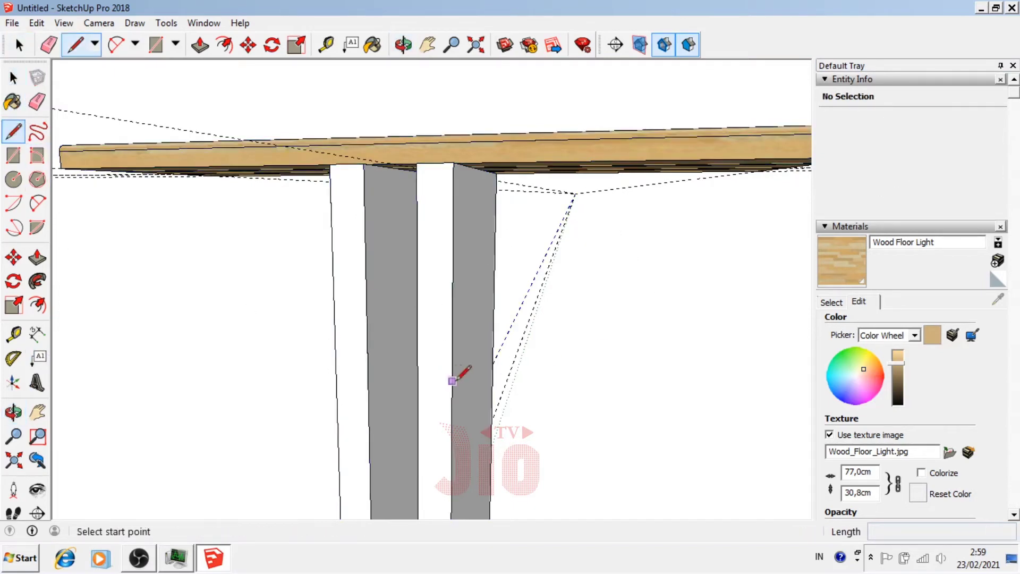
{"action": "left_click", "coordinate": [452, 381]}
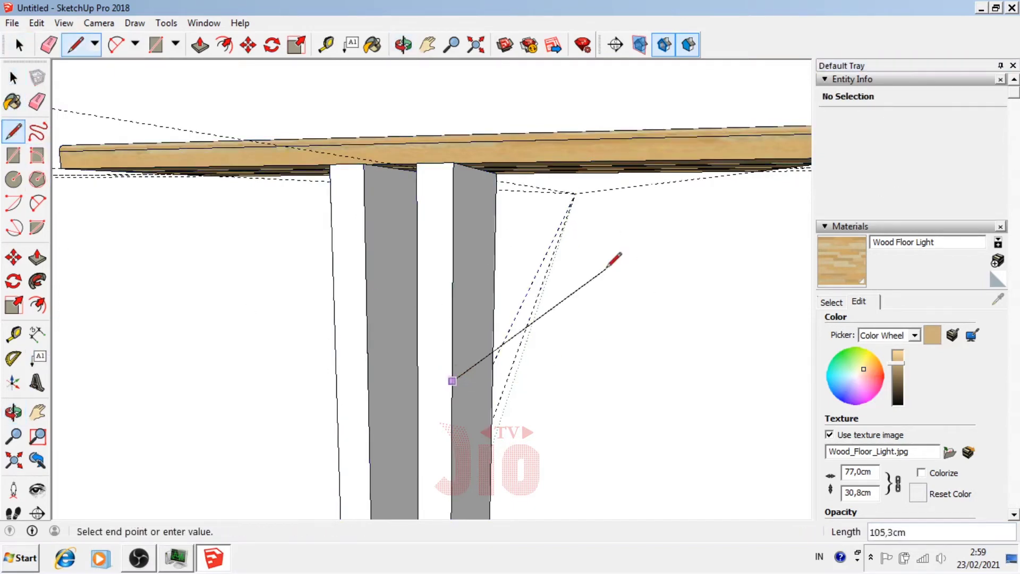
{"action": "left_click", "coordinate": [669, 159]}
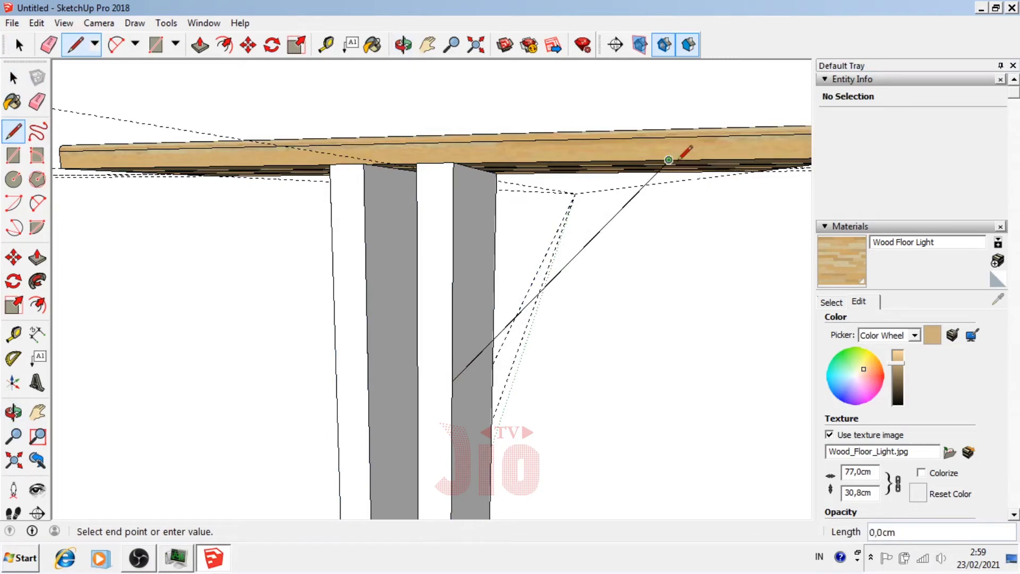
{"action": "left_click", "coordinate": [725, 160]}
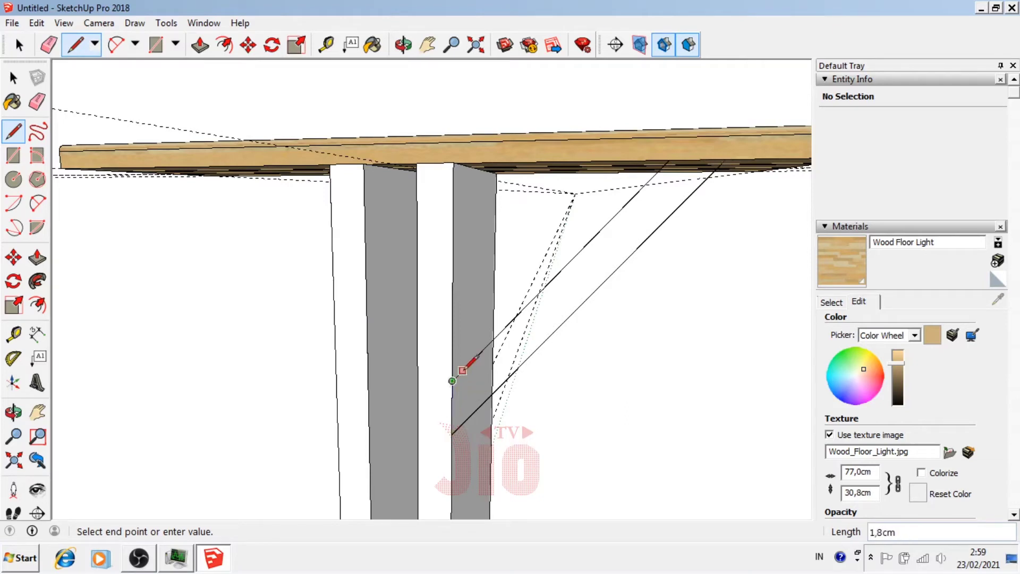
{"action": "left_click", "coordinate": [14, 412]}
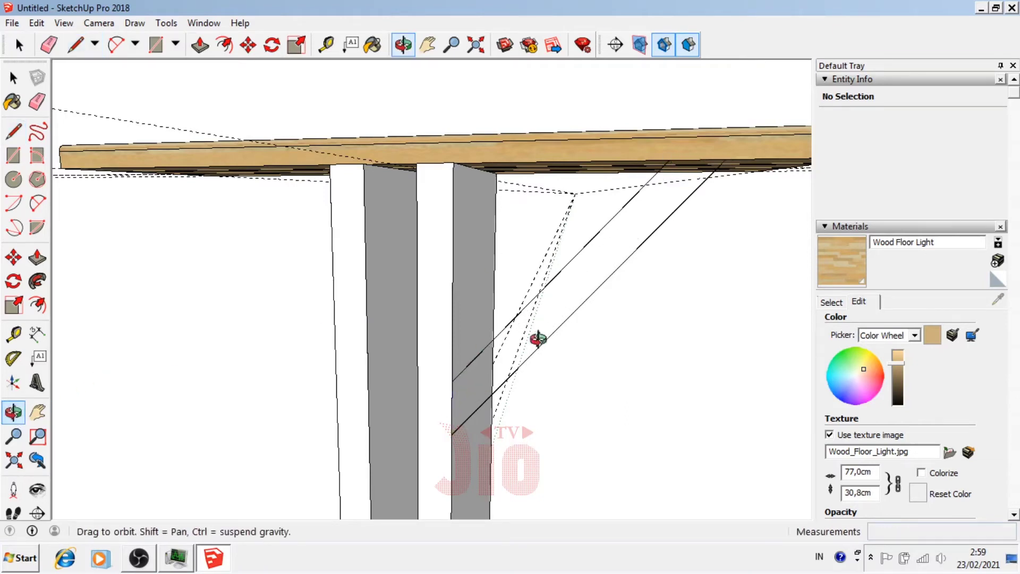
{"action": "mouse_move", "coordinate": [540, 338]}
{"action": "left_mouse_down"}
{"action": "mouse_move", "coordinate": [176, 338]}
{"action": "mouse_move", "coordinate": [318, 329]}
{"action": "left_mouse_up"}
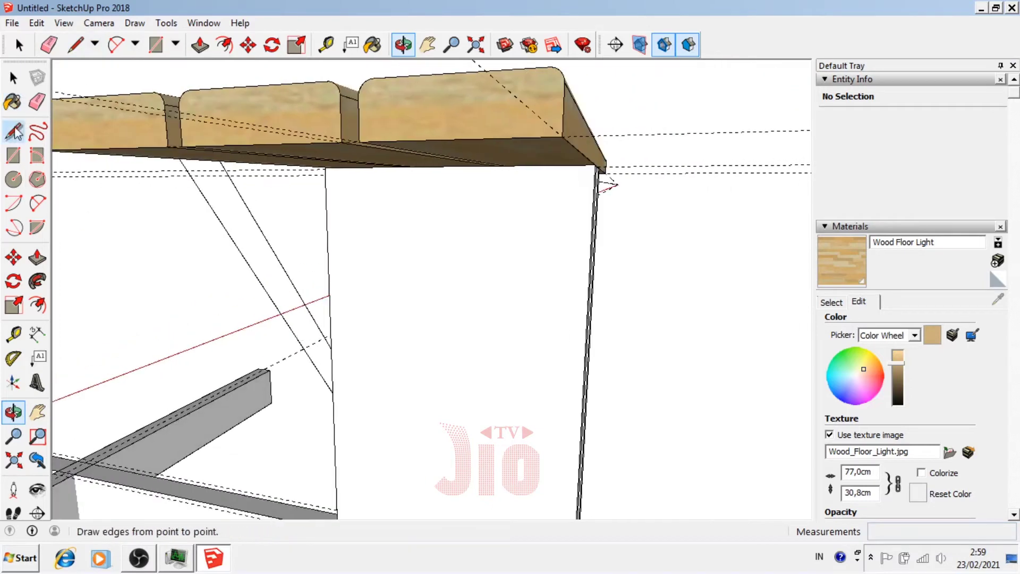
{"action": "left_click", "coordinate": [13, 130]}
{"action": "left_click", "coordinate": [259, 280]}
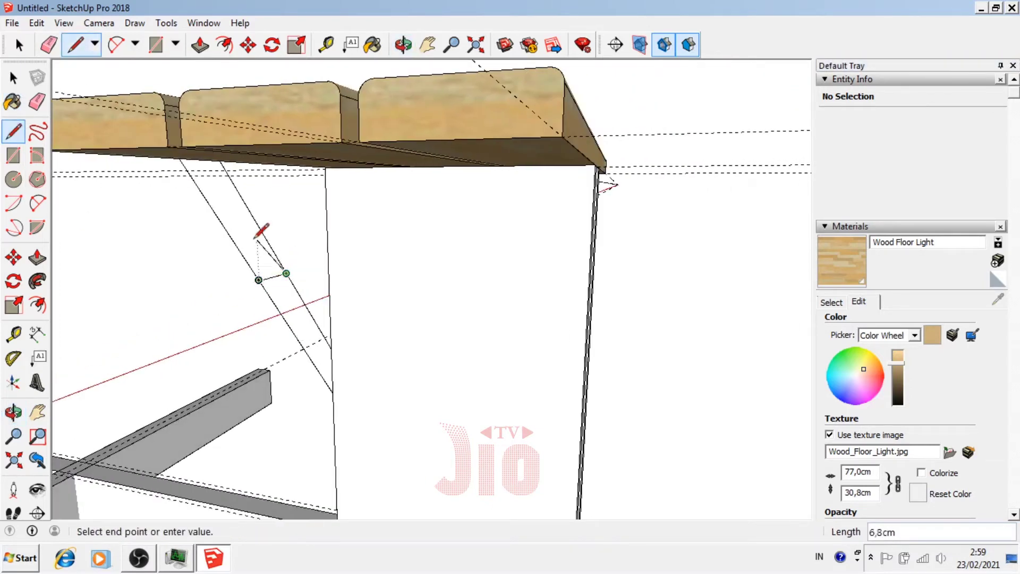
{"action": "key", "text": "p"}
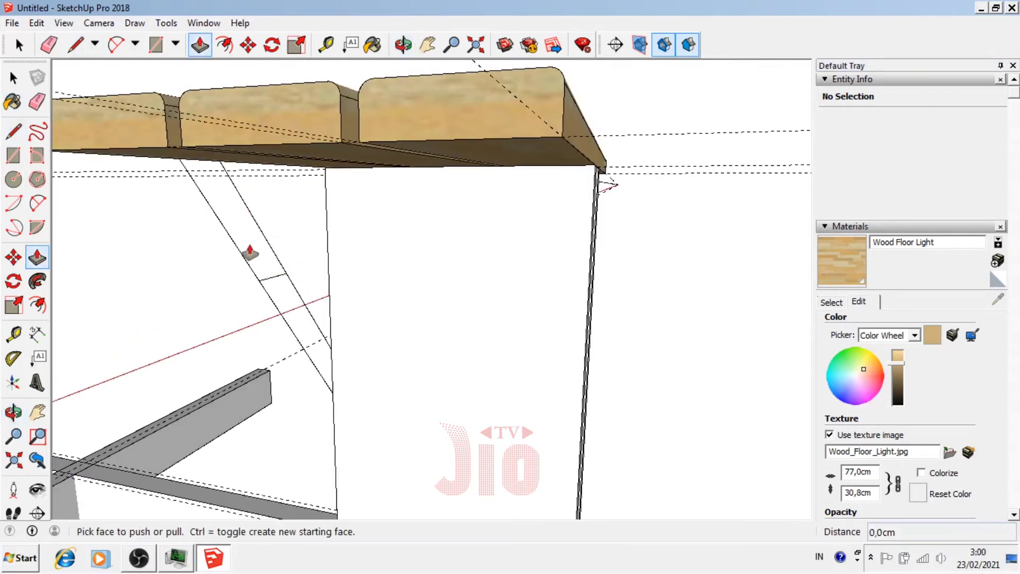
{"action": "left_click", "coordinate": [14, 131]}
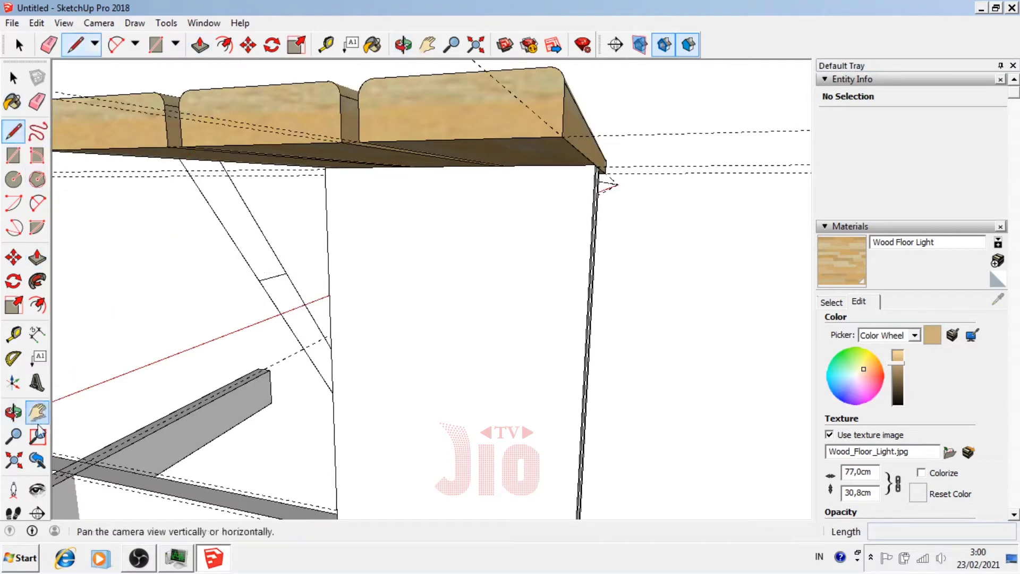
{"action": "key", "text": "ctrl+z"}
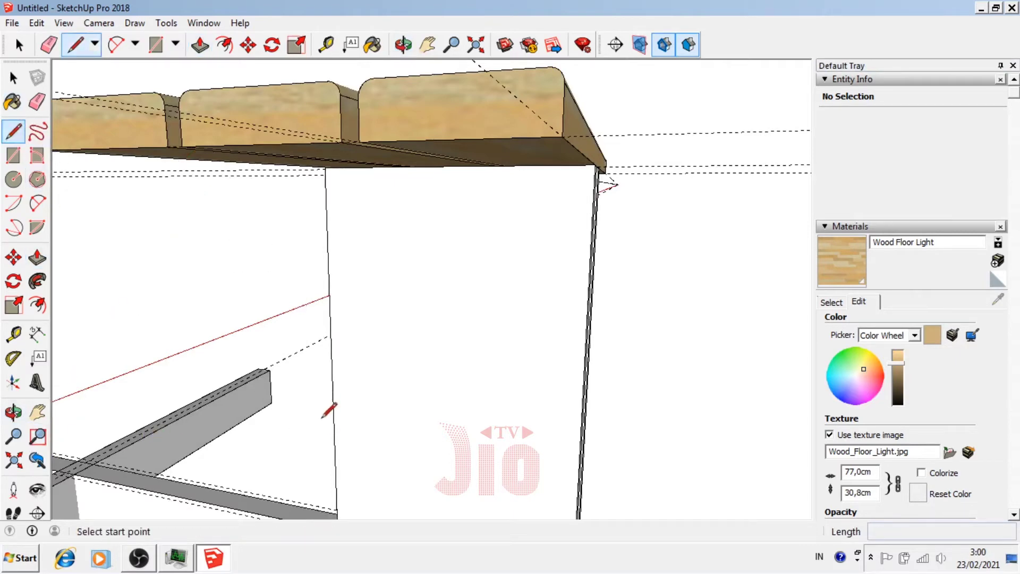
{"action": "left_click", "coordinate": [13, 411]}
{"action": "mouse_move", "coordinate": [579, 347]}
{"action": "left_mouse_down"}
{"action": "mouse_move", "coordinate": [312, 324]}
{"action": "mouse_move", "coordinate": [285, 339]}
{"action": "mouse_move", "coordinate": [510, 305]}
{"action": "mouse_move", "coordinate": [510, 284]}
{"action": "left_mouse_up"}
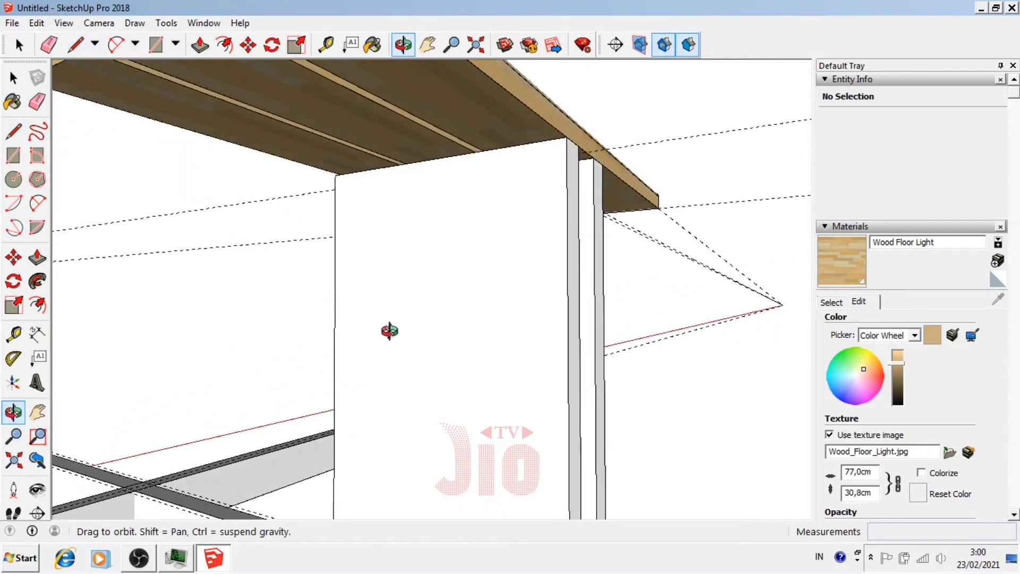
- Place a guide 15 cm along the tabletop edge from its corner
{"action": "mouse_move", "coordinate": [387, 330]}
{"action": "left_mouse_down"}
{"action": "mouse_move", "coordinate": [302, 296]}
{"action": "mouse_move", "coordinate": [171, 282]}
{"action": "mouse_move", "coordinate": [120, 262]}
{"action": "mouse_move", "coordinate": [80, 169]}
{"action": "left_mouse_up"}
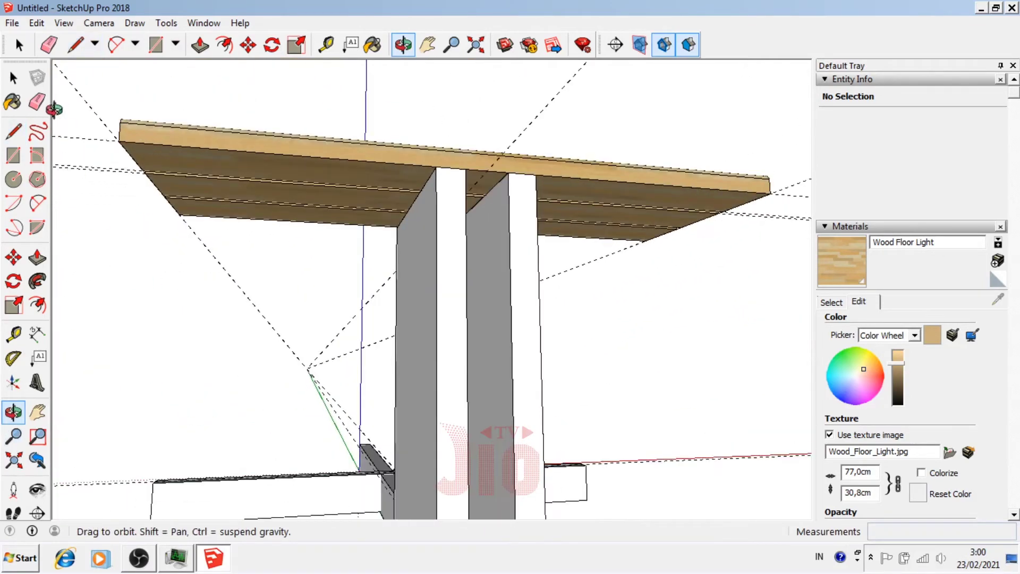
{"action": "left_click", "coordinate": [37, 101]}
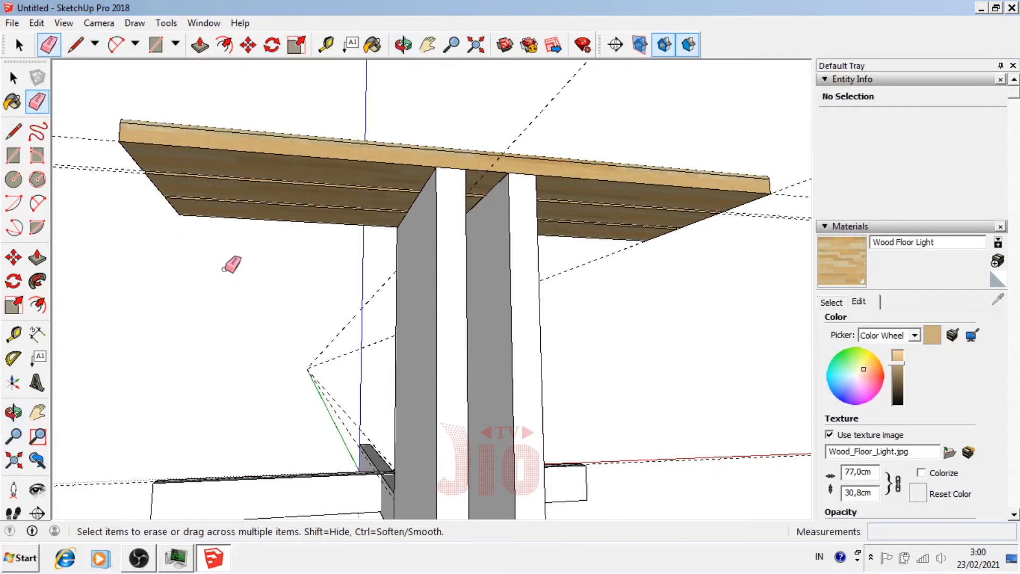
{"action": "left_click", "coordinate": [13, 334]}
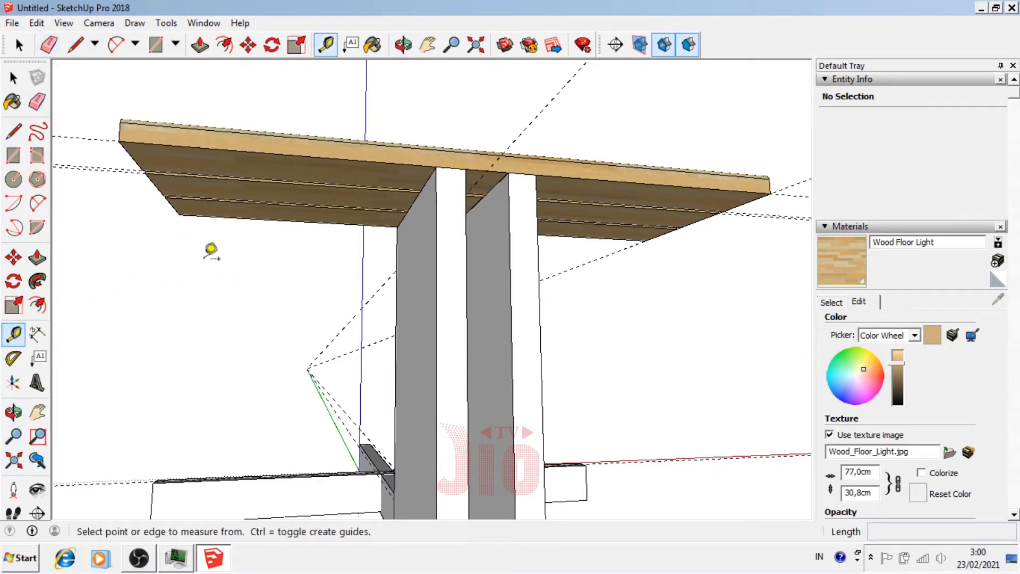
{"action": "scroll", "coordinate": [193, 182], "scroll_direction": "up", "scroll_amount": 2}
{"action": "scroll", "coordinate": [176, 174], "scroll_direction": "up", "scroll_amount": 2}
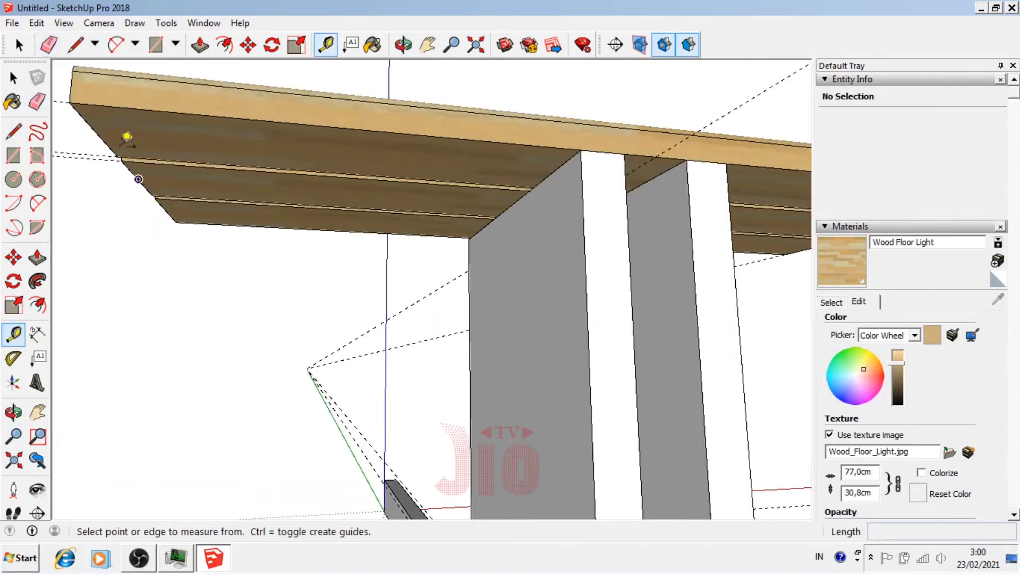
{"action": "left_click", "coordinate": [96, 132]}
{"action": "type", "text": "1"}
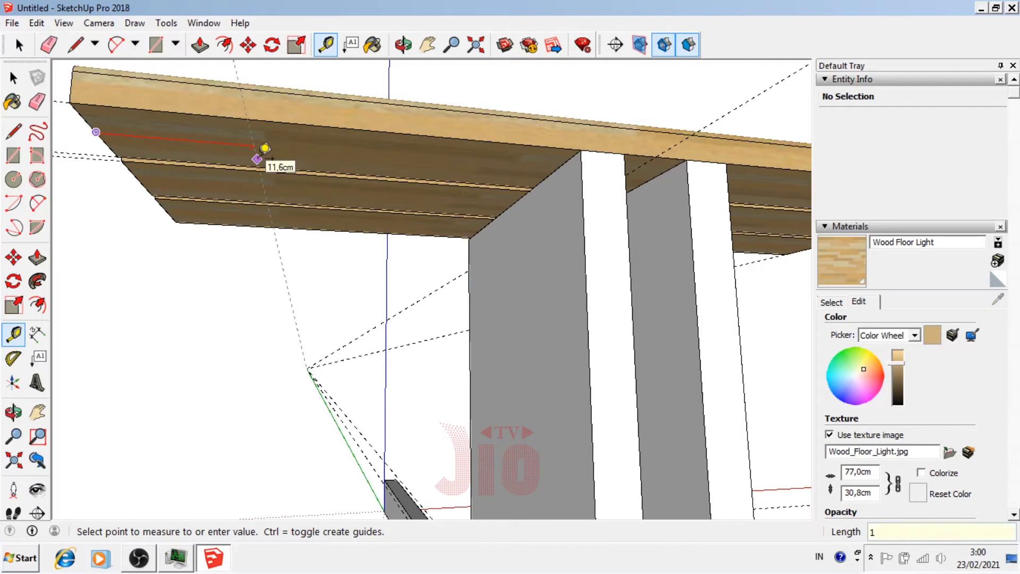
{"action": "type", "text": "5"}
{"action": "key", "text": "Return"}
- Place a guide 25 cm down the pedestal panel from the tabletop edge
{"action": "scroll", "coordinate": [432, 208], "scroll_direction": "down", "scroll_amount": 1}
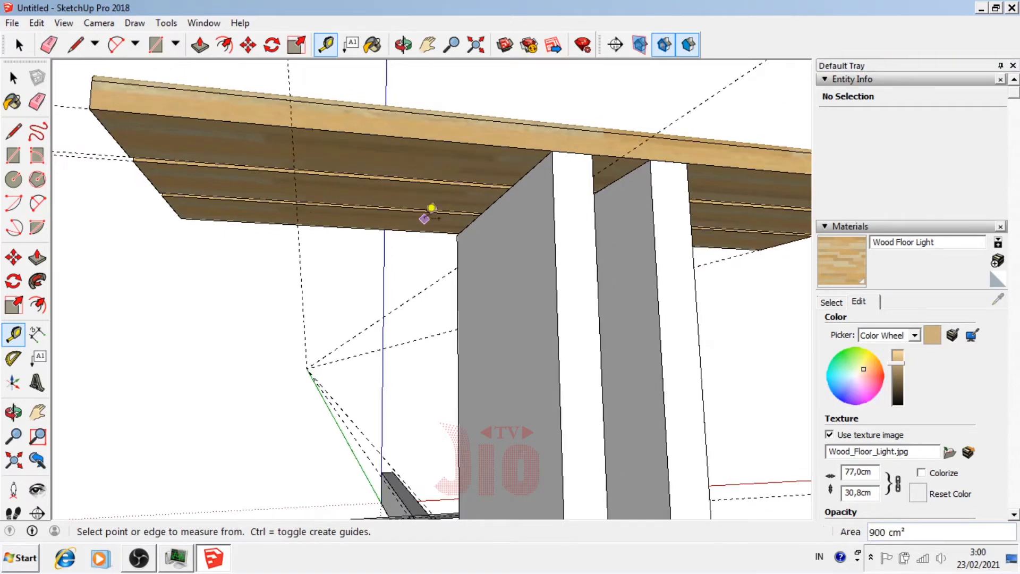
{"action": "left_click", "coordinate": [549, 161]}
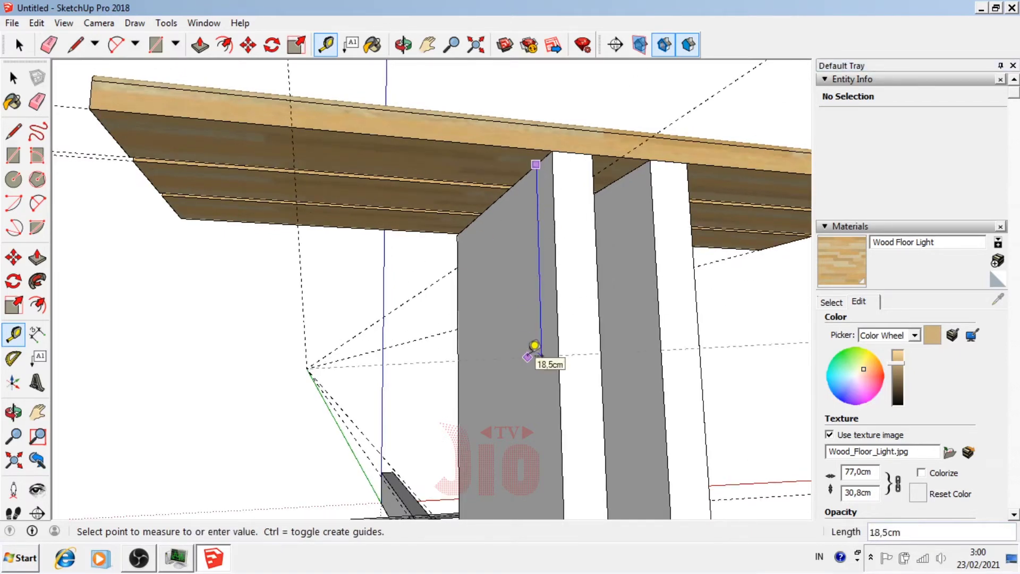
{"action": "key", "text": "Return"}
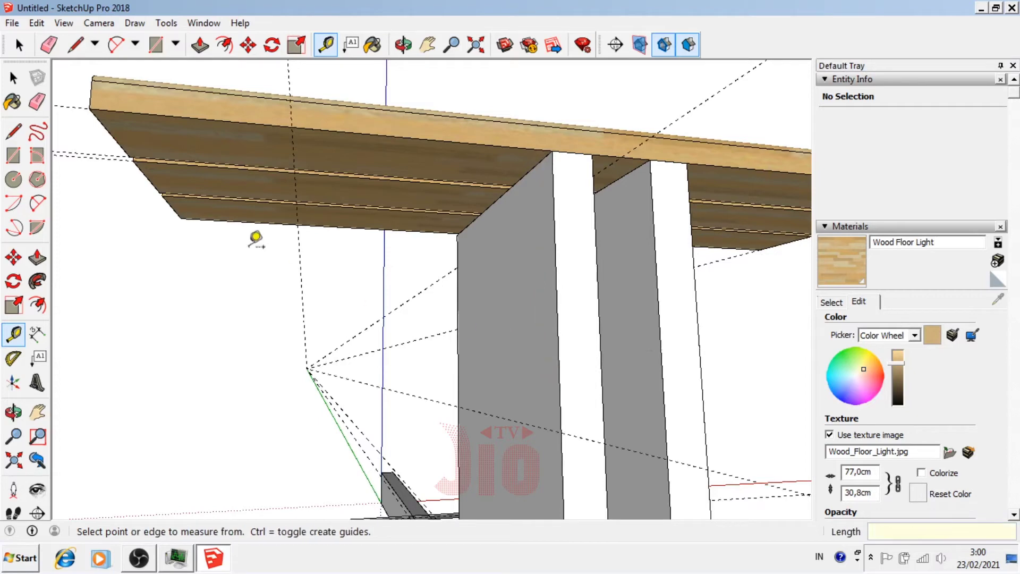
{"action": "left_click", "coordinate": [13, 130]}
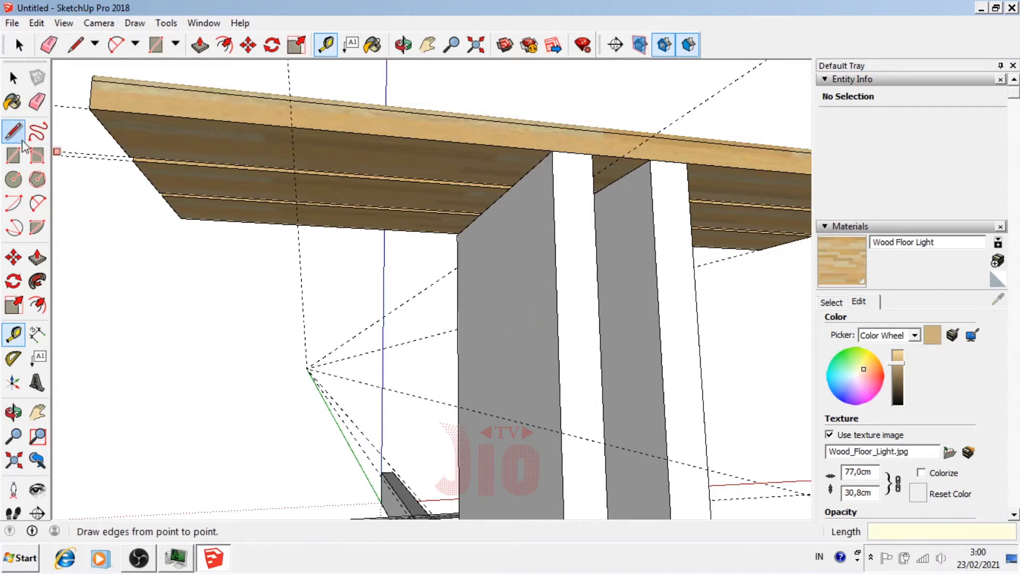
- Draw a diagonal brace outline from the tabletop edge to the pedestal and push/pull it into a slab
{"action": "left_click", "coordinate": [291, 127]}
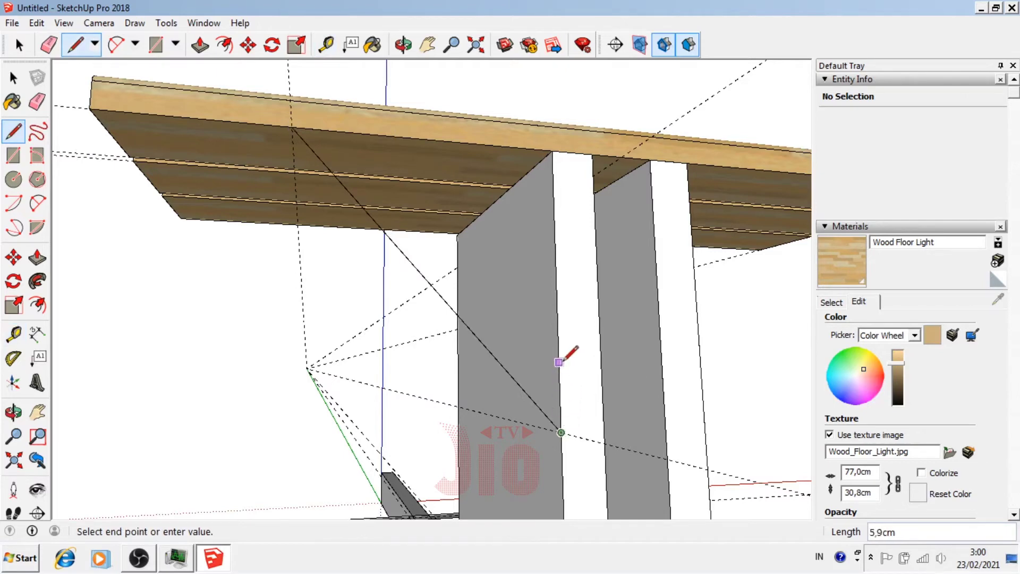
{"action": "left_click", "coordinate": [559, 372]}
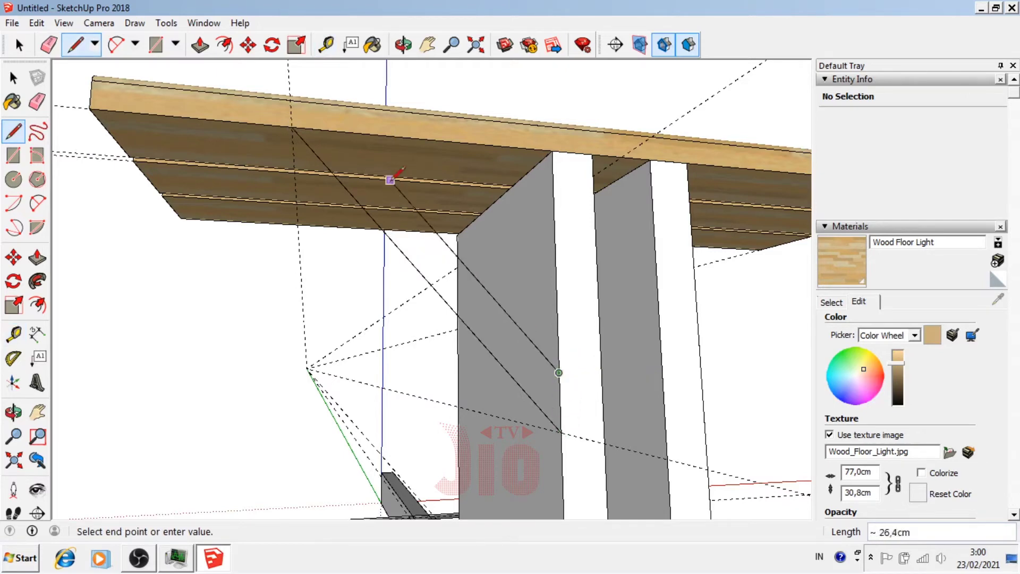
{"action": "left_click", "coordinate": [351, 132]}
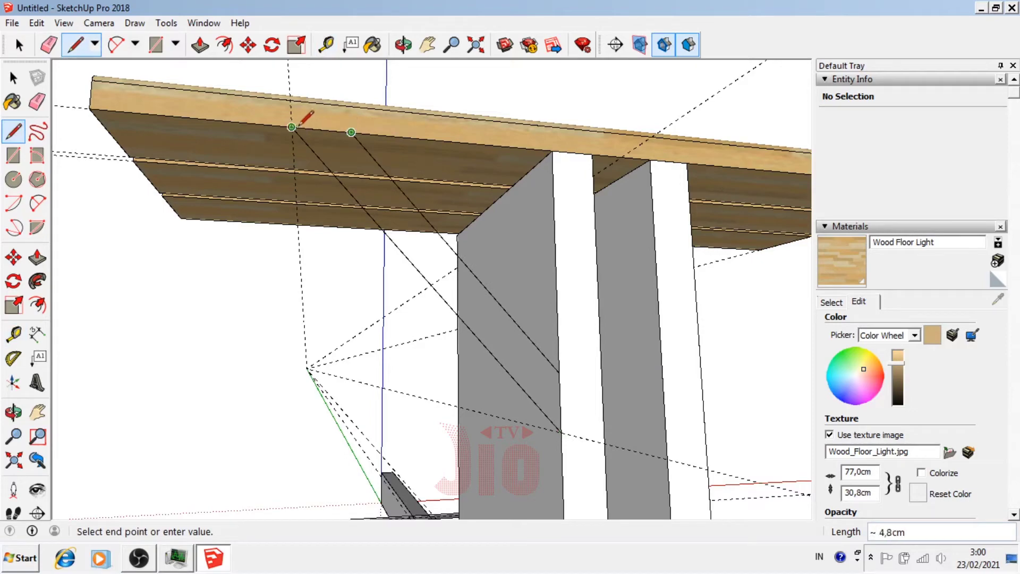
{"action": "left_click", "coordinate": [292, 127]}
{"action": "left_click", "coordinate": [13, 412]}
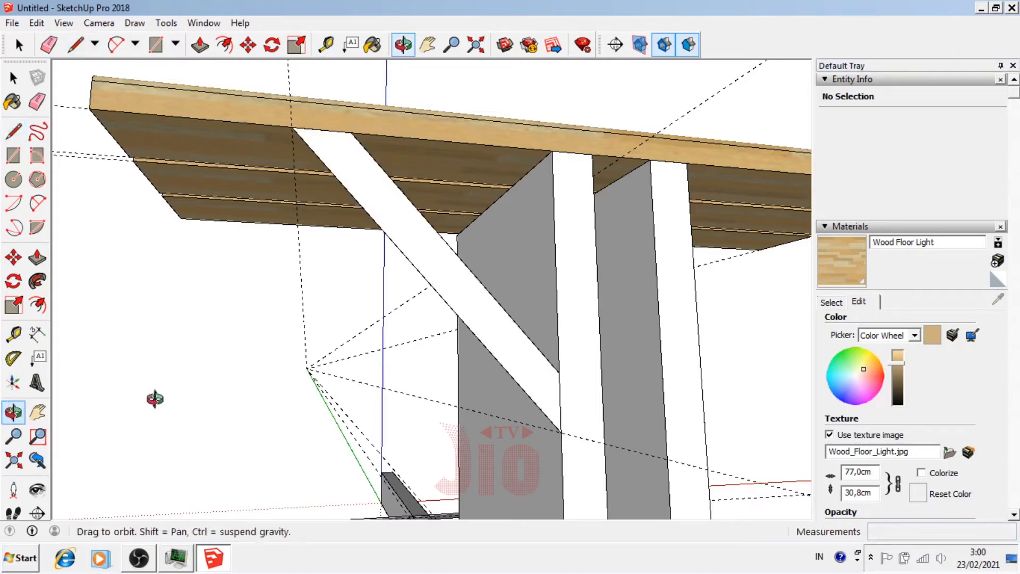
{"action": "mouse_move", "coordinate": [424, 322]}
{"action": "left_mouse_down"}
{"action": "mouse_move", "coordinate": [631, 344]}
{"action": "mouse_move", "coordinate": [511, 298]}
{"action": "mouse_move", "coordinate": [597, 307]}
{"action": "mouse_move", "coordinate": [380, 423]}
{"action": "left_mouse_up"}
{"action": "key", "text": "p"}
{"action": "left_click", "coordinate": [380, 424]}
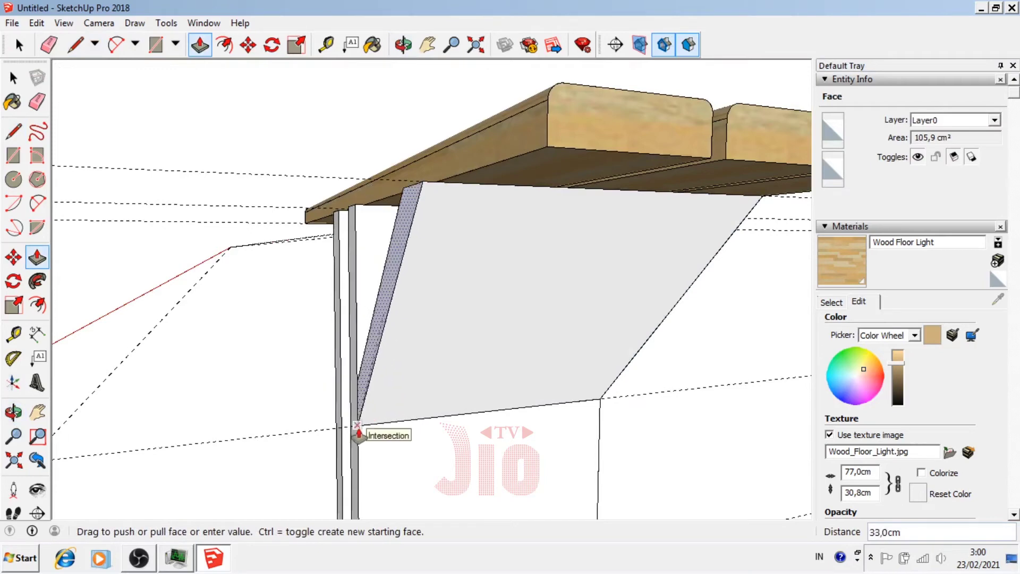
- Select the whole brace slab and paint it with Wood Floor Light
{"action": "left_click", "coordinate": [13, 78]}
{"action": "triple_click", "coordinate": [507, 311]}
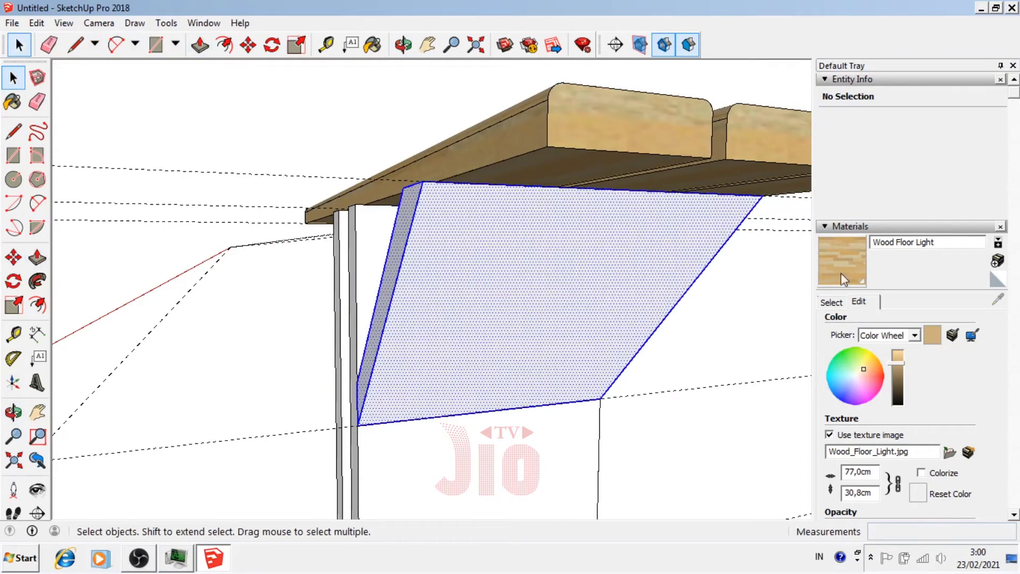
{"action": "key", "text": "b"}
{"action": "left_click", "coordinate": [573, 287]}
{"action": "right_click", "coordinate": [570, 291]}
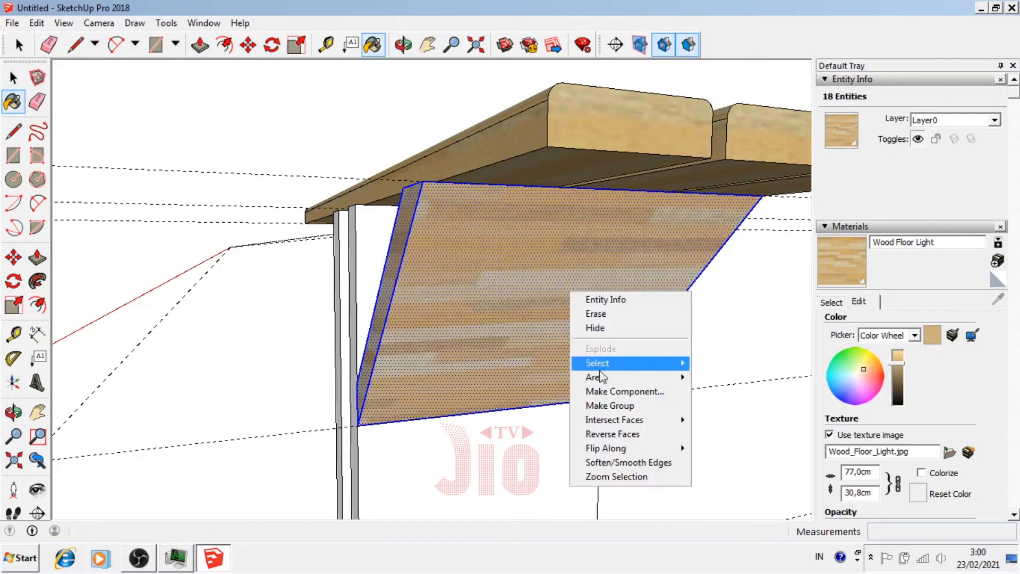
- Group the brace slab and Ctrl-copy it beside the original brace
{"action": "left_click", "coordinate": [611, 404]}
{"action": "left_click", "coordinate": [13, 412]}
{"action": "left_click_drag", "start_coordinate": [369, 375], "coordinate": [324, 441]}
{"action": "left_click", "coordinate": [13, 258]}
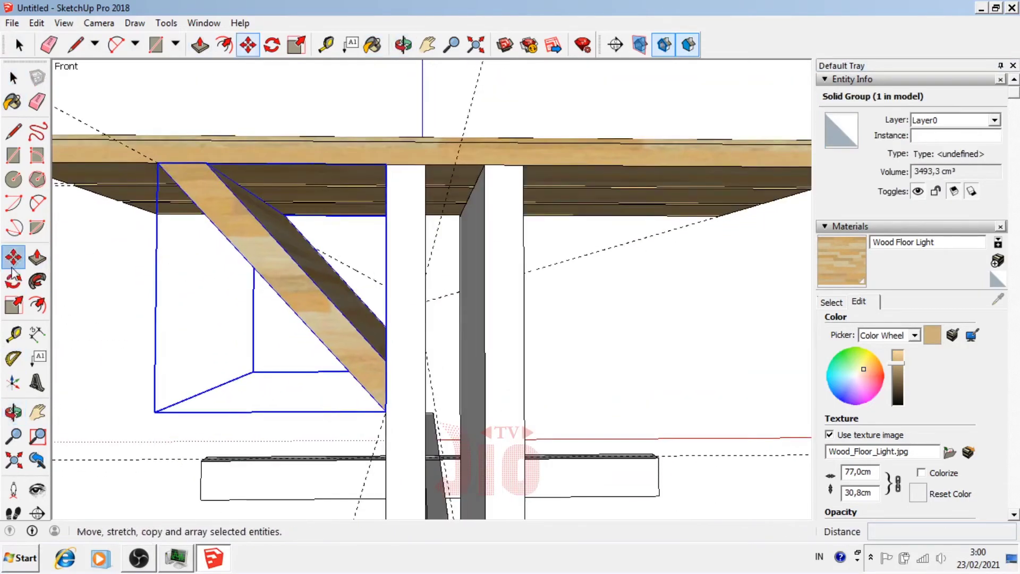
{"action": "left_click", "coordinate": [386, 411]}
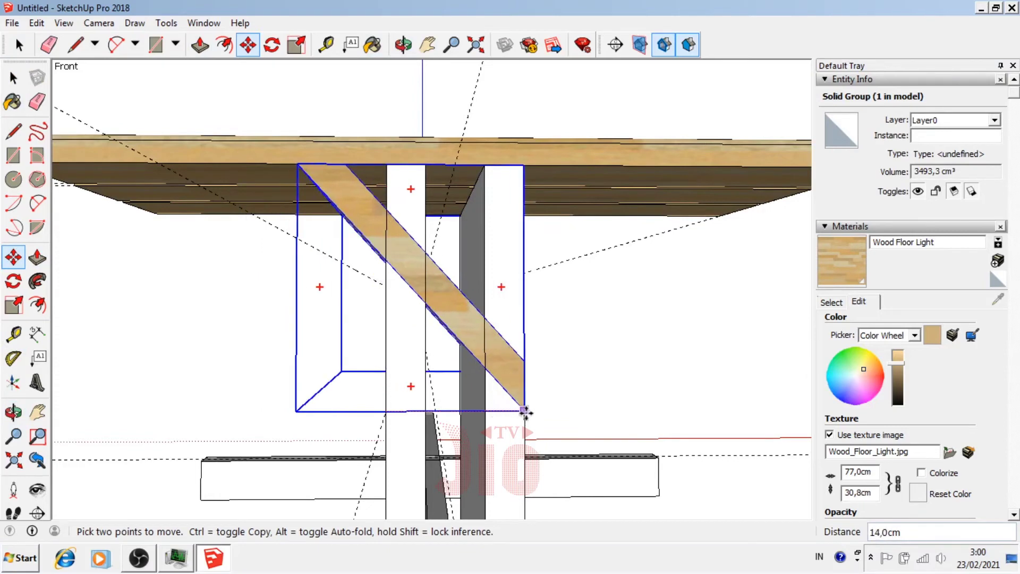
{"action": "key", "text": "ctrl"}
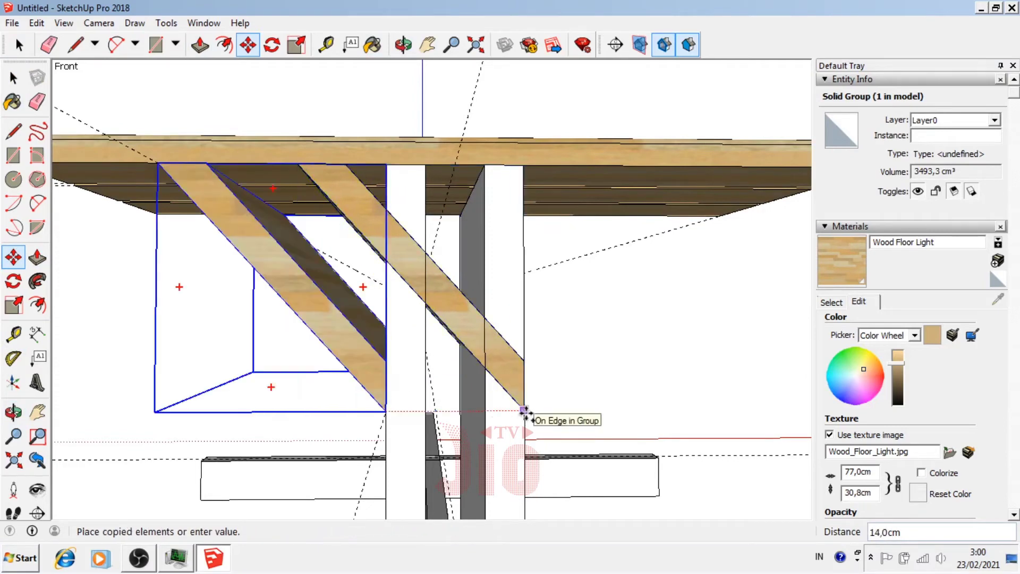
{"action": "left_click", "coordinate": [524, 410]}
- Flip the copy along the group's red axis, set it against the right post, and paint the posts wood
{"action": "right_click", "coordinate": [467, 327]}
{"action": "mouse_move", "coordinate": [504, 287]}
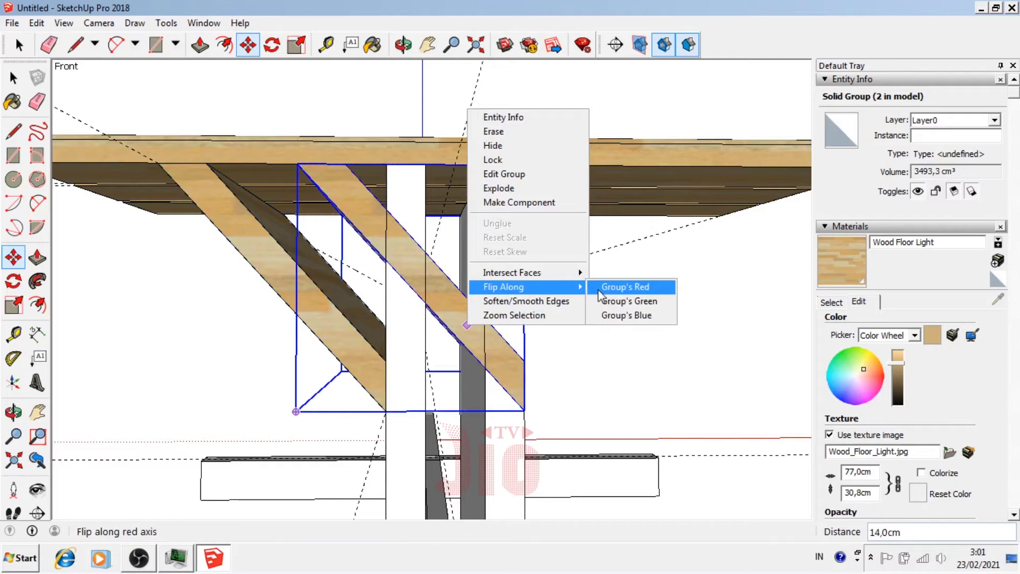
{"action": "left_click", "coordinate": [599, 292]}
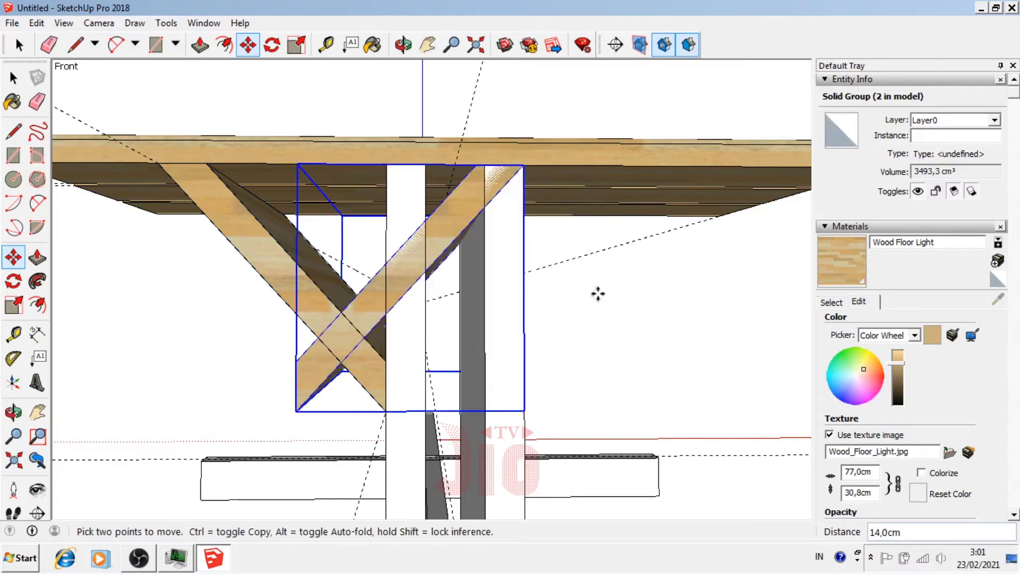
{"action": "left_click", "coordinate": [301, 403]}
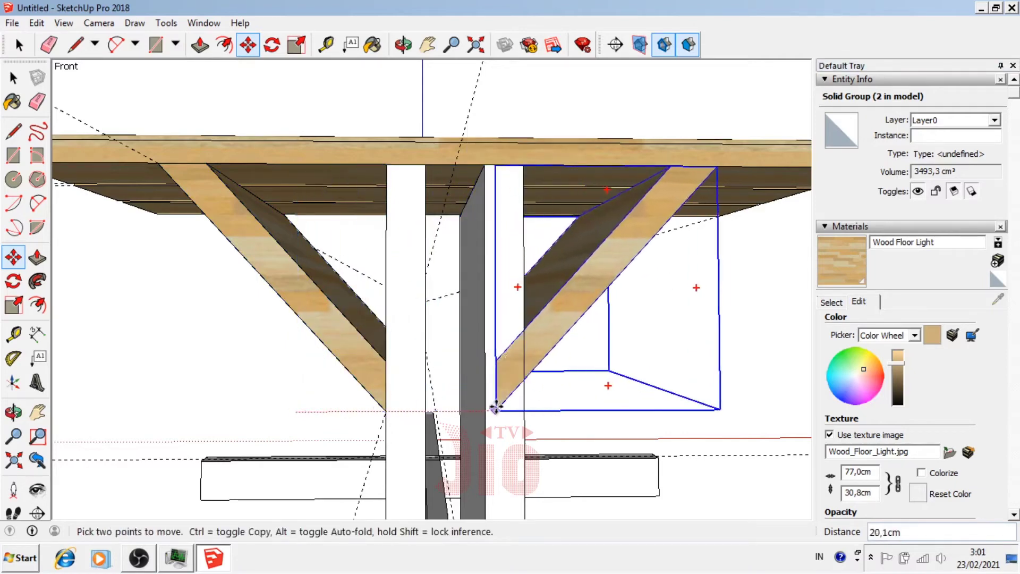
{"action": "left_click", "coordinate": [524, 410]}
{"action": "left_click", "coordinate": [13, 101]}
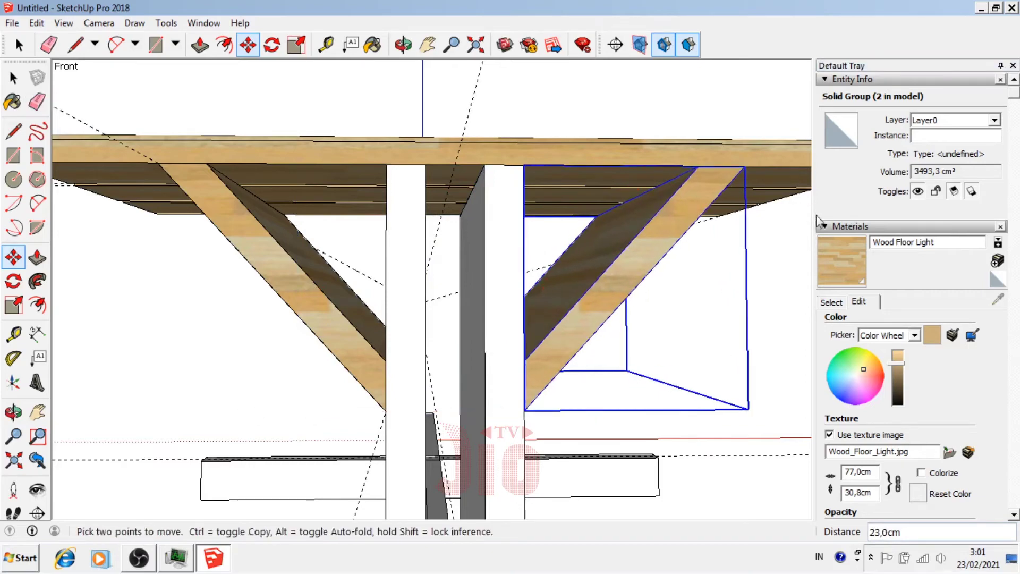
{"action": "left_click", "coordinate": [407, 299]}
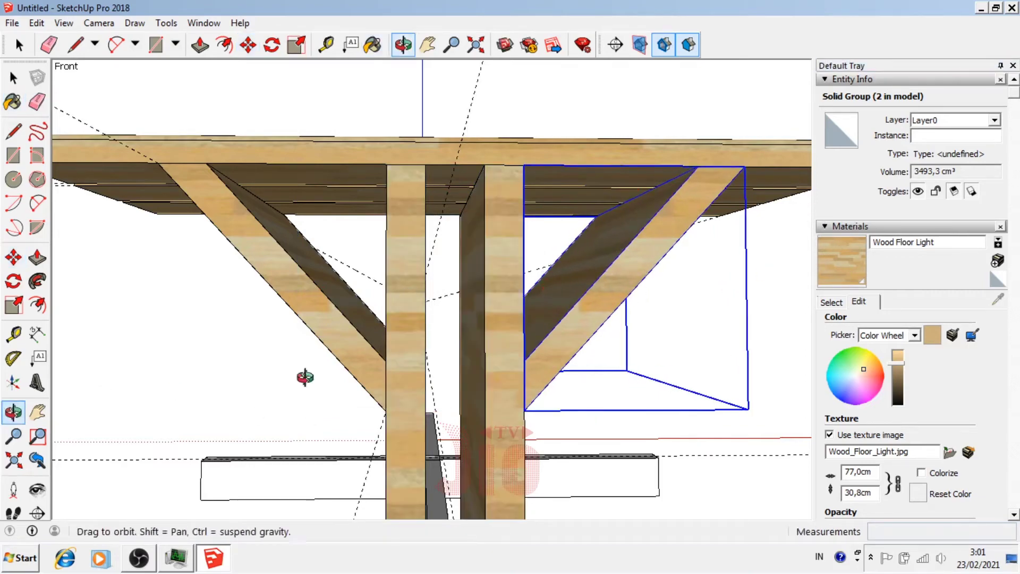
- Erase the leftover guide lines around the table
{"action": "mouse_move", "coordinate": [302, 376]}
{"action": "middle_mouse_down"}
{"action": "mouse_move", "coordinate": [494, 485]}
{"action": "mouse_move", "coordinate": [495, 282]}
{"action": "mouse_move", "coordinate": [608, 438]}
{"action": "mouse_move", "coordinate": [528, 375]}
{"action": "mouse_move", "coordinate": [121, 212]}
{"action": "middle_mouse_up"}
{"action": "left_click", "coordinate": [37, 110]}
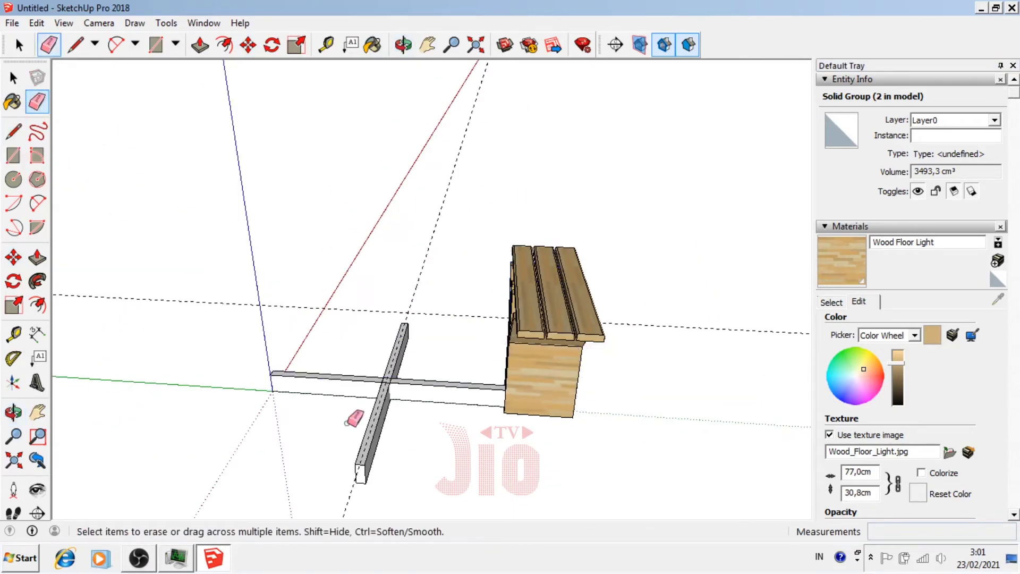
{"action": "middle_click_drag", "start_coordinate": [353, 416], "coordinate": [415, 270]}
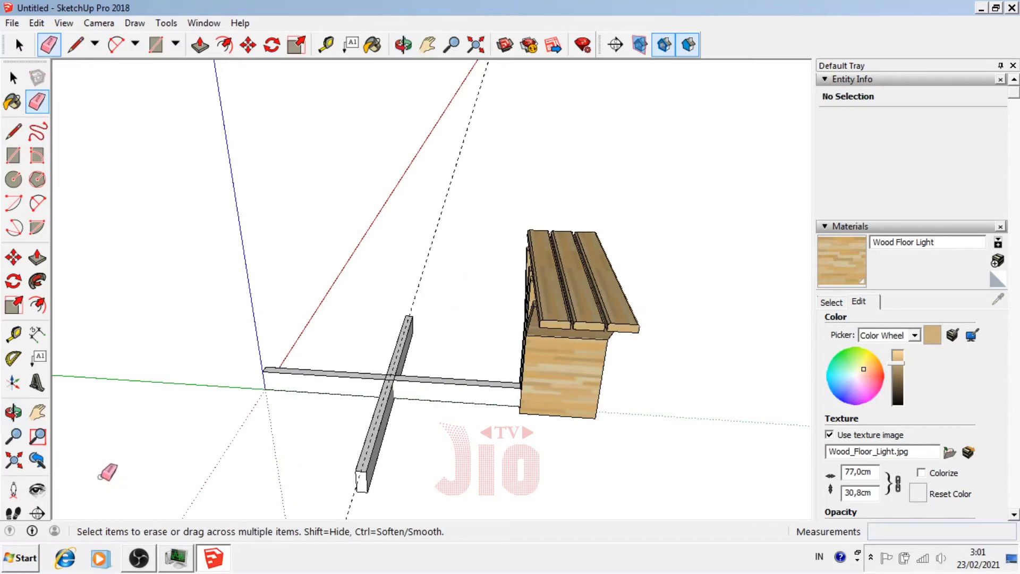
- Paint the long beam and the crossing beam with Wood Floor Light
{"action": "left_click", "coordinate": [13, 412]}
{"action": "left_click_drag", "start_coordinate": [383, 425], "coordinate": [393, 419]}
{"action": "scroll", "coordinate": [394, 419], "scroll_direction": "up", "scroll_amount": 2}
{"action": "scroll", "coordinate": [307, 403], "scroll_direction": "up", "scroll_amount": 2}
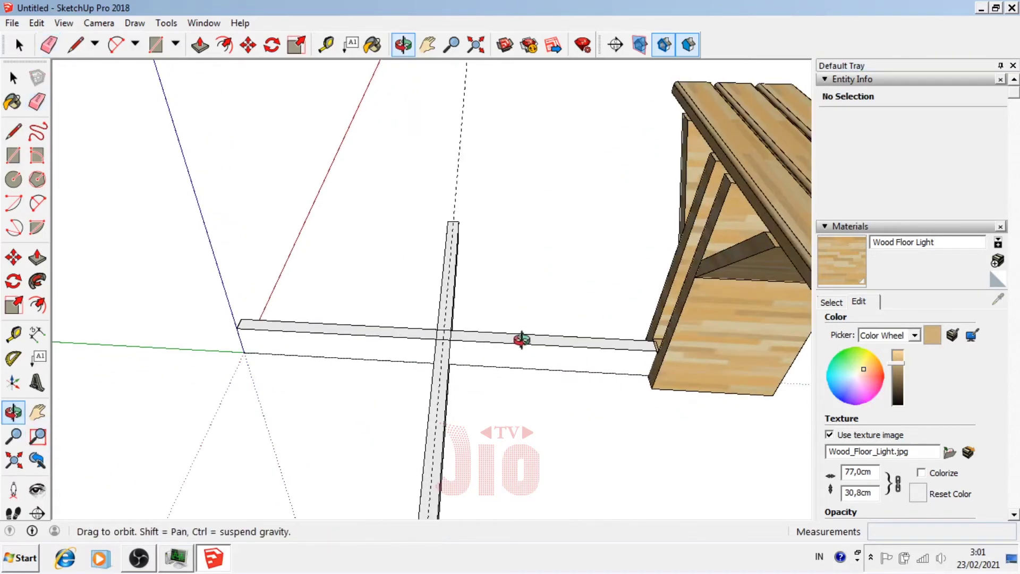
{"action": "scroll", "coordinate": [455, 342], "scroll_direction": "up", "scroll_amount": 2}
{"action": "left_click", "coordinate": [853, 268]}
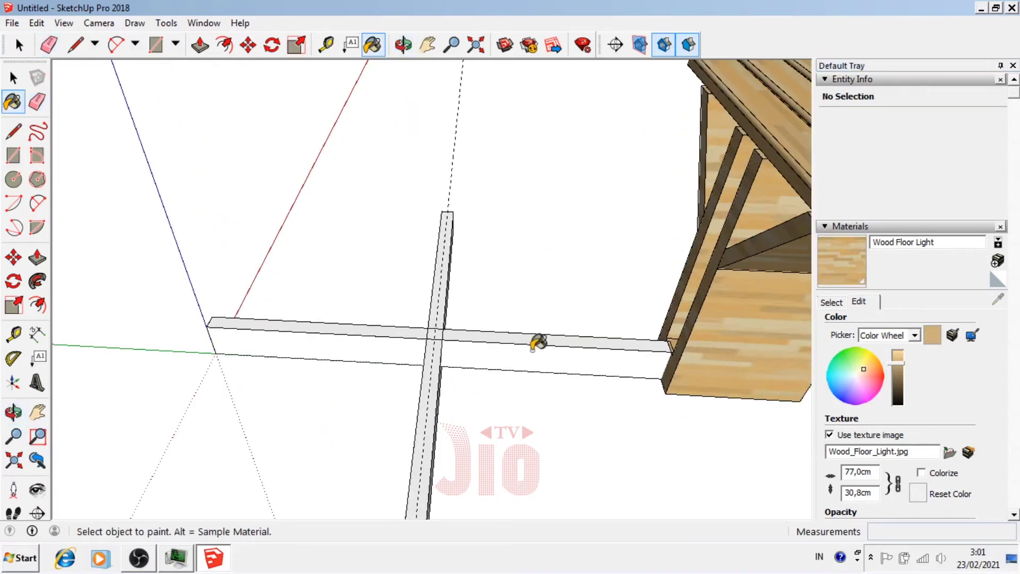
{"action": "left_click", "coordinate": [533, 350]}
{"action": "left_click", "coordinate": [441, 377]}
- Move the bench pedestal so it sits flush against the beam's end
{"action": "left_click", "coordinate": [13, 412]}
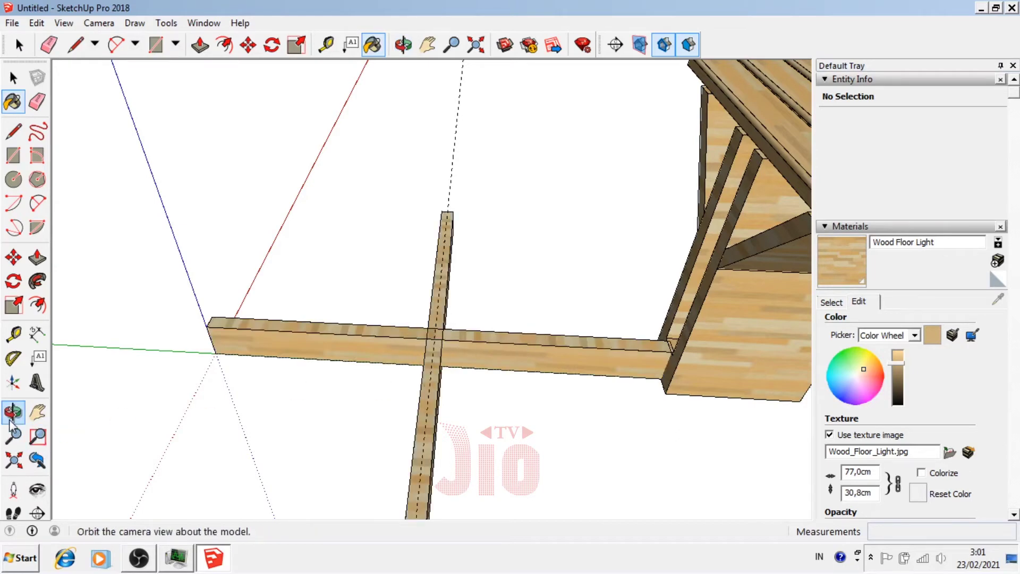
{"action": "left_click_drag", "start_coordinate": [478, 403], "coordinate": [685, 298]}
{"action": "scroll", "coordinate": [682, 309], "scroll_direction": "up", "scroll_amount": 2}
{"action": "scroll", "coordinate": [673, 326], "scroll_direction": "up", "scroll_amount": 2}
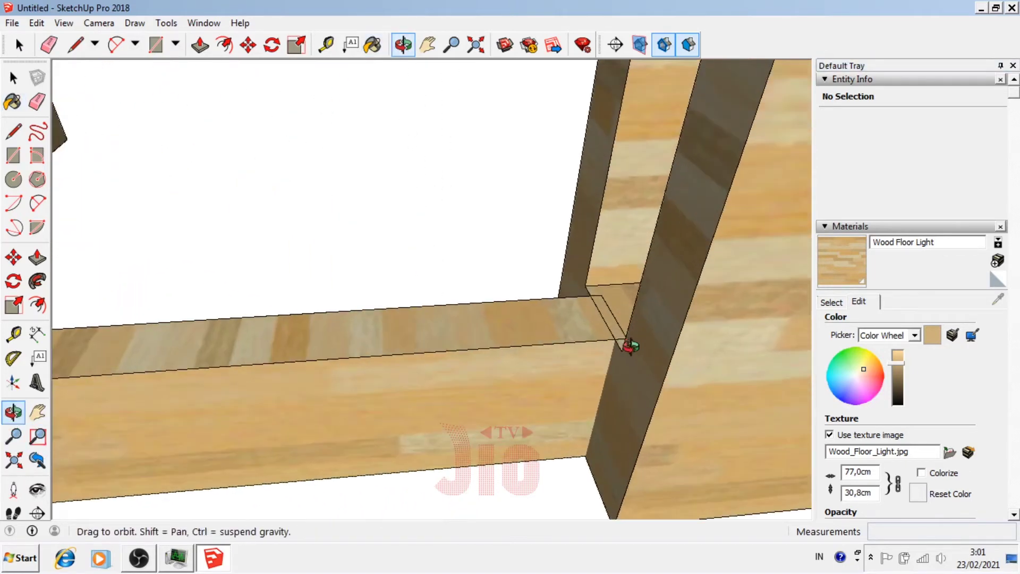
{"action": "scroll", "coordinate": [631, 346], "scroll_direction": "up", "scroll_amount": 2}
{"action": "left_click", "coordinate": [13, 78]}
{"action": "left_click", "coordinate": [694, 384]}
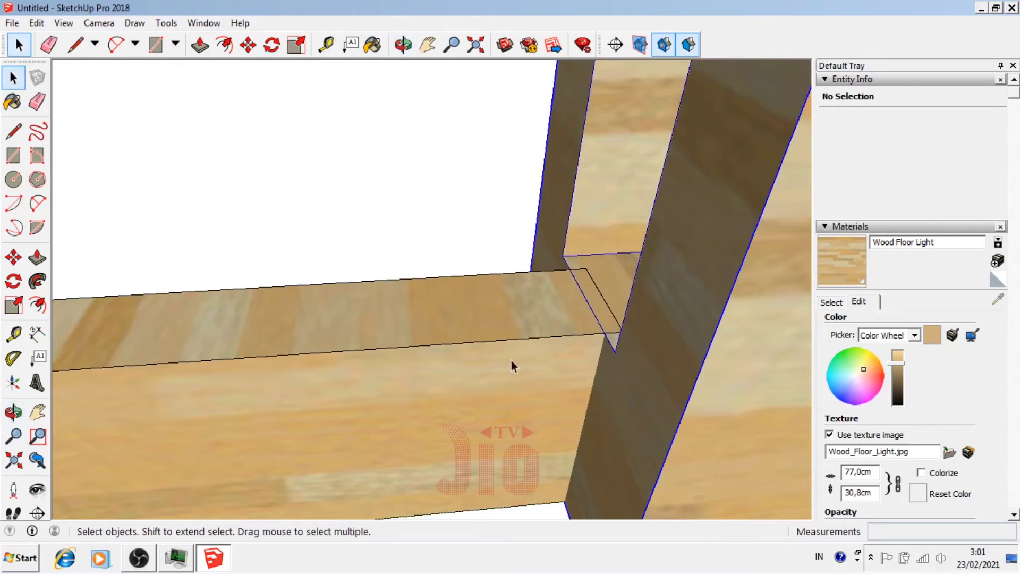
{"action": "left_click", "coordinate": [13, 257]}
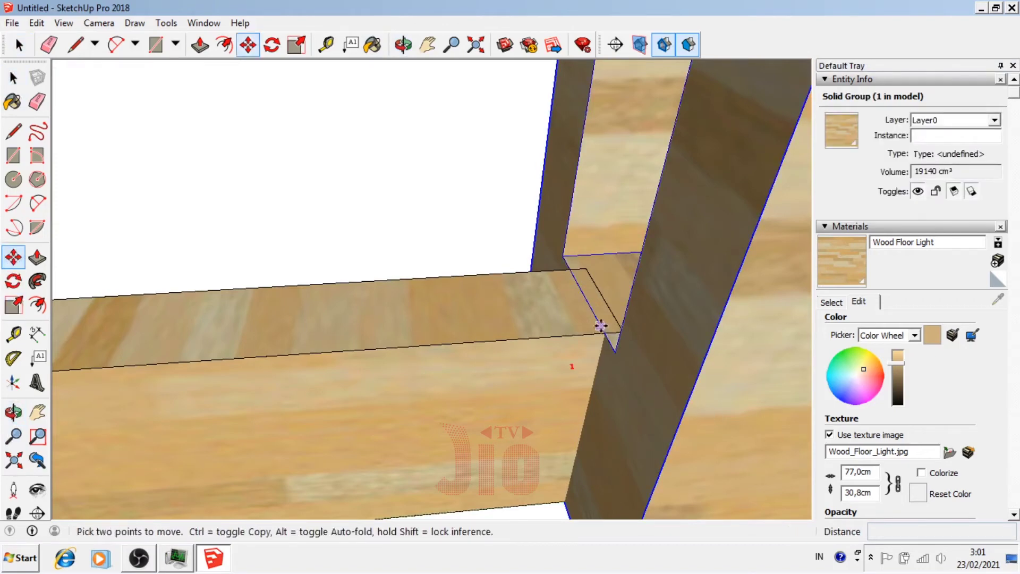
{"action": "left_click", "coordinate": [599, 298]}
{"action": "scroll", "coordinate": [599, 299], "scroll_direction": "down", "scroll_amount": 2}
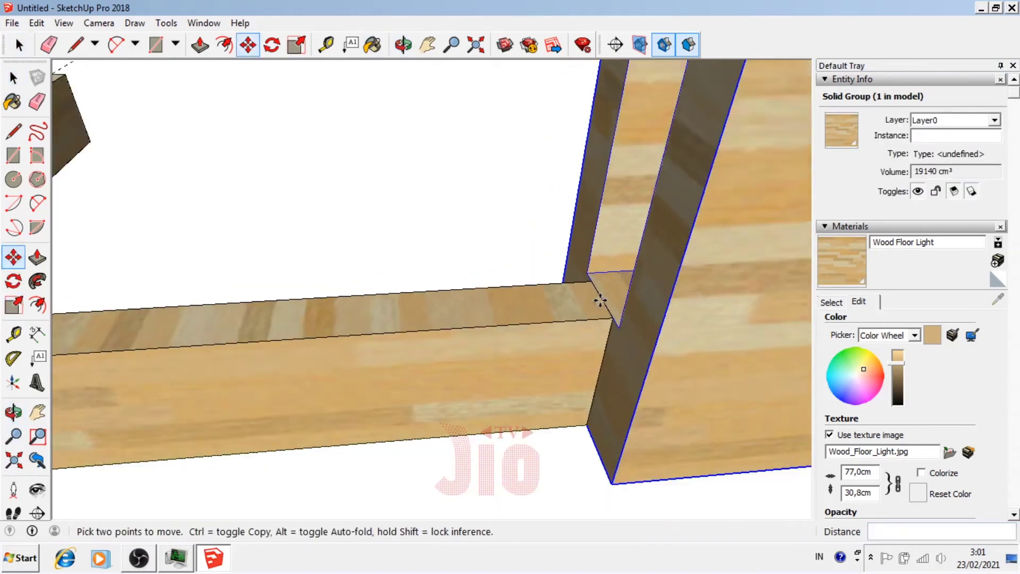
{"action": "scroll", "coordinate": [611, 302], "scroll_direction": "down", "scroll_amount": 2}
{"action": "scroll", "coordinate": [648, 311], "scroll_direction": "down", "scroll_amount": 3}
{"action": "left_click", "coordinate": [13, 333]}
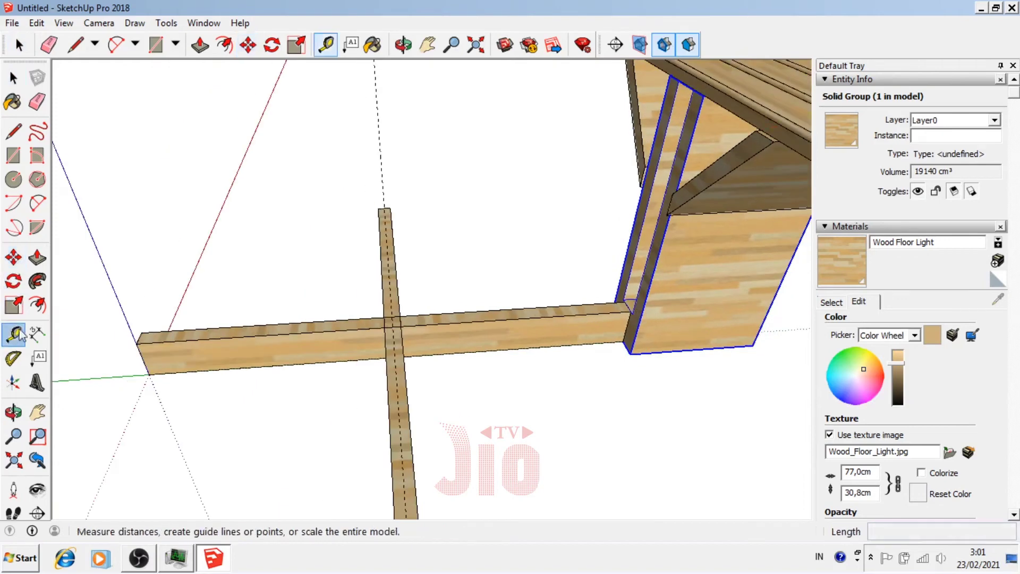
{"action": "scroll", "coordinate": [742, 330], "scroll_direction": "up", "scroll_amount": 3}
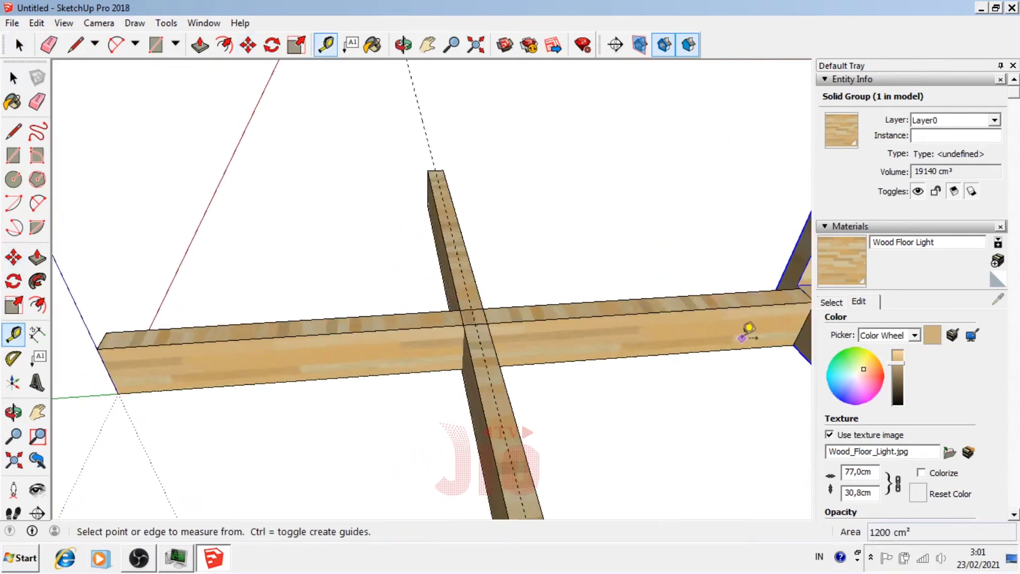
{"action": "scroll", "coordinate": [492, 328], "scroll_direction": "up", "scroll_amount": 2}
{"action": "scroll", "coordinate": [749, 295], "scroll_direction": "up", "scroll_amount": 2}
{"action": "scroll", "coordinate": [758, 276], "scroll_direction": "up", "scroll_amount": 2}
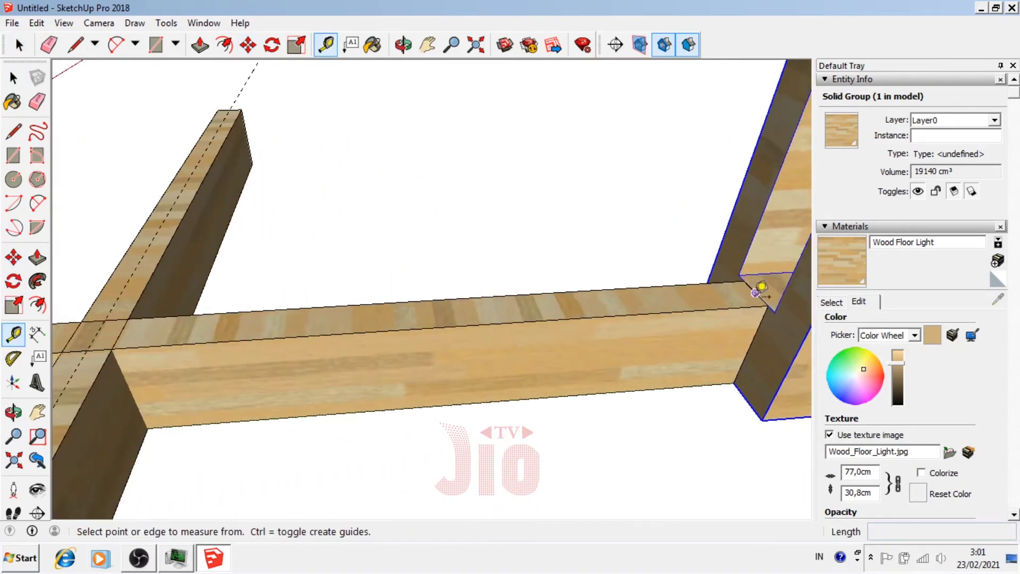
{"action": "left_click", "coordinate": [758, 278]}
{"action": "scroll", "coordinate": [754, 292], "scroll_direction": "down", "scroll_amount": 3}
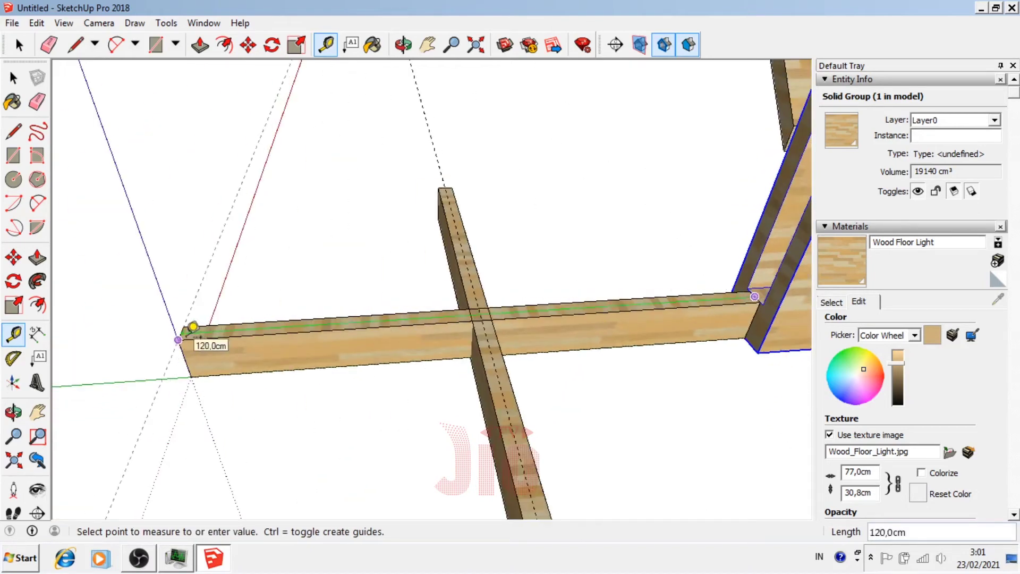
{"action": "scroll", "coordinate": [193, 326], "scroll_direction": "down", "scroll_amount": 3}
{"action": "middle_click_drag", "start_coordinate": [192, 337], "coordinate": [64, 372]}
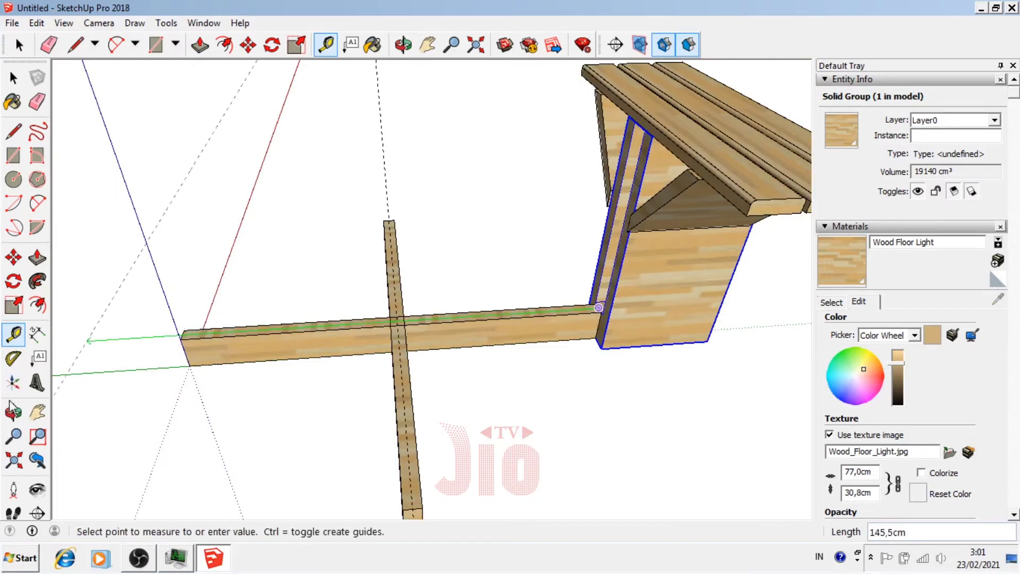
{"action": "left_click", "coordinate": [13, 412]}
{"action": "left_click_drag", "start_coordinate": [73, 423], "coordinate": [488, 364]}
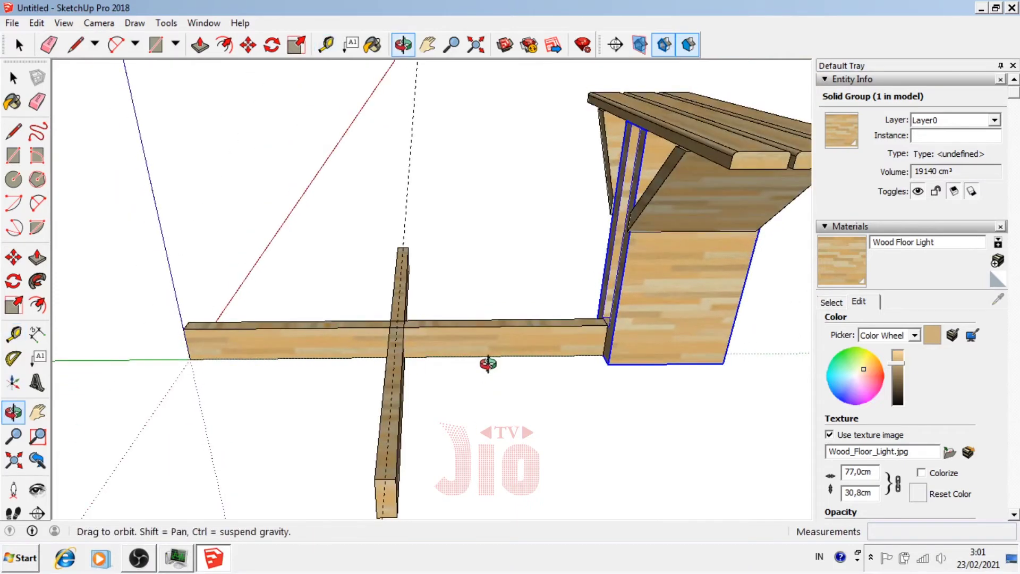
{"action": "left_click", "coordinate": [13, 334]}
{"action": "left_click", "coordinate": [619, 298]}
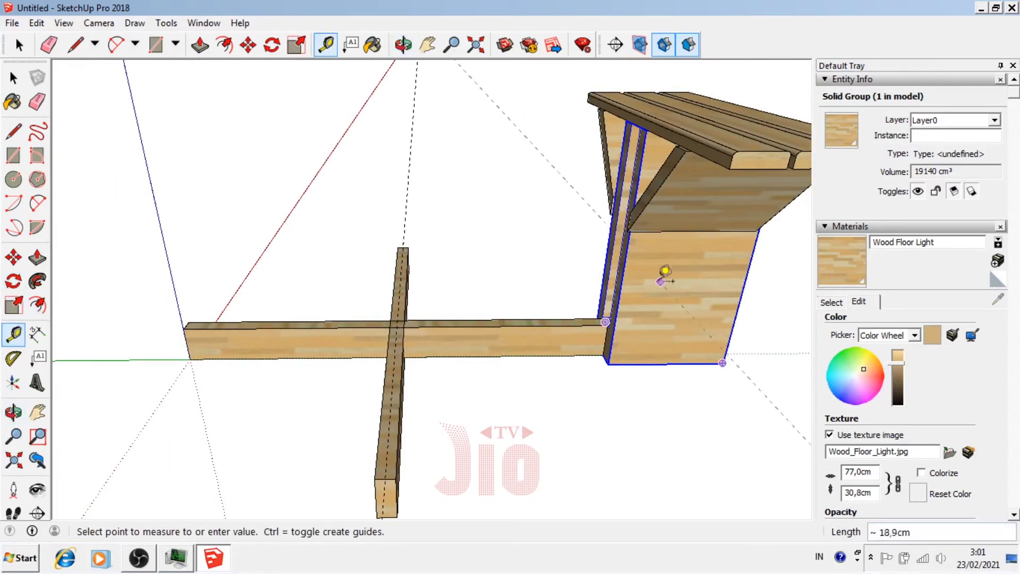
- Ctrl-copy the pedestal along the beam, typing 5 as the distance
{"action": "left_click", "coordinate": [13, 334]}
{"action": "left_click", "coordinate": [620, 293]}
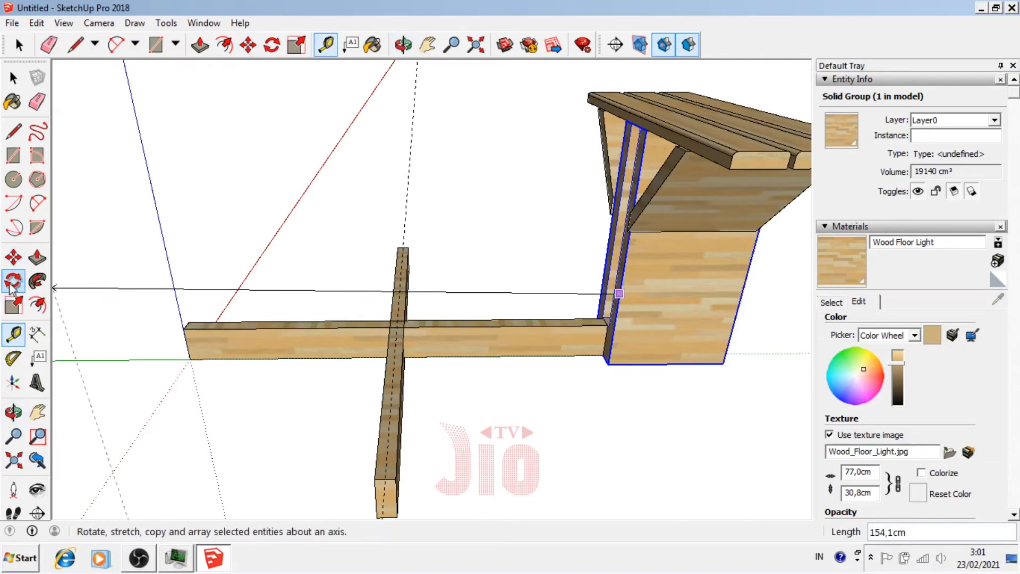
{"action": "left_click", "coordinate": [13, 258]}
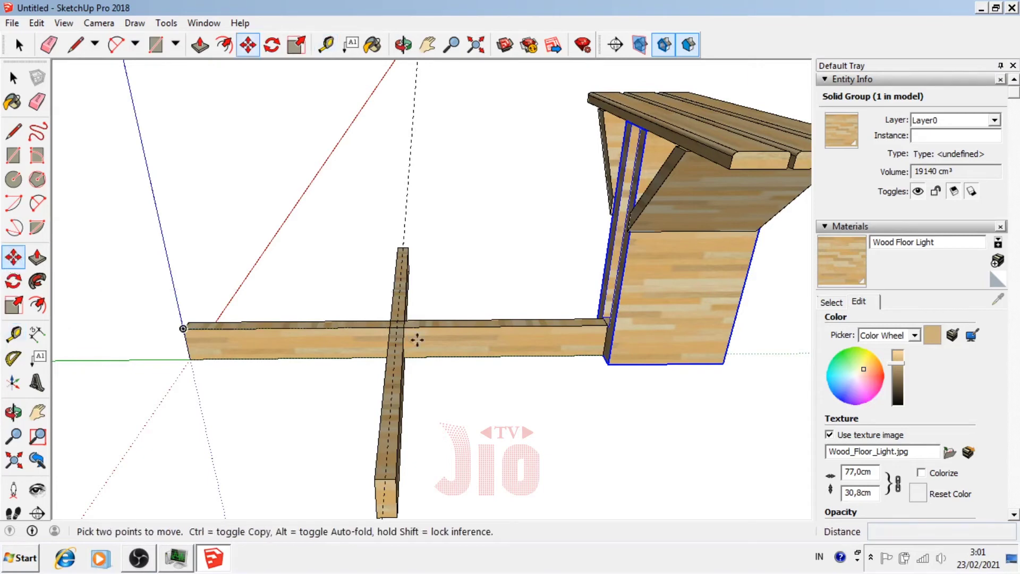
{"action": "left_click", "coordinate": [608, 364]}
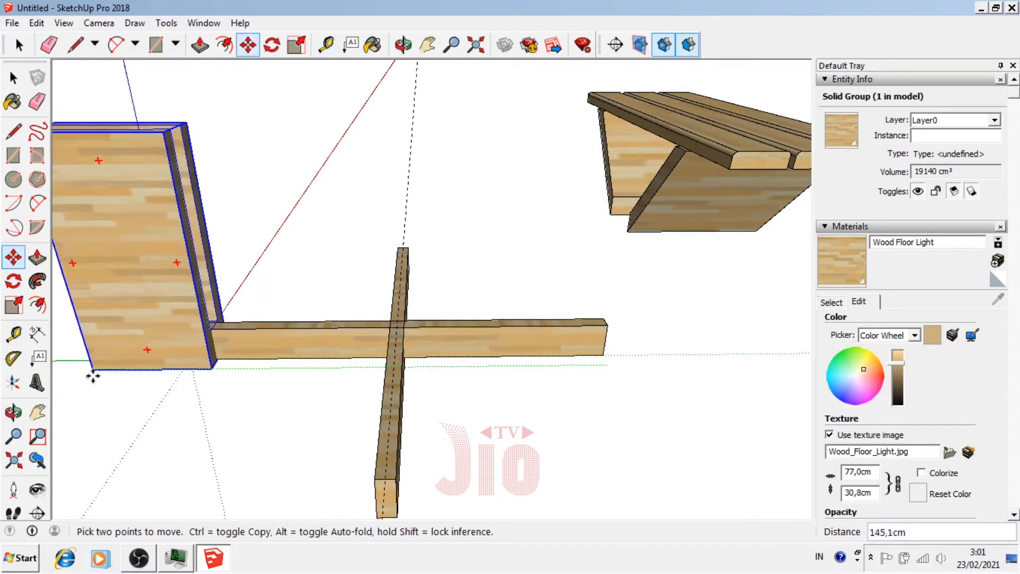
{"action": "key", "text": "ctrl"}
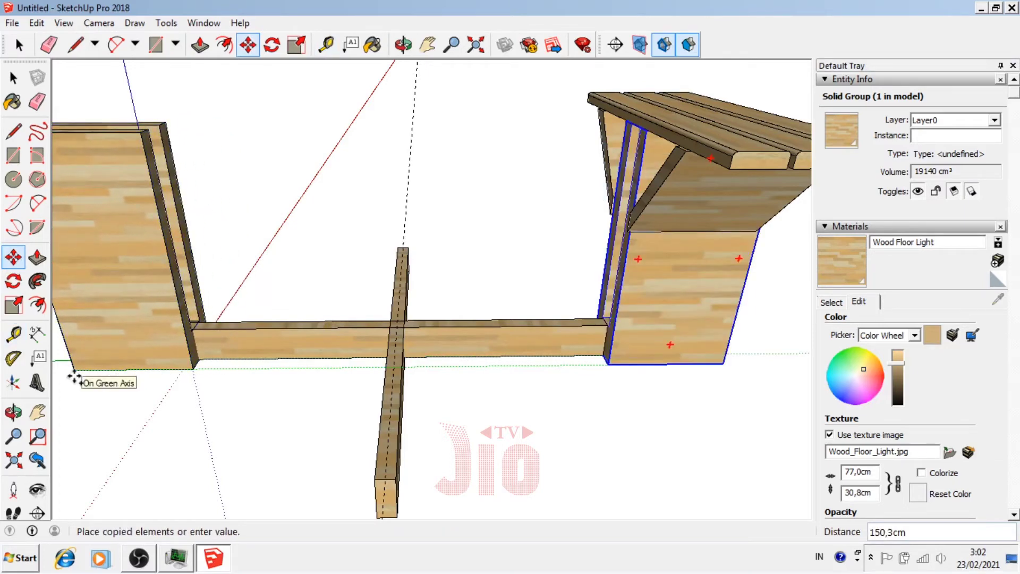
{"action": "type", "text": "5"}
{"action": "key", "text": "Return"}
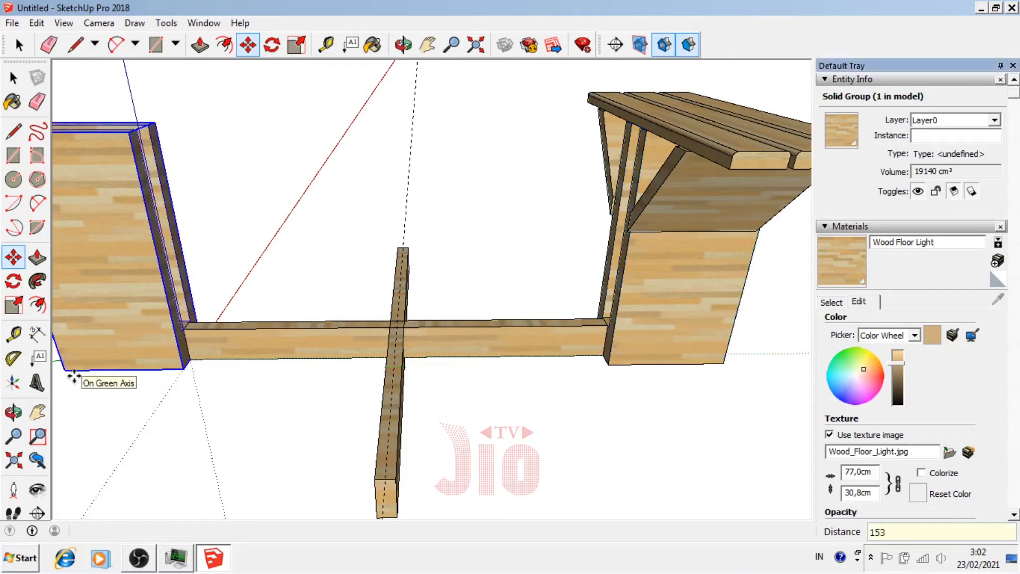
- Delete the stray copied side panel and return to Select
{"action": "scroll", "coordinate": [372, 373], "scroll_direction": "down", "scroll_amount": 3}
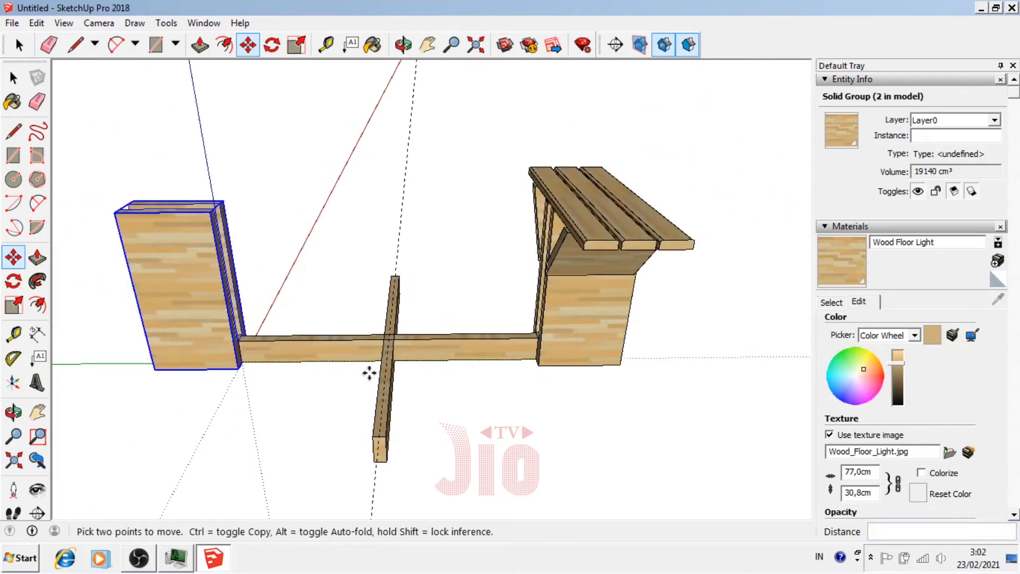
{"action": "key", "text": "Delete"}
{"action": "key", "text": "space"}
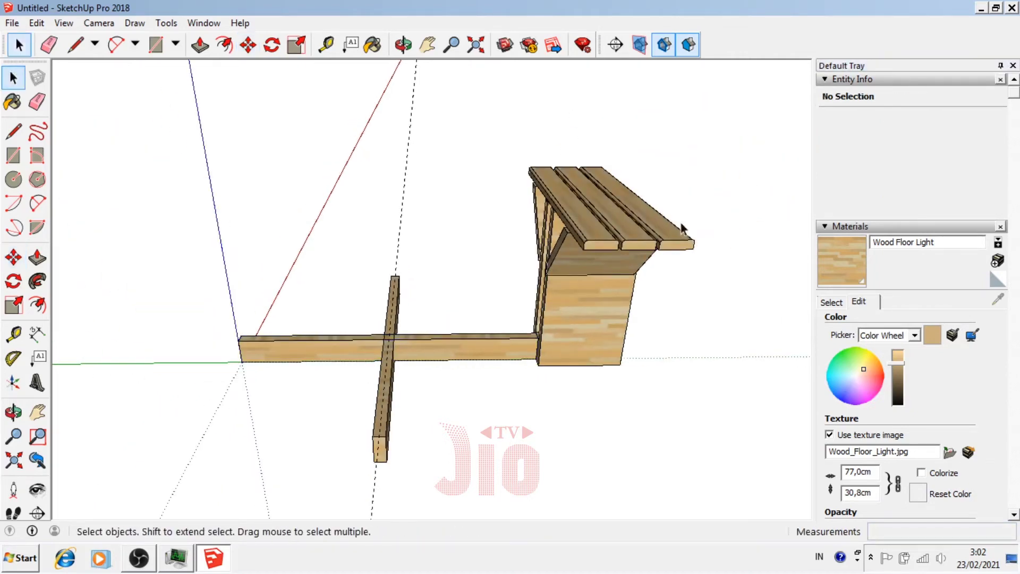
- Box-select the six bench pieces and combine them into one group
{"action": "left_click_drag", "start_coordinate": [500, 141], "coordinate": [694, 433]}
{"action": "right_click", "coordinate": [598, 319]}
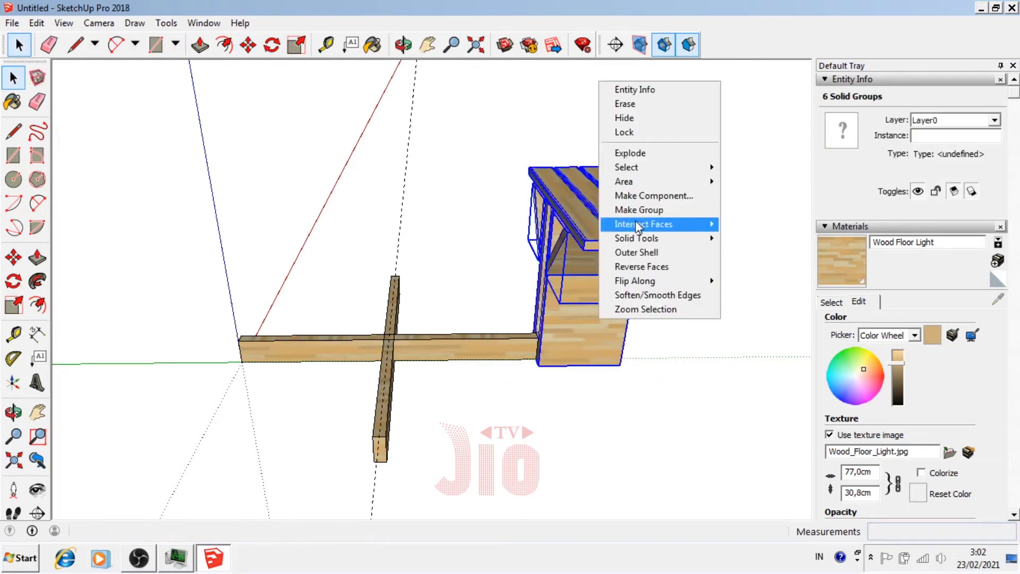
{"action": "left_click", "coordinate": [638, 220]}
{"action": "key", "text": "ctrl+g"}
- Ctrl-copy the bench group 153 cm along the frame to its opposite end
{"action": "key", "text": "m"}
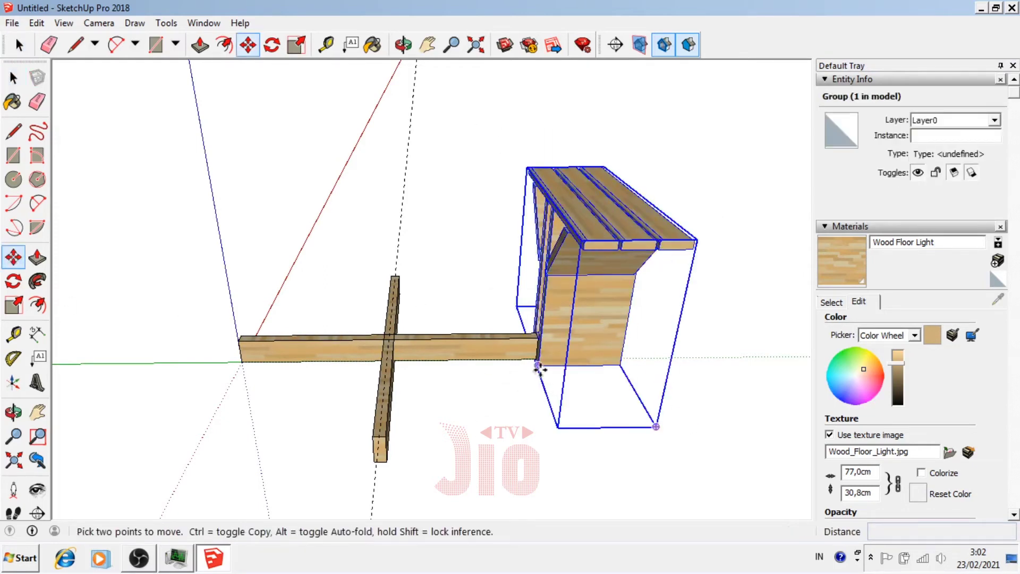
{"action": "scroll", "coordinate": [538, 368], "scroll_direction": "up", "scroll_amount": 2}
{"action": "left_click", "coordinate": [585, 365]}
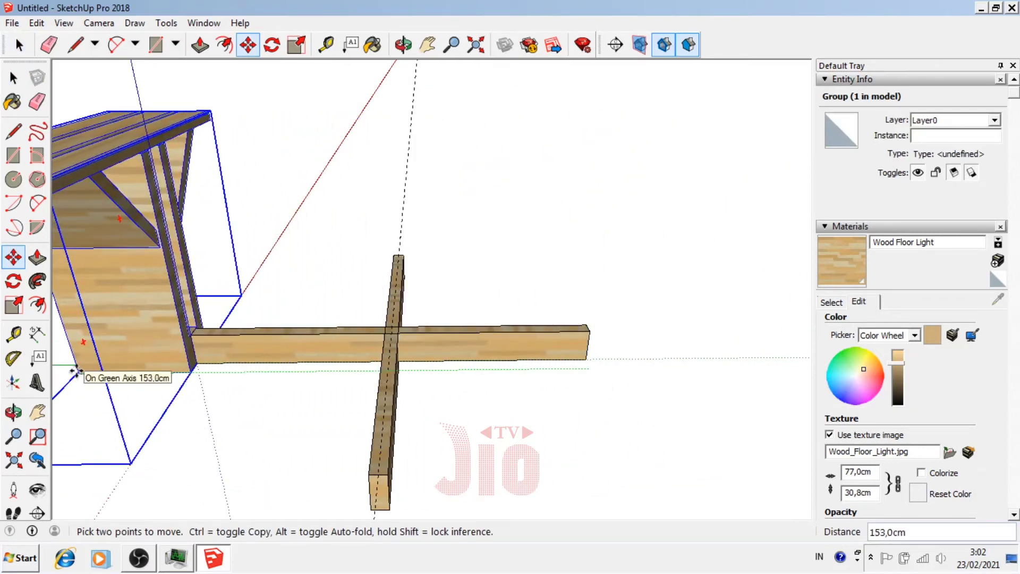
{"action": "key", "text": "ctrl"}
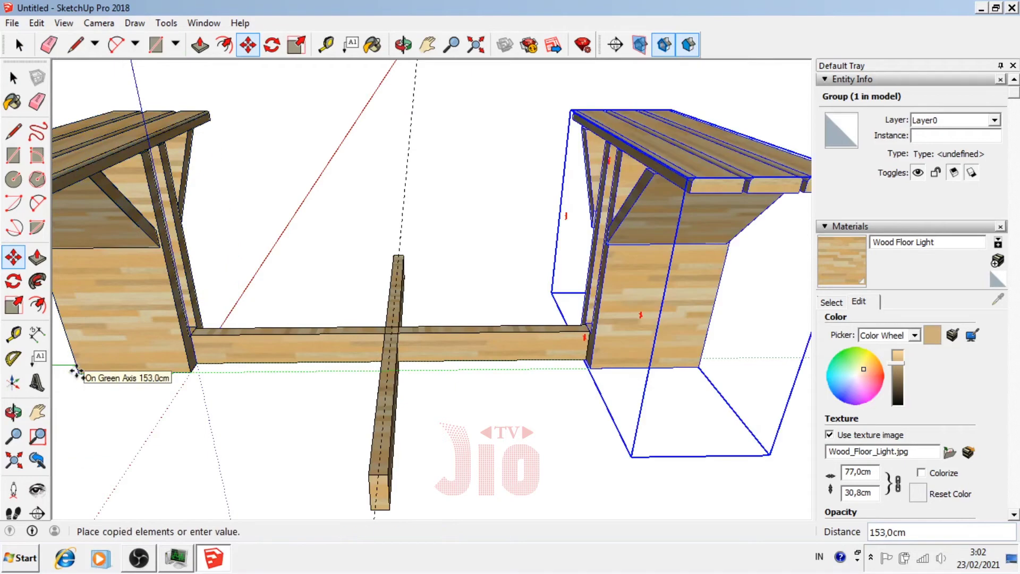
{"action": "type", "text": "153"}
{"action": "key", "text": "Return"}
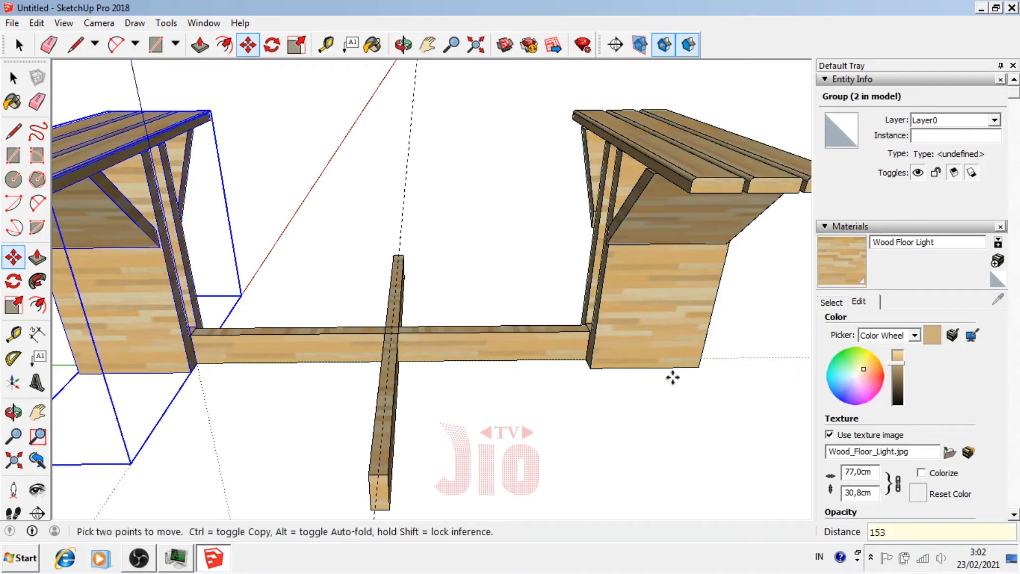
{"action": "middle_click_drag", "start_coordinate": [672, 375], "coordinate": [614, 409]}
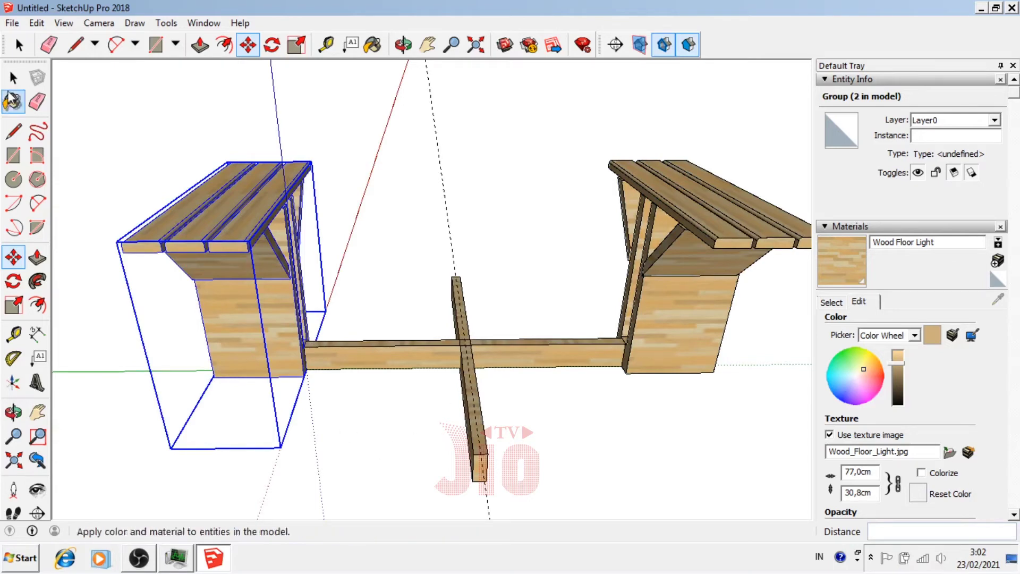
{"action": "left_click", "coordinate": [13, 78]}
- Select both benches and place a Tape Measure guide line along the beam
{"action": "left_click", "coordinate": [659, 311], "text": "shift"}
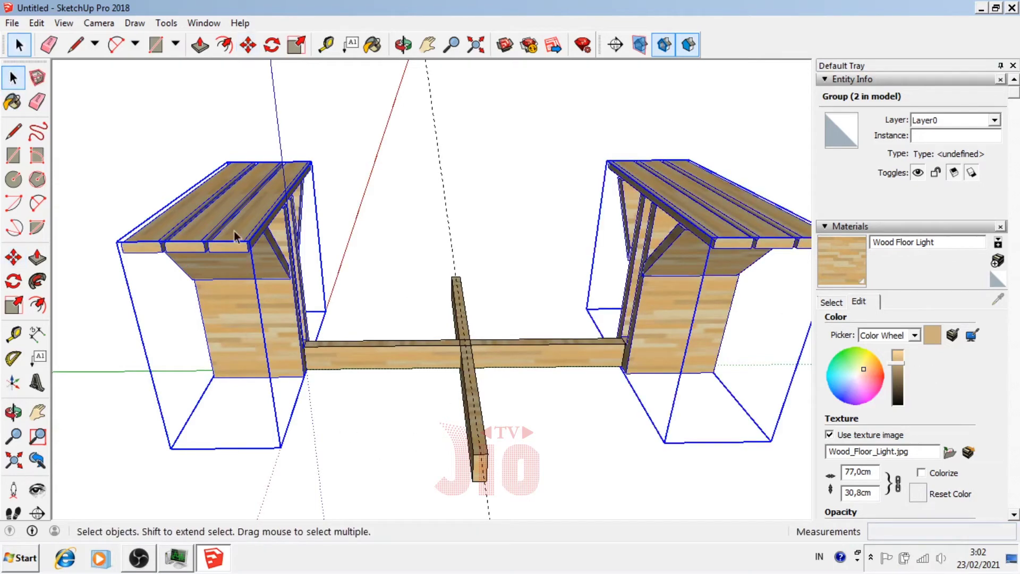
{"action": "scroll", "coordinate": [482, 335], "scroll_direction": "up", "scroll_amount": 3}
{"action": "scroll", "coordinate": [471, 341], "scroll_direction": "up", "scroll_amount": 3}
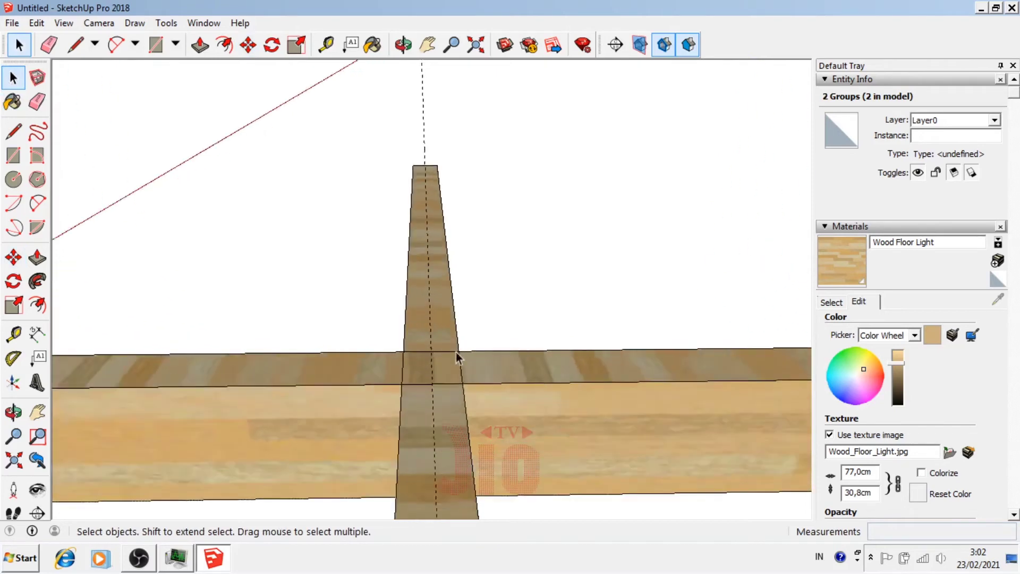
{"action": "scroll", "coordinate": [456, 352], "scroll_direction": "up", "scroll_amount": 2}
{"action": "key", "text": "t"}
{"action": "left_click", "coordinate": [415, 390]}
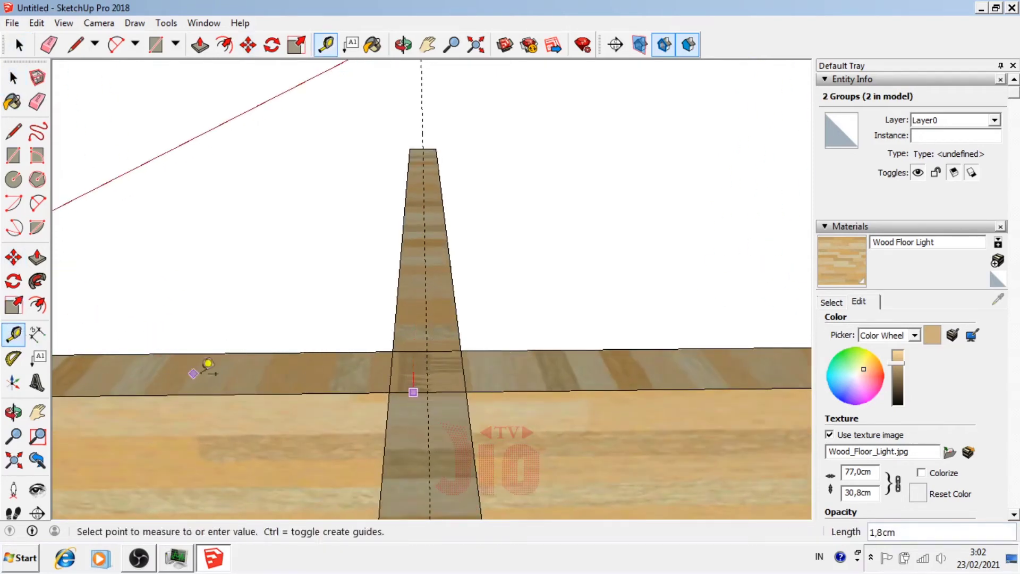
{"action": "left_click", "coordinate": [13, 334]}
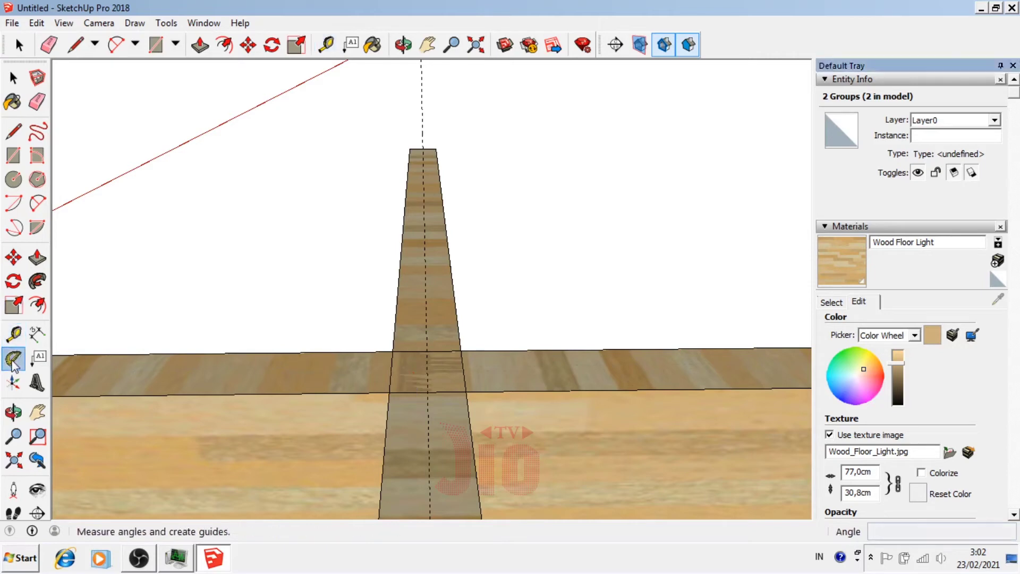
{"action": "left_click", "coordinate": [266, 394]}
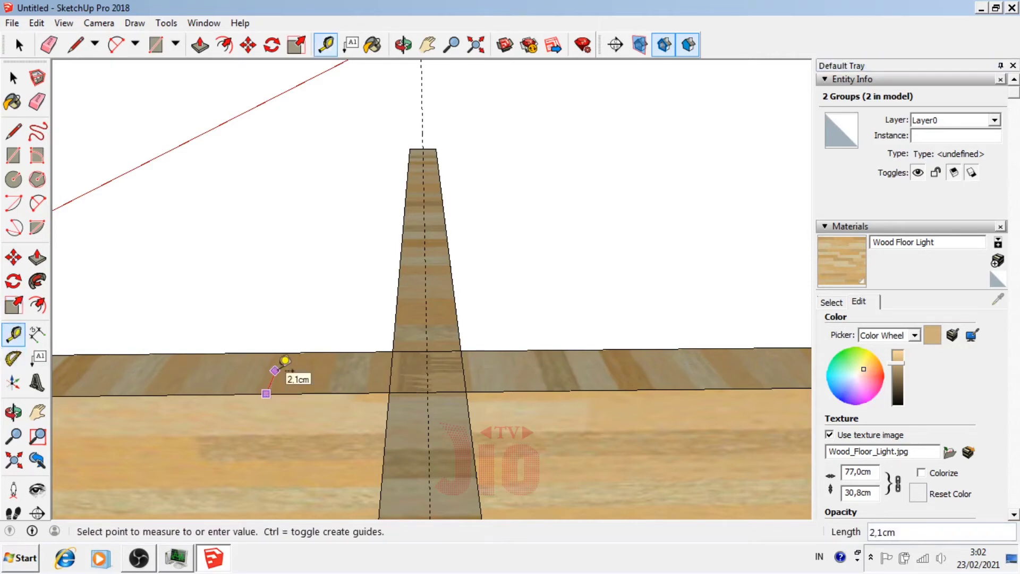
{"action": "middle_click_drag", "start_coordinate": [285, 360], "coordinate": [310, 376]}
{"action": "type", "text": "2"}
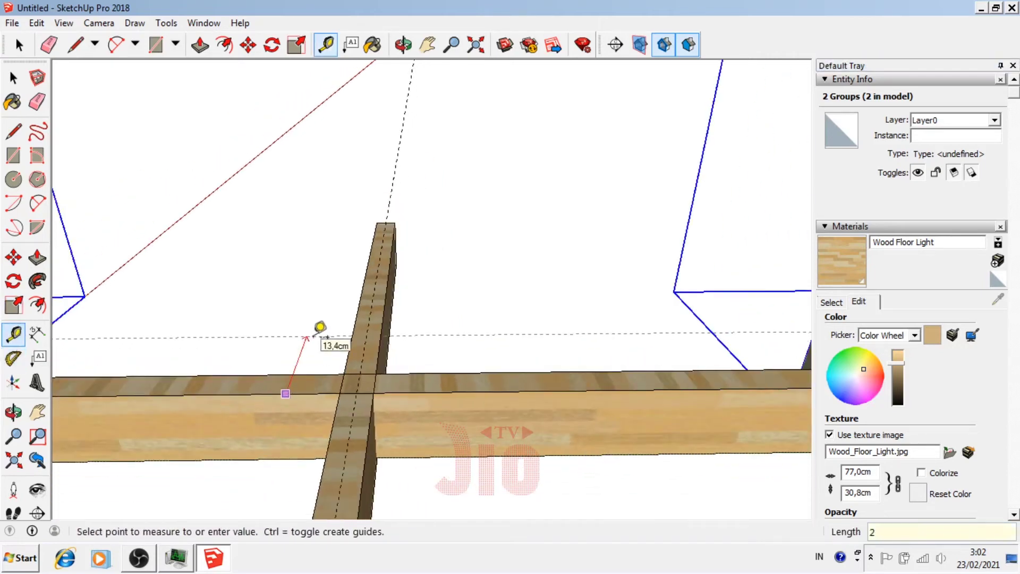
{"action": "key", "text": "Return"}
{"action": "scroll", "coordinate": [366, 375], "scroll_direction": "up", "scroll_amount": 3}
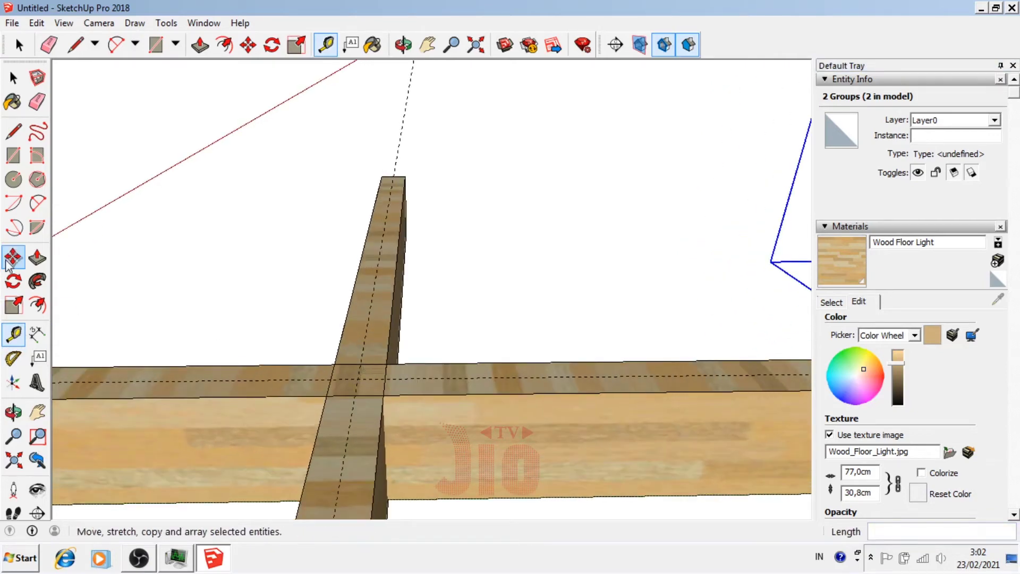
- Rotate-copy both benches 90° about the frame crossing onto the other beam's arms
{"action": "left_click", "coordinate": [14, 281]}
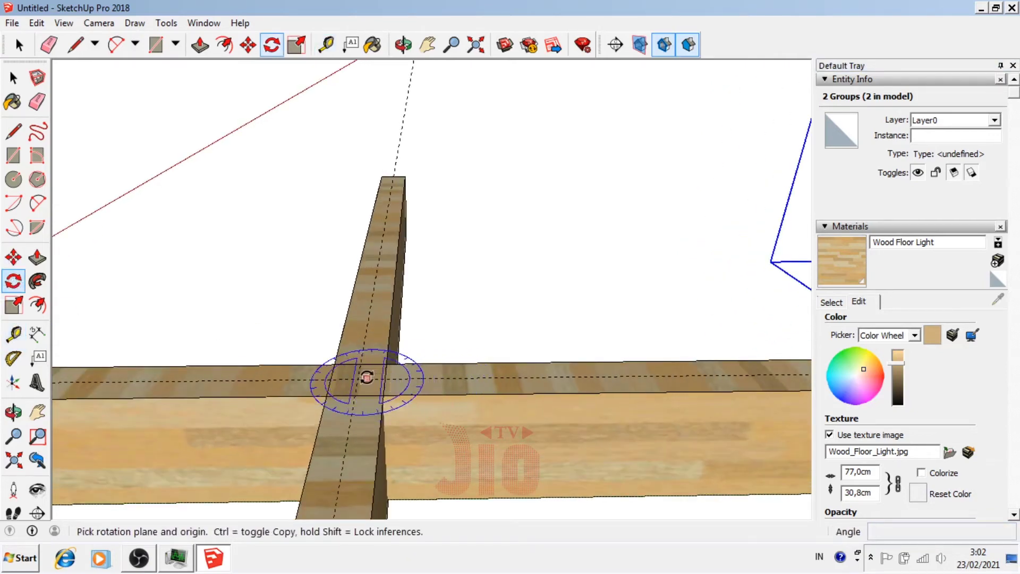
{"action": "left_click_drag", "start_coordinate": [358, 378], "coordinate": [397, 377]}
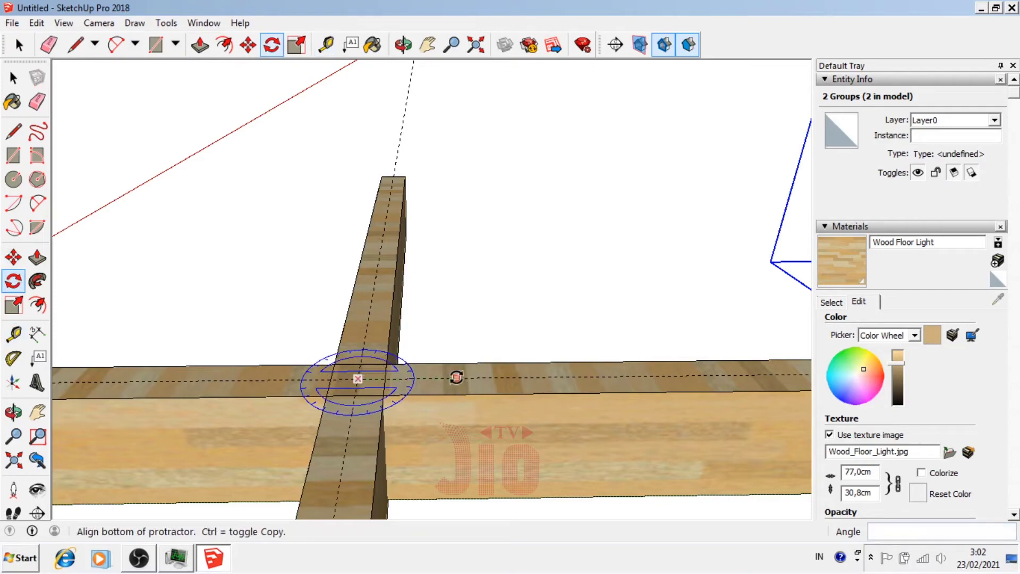
{"action": "left_click", "coordinate": [457, 376]}
{"action": "middle_click_drag", "start_coordinate": [457, 377], "coordinate": [448, 393]}
{"action": "scroll", "coordinate": [448, 392], "scroll_direction": "down", "scroll_amount": 3}
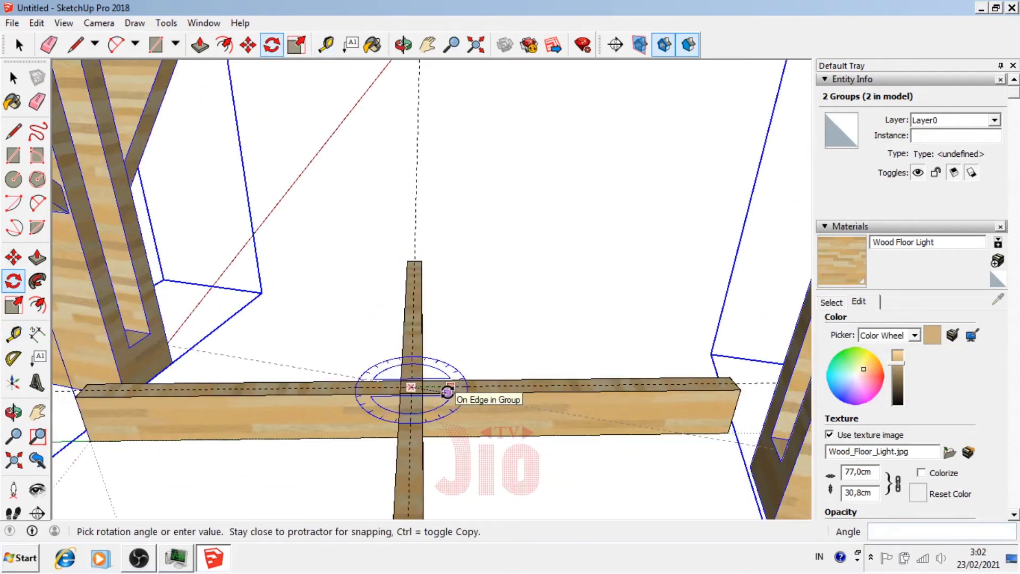
{"action": "scroll", "coordinate": [425, 396], "scroll_direction": "down", "scroll_amount": 2}
{"action": "scroll", "coordinate": [430, 396], "scroll_direction": "down", "scroll_amount": 2}
{"action": "scroll", "coordinate": [440, 396], "scroll_direction": "down", "scroll_amount": 1}
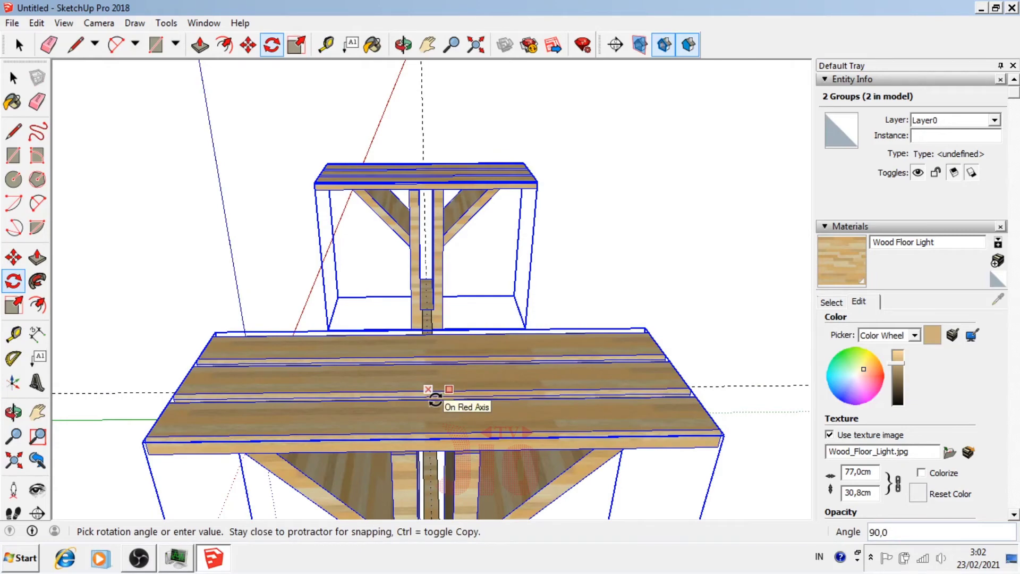
{"action": "left_click", "coordinate": [435, 399]}
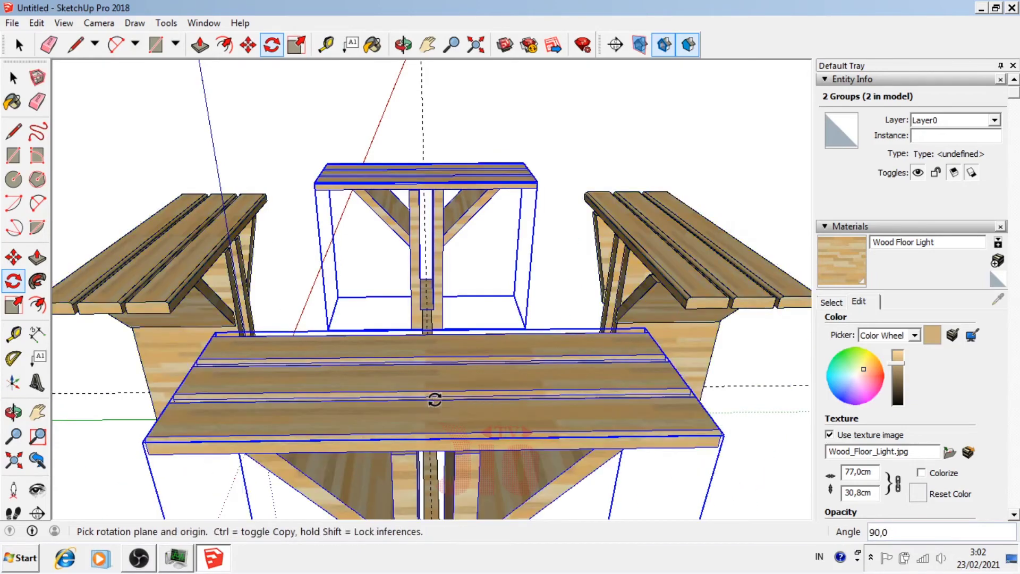
{"action": "left_click", "coordinate": [13, 411]}
{"action": "mouse_move", "coordinate": [432, 396]}
{"action": "left_mouse_down"}
{"action": "mouse_move", "coordinate": [581, 233]}
{"action": "mouse_move", "coordinate": [398, 343]}
{"action": "mouse_move", "coordinate": [505, 366]}
{"action": "mouse_move", "coordinate": [370, 347]}
{"action": "mouse_move", "coordinate": [405, 191]}
{"action": "mouse_move", "coordinate": [250, 296]}
{"action": "mouse_move", "coordinate": [629, 272]}
{"action": "mouse_move", "coordinate": [519, 292]}
{"action": "mouse_move", "coordinate": [414, 249]}
{"action": "mouse_move", "coordinate": [296, 312]}
{"action": "mouse_move", "coordinate": [452, 290]}
{"action": "mouse_move", "coordinate": [446, 318]}
{"action": "mouse_move", "coordinate": [460, 330]}
{"action": "mouse_move", "coordinate": [452, 346]}
{"action": "mouse_move", "coordinate": [344, 380]}
{"action": "left_mouse_up"}
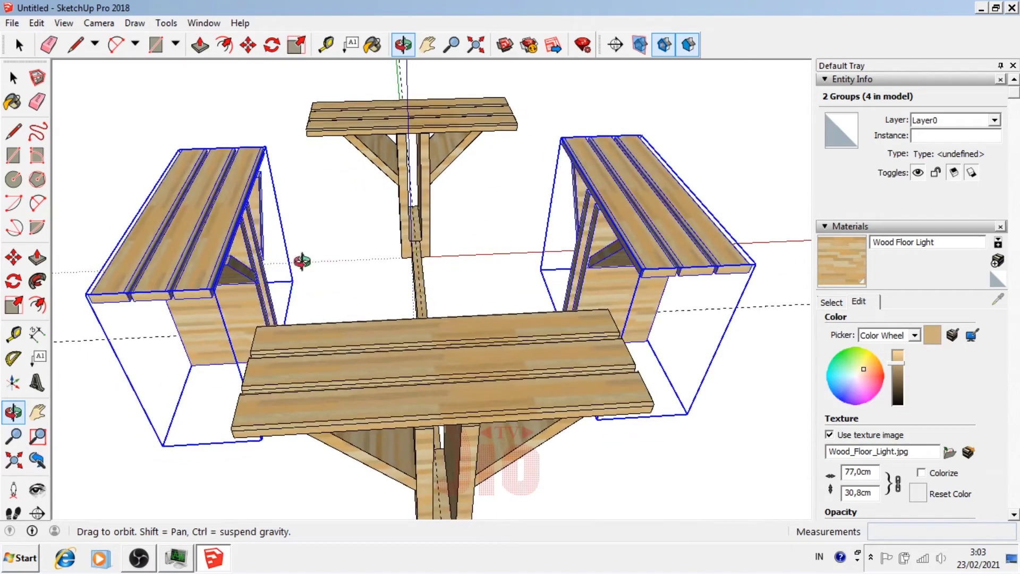
{"action": "mouse_move", "coordinate": [302, 261]}
{"action": "left_mouse_down"}
{"action": "mouse_move", "coordinate": [513, 303]}
{"action": "mouse_move", "coordinate": [369, 330]}
{"action": "left_mouse_up"}
{"action": "left_click", "coordinate": [13, 78]}
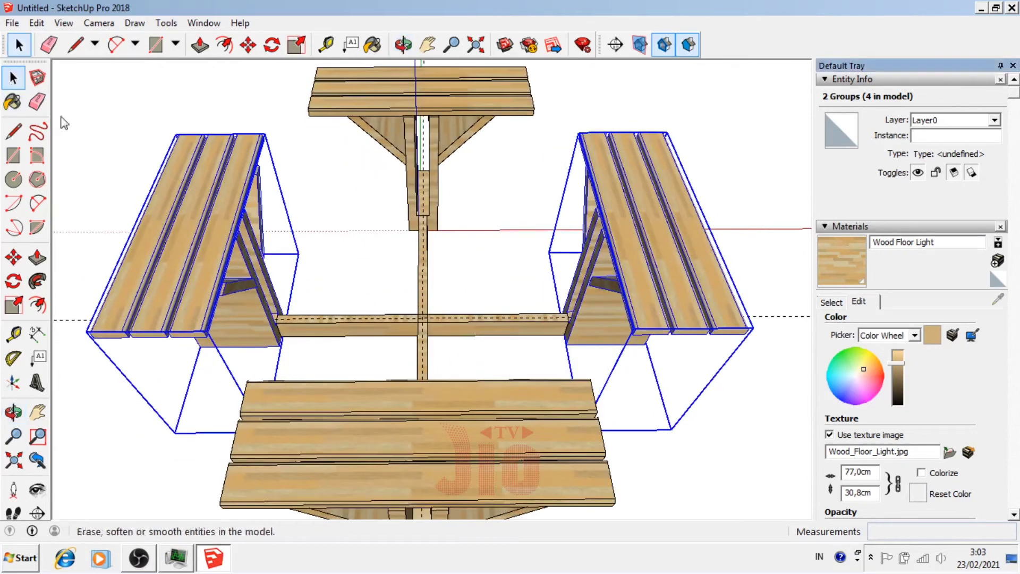
{"action": "scroll", "coordinate": [427, 292], "scroll_direction": "up", "scroll_amount": 1}
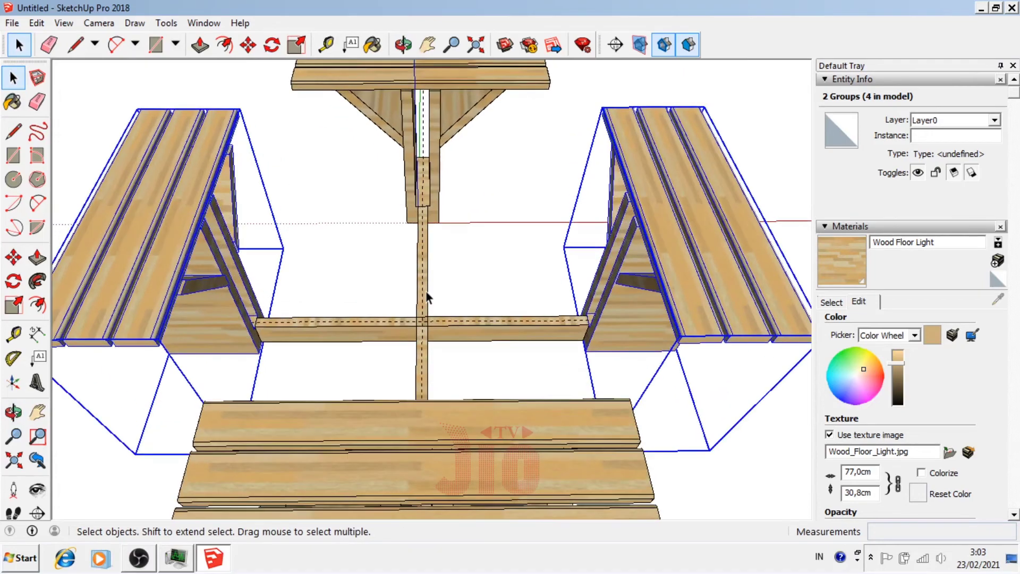
{"action": "scroll", "coordinate": [427, 292], "scroll_direction": "up", "scroll_amount": 1}
{"action": "scroll", "coordinate": [426, 298], "scroll_direction": "up", "scroll_amount": 2}
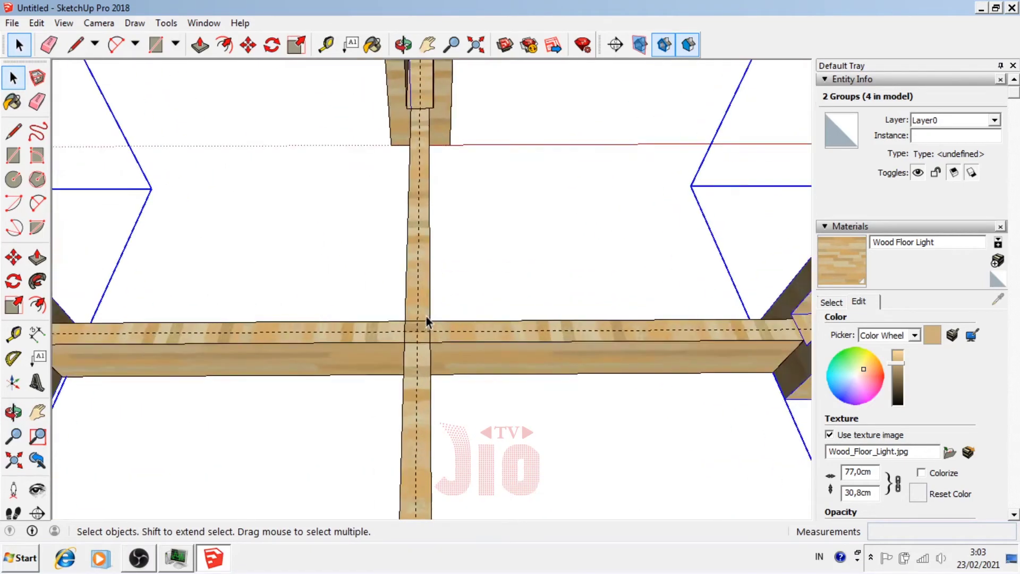
{"action": "scroll", "coordinate": [426, 317], "scroll_direction": "up", "scroll_amount": 1}
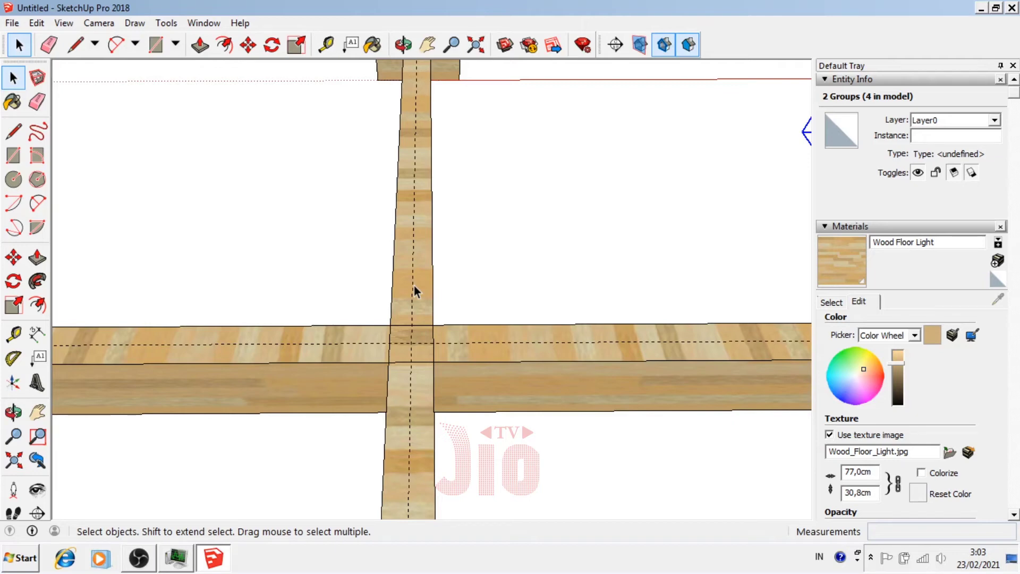
- Place guides 7 cm either side of the vertical board's centre line
{"action": "left_click", "coordinate": [424, 349]}
{"action": "left_click", "coordinate": [13, 334]}
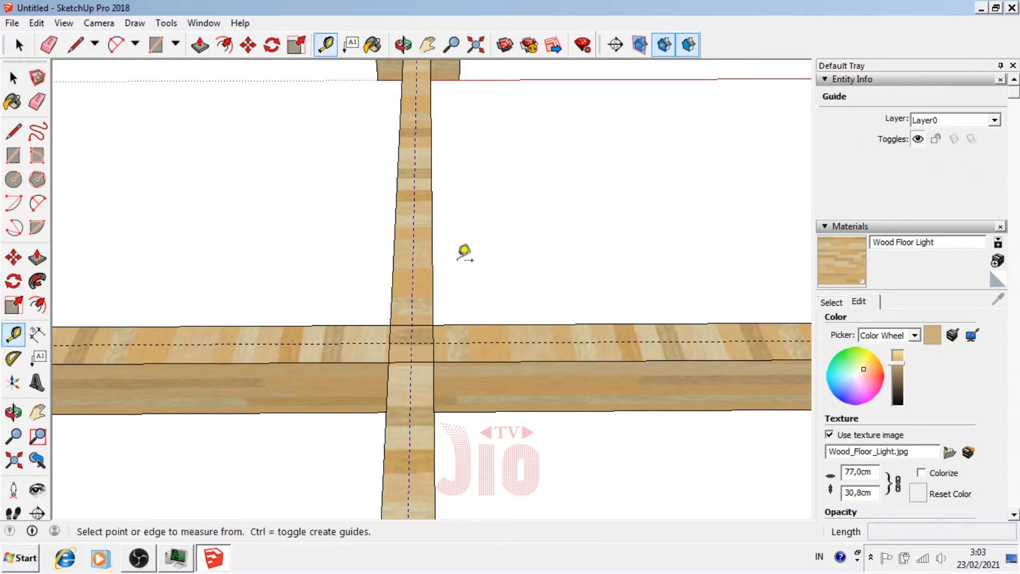
{"action": "left_click", "coordinate": [413, 271]}
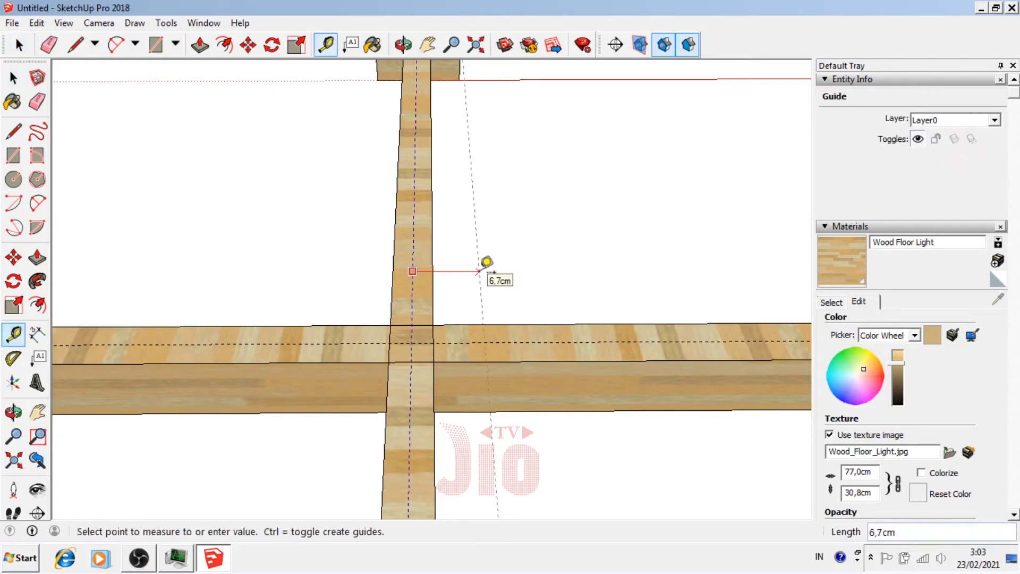
{"action": "type", "text": "7"}
{"action": "key", "text": "Return"}
{"action": "left_click", "coordinate": [412, 272]}
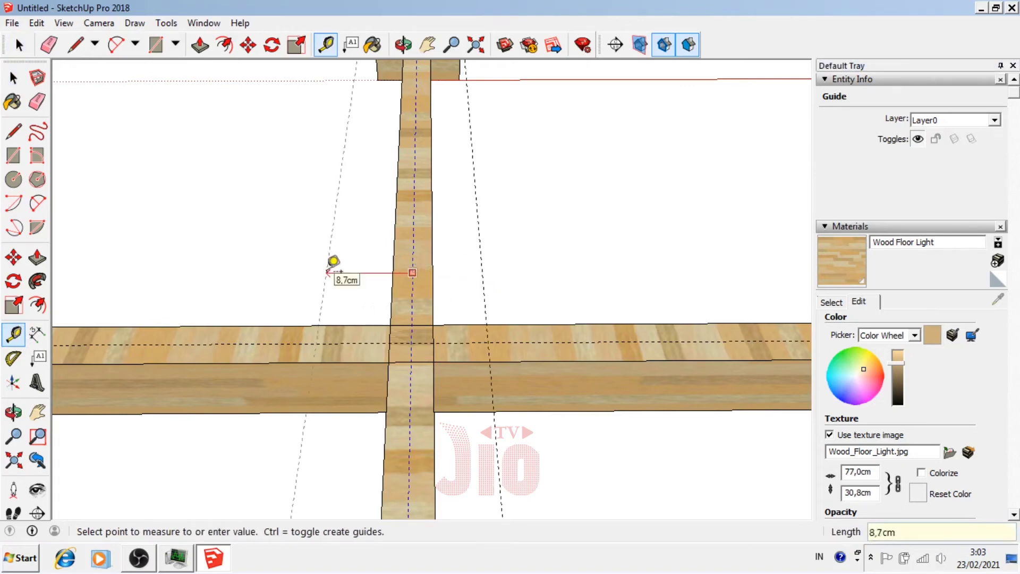
{"action": "key", "text": "Return"}
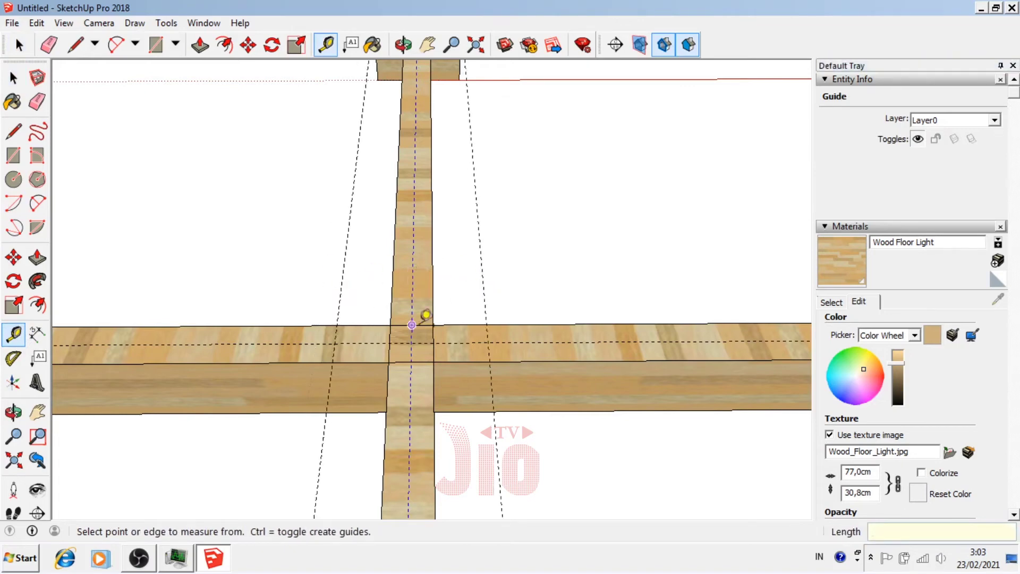
- Place guides 7 cm above and below the horizontal board's centre line
{"action": "left_click", "coordinate": [454, 343]}
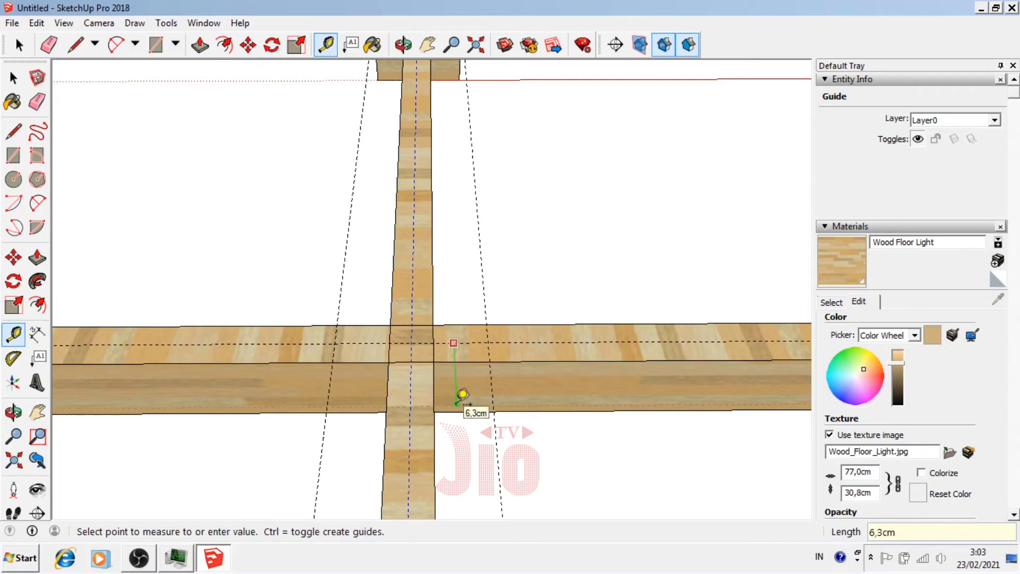
{"action": "key", "text": "Return"}
{"action": "left_click", "coordinate": [452, 343]}
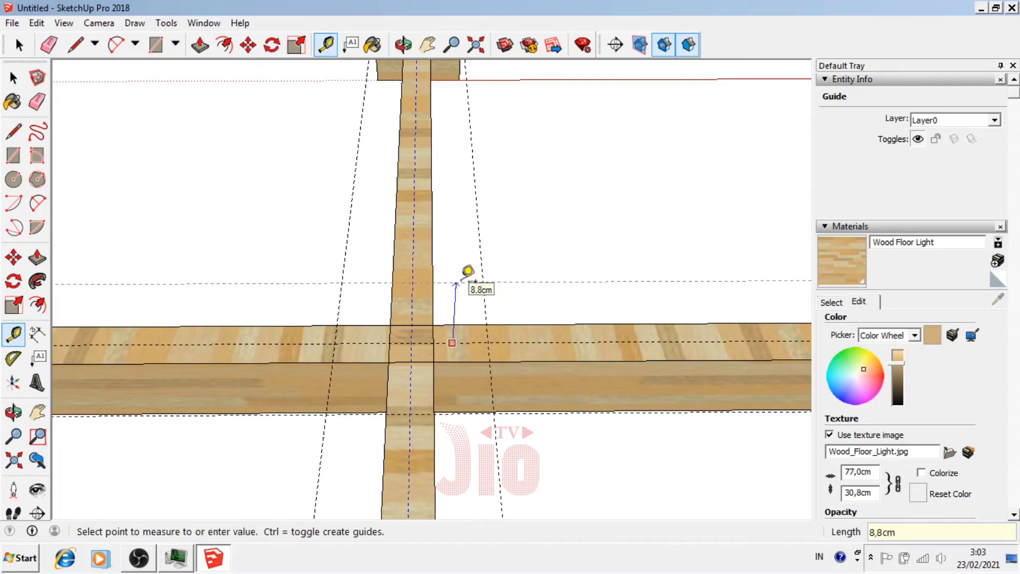
{"action": "key", "text": "Return"}
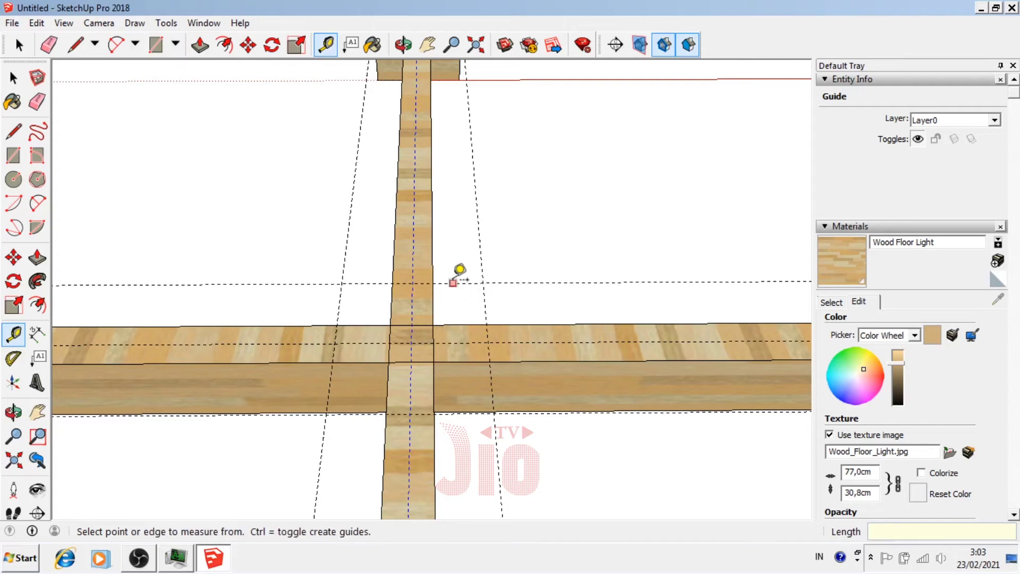
{"action": "left_click", "coordinate": [14, 412]}
{"action": "left_click_drag", "start_coordinate": [255, 372], "coordinate": [267, 404]}
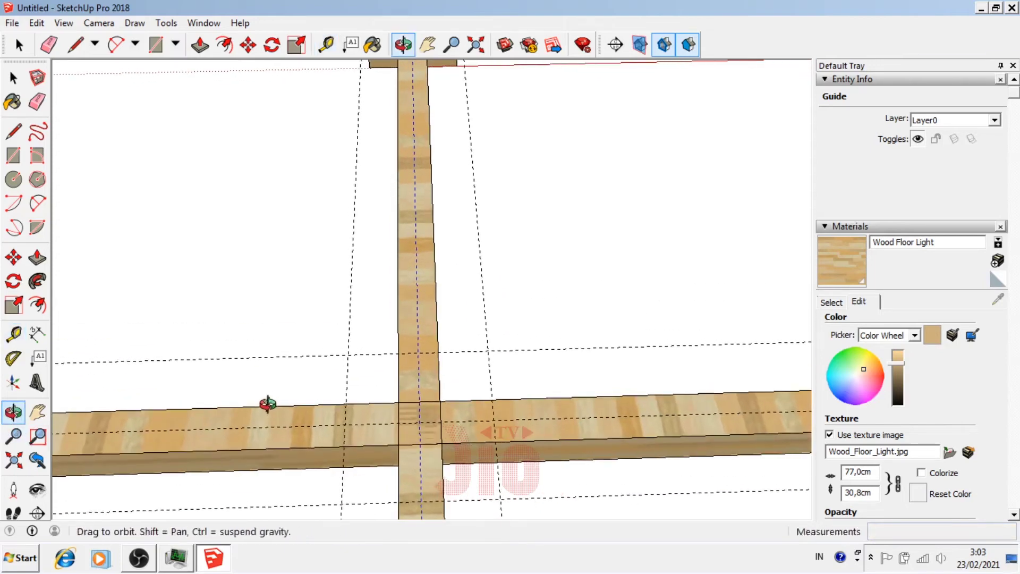
{"action": "left_click", "coordinate": [14, 131]}
- Draw a 14 × 14 cm square between the guides over the board crossing
{"action": "scroll", "coordinate": [303, 334], "scroll_direction": "down", "scroll_amount": 1}
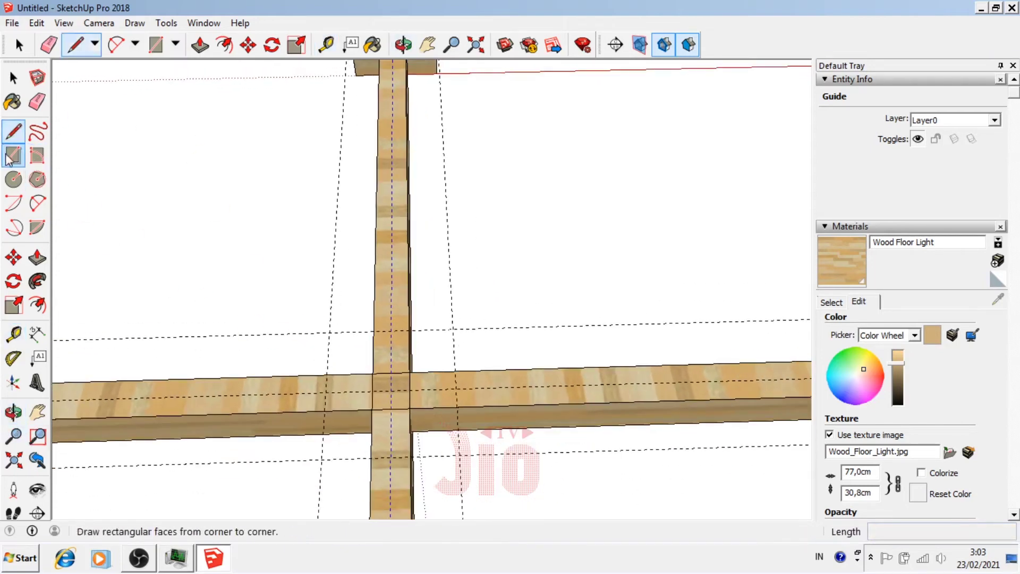
{"action": "left_click", "coordinate": [13, 155]}
{"action": "left_click", "coordinate": [329, 333]}
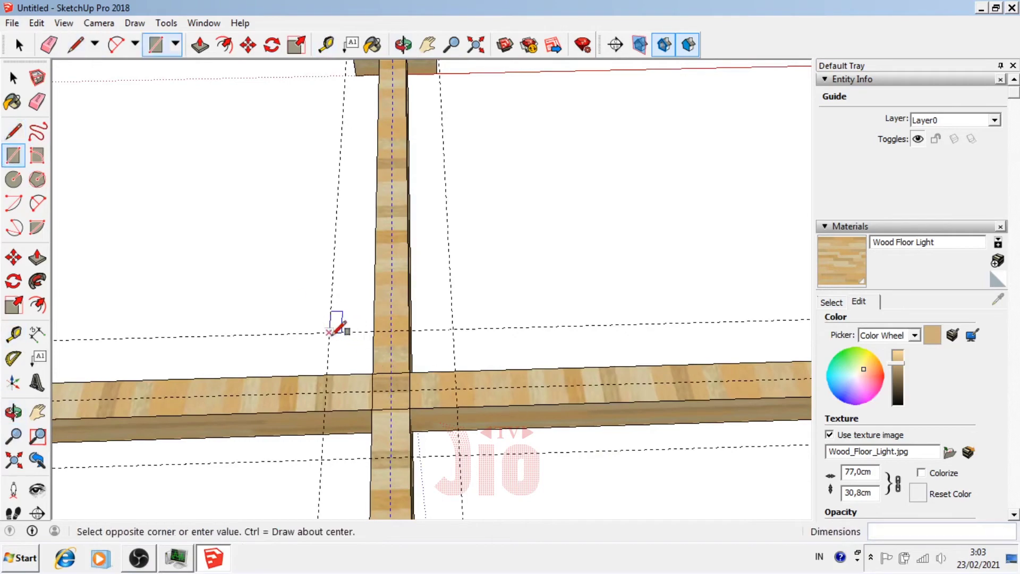
{"action": "left_click", "coordinate": [458, 455]}
{"action": "left_click", "coordinate": [13, 411]}
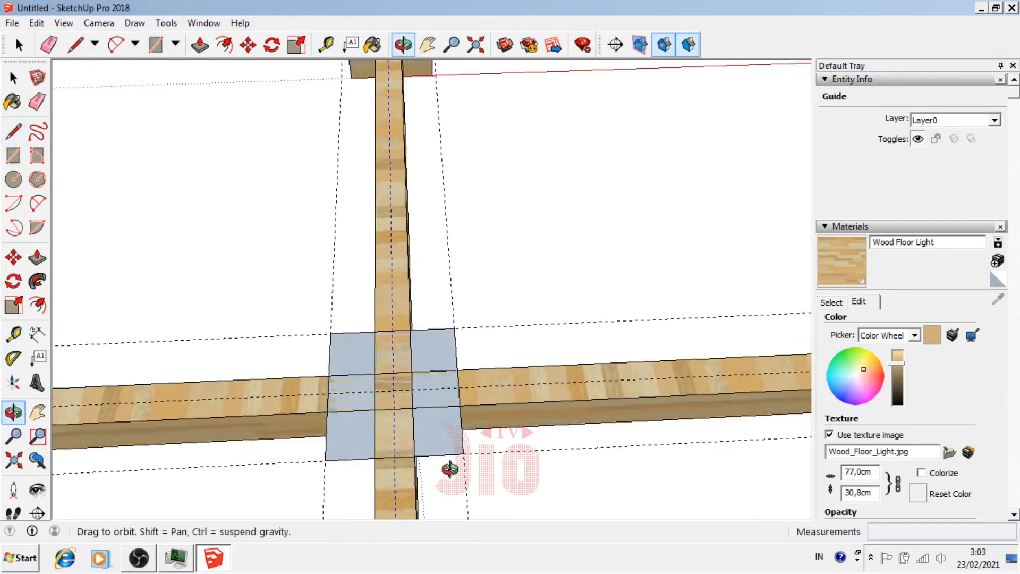
{"action": "mouse_move", "coordinate": [447, 469]}
{"action": "left_mouse_down"}
{"action": "mouse_move", "coordinate": [526, 237]}
{"action": "mouse_move", "coordinate": [458, 290]}
{"action": "mouse_move", "coordinate": [478, 216]}
{"action": "mouse_move", "coordinate": [526, 367]}
{"action": "mouse_move", "coordinate": [569, 451]}
{"action": "left_mouse_up"}
- Extrude the square down to the floor, then pull the post up to 85 cm
{"action": "key", "text": "p"}
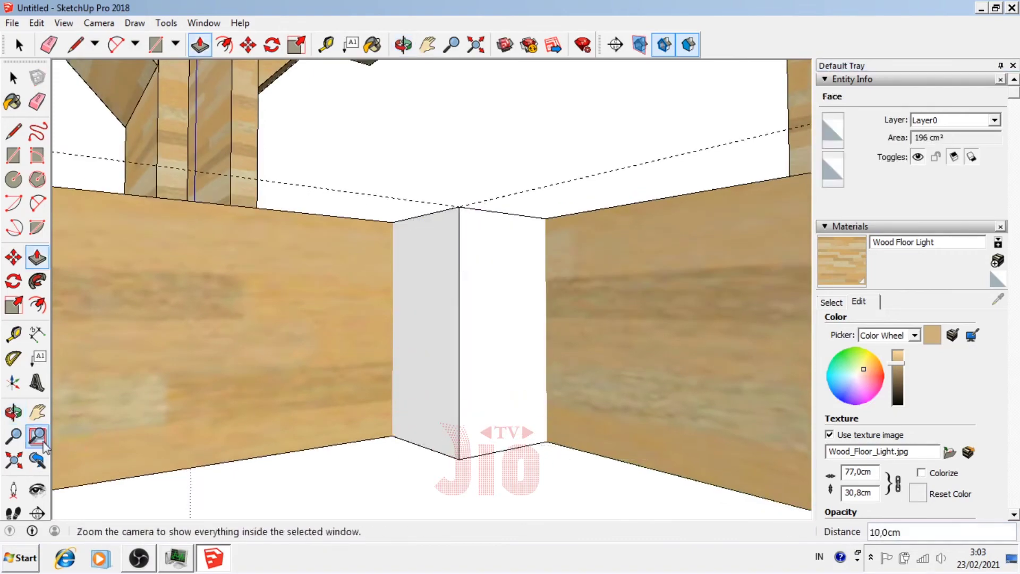
{"action": "left_click", "coordinate": [14, 412]}
{"action": "left_click_drag", "start_coordinate": [599, 279], "coordinate": [488, 409]}
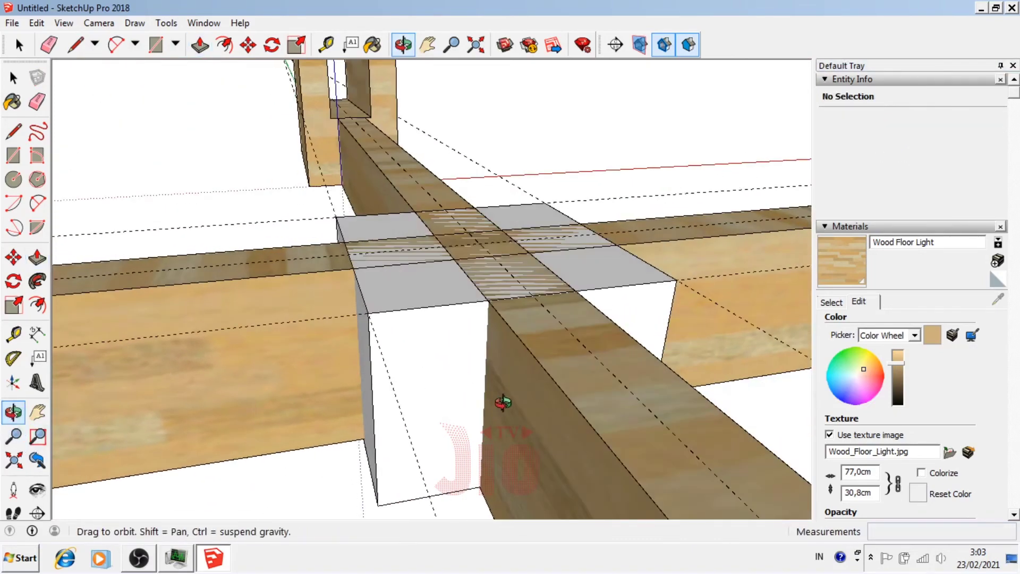
{"action": "key", "text": "p"}
{"action": "left_click_drag", "start_coordinate": [433, 306], "coordinate": [433, 272]}
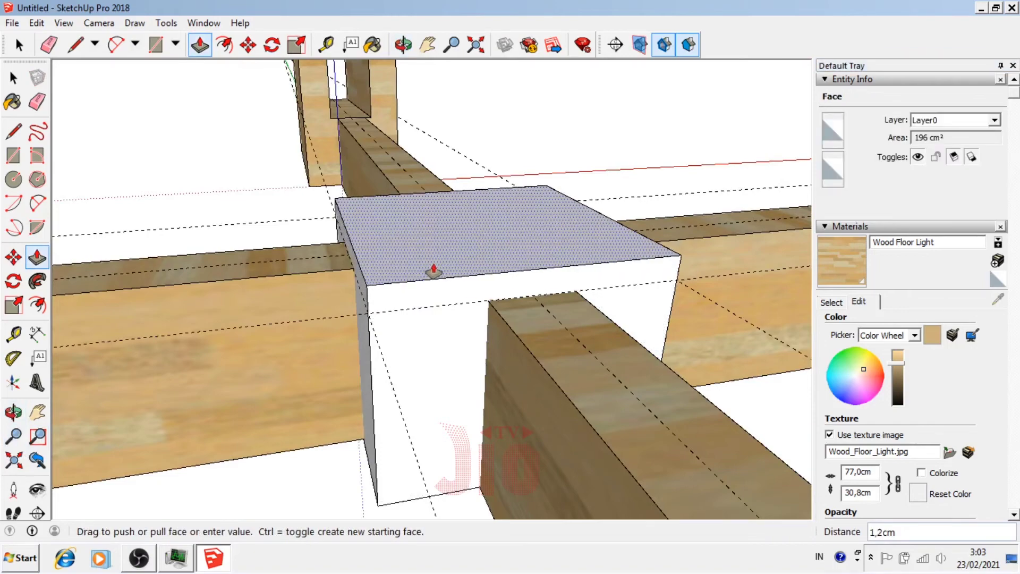
{"action": "key", "text": "Return"}
- Zoom out and orbit to view the post among the four benches
{"action": "scroll", "coordinate": [448, 391], "scroll_direction": "up", "scroll_amount": 5}
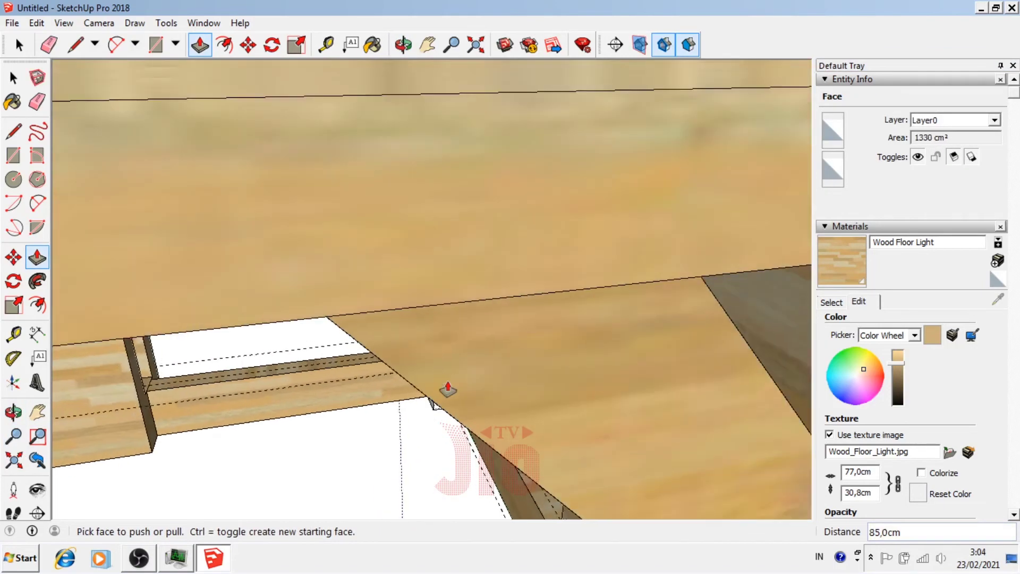
{"action": "scroll", "coordinate": [448, 388], "scroll_direction": "down", "scroll_amount": 5}
{"action": "scroll", "coordinate": [448, 388], "scroll_direction": "down", "scroll_amount": 3}
{"action": "key", "text": "o"}
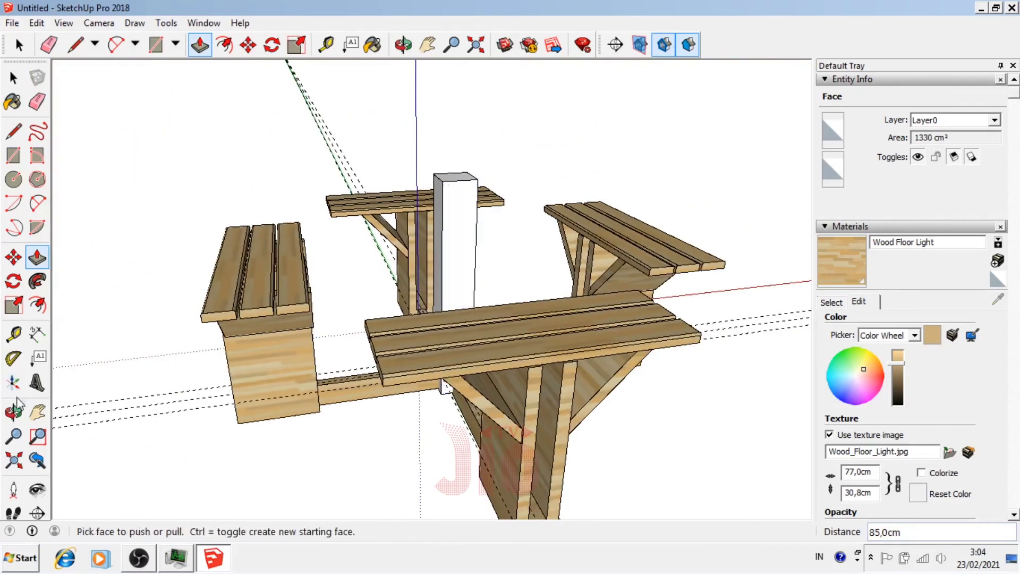
{"action": "mouse_move", "coordinate": [298, 304]}
{"action": "left_mouse_down"}
{"action": "mouse_move", "coordinate": [446, 232]}
{"action": "mouse_move", "coordinate": [524, 221]}
{"action": "mouse_move", "coordinate": [462, 353]}
{"action": "mouse_move", "coordinate": [467, 177]}
{"action": "left_mouse_up"}
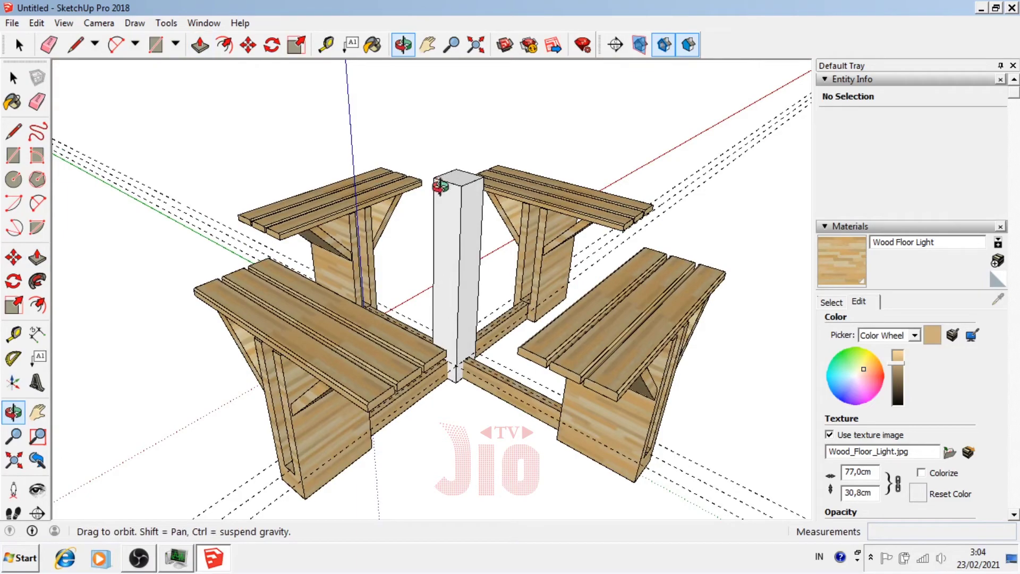
{"action": "scroll", "coordinate": [443, 185], "scroll_direction": "up", "scroll_amount": 3}
{"action": "mouse_move", "coordinate": [428, 177]}
{"action": "left_mouse_down"}
{"action": "mouse_move", "coordinate": [565, 154]}
{"action": "mouse_move", "coordinate": [515, 241]}
{"action": "mouse_move", "coordinate": [598, 132]}
{"action": "mouse_move", "coordinate": [492, 258]}
{"action": "mouse_move", "coordinate": [257, 242]}
{"action": "left_mouse_up"}
{"action": "left_click", "coordinate": [14, 78]}
- Paint the post with Wood Floor Light and make it a single group
{"action": "triple_click", "coordinate": [489, 281]}
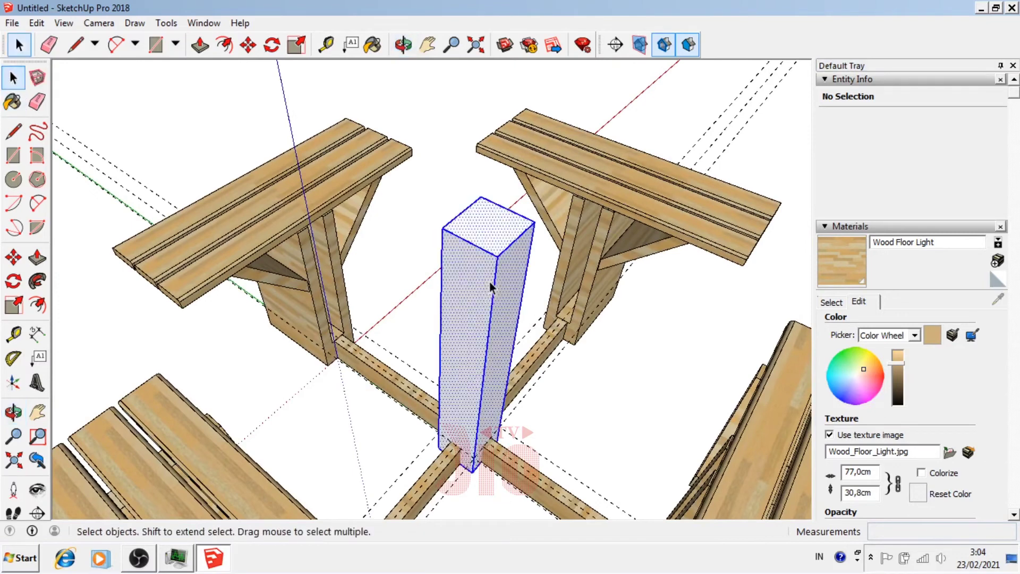
{"action": "left_click", "coordinate": [864, 285]}
{"action": "left_click", "coordinate": [494, 278]}
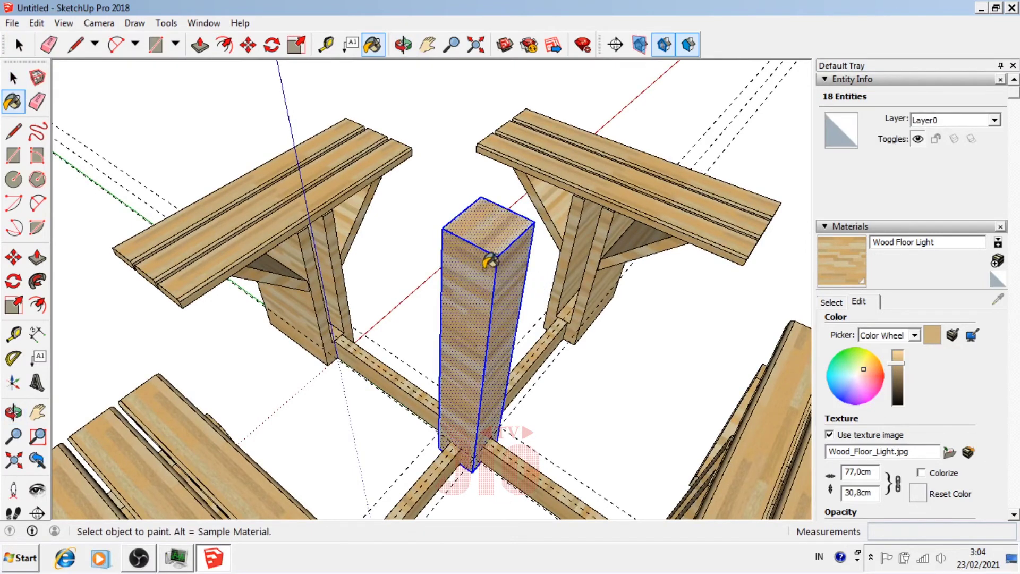
{"action": "right_click", "coordinate": [485, 271]}
{"action": "left_click", "coordinate": [524, 383]}
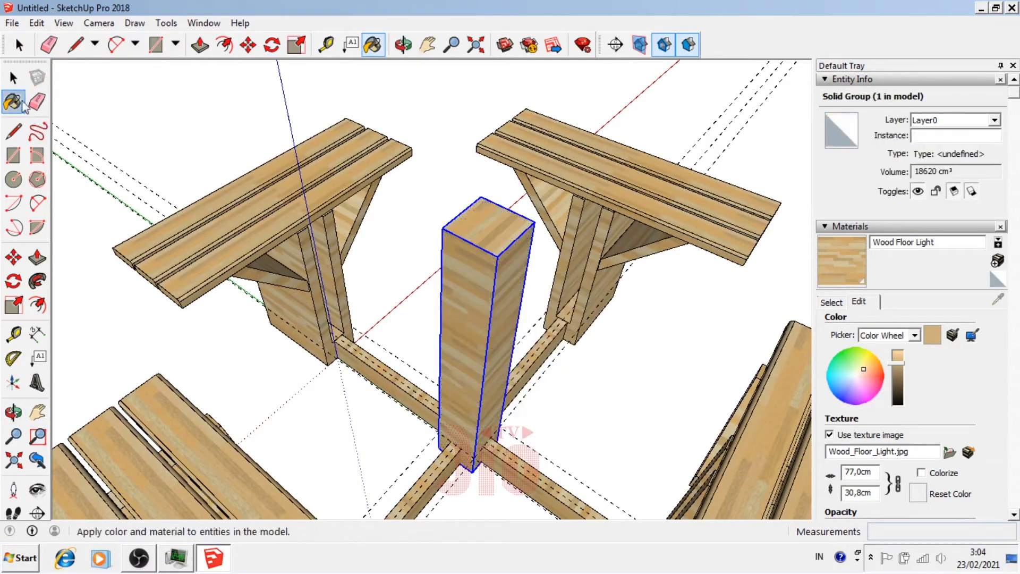
- Deselect, then orbit and zoom to a near-front view of the table
{"action": "left_click", "coordinate": [13, 77]}
{"action": "left_click", "coordinate": [137, 137]}
{"action": "left_click", "coordinate": [467, 318]}
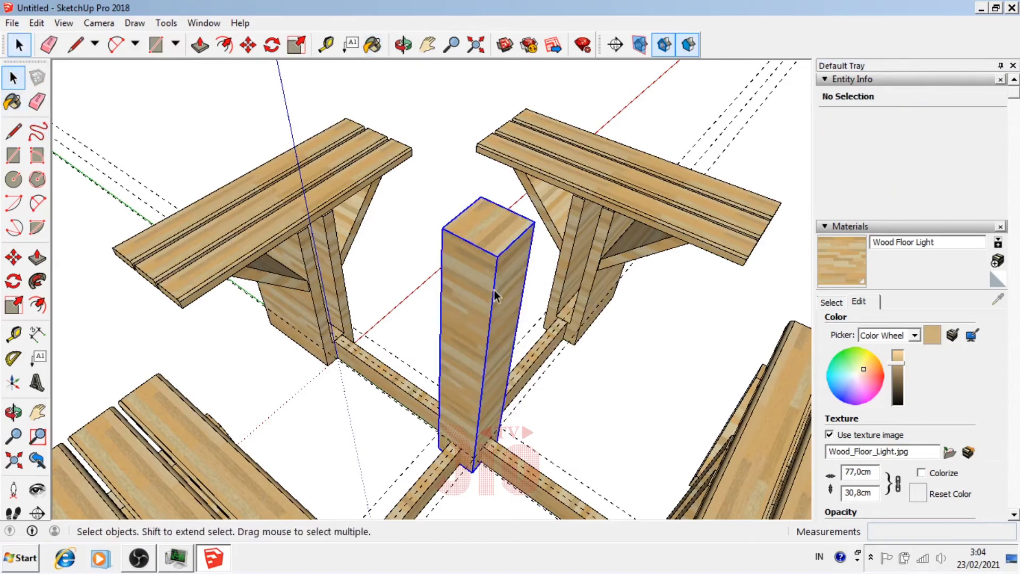
{"action": "left_click", "coordinate": [14, 412]}
{"action": "mouse_move", "coordinate": [340, 347]}
{"action": "left_mouse_down"}
{"action": "mouse_move", "coordinate": [319, 392]}
{"action": "mouse_move", "coordinate": [262, 412]}
{"action": "mouse_move", "coordinate": [604, 276]}
{"action": "left_mouse_up"}
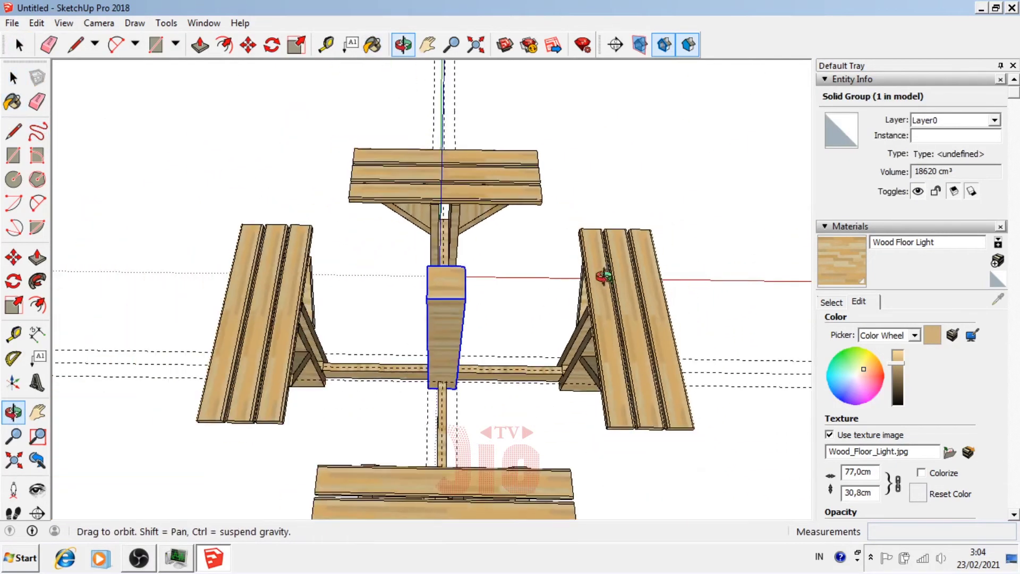
{"action": "scroll", "coordinate": [487, 292], "scroll_direction": "up", "scroll_amount": 3}
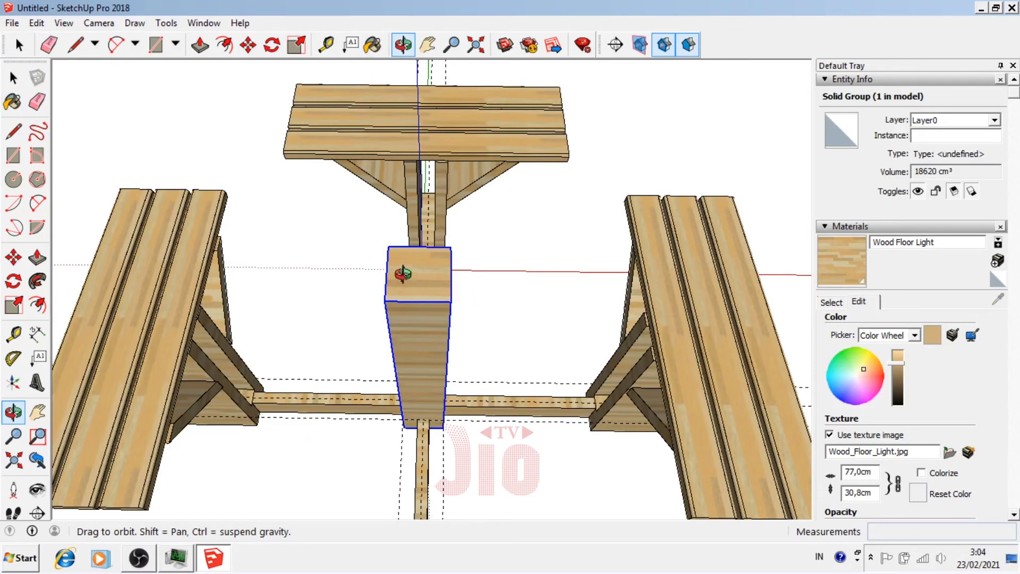
{"action": "scroll", "coordinate": [403, 273], "scroll_direction": "up", "scroll_amount": 2}
- Place guides 7 cm in from the post's edges to mark its centre
{"action": "left_click", "coordinate": [12, 333]}
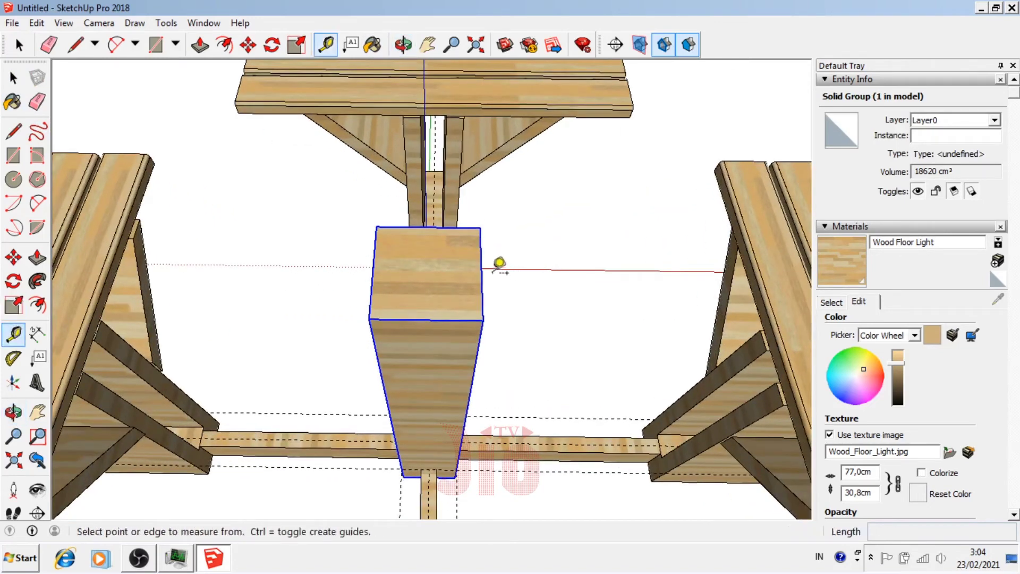
{"action": "left_click", "coordinate": [373, 254]}
{"action": "type", "text": "7"}
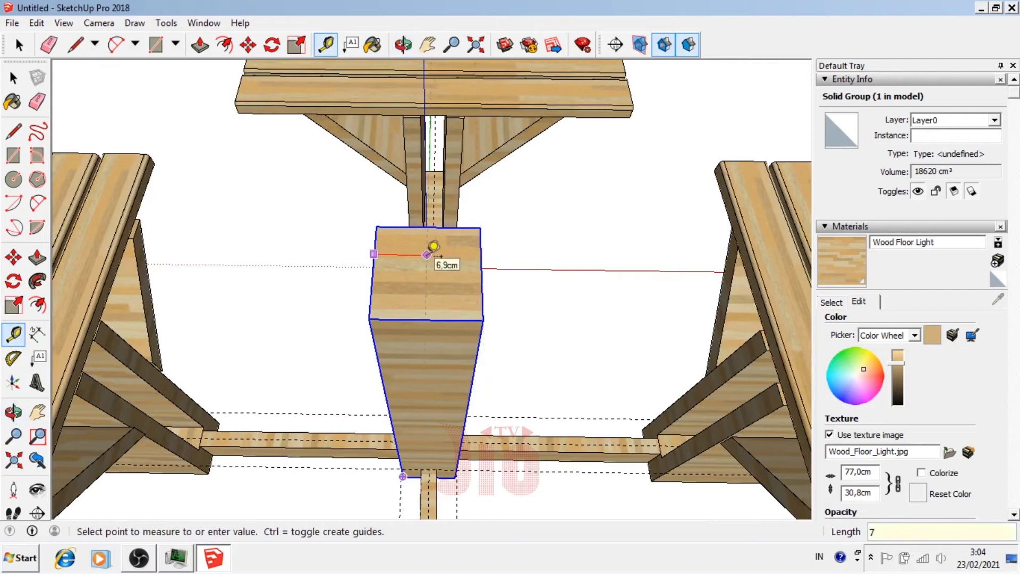
{"action": "key", "text": "Return"}
{"action": "left_click", "coordinate": [449, 318]}
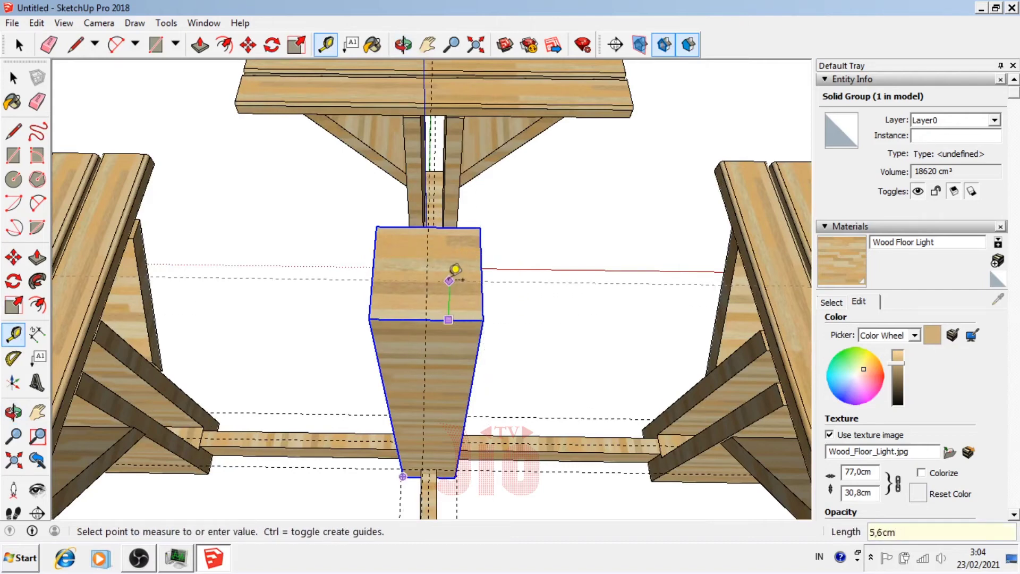
{"action": "key", "text": "Return"}
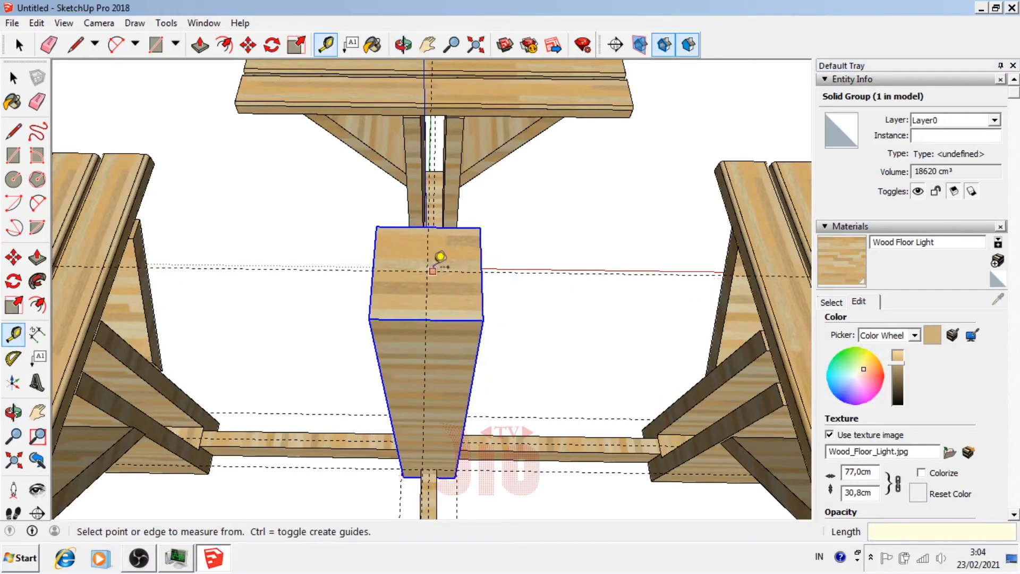
- Deselect the centre block and zoom in around the post
{"action": "scroll", "coordinate": [440, 263], "scroll_direction": "down", "scroll_amount": 2}
{"action": "left_click", "coordinate": [36, 101]}
{"action": "scroll", "coordinate": [571, 340], "scroll_direction": "down", "scroll_amount": 3}
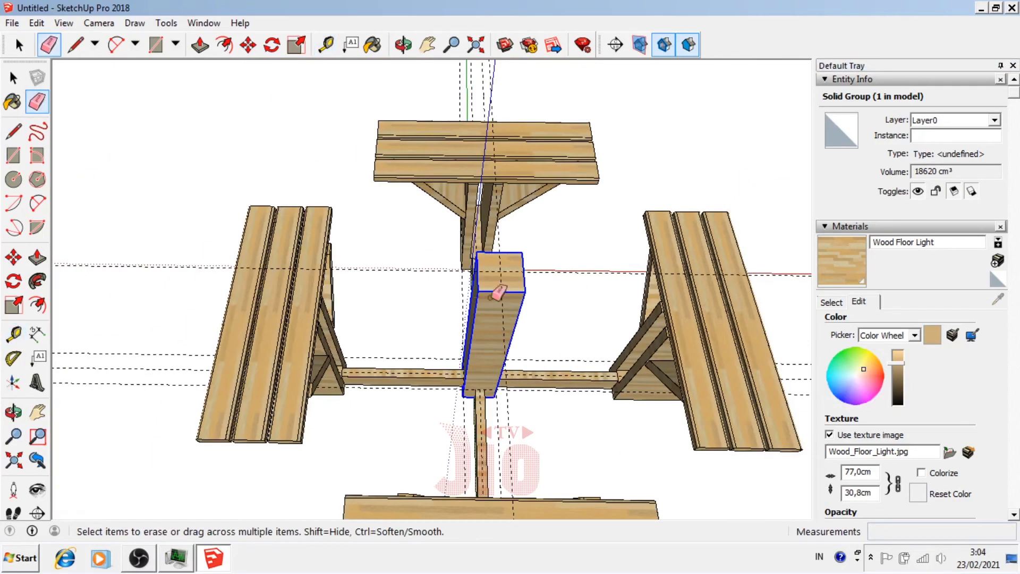
{"action": "scroll", "coordinate": [497, 293], "scroll_direction": "down", "scroll_amount": 2}
{"action": "key", "text": "Escape"}
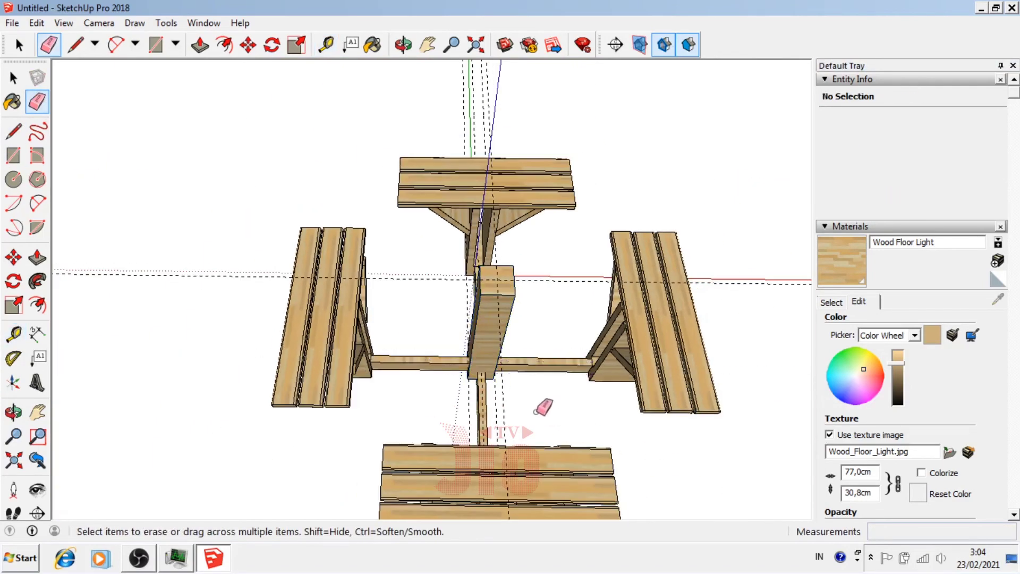
{"action": "scroll", "coordinate": [547, 417], "scroll_direction": "up", "scroll_amount": 3}
{"action": "scroll", "coordinate": [493, 401], "scroll_direction": "up", "scroll_amount": 2}
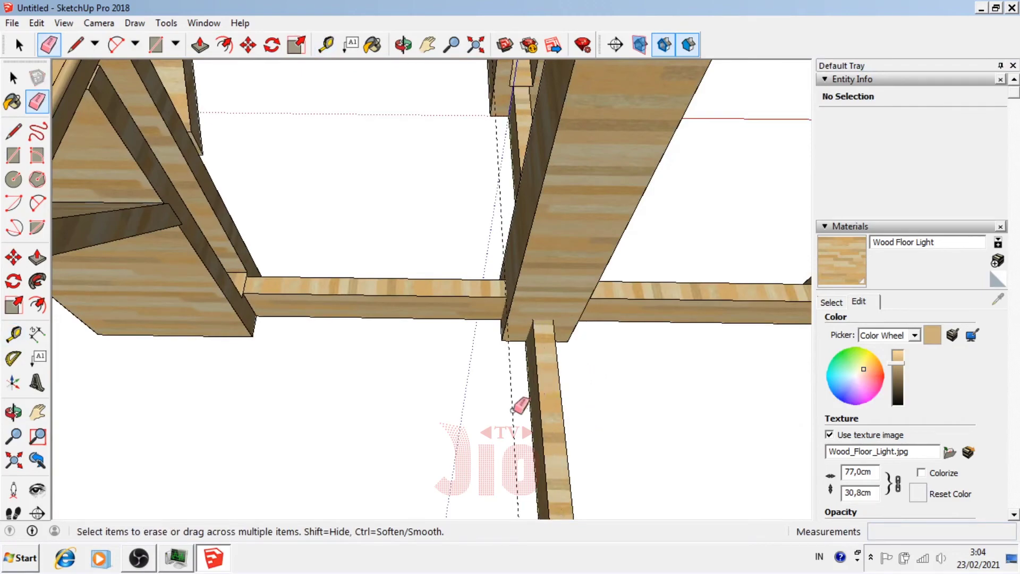
{"action": "scroll", "coordinate": [413, 433], "scroll_direction": "down", "scroll_amount": 4}
{"action": "scroll", "coordinate": [524, 371], "scroll_direction": "up", "scroll_amount": 1}
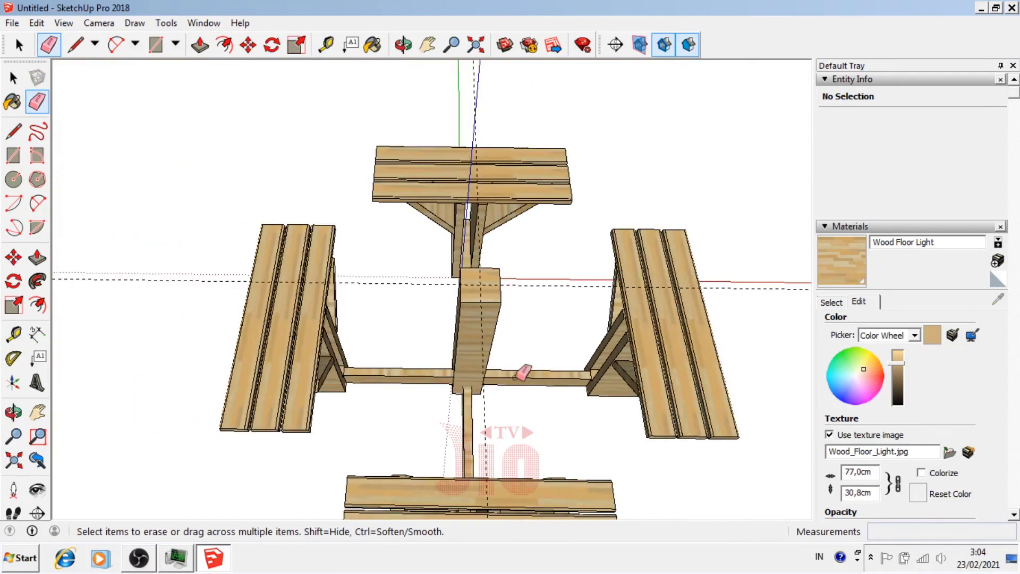
{"action": "left_click", "coordinate": [14, 411]}
{"action": "scroll", "coordinate": [485, 345], "scroll_direction": "up", "scroll_amount": 1}
{"action": "scroll", "coordinate": [485, 309], "scroll_direction": "up", "scroll_amount": 2}
{"action": "scroll", "coordinate": [485, 310], "scroll_direction": "up", "scroll_amount": 2}
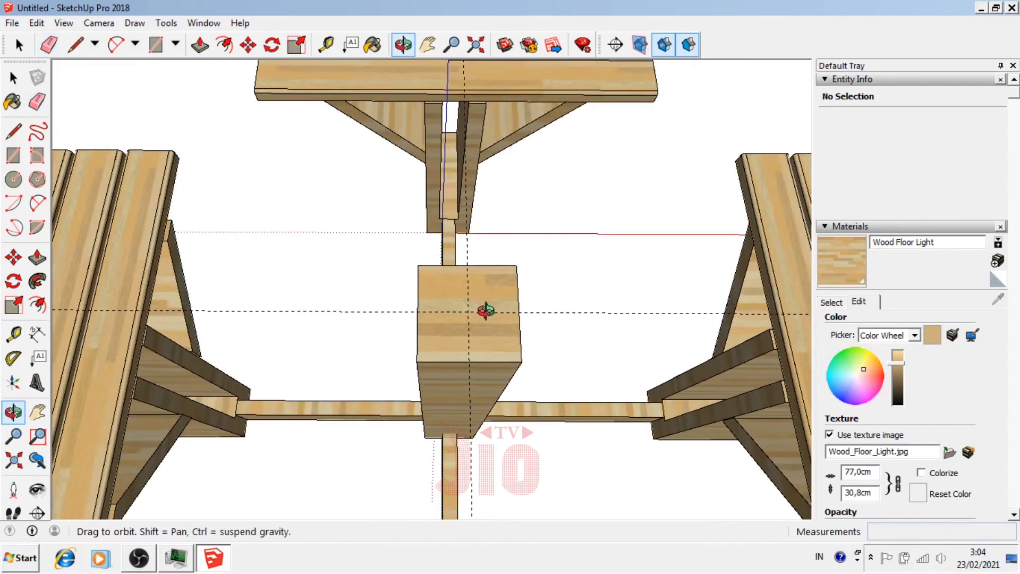
- Place guides 45 cm out on both sides of the post's centre
{"action": "left_click", "coordinate": [13, 333]}
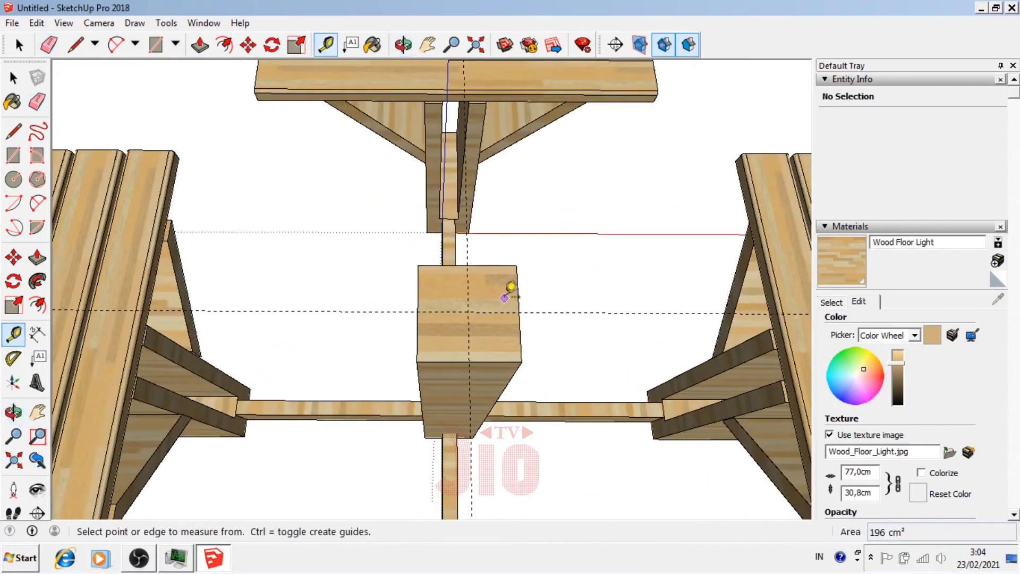
{"action": "scroll", "coordinate": [500, 279], "scroll_direction": "up", "scroll_amount": 2}
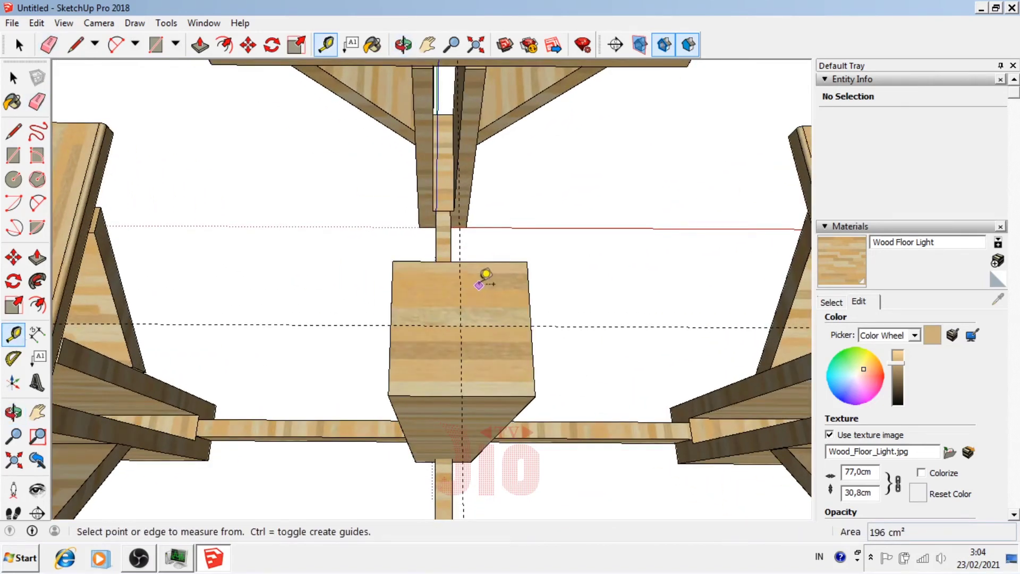
{"action": "left_click", "coordinate": [460, 287]}
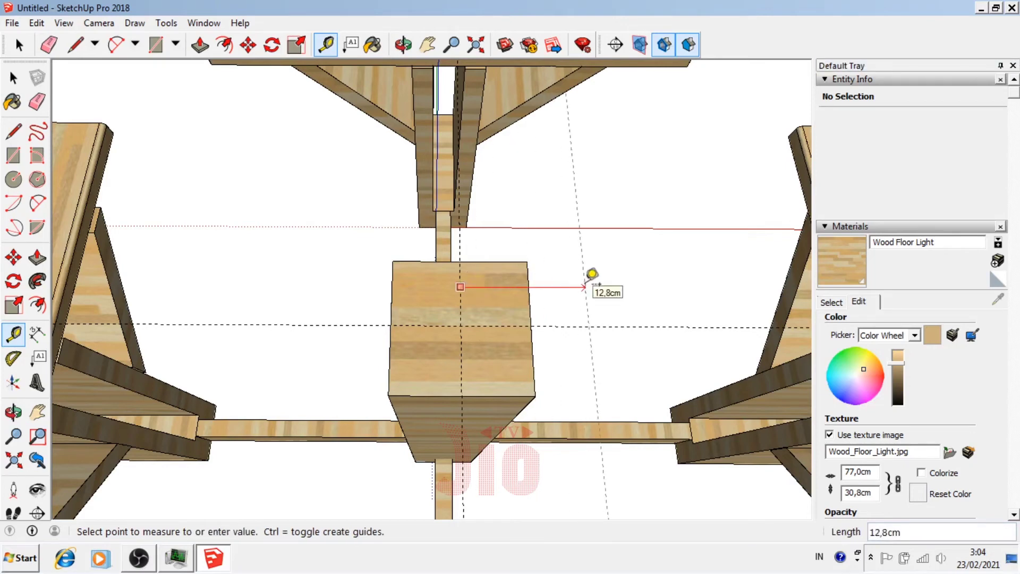
{"action": "key", "text": "Return"}
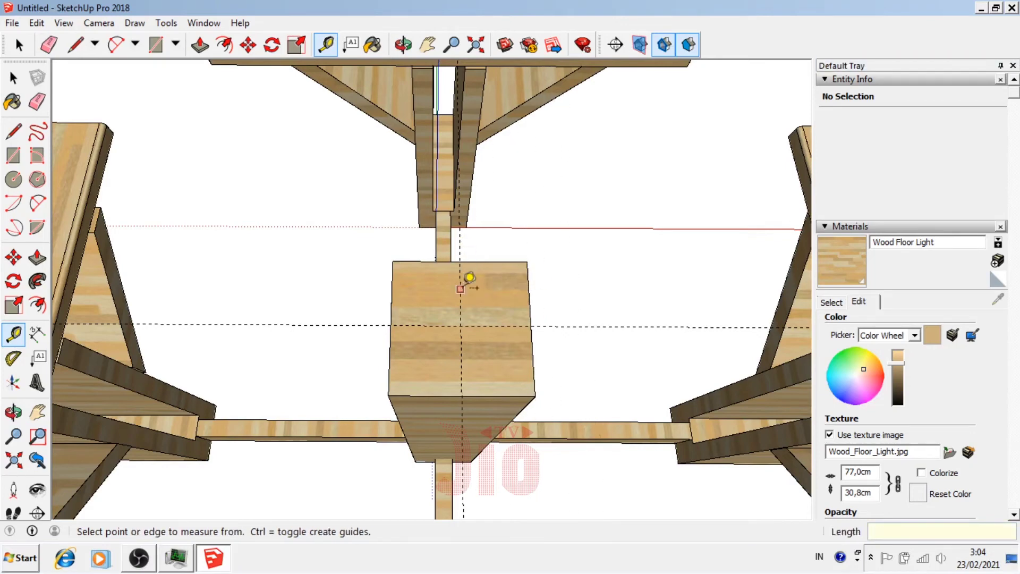
{"action": "left_click", "coordinate": [462, 286]}
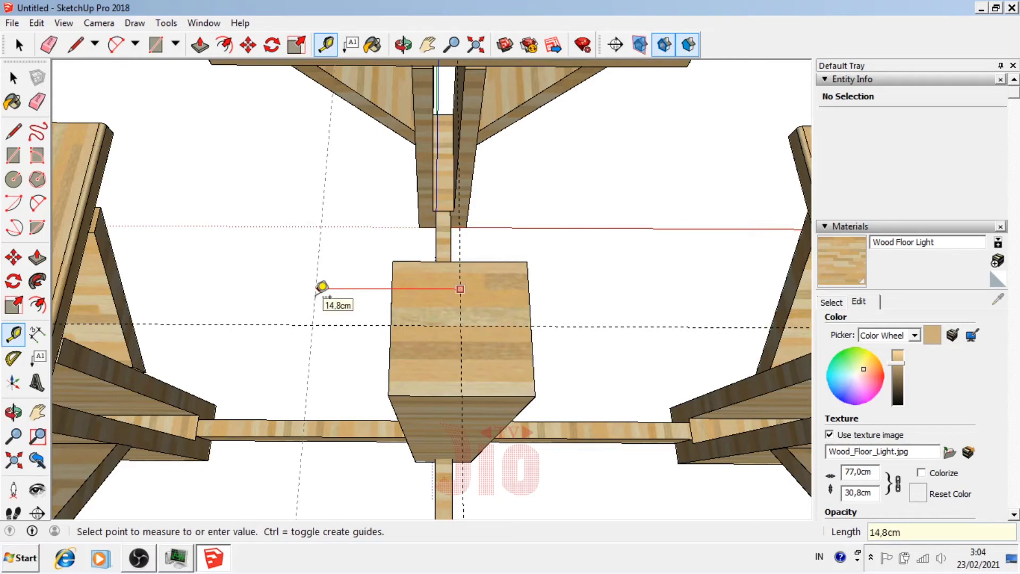
{"action": "key", "text": "Return"}
- Add the remaining guide 45 cm out along the crossbar axis
{"action": "scroll", "coordinate": [367, 293], "scroll_direction": "down", "scroll_amount": 3}
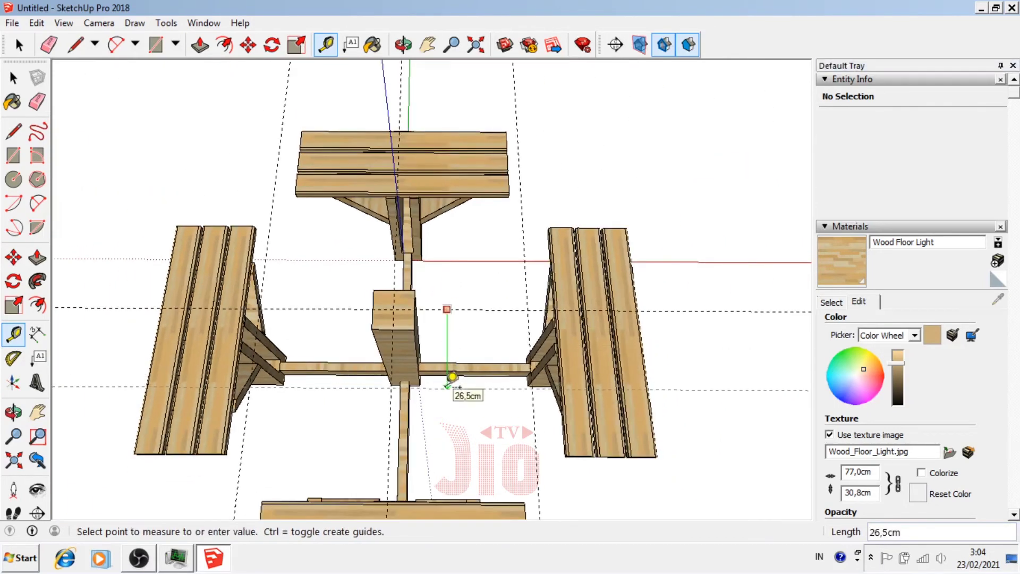
{"action": "left_click", "coordinate": [452, 376]}
{"action": "left_click", "coordinate": [457, 309]}
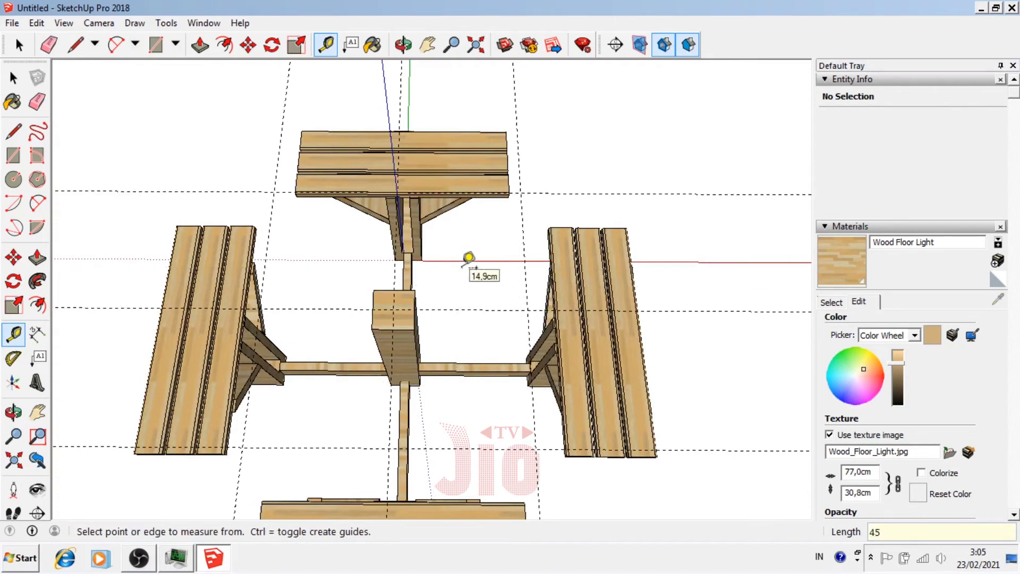
{"action": "key", "text": "Return"}
{"action": "scroll", "coordinate": [468, 257], "scroll_direction": "down", "scroll_amount": 2}
{"action": "left_click", "coordinate": [13, 411]}
- Draw a 90 × 90 cm square between the 45 cm guide intersections
{"action": "left_click_drag", "start_coordinate": [355, 315], "coordinate": [358, 383]}
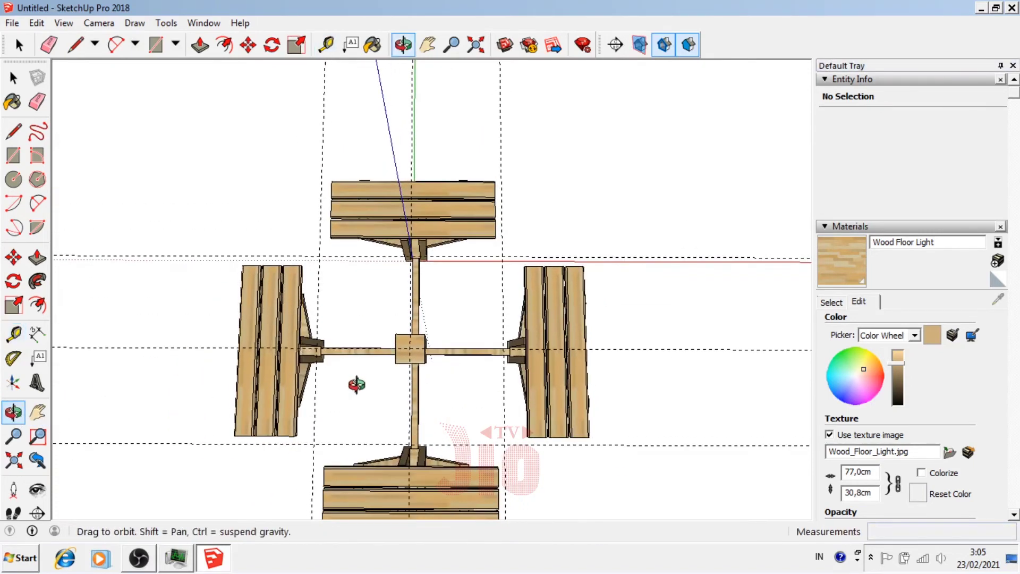
{"action": "left_click", "coordinate": [13, 155]}
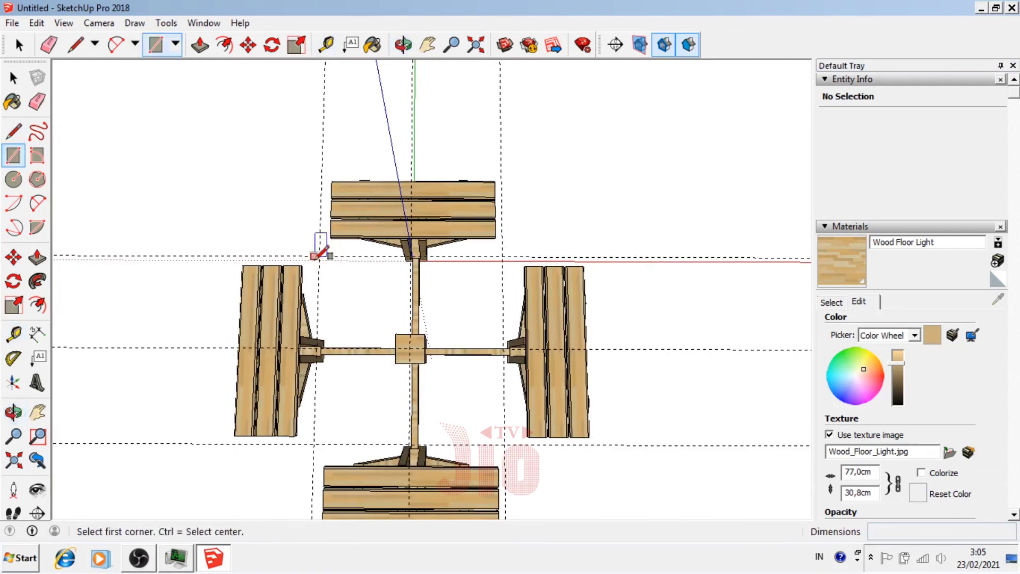
{"action": "left_click", "coordinate": [319, 257]}
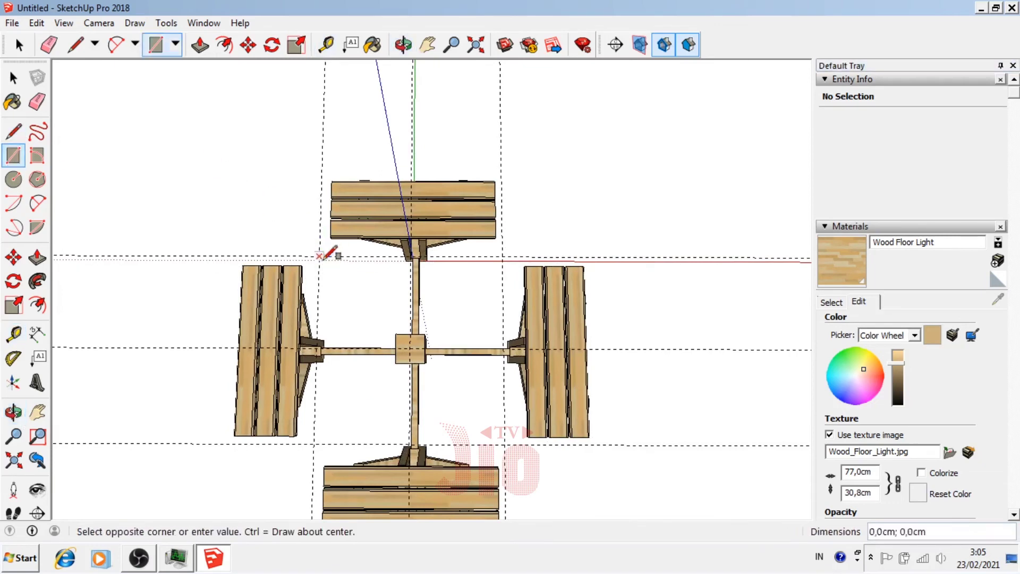
{"action": "left_click", "coordinate": [503, 444]}
{"action": "left_click", "coordinate": [14, 412]}
{"action": "mouse_move", "coordinate": [306, 411]}
{"action": "left_mouse_down"}
{"action": "mouse_move", "coordinate": [519, 269]}
{"action": "mouse_move", "coordinate": [517, 280]}
{"action": "left_mouse_up"}
- Raise the square 8 cm into a slab and select the whole tabletop
{"action": "key", "text": "p"}
{"action": "left_click", "coordinate": [510, 312]}
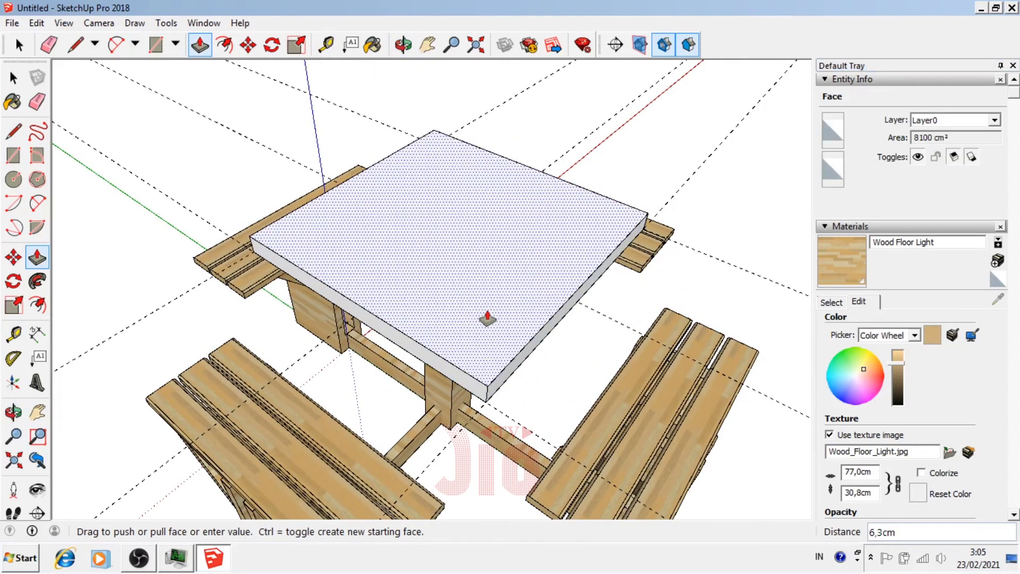
{"action": "key", "text": "Return"}
{"action": "key", "text": "space"}
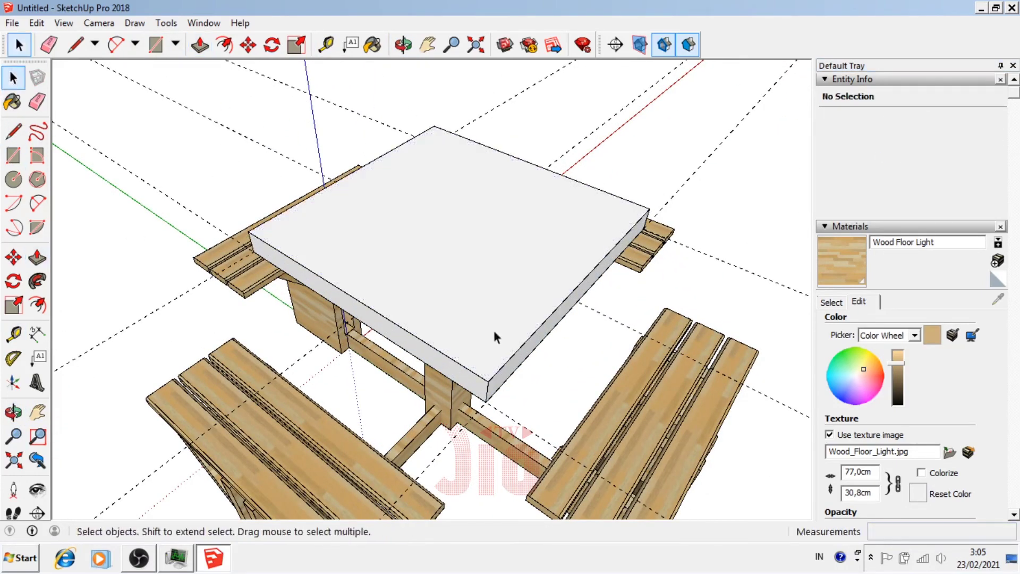
{"action": "triple_click", "coordinate": [486, 331]}
{"action": "left_click", "coordinate": [13, 412]}
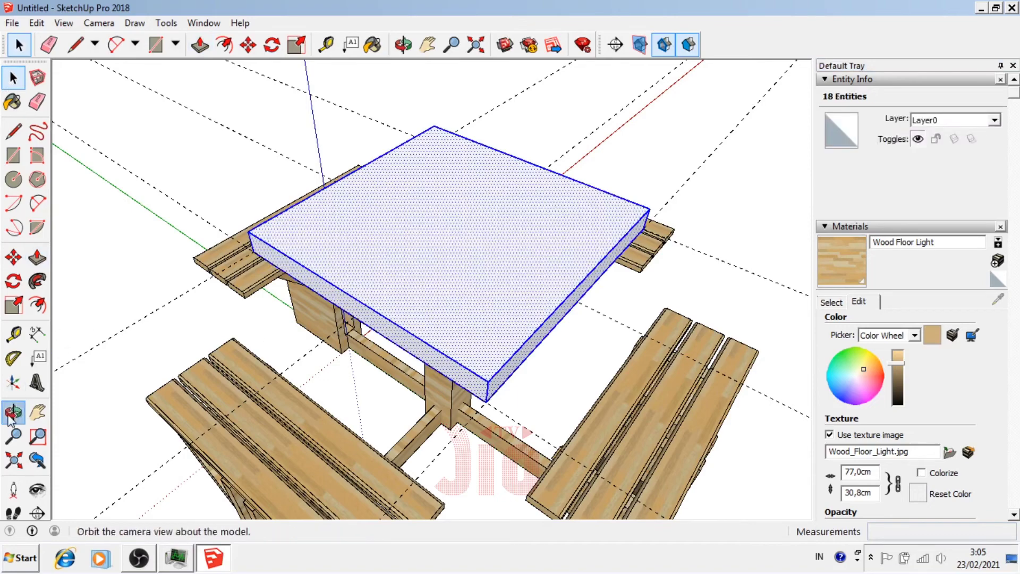
{"action": "mouse_move", "coordinate": [266, 372]}
{"action": "left_mouse_down"}
{"action": "mouse_move", "coordinate": [390, 409]}
{"action": "mouse_move", "coordinate": [365, 345]}
{"action": "mouse_move", "coordinate": [330, 340]}
{"action": "left_mouse_up"}
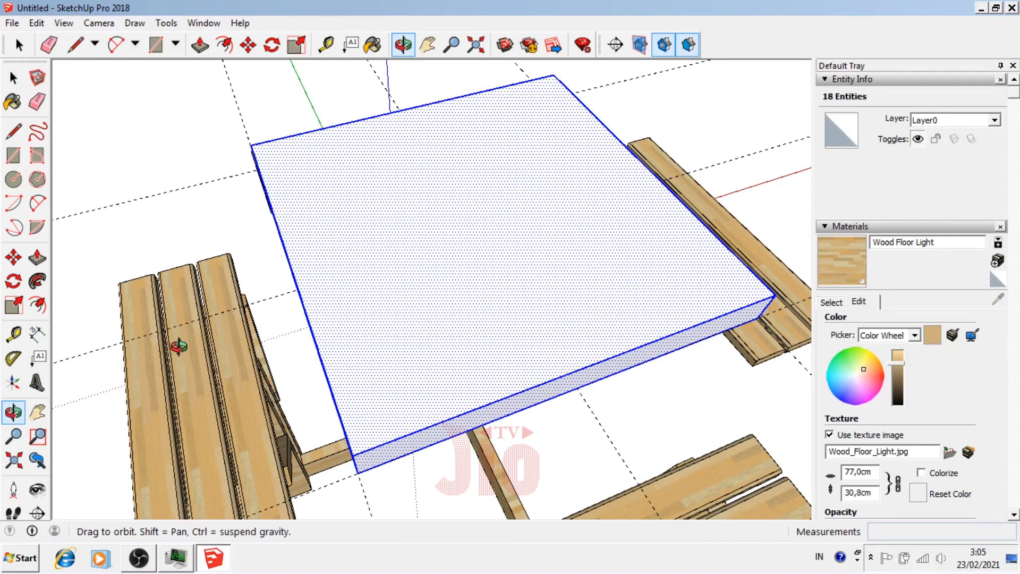
- Offset the tabletop's top face edges inward by 3 cm
{"action": "left_click", "coordinate": [42, 309]}
{"action": "left_click", "coordinate": [307, 273]}
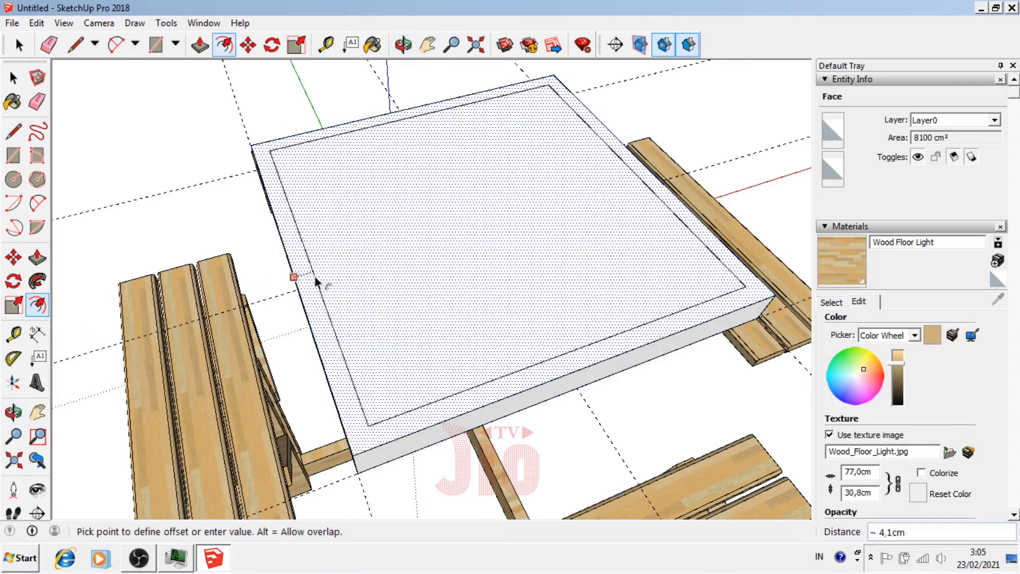
{"action": "key", "text": "Return"}
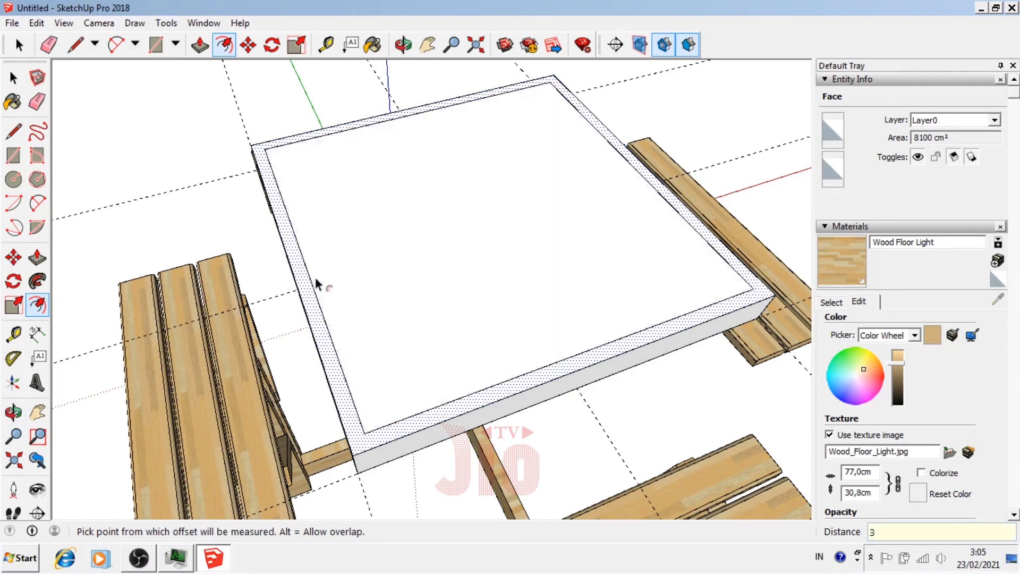
{"action": "left_click", "coordinate": [13, 412]}
{"action": "mouse_move", "coordinate": [372, 297]}
{"action": "left_mouse_down"}
{"action": "mouse_move", "coordinate": [425, 298]}
{"action": "mouse_move", "coordinate": [494, 275]}
{"action": "left_mouse_up"}
- Push the inset inner face down 3 cm
{"action": "key", "text": "p"}
{"action": "left_click", "coordinate": [496, 258]}
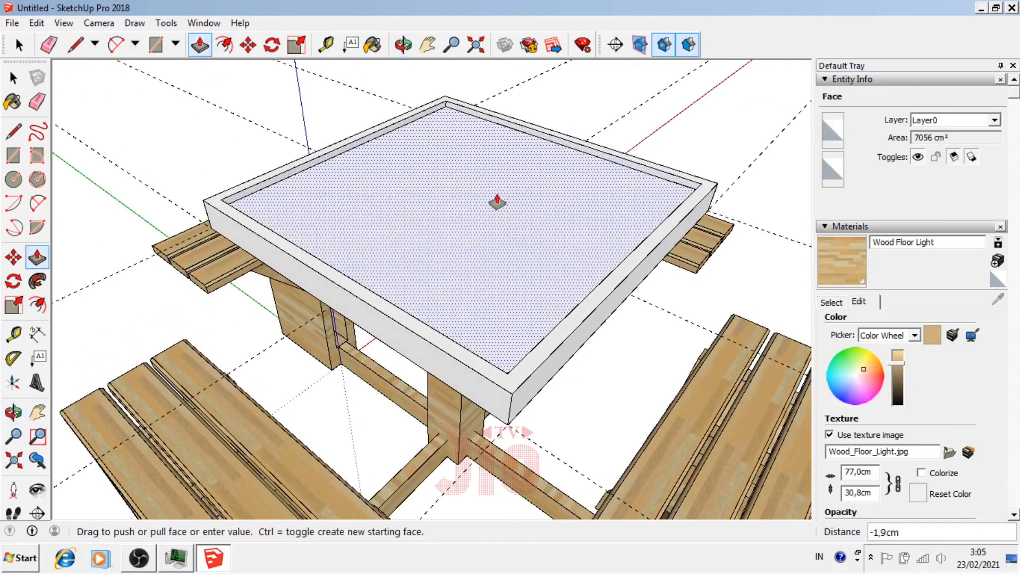
{"action": "key", "text": "Return"}
{"action": "key", "text": "o"}
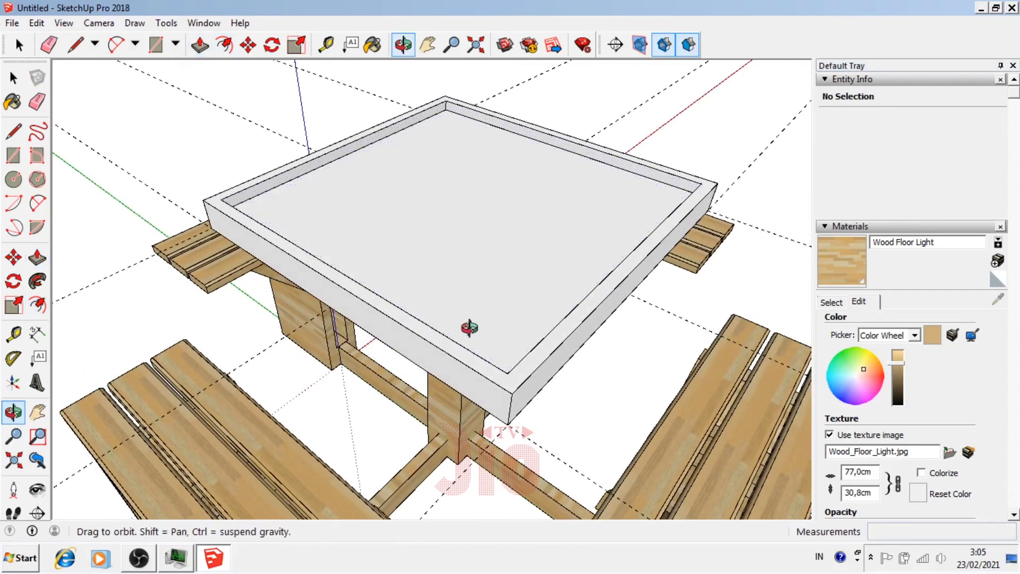
{"action": "mouse_move", "coordinate": [467, 330]}
{"action": "left_mouse_down"}
{"action": "mouse_move", "coordinate": [617, 227]}
{"action": "mouse_move", "coordinate": [337, 296]}
{"action": "mouse_move", "coordinate": [546, 278]}
{"action": "mouse_move", "coordinate": [461, 302]}
{"action": "left_mouse_up"}
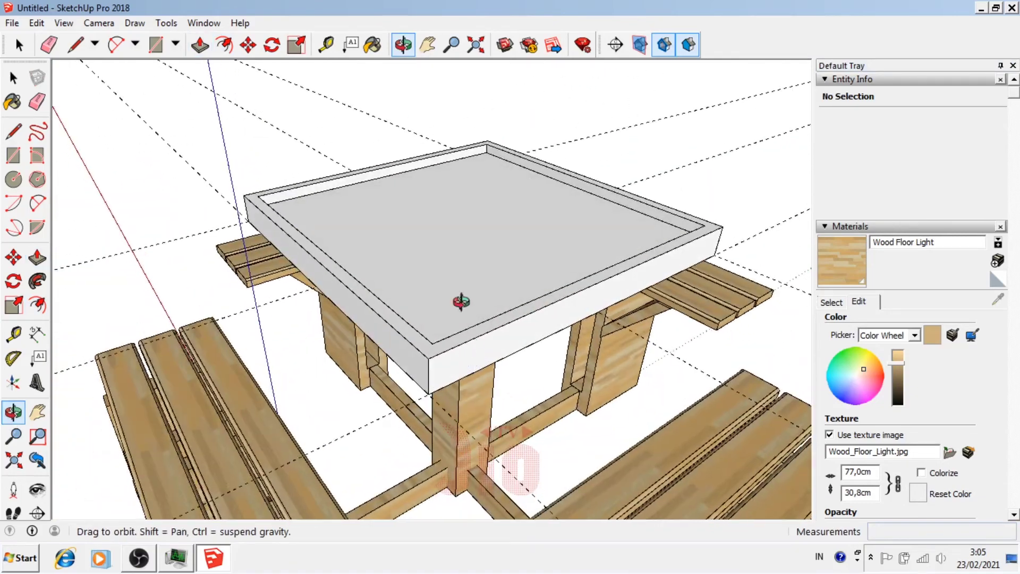
{"action": "left_click_drag", "start_coordinate": [457, 250], "coordinate": [402, 277]}
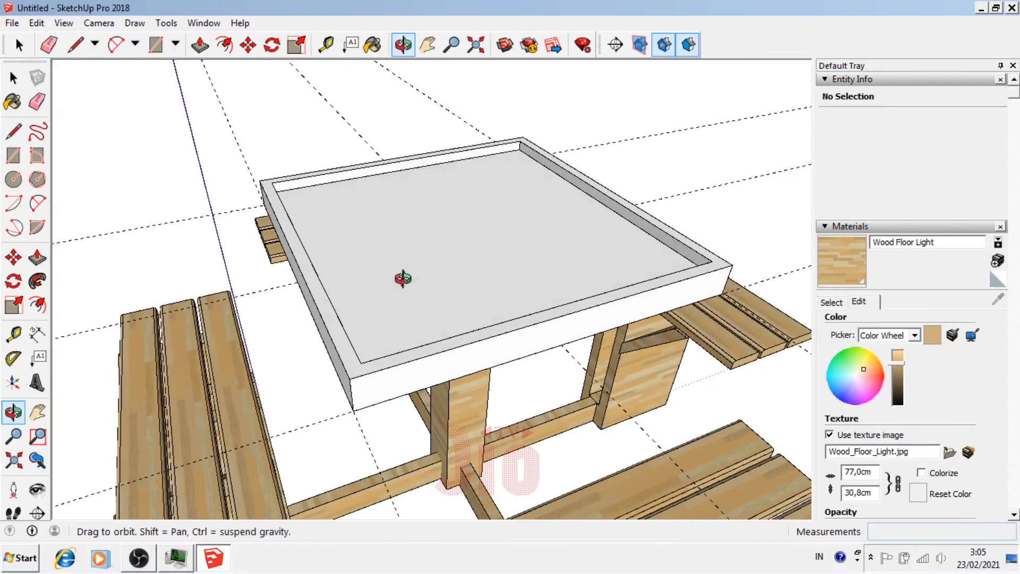
- Raise the inner face flush again, recess the top face 3 cm, and select the tray
{"action": "key", "text": "p"}
{"action": "left_click", "coordinate": [419, 314]}
{"action": "left_click", "coordinate": [479, 372]}
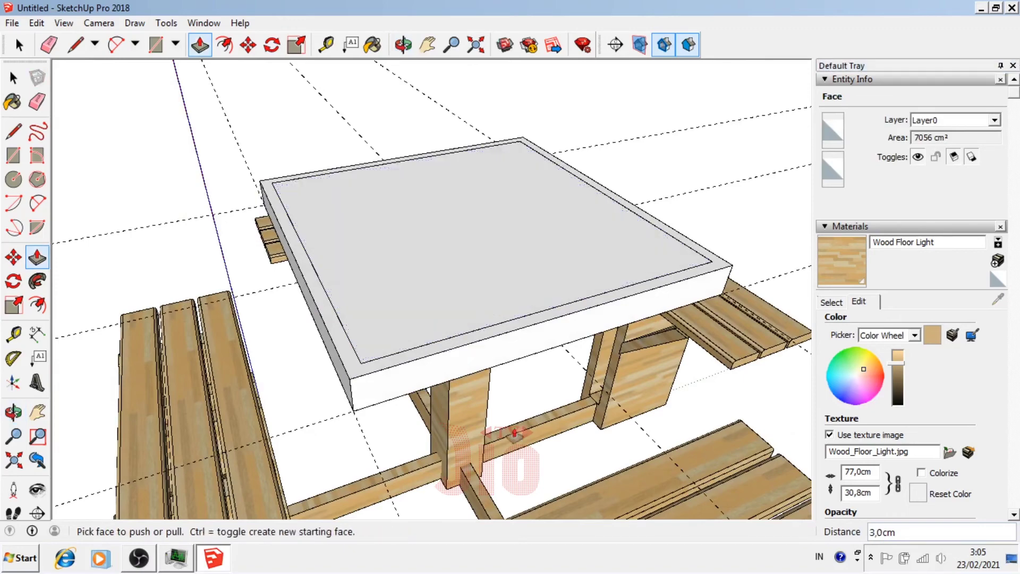
{"action": "left_click", "coordinate": [438, 250]}
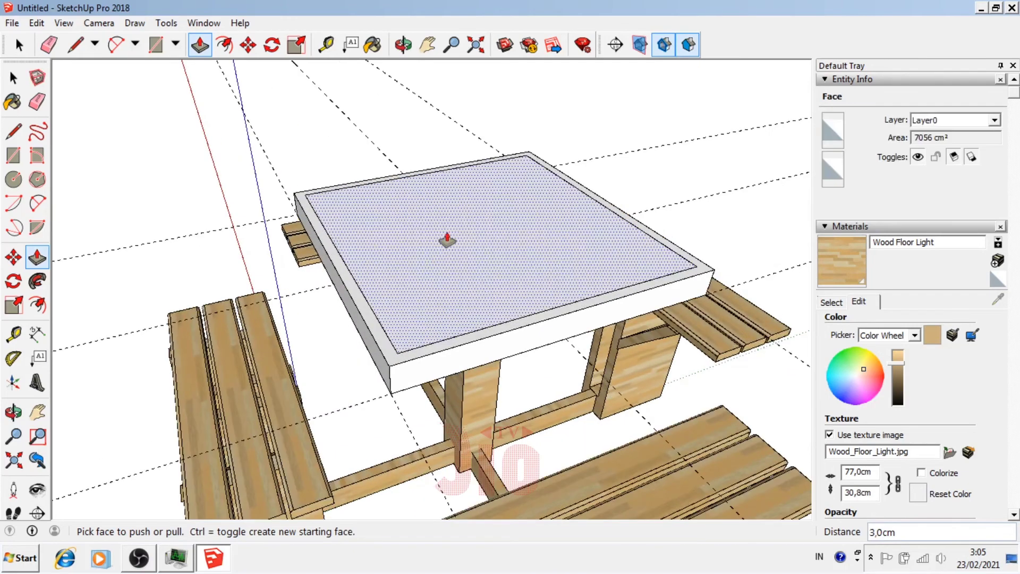
{"action": "left_click", "coordinate": [447, 240]}
{"action": "type", "text": "-3"}
{"action": "key", "text": "Return"}
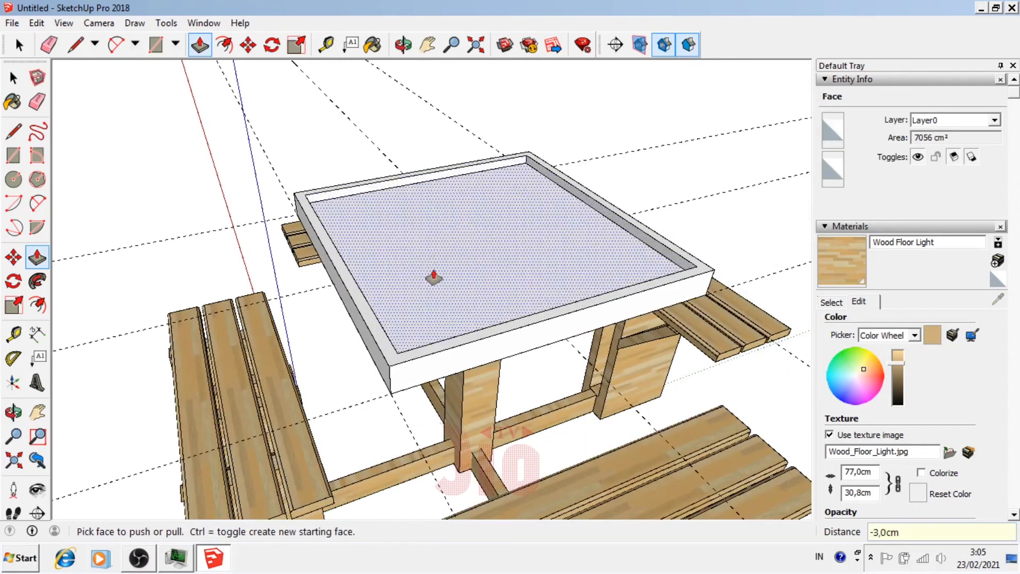
{"action": "scroll", "coordinate": [433, 303], "scroll_direction": "up", "scroll_amount": 2}
{"action": "scroll", "coordinate": [450, 275], "scroll_direction": "up", "scroll_amount": 1}
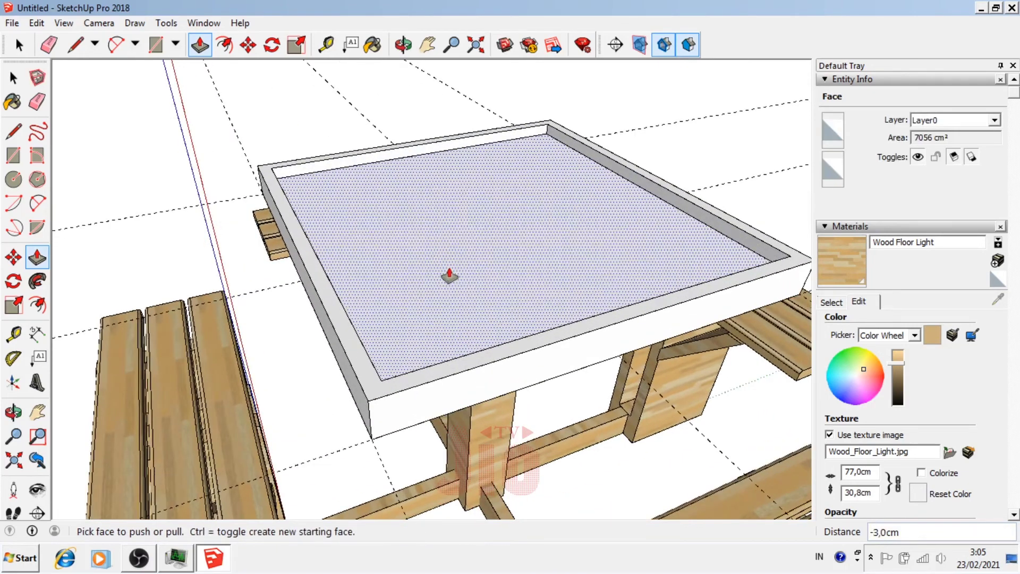
{"action": "key", "text": "space"}
{"action": "triple_click", "coordinate": [522, 271]}
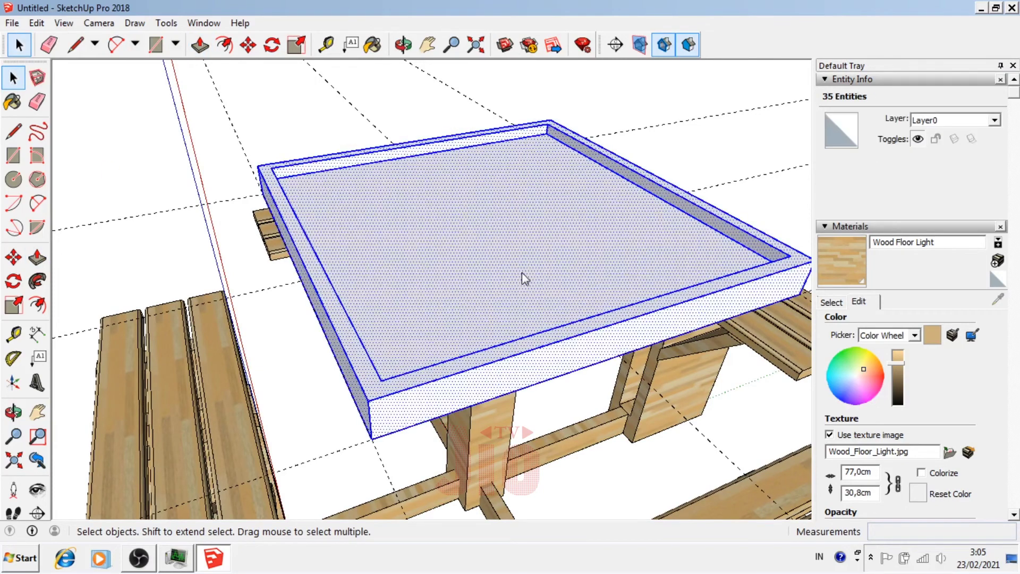
- Make the tabletop tray a single group
{"action": "right_click", "coordinate": [522, 273]}
{"action": "left_click", "coordinate": [563, 388]}
{"action": "scroll", "coordinate": [399, 365], "scroll_direction": "down", "scroll_amount": 2}
{"action": "scroll", "coordinate": [399, 360], "scroll_direction": "down", "scroll_amount": 1}
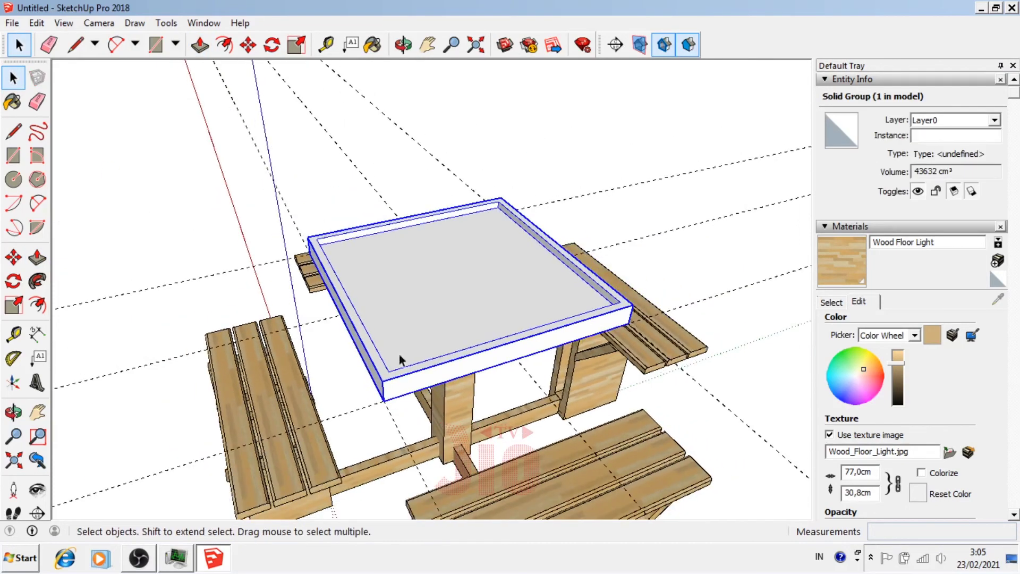
- Erase the stray dashed guide lines around the model
{"action": "left_click", "coordinate": [36, 101]}
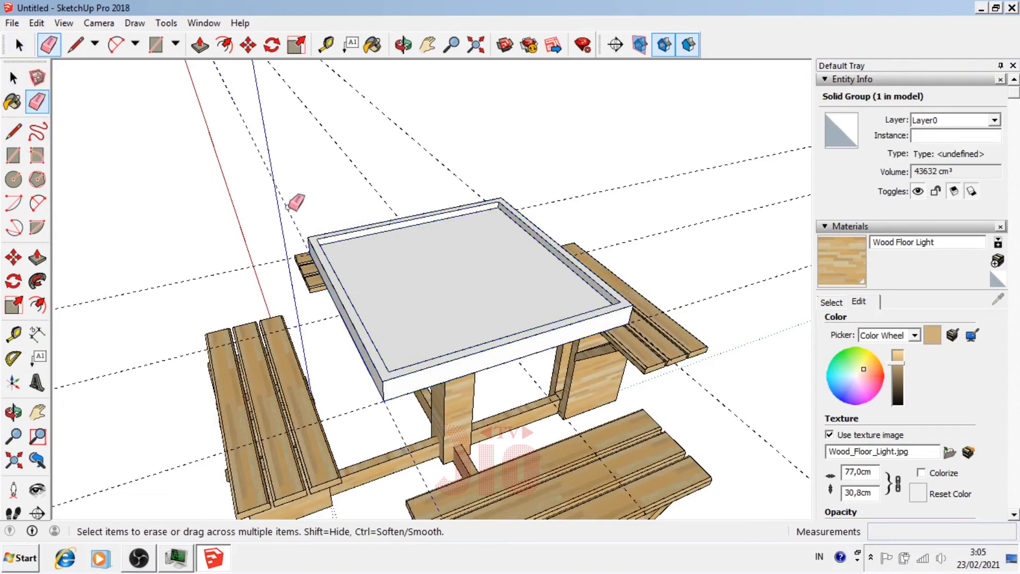
{"action": "left_click_drag", "start_coordinate": [295, 202], "coordinate": [655, 172]}
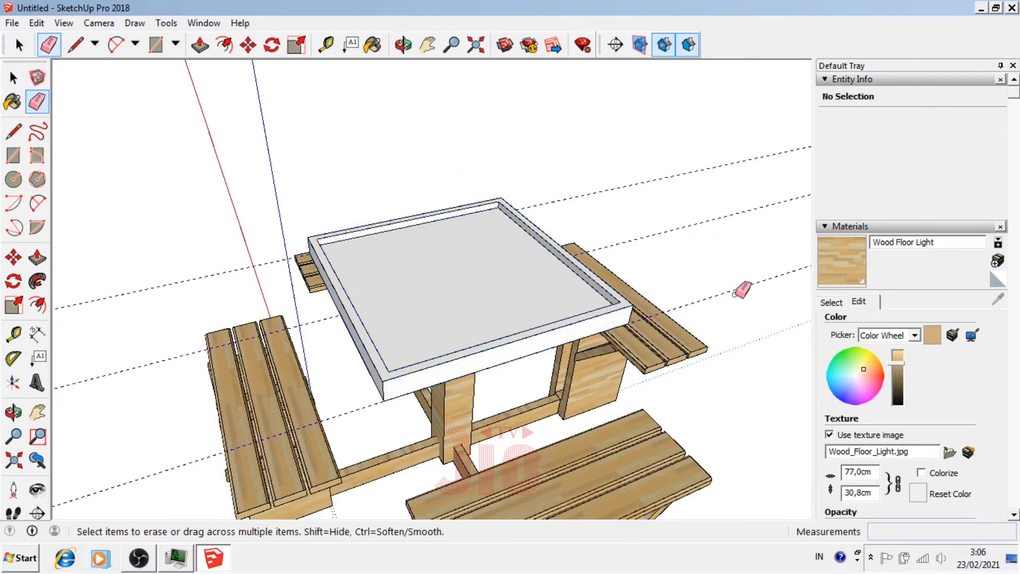
{"action": "left_click", "coordinate": [14, 412]}
- Place a guide 6 cm from the tray's far inner wall
{"action": "left_click_drag", "start_coordinate": [278, 302], "coordinate": [376, 290]}
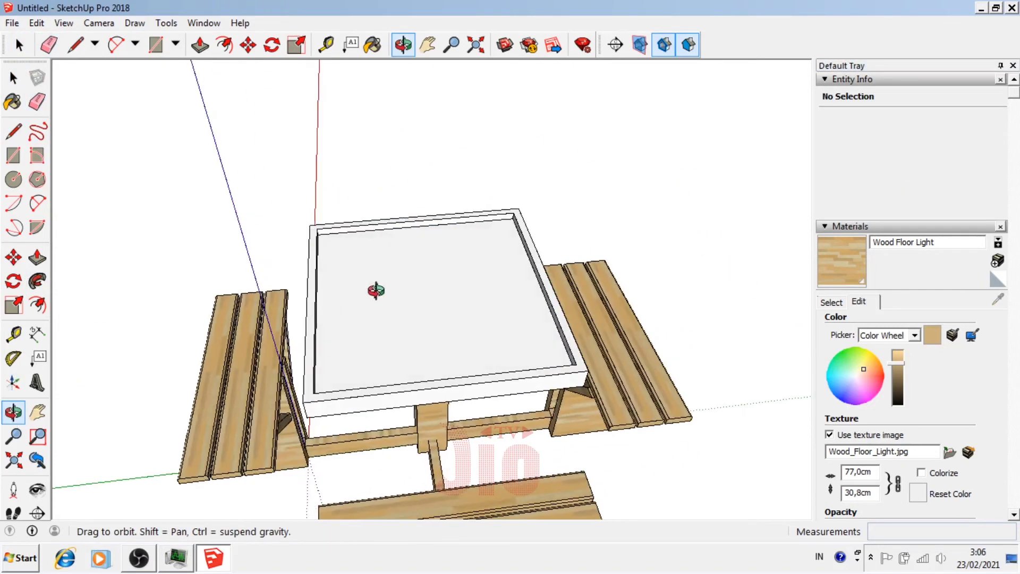
{"action": "scroll", "coordinate": [376, 290], "scroll_direction": "up", "scroll_amount": 3}
{"action": "scroll", "coordinate": [374, 244], "scroll_direction": "up", "scroll_amount": 2}
{"action": "key", "text": "t"}
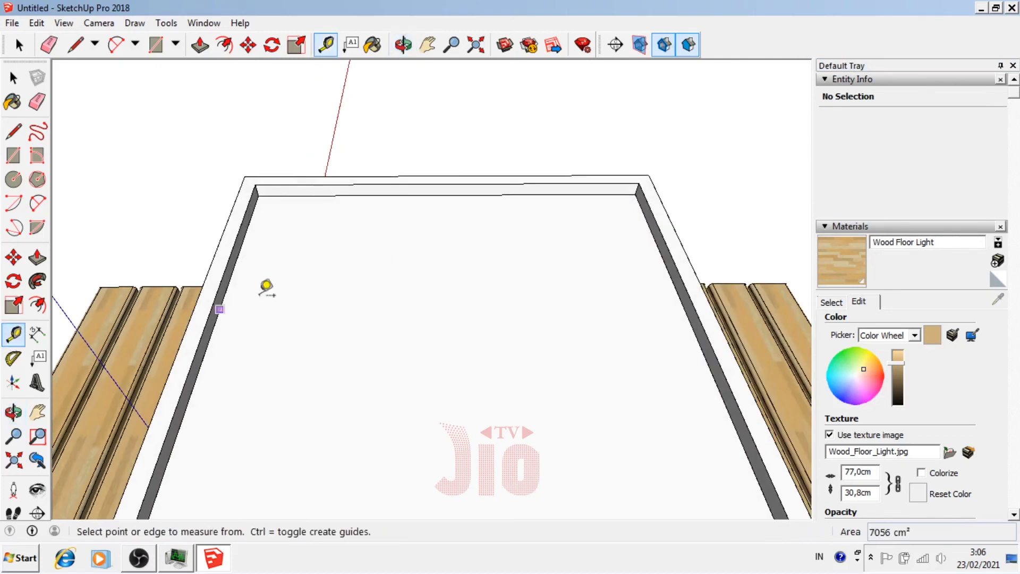
{"action": "scroll", "coordinate": [352, 204], "scroll_direction": "up", "scroll_amount": 2}
{"action": "left_click", "coordinate": [217, 196]}
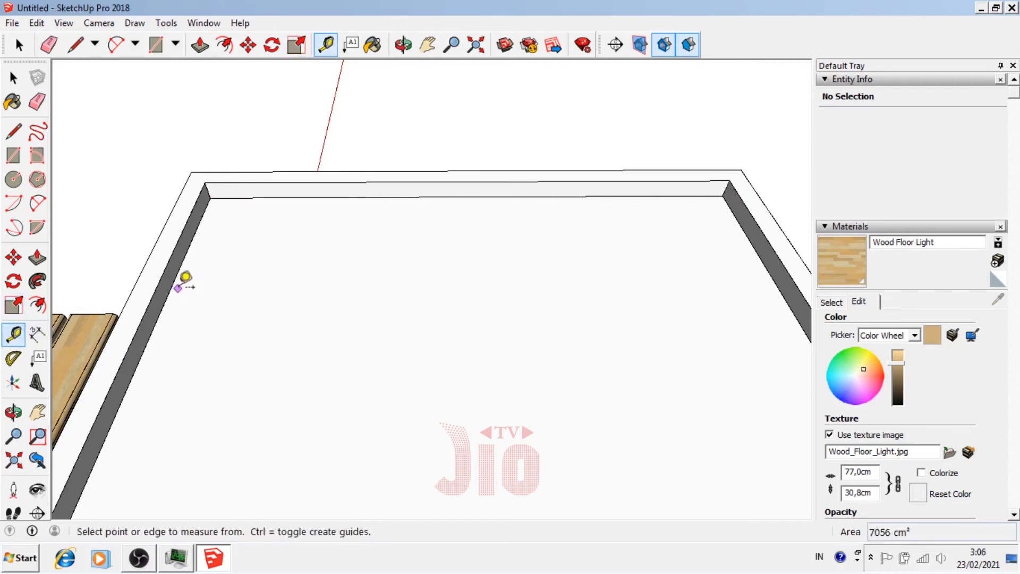
{"action": "left_click", "coordinate": [172, 288]}
{"action": "type", "text": "6"}
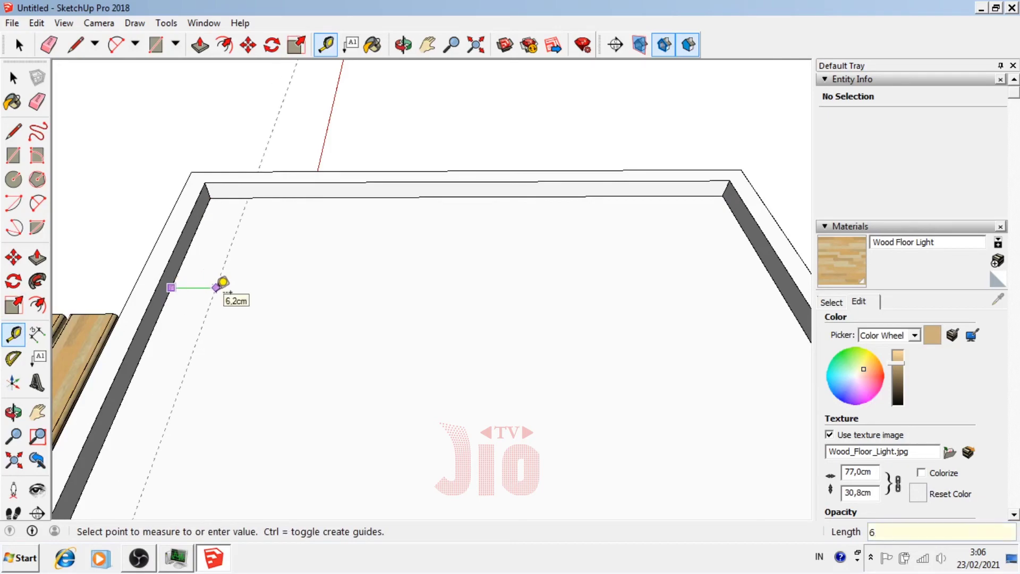
{"action": "key", "text": "Return"}
- Draw an 84 × 6 cm strip along the inner wall and raise it 3 cm
{"action": "middle_click_drag", "start_coordinate": [353, 292], "coordinate": [435, 284]}
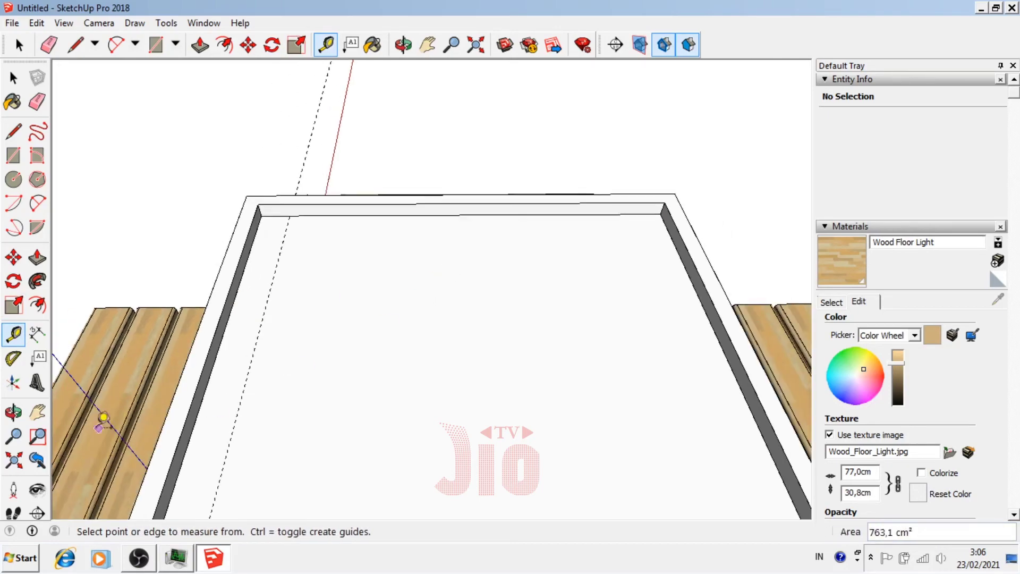
{"action": "left_click", "coordinate": [26, 420]}
{"action": "mouse_move", "coordinate": [346, 290]}
{"action": "left_mouse_down"}
{"action": "mouse_move", "coordinate": [337, 282]}
{"action": "mouse_move", "coordinate": [369, 264]}
{"action": "mouse_move", "coordinate": [325, 278]}
{"action": "mouse_move", "coordinate": [346, 274]}
{"action": "left_mouse_up"}
{"action": "left_click", "coordinate": [13, 155]}
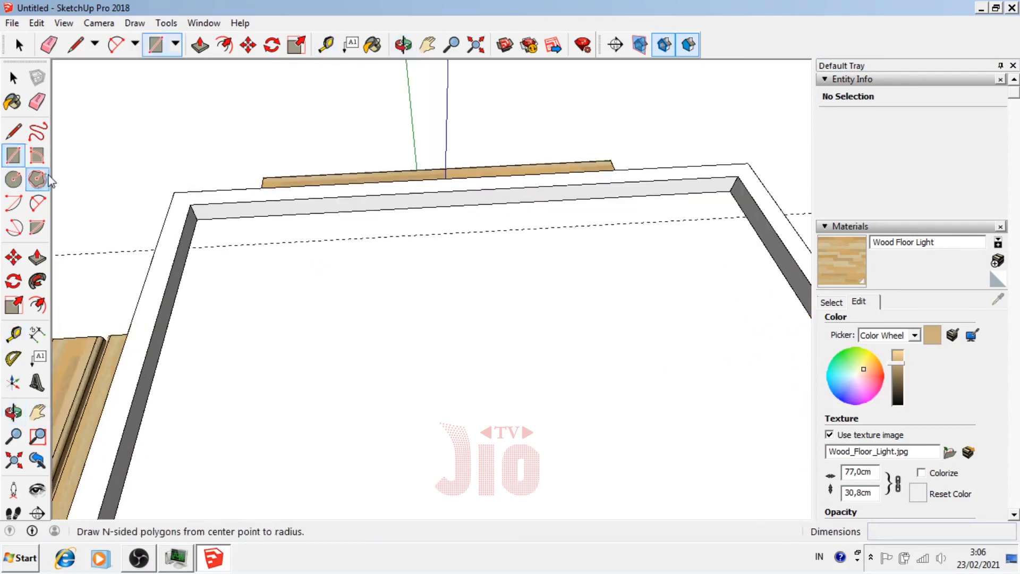
{"action": "left_click", "coordinate": [196, 219]}
{"action": "left_click", "coordinate": [740, 211]}
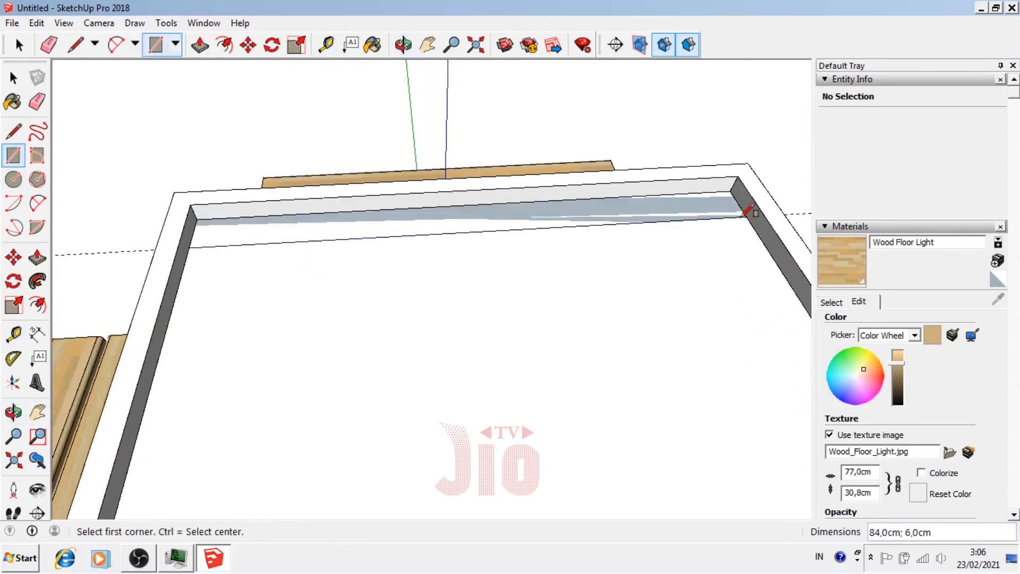
{"action": "key", "text": "p"}
{"action": "left_click", "coordinate": [729, 215]}
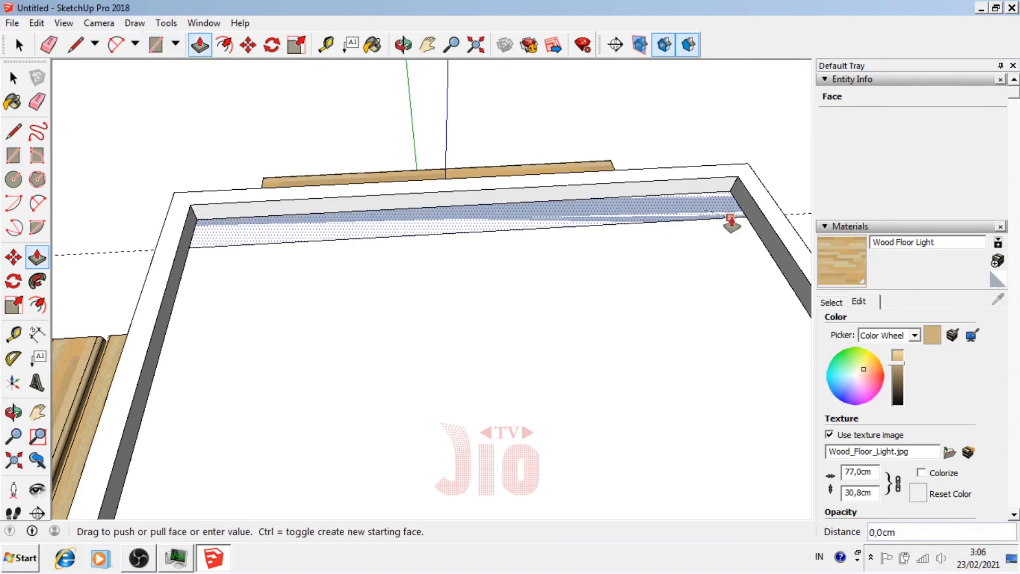
{"action": "left_click", "coordinate": [768, 227]}
- Zoom in on the slat's end and pull its end face out by 1 cm
{"action": "key", "text": "o"}
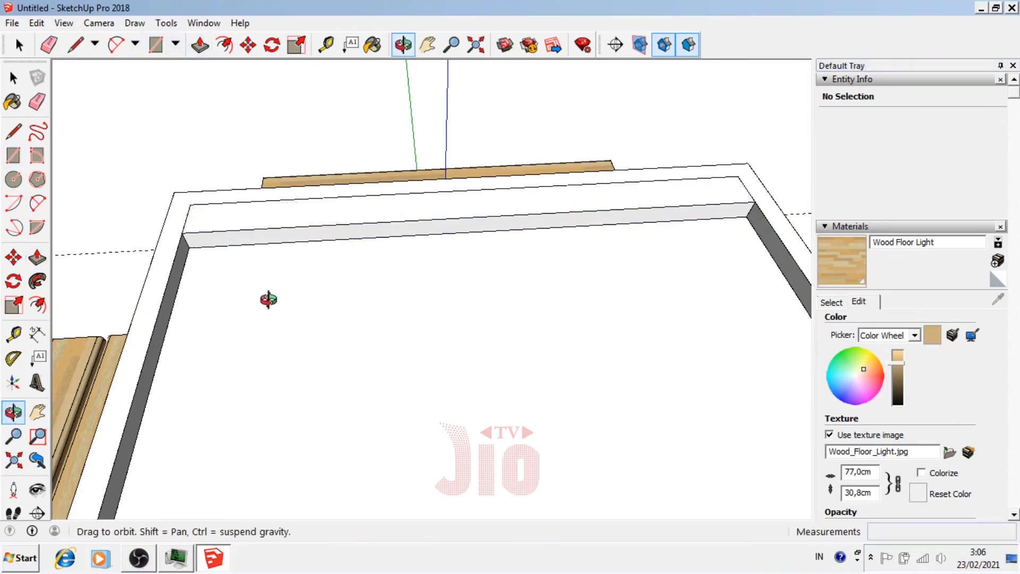
{"action": "mouse_move", "coordinate": [267, 299]}
{"action": "left_mouse_down"}
{"action": "mouse_move", "coordinate": [625, 217]}
{"action": "mouse_move", "coordinate": [298, 341]}
{"action": "mouse_move", "coordinate": [287, 335]}
{"action": "mouse_move", "coordinate": [427, 246]}
{"action": "left_mouse_up"}
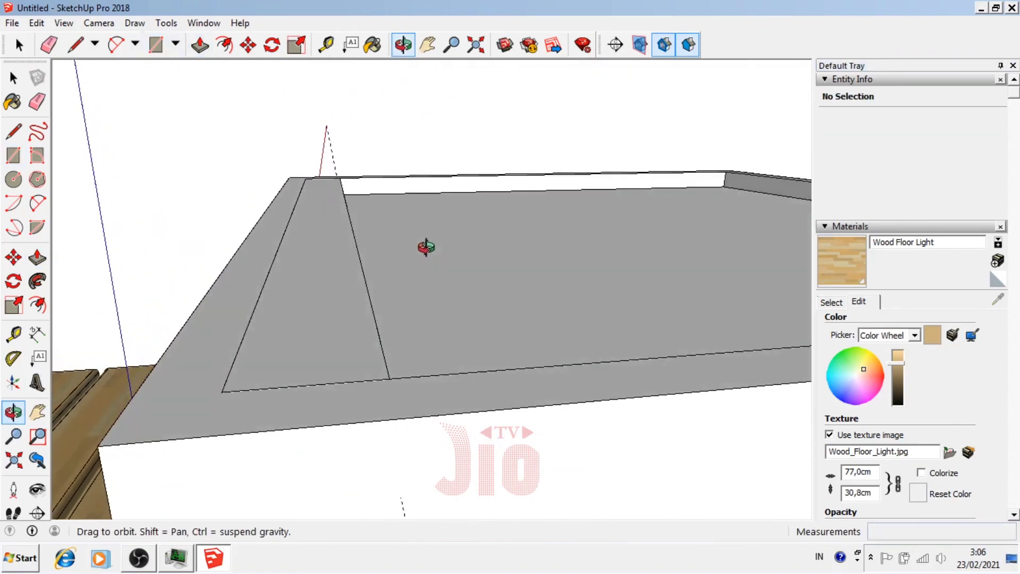
{"action": "scroll", "coordinate": [326, 364], "scroll_direction": "up", "scroll_amount": 1}
{"action": "scroll", "coordinate": [326, 364], "scroll_direction": "up", "scroll_amount": 2}
{"action": "key", "text": "p"}
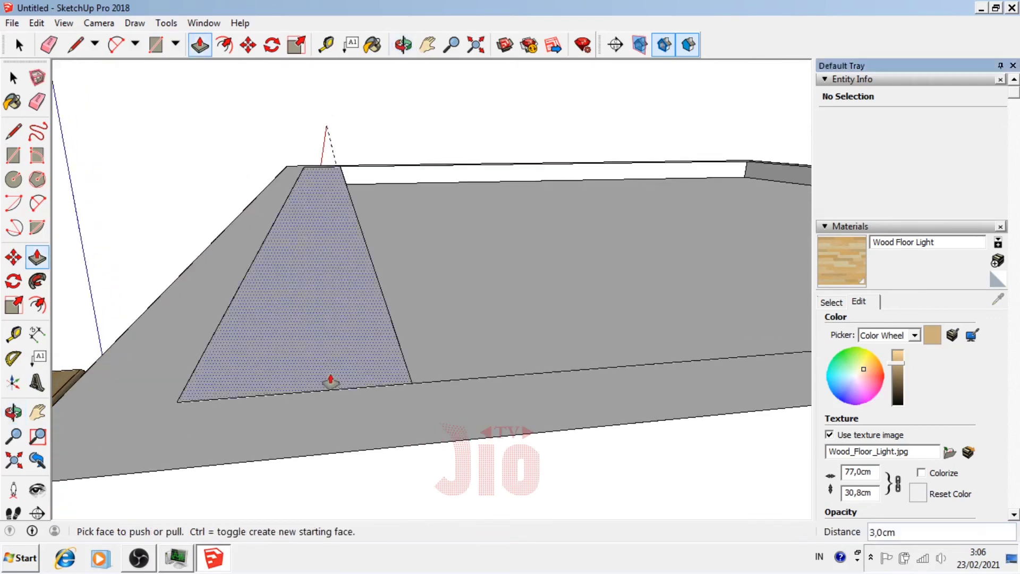
{"action": "left_click_drag", "start_coordinate": [328, 386], "coordinate": [329, 374]}
{"action": "type", "text": "1"}
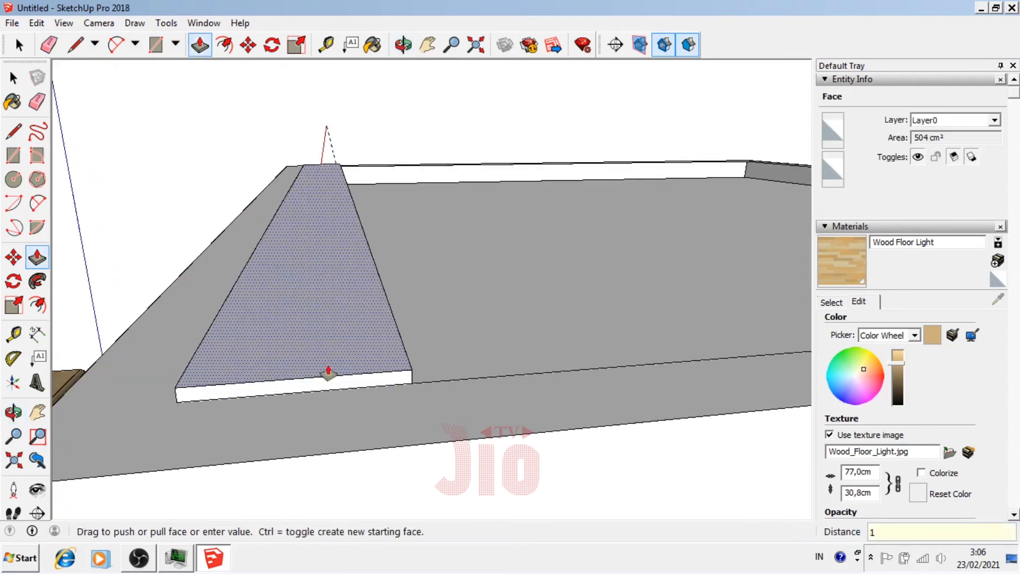
{"action": "key", "text": "Return"}
- Face the slat's end and try a rounded corner arc, then undo it
{"action": "left_click", "coordinate": [13, 412]}
{"action": "mouse_move", "coordinate": [260, 345]}
{"action": "left_mouse_down"}
{"action": "mouse_move", "coordinate": [259, 367]}
{"action": "mouse_move", "coordinate": [126, 391]}
{"action": "mouse_move", "coordinate": [167, 394]}
{"action": "mouse_move", "coordinate": [93, 275]}
{"action": "left_mouse_up"}
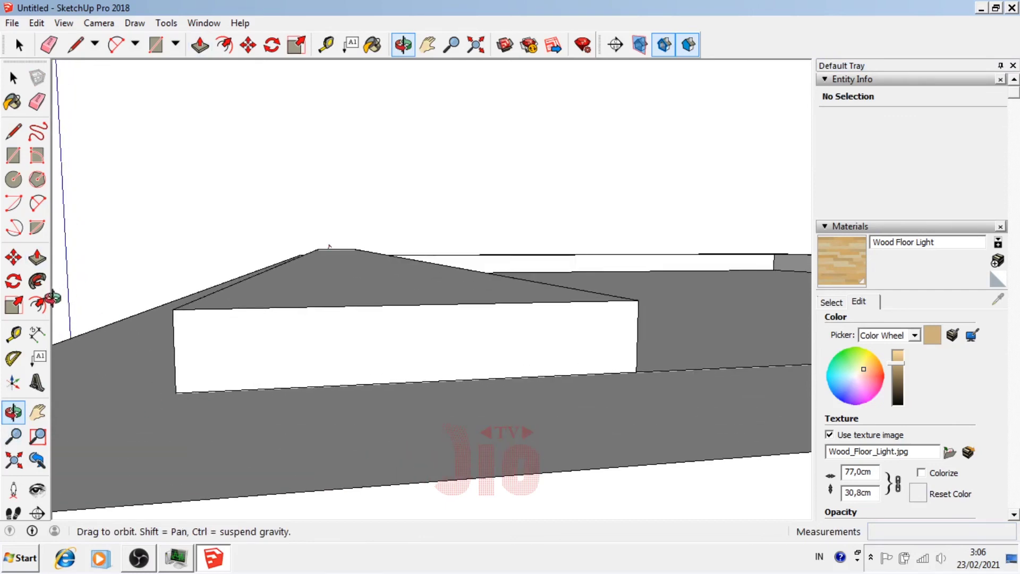
{"action": "left_click", "coordinate": [38, 207]}
{"action": "left_click", "coordinate": [175, 392]}
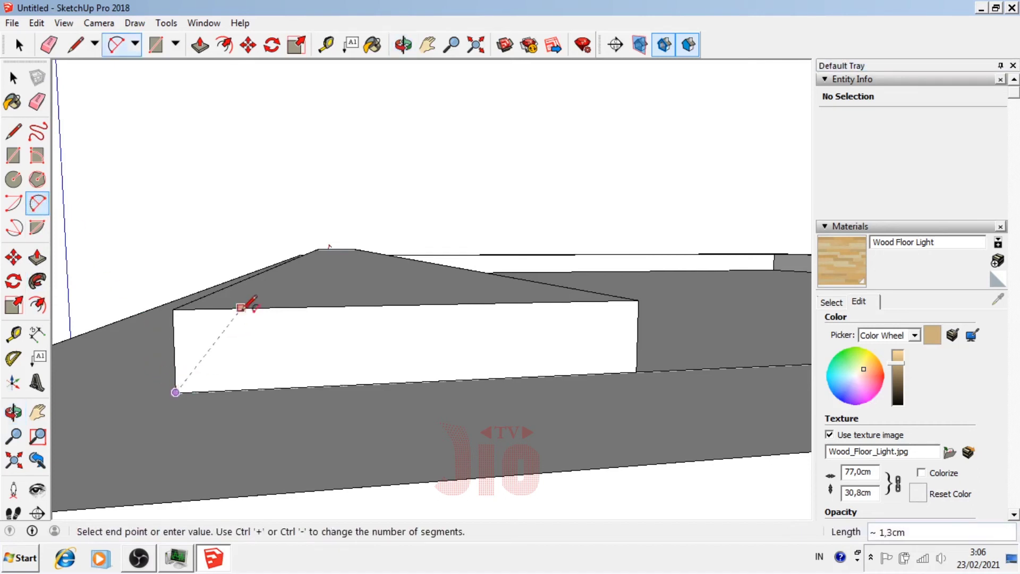
{"action": "left_click", "coordinate": [248, 307]}
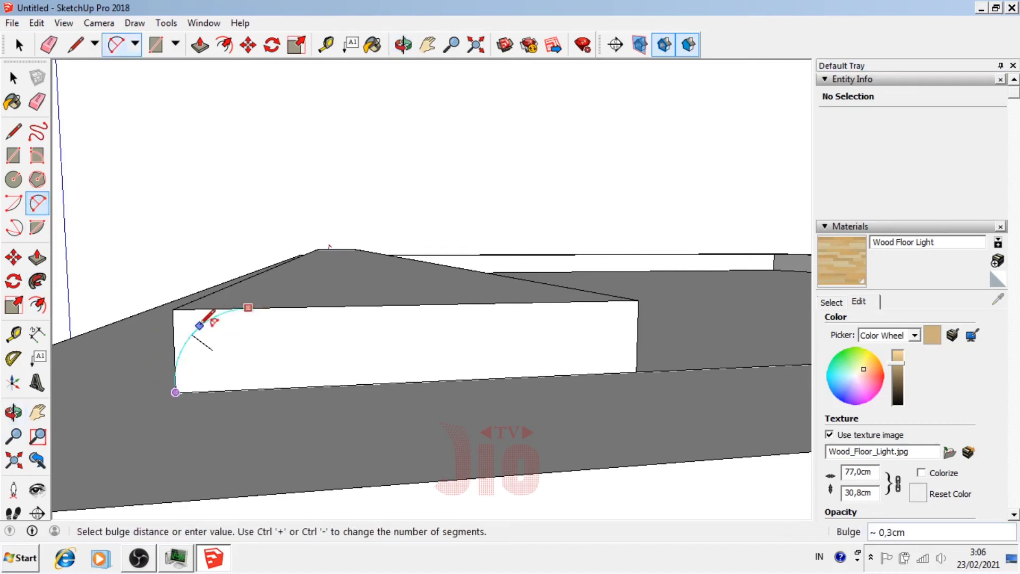
{"action": "left_click", "coordinate": [198, 326]}
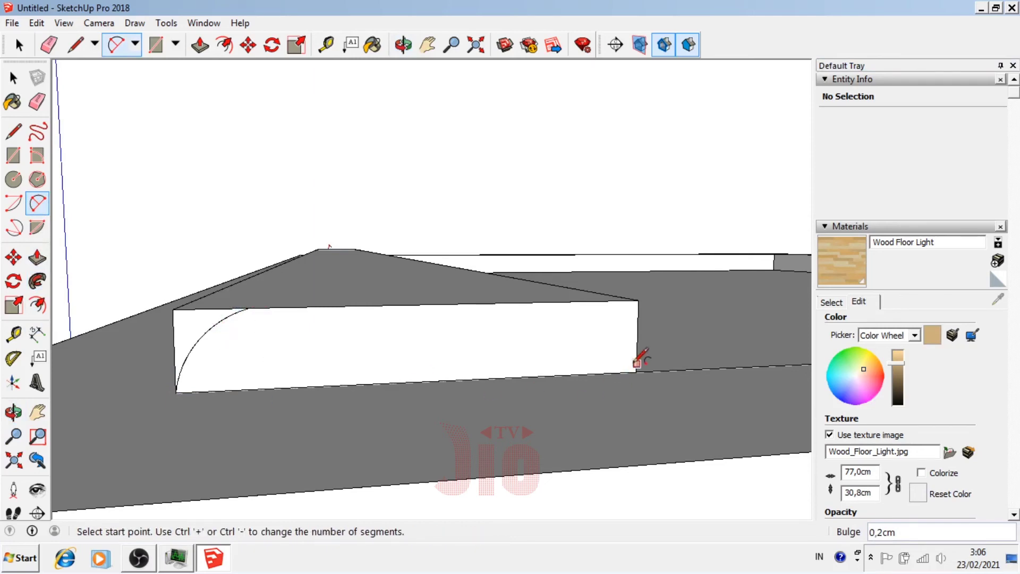
{"action": "key", "text": "ctrl+z"}
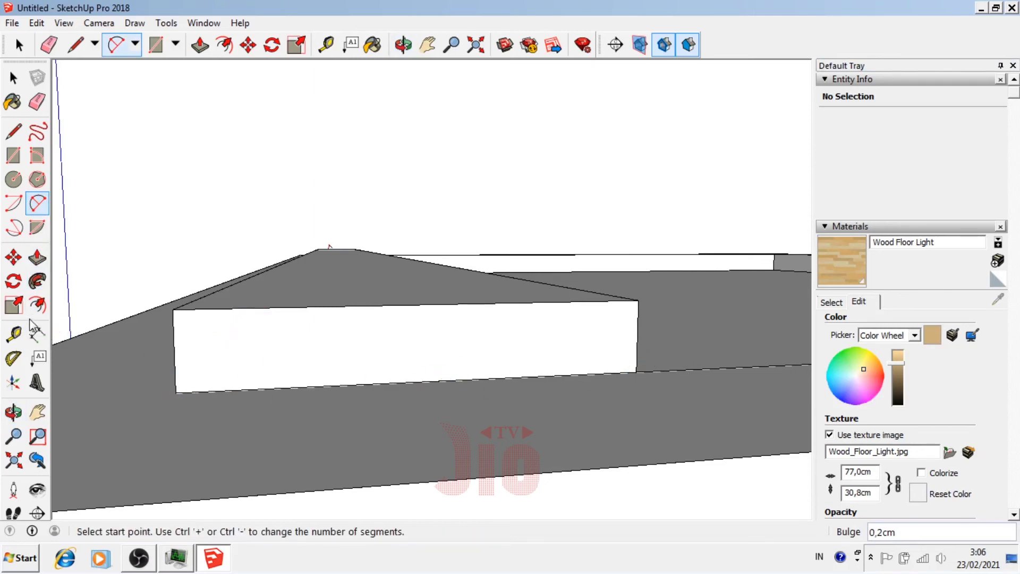
- Place guides 0.6 cm in from the end face's left and right edges
{"action": "left_click", "coordinate": [13, 333]}
{"action": "left_click", "coordinate": [174, 335]}
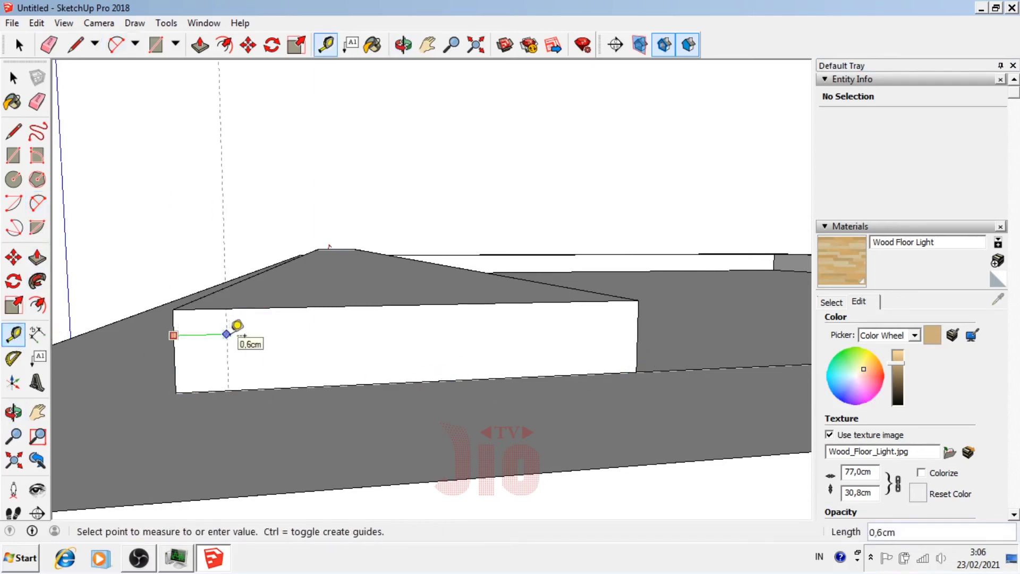
{"action": "key", "text": "Return"}
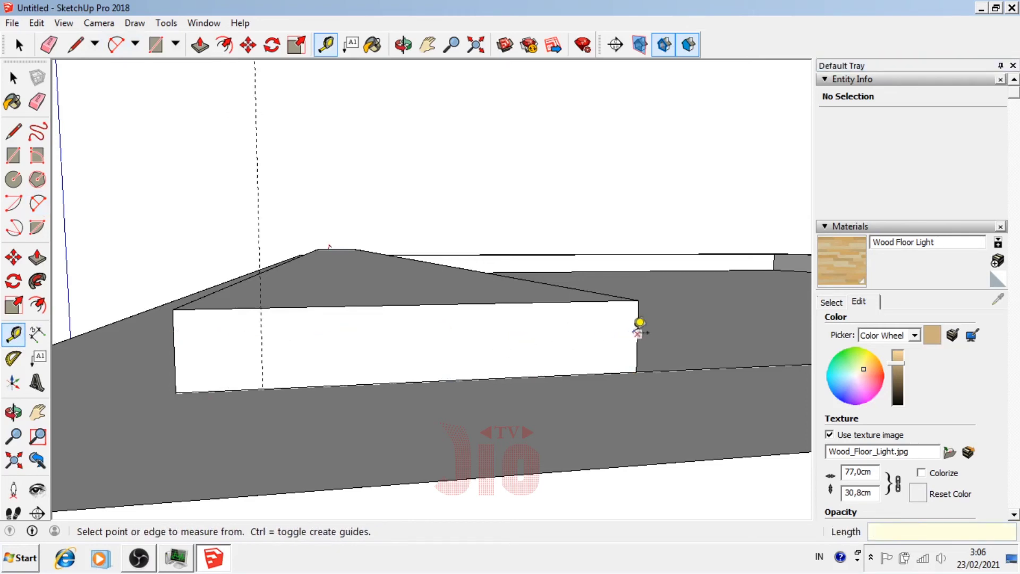
{"action": "left_click", "coordinate": [637, 333]}
{"action": "key", "text": "Return"}
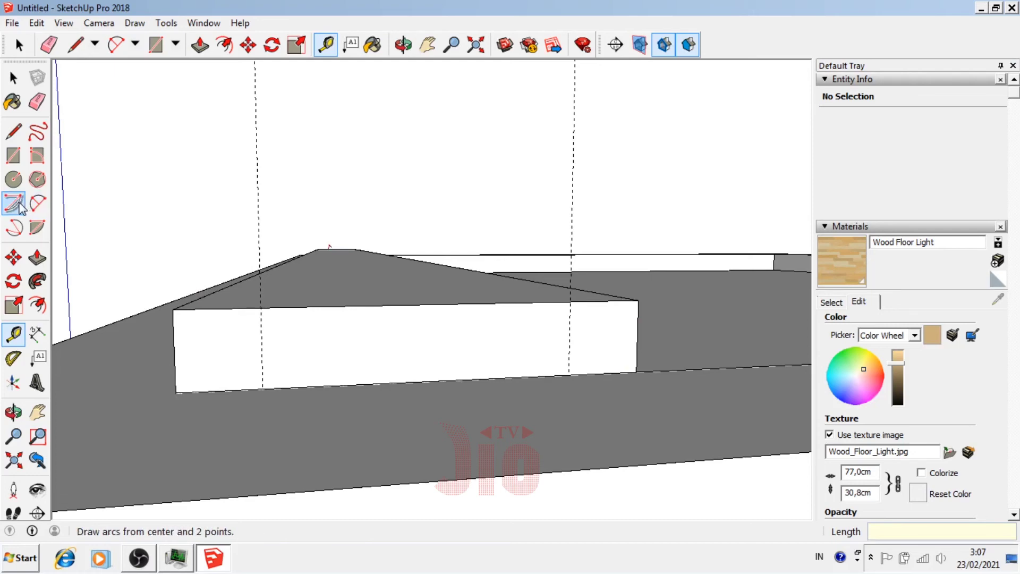
- Draw quarter-circle arcs from both lower corners to the guides, rounding the slat profile
{"action": "left_click", "coordinate": [39, 209]}
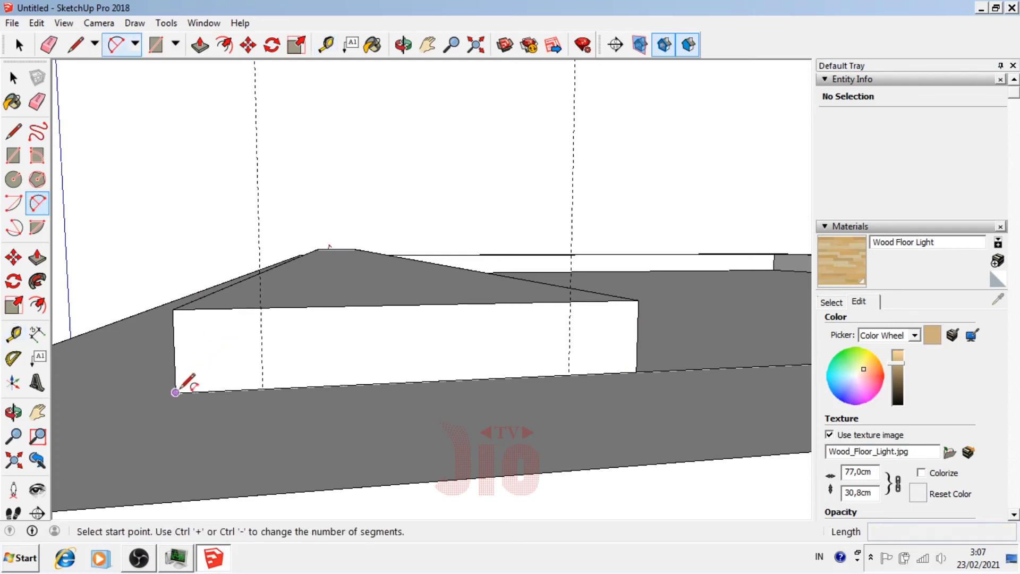
{"action": "left_click", "coordinate": [175, 392]}
{"action": "left_click", "coordinate": [260, 307]}
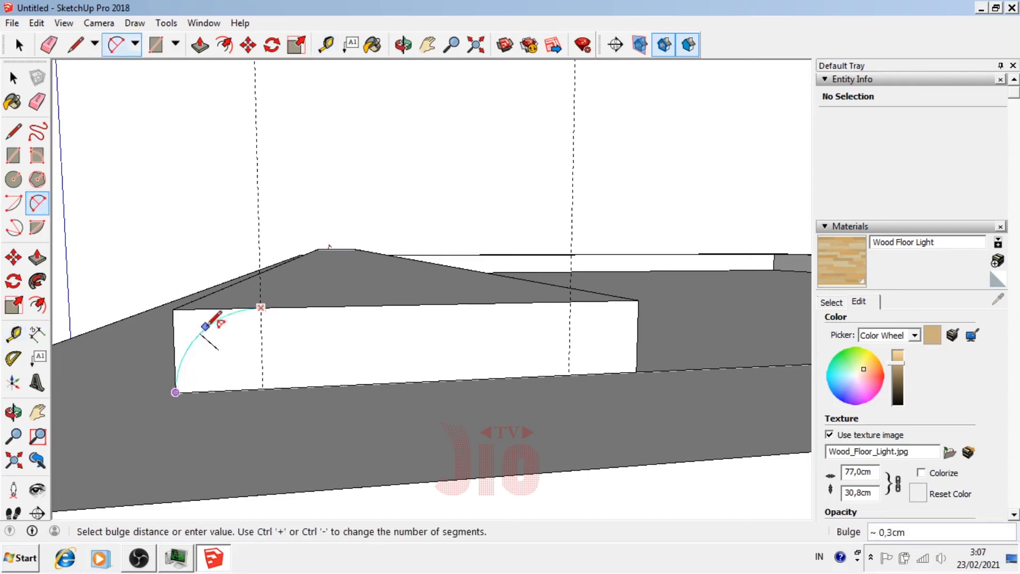
{"action": "left_click", "coordinate": [202, 330]}
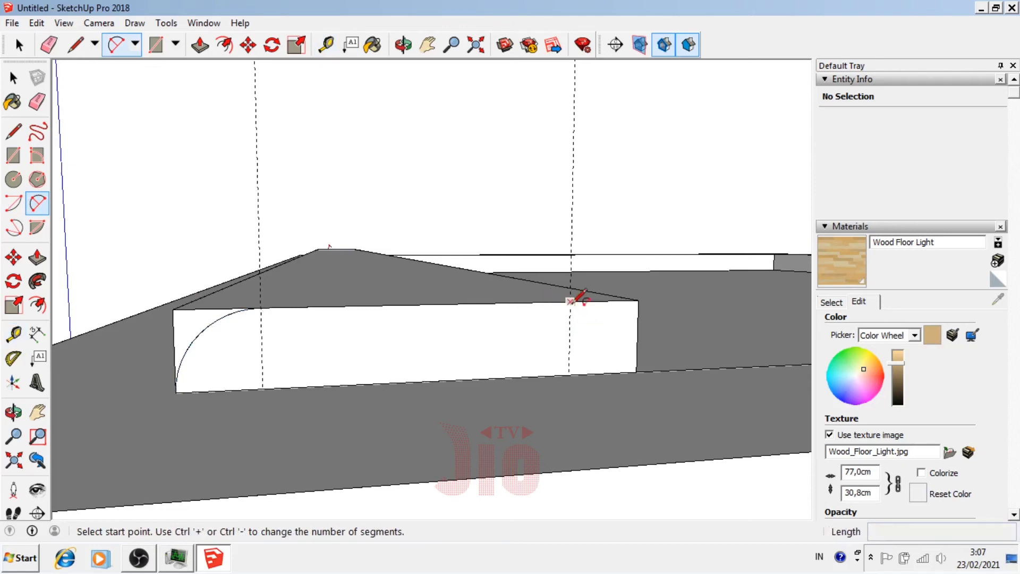
{"action": "left_click", "coordinate": [572, 303]}
{"action": "left_click", "coordinate": [637, 368]}
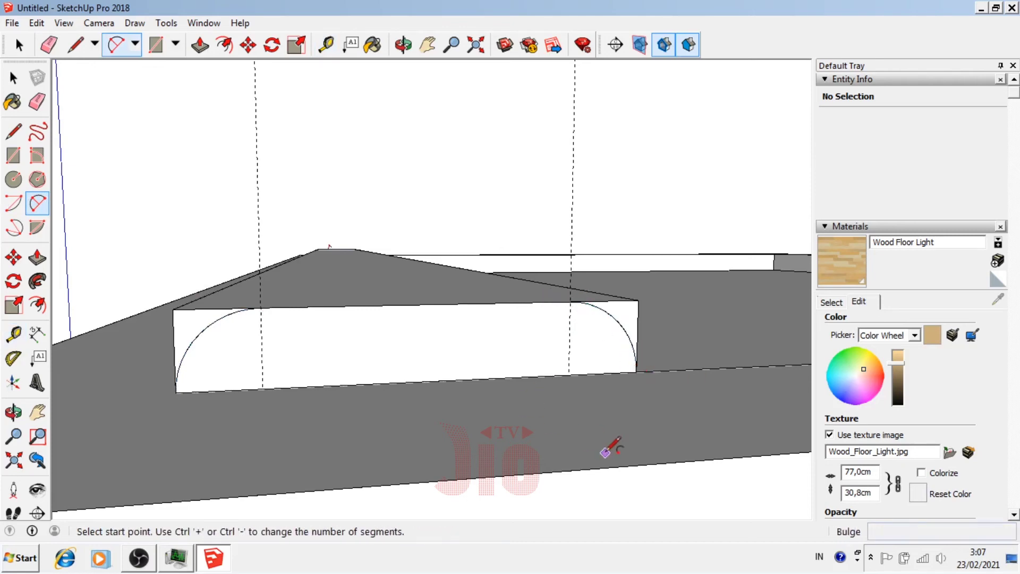
{"action": "middle_click_drag", "start_coordinate": [610, 448], "coordinate": [587, 448]}
- Push the left and right square corner scraps through by 8 to remove them
{"action": "key", "text": "p"}
{"action": "left_click", "coordinate": [236, 356]}
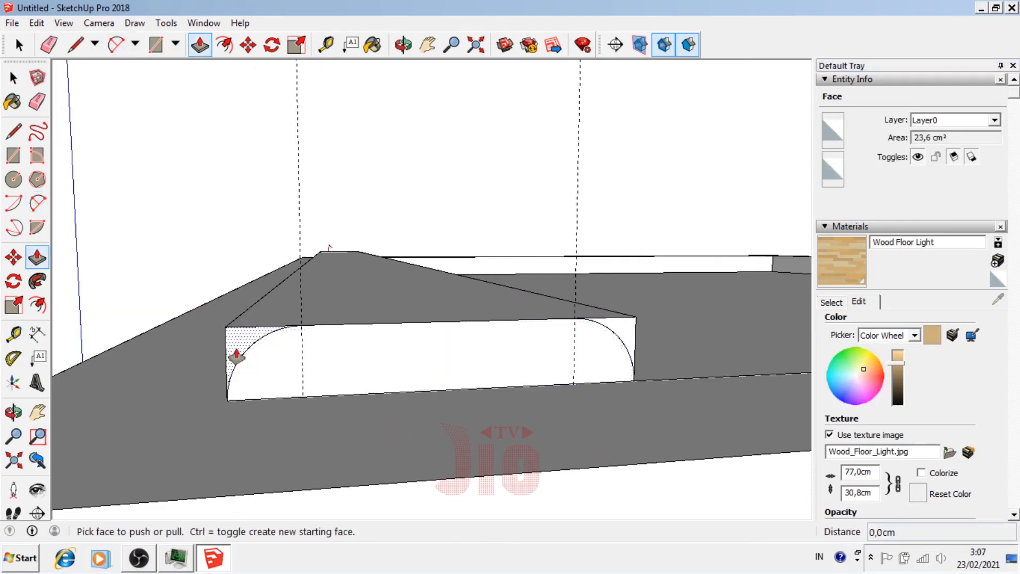
{"action": "left_click_drag", "start_coordinate": [236, 356], "coordinate": [258, 336]}
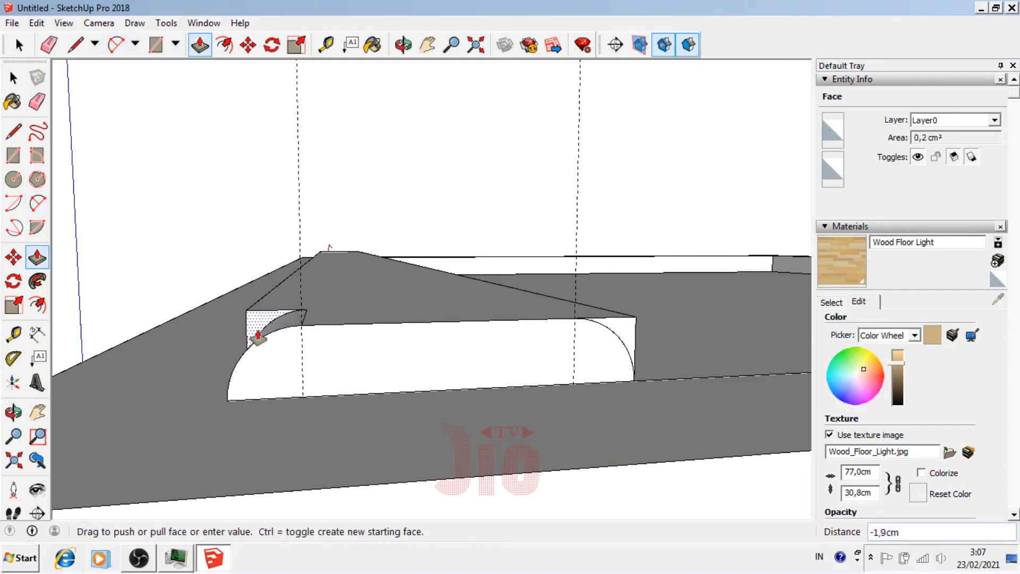
{"action": "key", "text": "Return"}
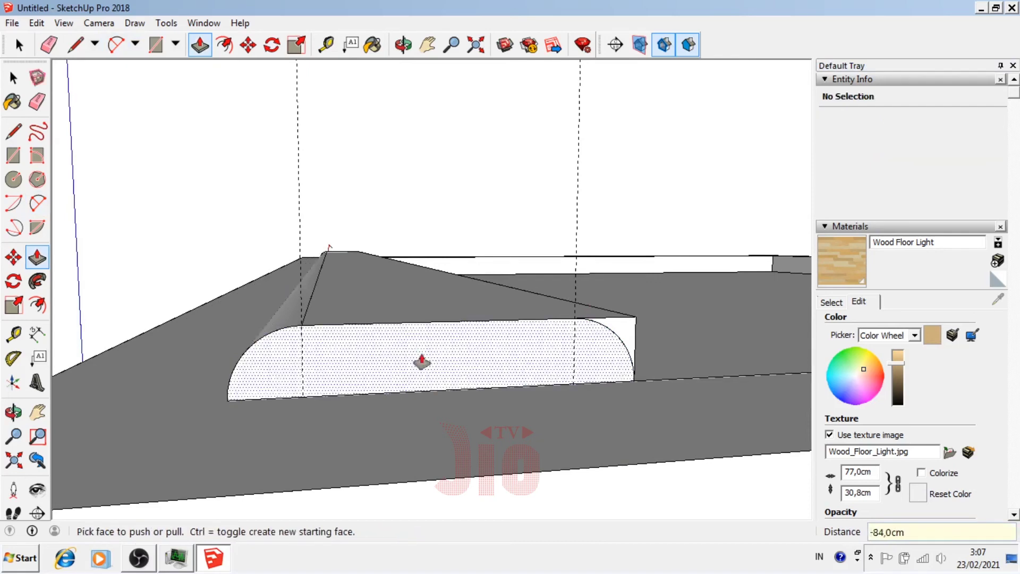
{"action": "left_click", "coordinate": [624, 338]}
{"action": "left_click_drag", "start_coordinate": [624, 338], "coordinate": [598, 332]}
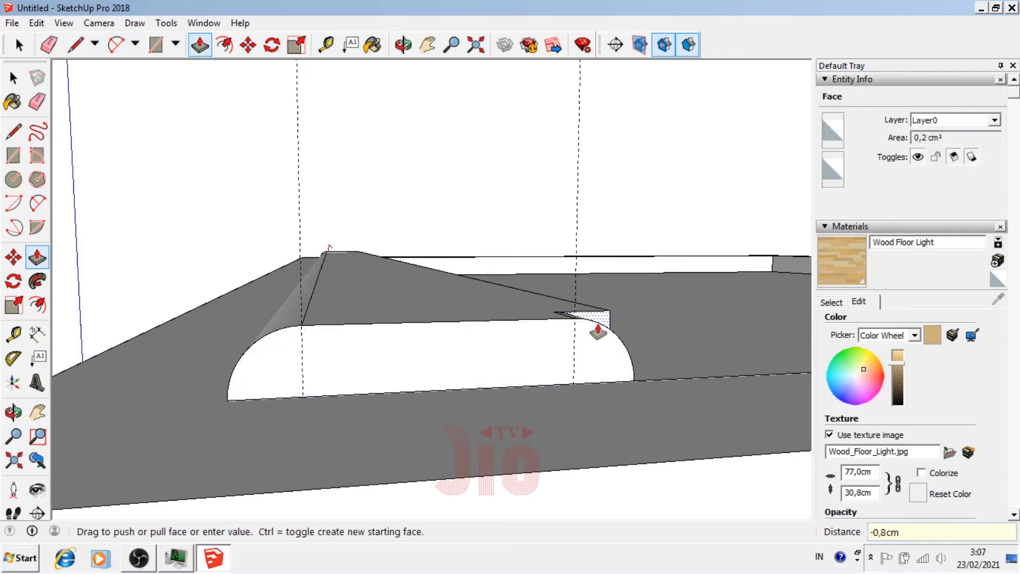
{"action": "key", "text": "Return"}
- Orbit to the rounded slat, select all its geometry and open its context menu
{"action": "left_click", "coordinate": [13, 411]}
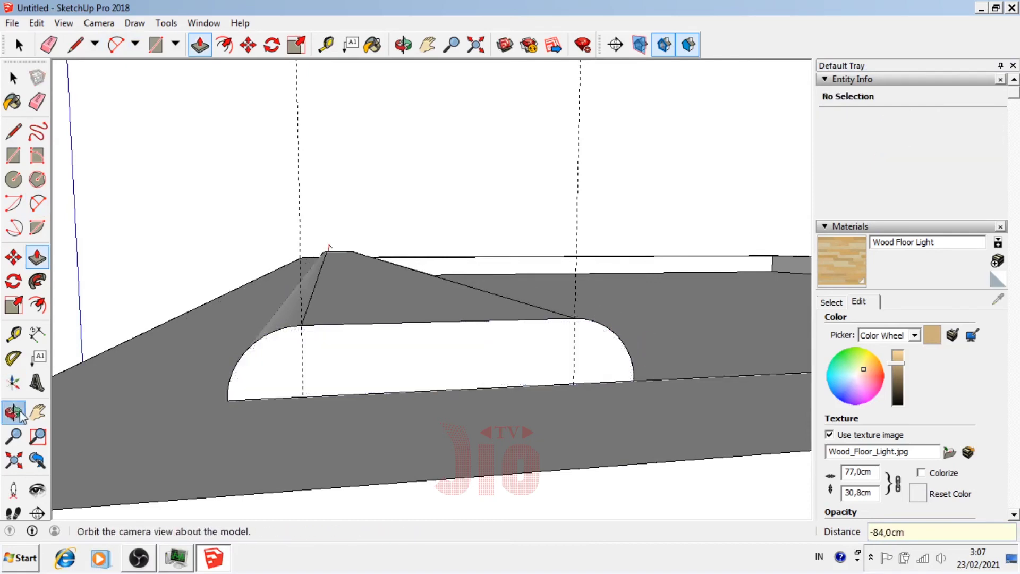
{"action": "mouse_move", "coordinate": [404, 372]}
{"action": "left_mouse_down"}
{"action": "mouse_move", "coordinate": [440, 363]}
{"action": "mouse_move", "coordinate": [540, 404]}
{"action": "mouse_move", "coordinate": [366, 371]}
{"action": "mouse_move", "coordinate": [285, 396]}
{"action": "left_mouse_up"}
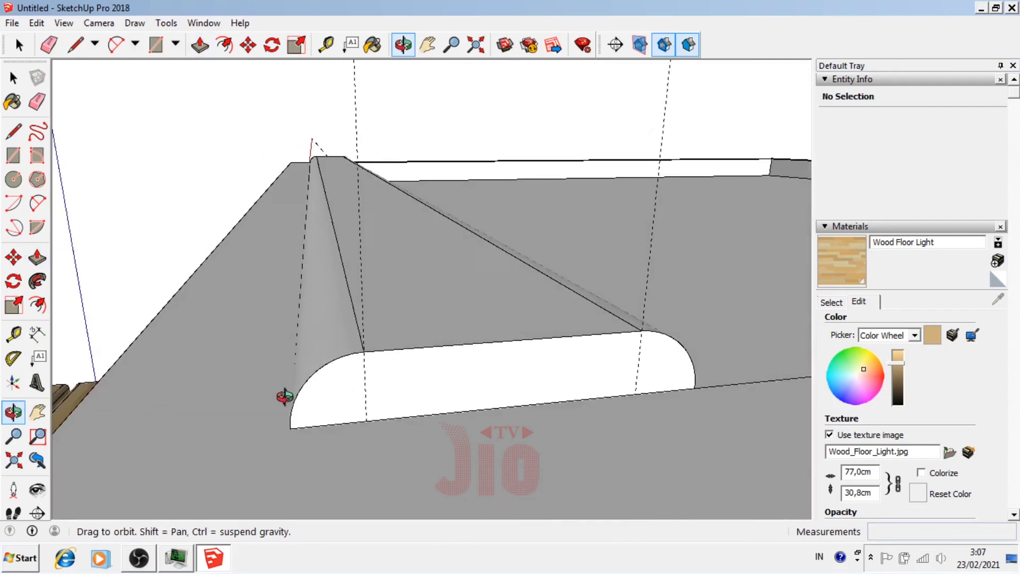
{"action": "left_click", "coordinate": [13, 78]}
{"action": "middle_click_drag", "start_coordinate": [363, 376], "coordinate": [436, 357]}
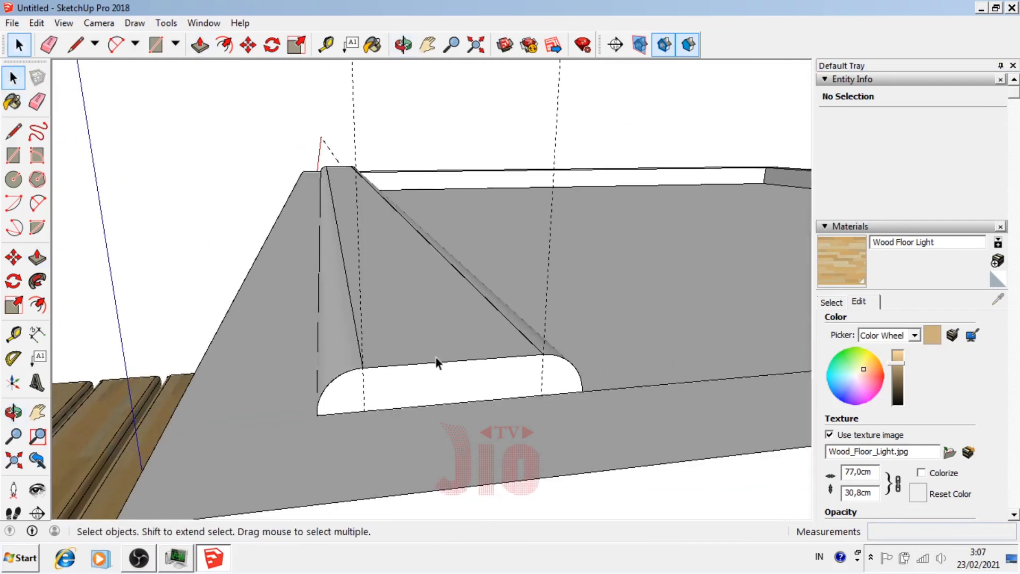
{"action": "triple_click", "coordinate": [426, 351]}
{"action": "right_click", "coordinate": [426, 351]}
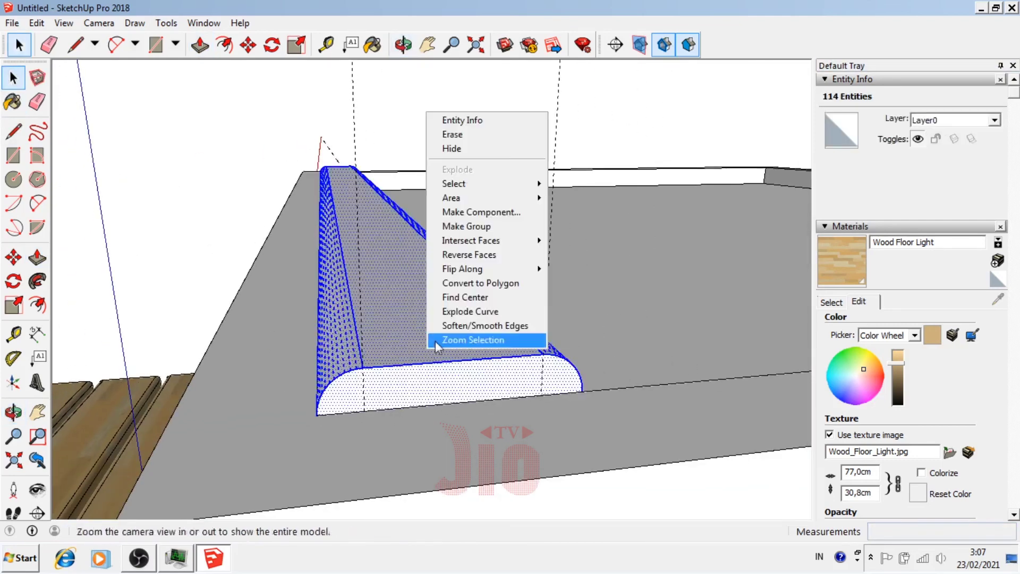
- Make the slat a group and paint it and the tabletop box with Wood Floor Light
{"action": "left_click", "coordinate": [491, 233]}
{"action": "key", "text": "b"}
{"action": "left_click", "coordinate": [471, 307]}
{"action": "middle_click_drag", "start_coordinate": [380, 471], "coordinate": [378, 502]}
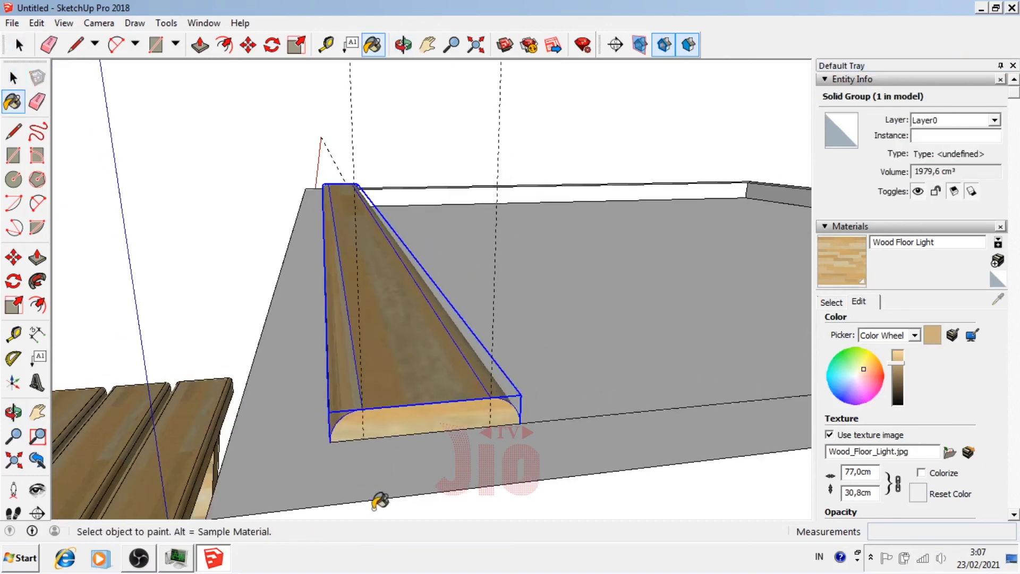
{"action": "left_click", "coordinate": [442, 477]}
- Orbit over the tabletop to line up the wooden slat's end
{"action": "left_click", "coordinate": [13, 412]}
{"action": "mouse_move", "coordinate": [385, 346]}
{"action": "left_mouse_down"}
{"action": "mouse_move", "coordinate": [359, 322]}
{"action": "mouse_move", "coordinate": [363, 266]}
{"action": "left_mouse_up"}
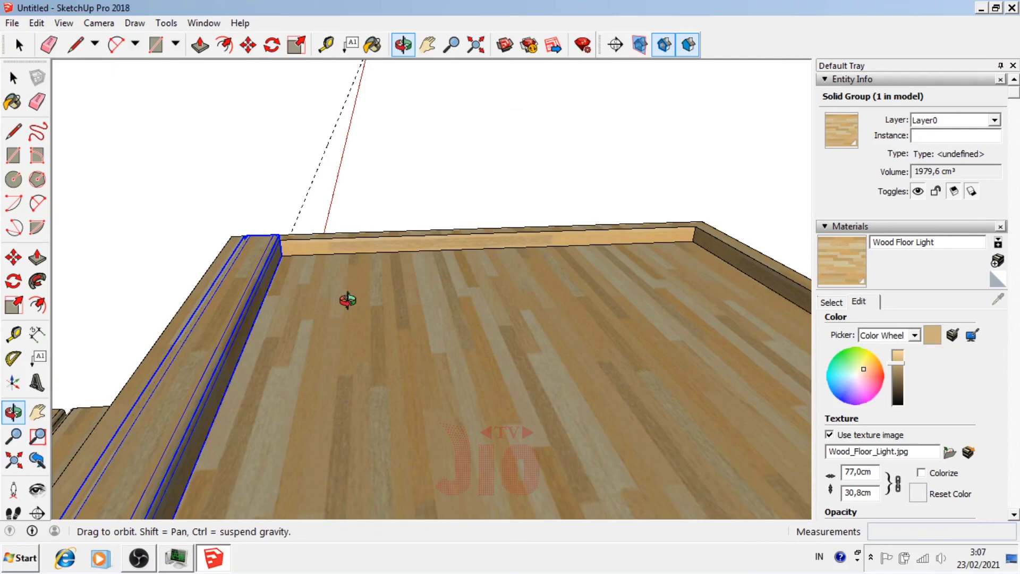
{"action": "mouse_move", "coordinate": [129, 341]}
{"action": "left_mouse_down"}
{"action": "mouse_move", "coordinate": [227, 360]}
{"action": "mouse_move", "coordinate": [257, 336]}
{"action": "mouse_move", "coordinate": [200, 346]}
{"action": "mouse_move", "coordinate": [244, 333]}
{"action": "mouse_move", "coordinate": [251, 382]}
{"action": "mouse_move", "coordinate": [238, 338]}
{"action": "left_mouse_up"}
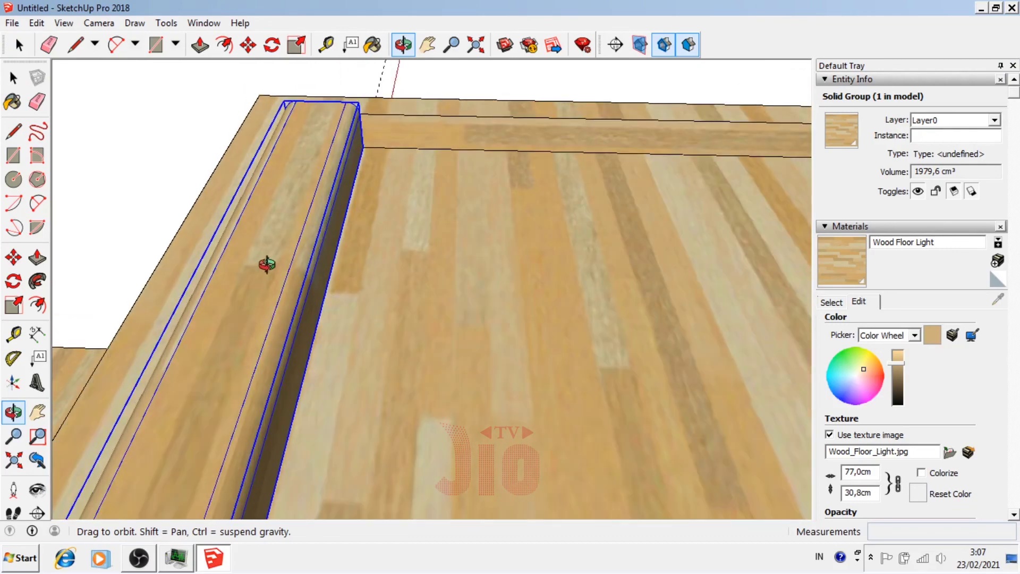
{"action": "left_click_drag", "start_coordinate": [267, 264], "coordinate": [325, 178]}
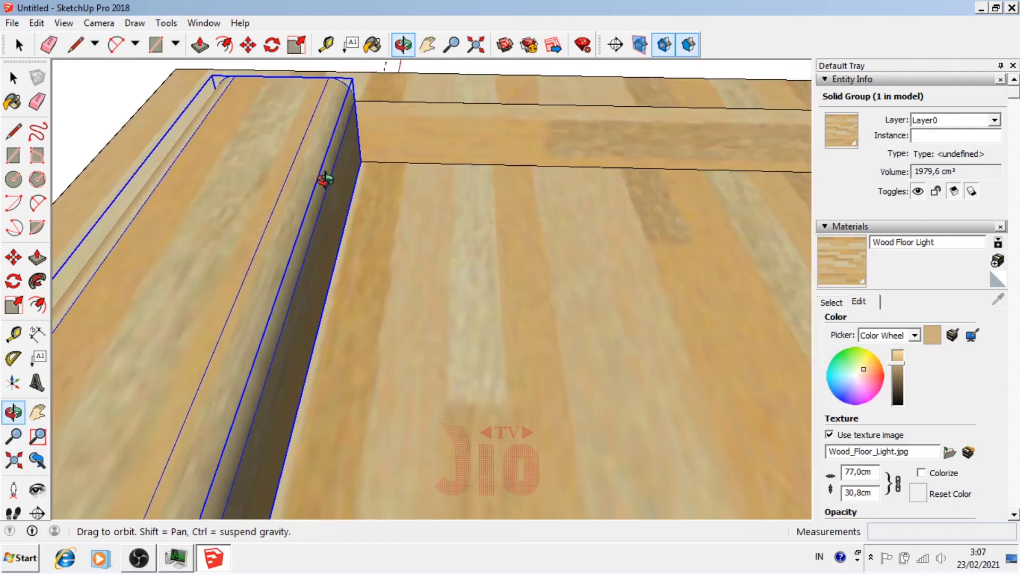
{"action": "left_click_drag", "start_coordinate": [315, 219], "coordinate": [378, 246]}
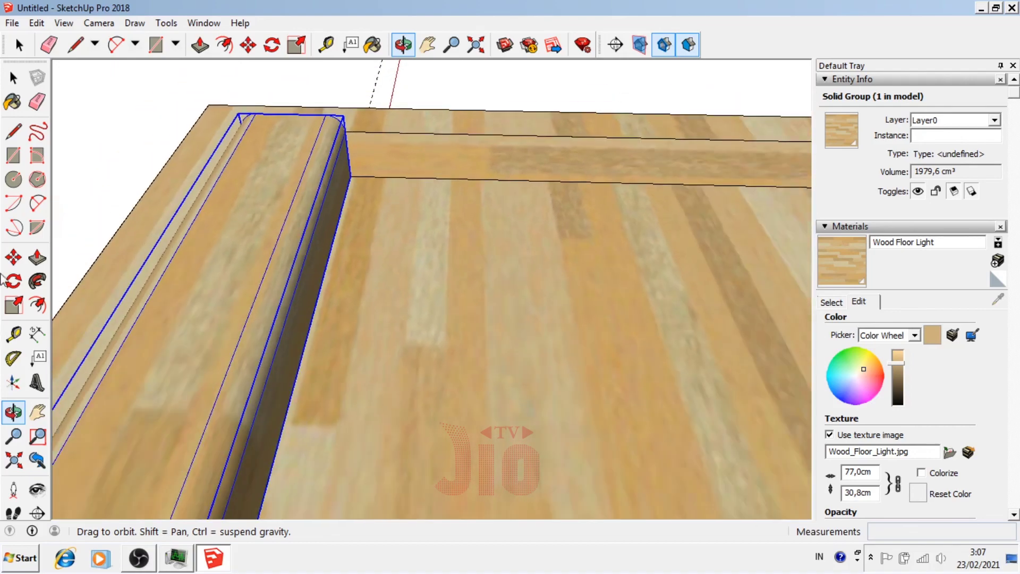
{"action": "left_click", "coordinate": [13, 257]}
- Copy the slat 12 cm over, then undo the misplaced copy
{"action": "scroll", "coordinate": [100, 344], "scroll_direction": "down", "scroll_amount": 2}
{"action": "scroll", "coordinate": [245, 319], "scroll_direction": "down", "scroll_amount": 1}
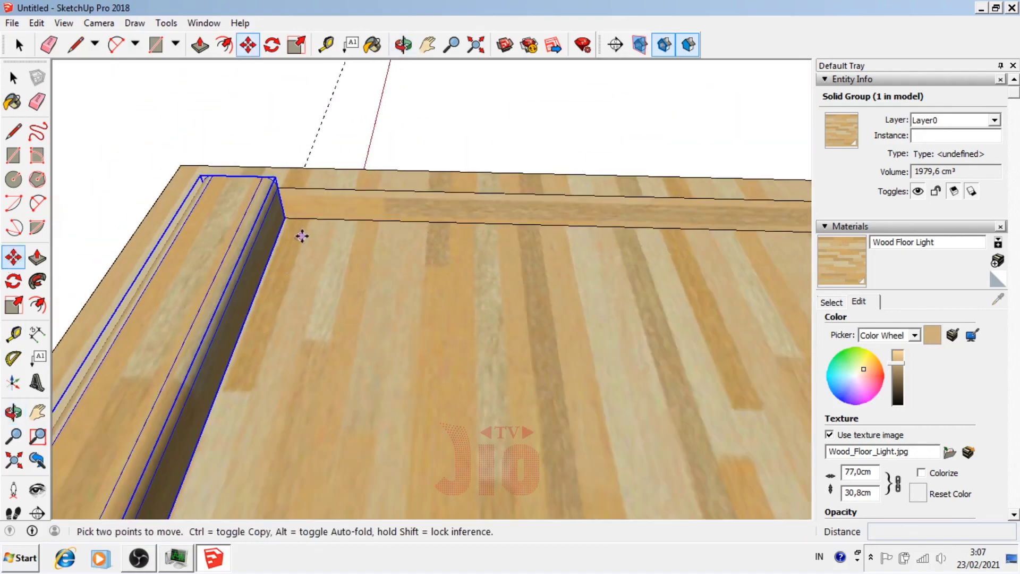
{"action": "scroll", "coordinate": [296, 235], "scroll_direction": "up", "scroll_amount": 2}
{"action": "left_click", "coordinate": [278, 210]}
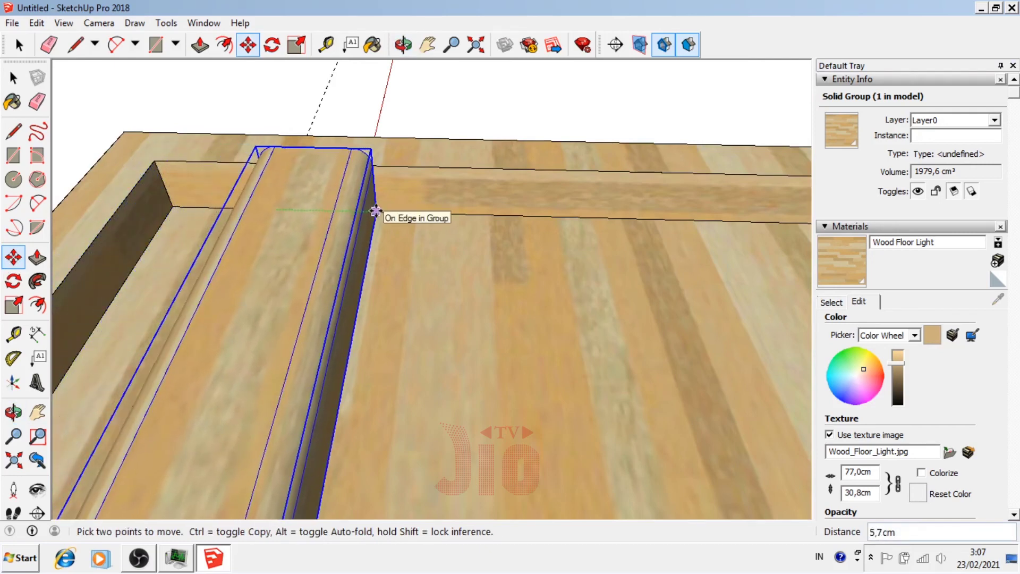
{"action": "key", "text": "ctrl"}
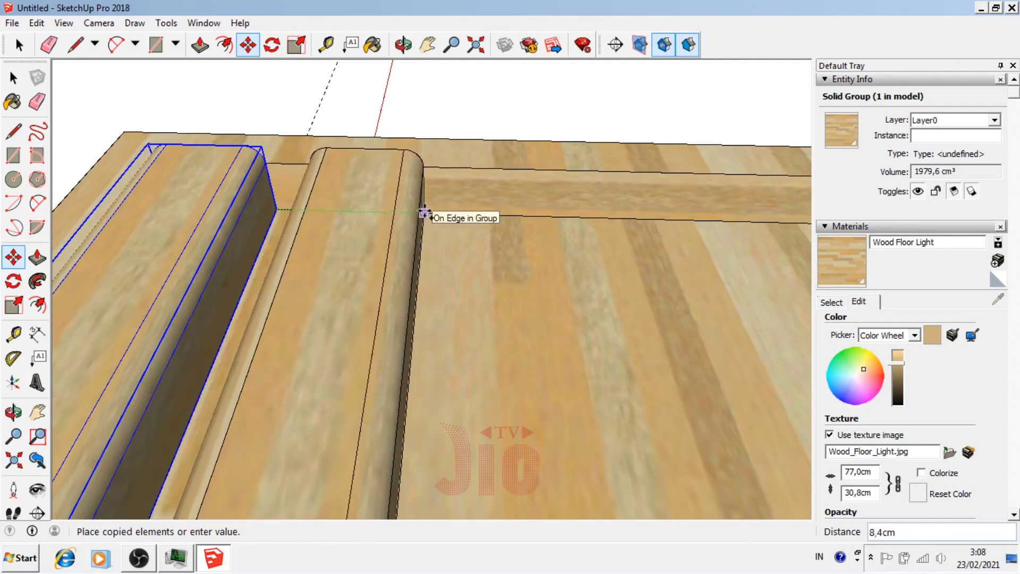
{"action": "type", "text": "12"}
{"action": "key", "text": "Return"}
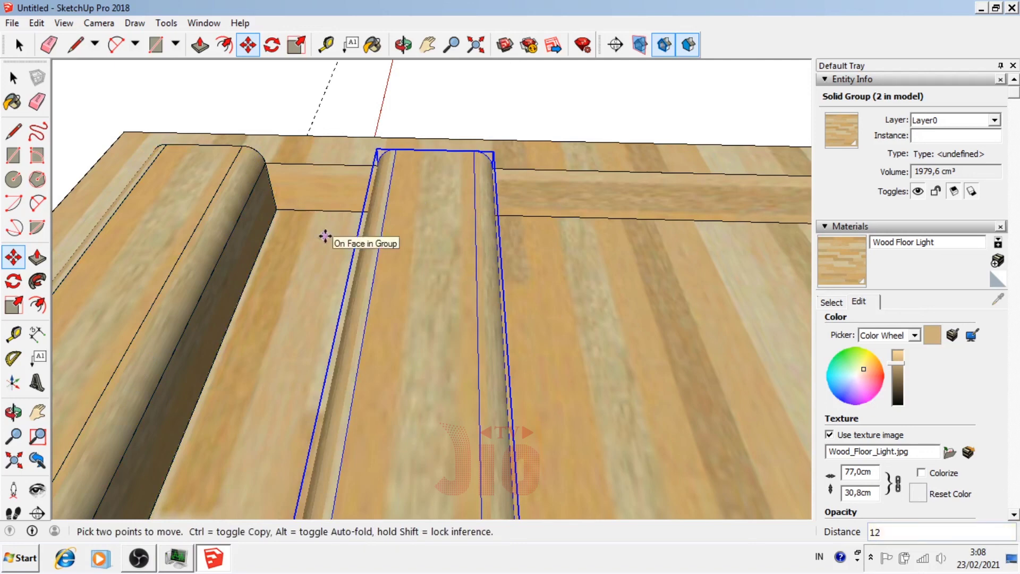
{"action": "key", "text": "ctrl+z"}
- Reselect the slat group, copy it 6 cm over and array it into 13 copies
{"action": "left_click", "coordinate": [13, 77]}
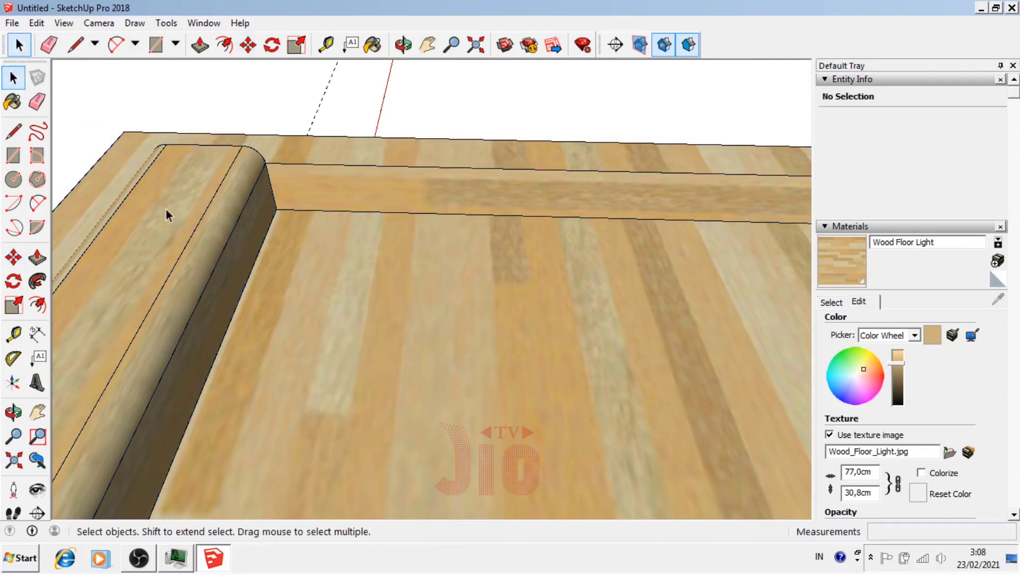
{"action": "left_click", "coordinate": [164, 212]}
{"action": "left_click", "coordinate": [14, 257]}
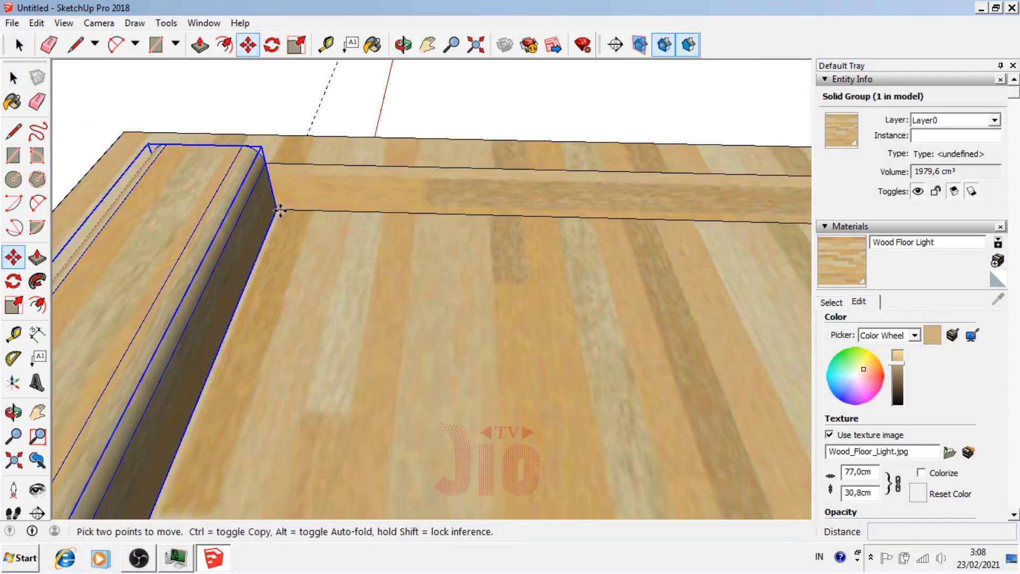
{"action": "left_click", "coordinate": [280, 211]}
{"action": "key", "text": "Escape"}
{"action": "left_click", "coordinate": [277, 210]}
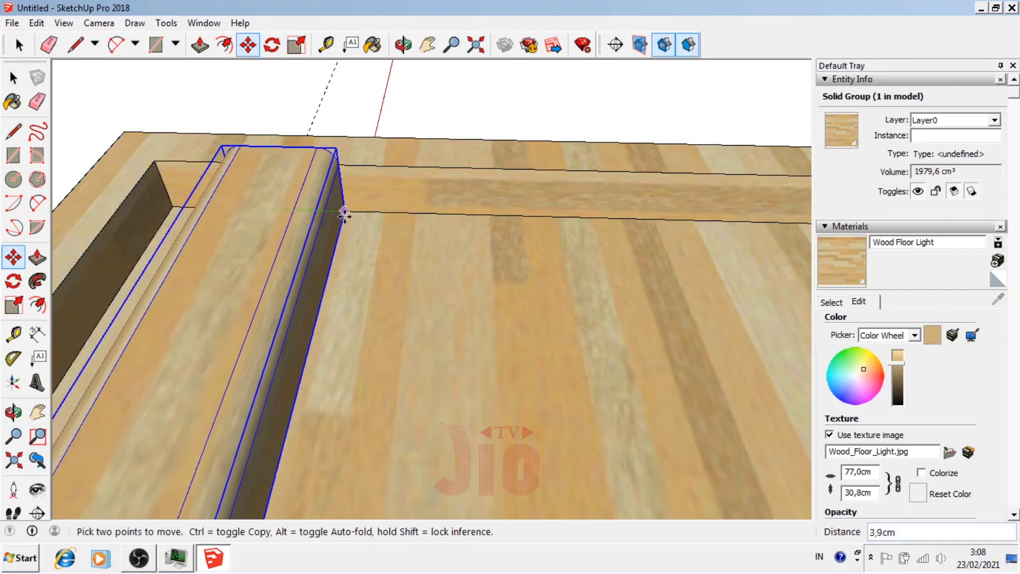
{"action": "key", "text": "ctrl"}
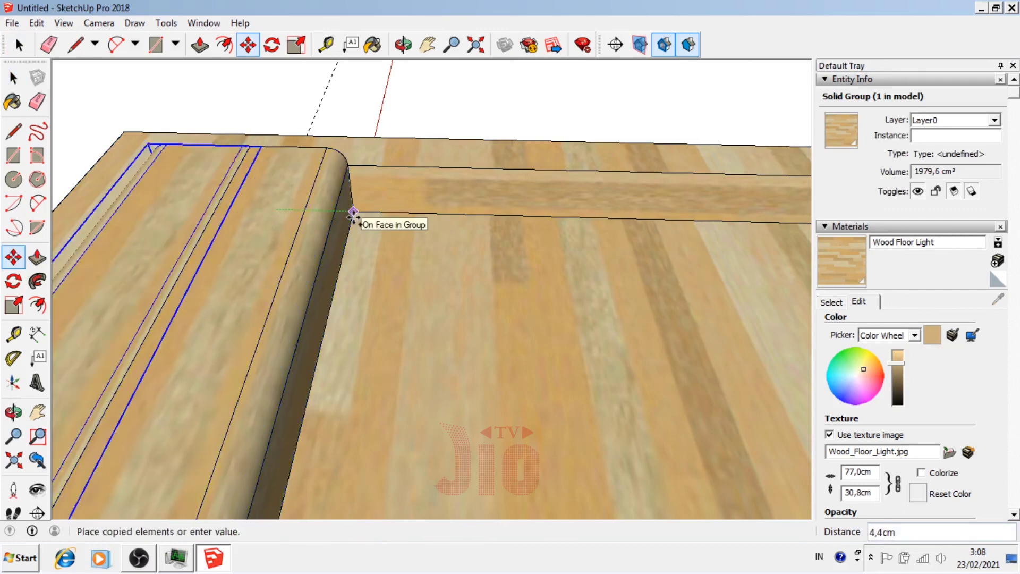
{"action": "type", "text": "6"}
{"action": "key", "text": "Return"}
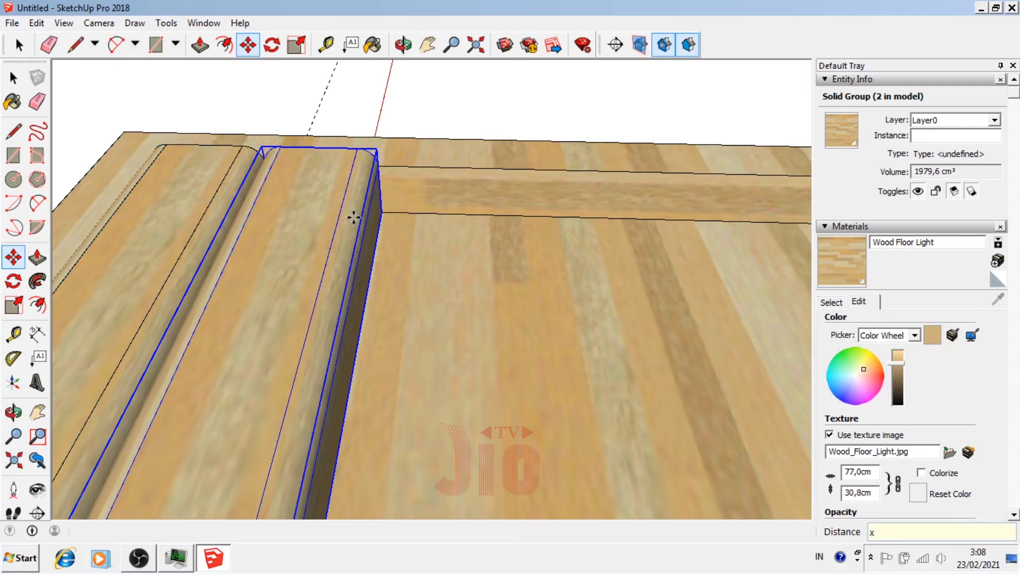
{"action": "key", "text": "Return"}
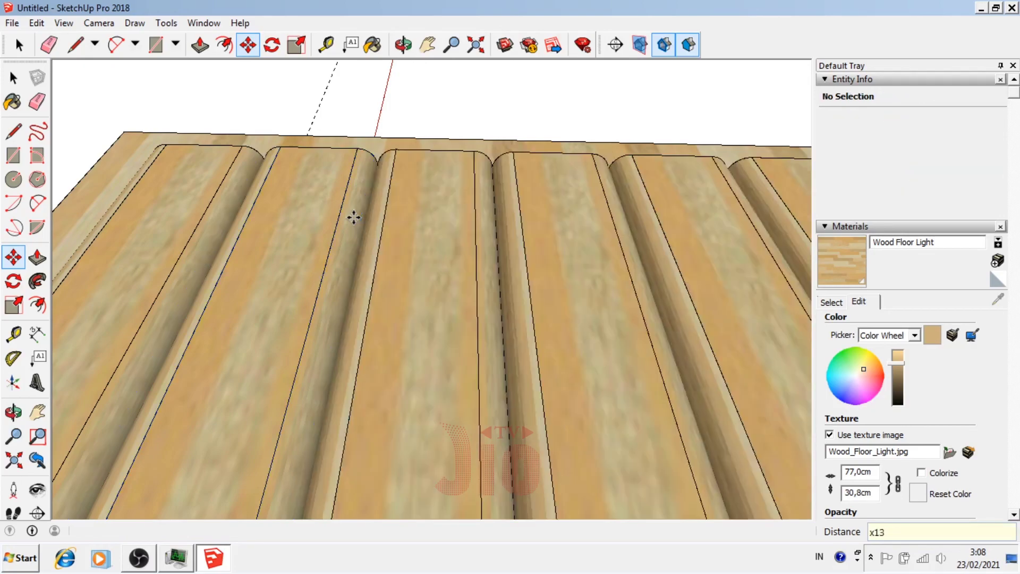
- Zoom out and orbit to an elevated three-quarter view of the finished picnic table
{"action": "scroll", "coordinate": [354, 216], "scroll_direction": "down", "scroll_amount": 3}
{"action": "scroll", "coordinate": [353, 216], "scroll_direction": "down", "scroll_amount": 1}
{"action": "scroll", "coordinate": [354, 217], "scroll_direction": "down", "scroll_amount": 3}
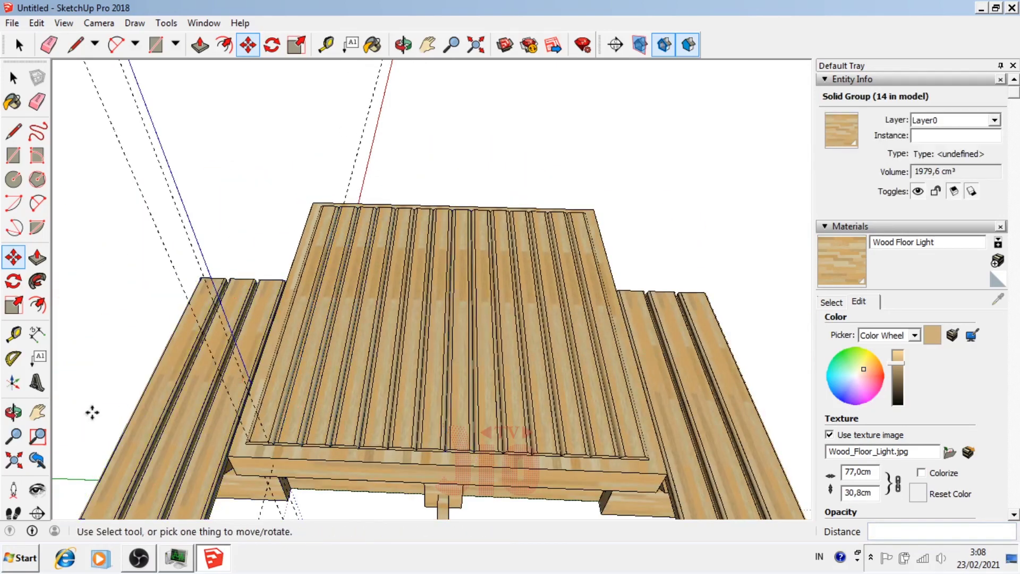
{"action": "left_click", "coordinate": [13, 411]}
{"action": "mouse_move", "coordinate": [425, 345]}
{"action": "left_mouse_down"}
{"action": "mouse_move", "coordinate": [541, 368]}
{"action": "mouse_move", "coordinate": [654, 267]}
{"action": "mouse_move", "coordinate": [337, 310]}
{"action": "mouse_move", "coordinate": [432, 287]}
{"action": "mouse_move", "coordinate": [392, 360]}
{"action": "mouse_move", "coordinate": [381, 321]}
{"action": "mouse_move", "coordinate": [298, 364]}
{"action": "mouse_move", "coordinate": [472, 250]}
{"action": "mouse_move", "coordinate": [505, 289]}
{"action": "mouse_move", "coordinate": [404, 236]}
{"action": "mouse_move", "coordinate": [643, 330]}
{"action": "mouse_move", "coordinate": [447, 247]}
{"action": "mouse_move", "coordinate": [519, 165]}
{"action": "mouse_move", "coordinate": [434, 241]}
{"action": "mouse_move", "coordinate": [381, 222]}
{"action": "mouse_move", "coordinate": [498, 224]}
{"action": "left_mouse_up"}
{"action": "left_click", "coordinate": [14, 78]}
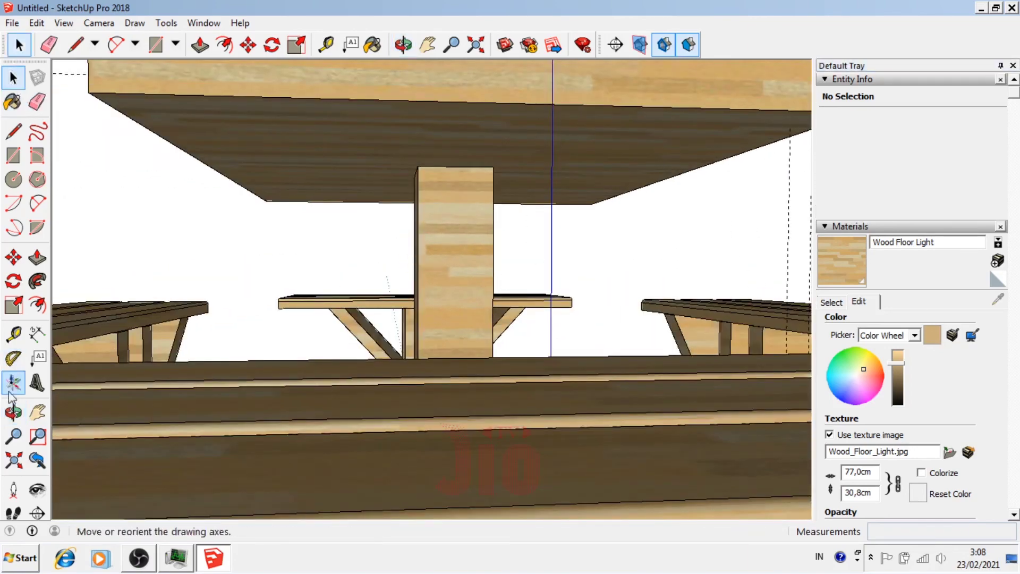
{"action": "left_click", "coordinate": [13, 412]}
{"action": "mouse_move", "coordinate": [296, 324]}
{"action": "left_mouse_down"}
{"action": "mouse_move", "coordinate": [579, 313]}
{"action": "mouse_move", "coordinate": [523, 348]}
{"action": "mouse_move", "coordinate": [334, 343]}
{"action": "mouse_move", "coordinate": [492, 221]}
{"action": "left_mouse_up"}
{"action": "mouse_move", "coordinate": [387, 276]}
{"action": "left_mouse_down"}
{"action": "mouse_move", "coordinate": [615, 315]}
{"action": "mouse_move", "coordinate": [609, 271]}
{"action": "mouse_move", "coordinate": [547, 307]}
{"action": "mouse_move", "coordinate": [769, 357]}
{"action": "left_mouse_up"}
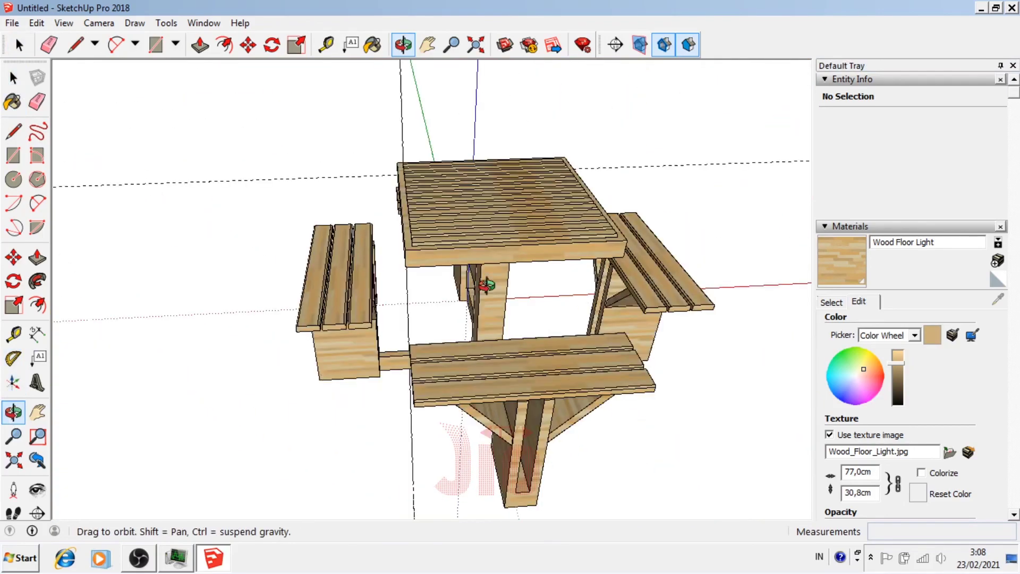
{"action": "left_click_drag", "start_coordinate": [484, 284], "coordinate": [625, 242]}
{"action": "scroll", "coordinate": [366, 267], "scroll_direction": "up", "scroll_amount": 3}
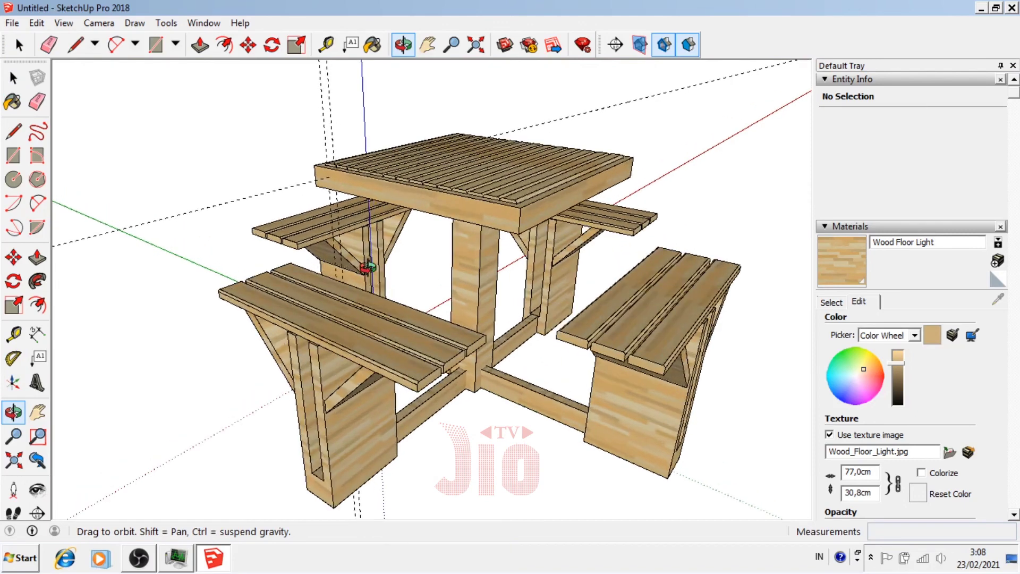